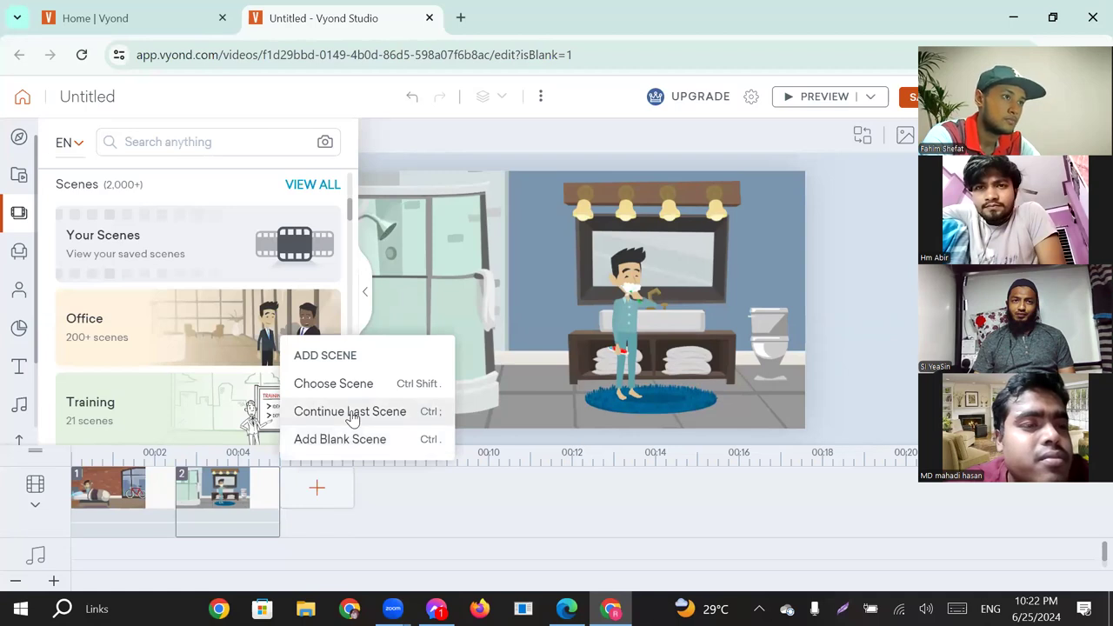
Add a third scene from the library by searching for "bath" and choosing the "Bubble bath" scene with the shower curtain.
{"action": "left_click", "coordinate": [364, 393]}
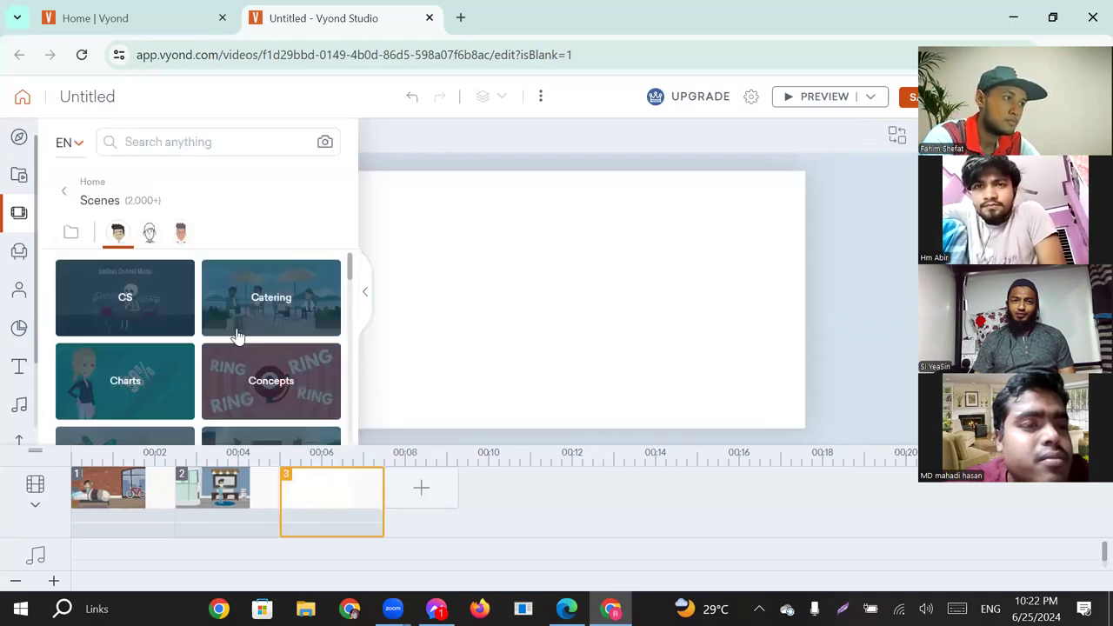
{"action": "left_click", "coordinate": [221, 142]}
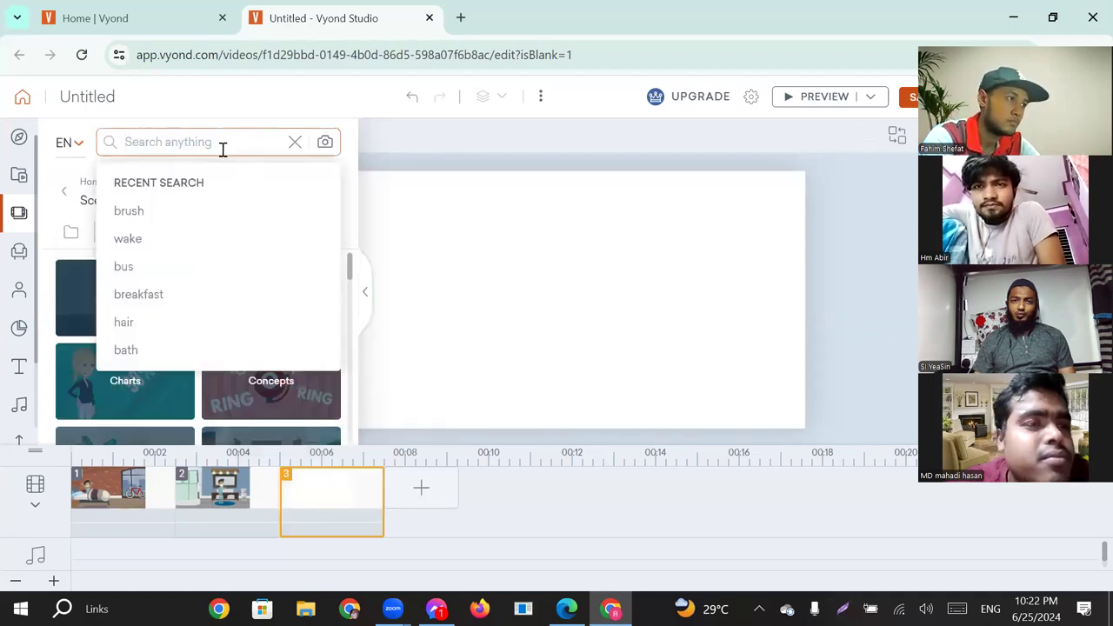
{"action": "left_click", "coordinate": [127, 349]}
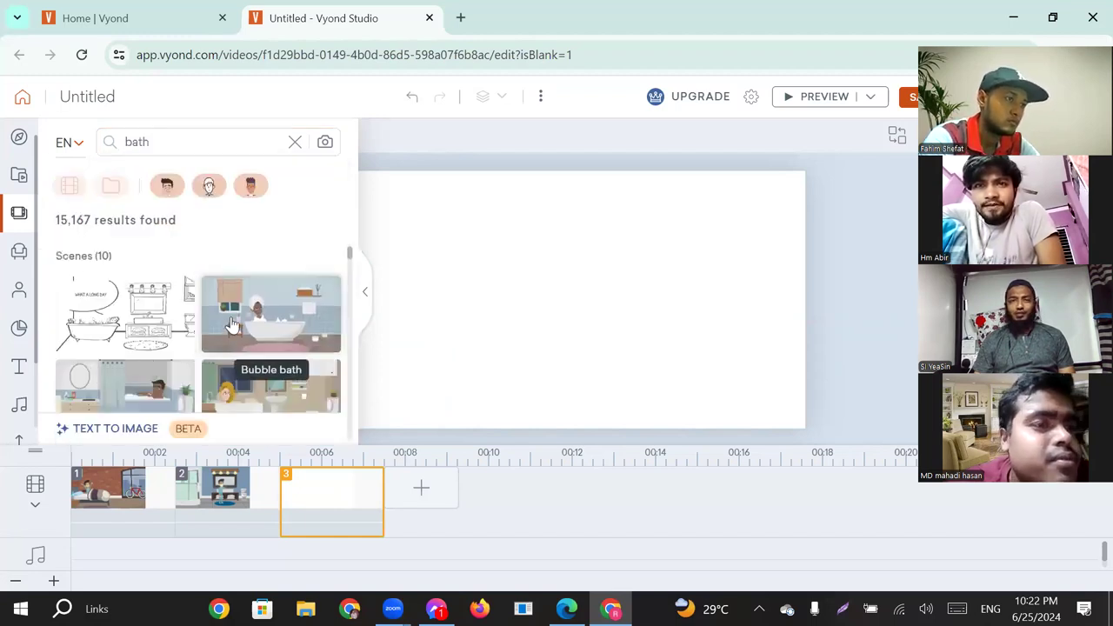
{"action": "scroll", "coordinate": [235, 339], "scroll_direction": "down", "scroll_amount": 1}
{"action": "scroll", "coordinate": [222, 354], "scroll_direction": "down", "scroll_amount": 1}
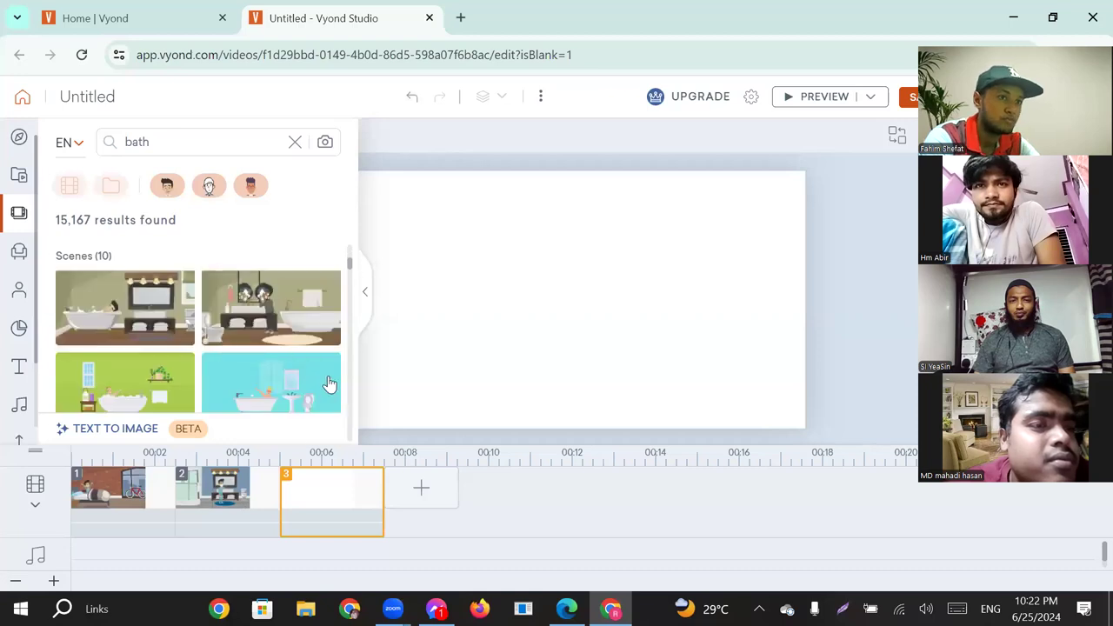
{"action": "scroll", "coordinate": [259, 347], "scroll_direction": "up", "scroll_amount": 3}
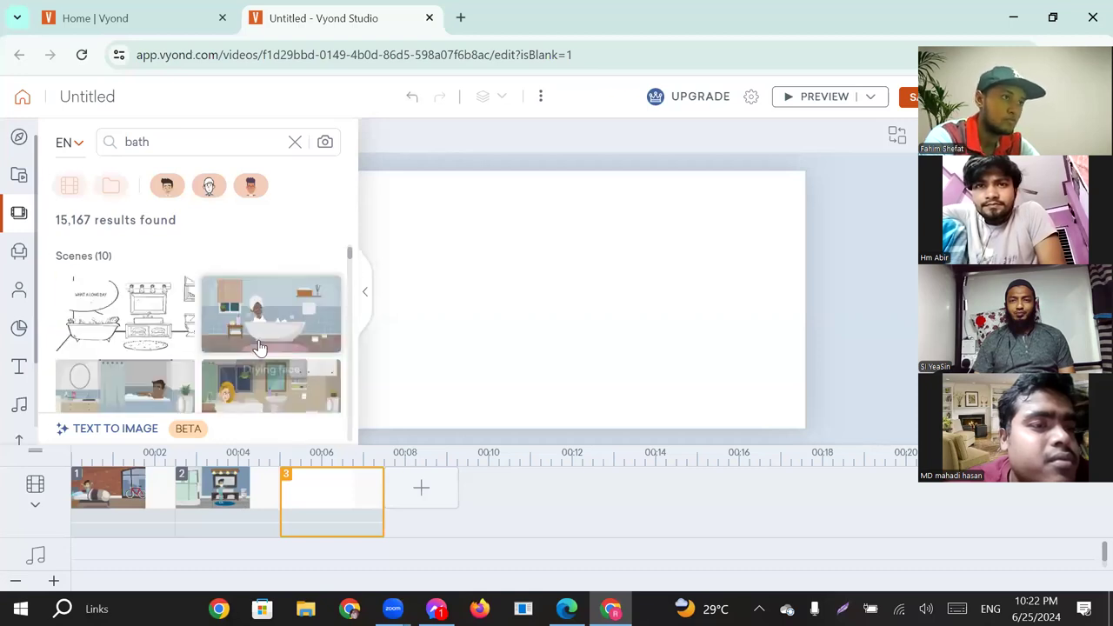
{"action": "left_click", "coordinate": [161, 376]}
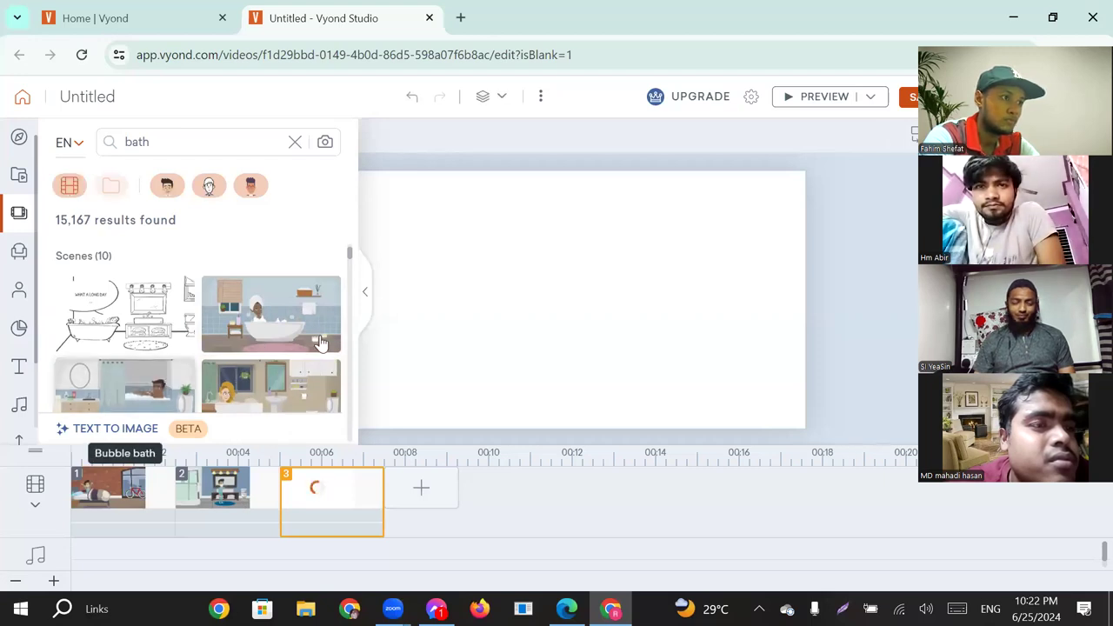
{"action": "left_click", "coordinate": [368, 305]}
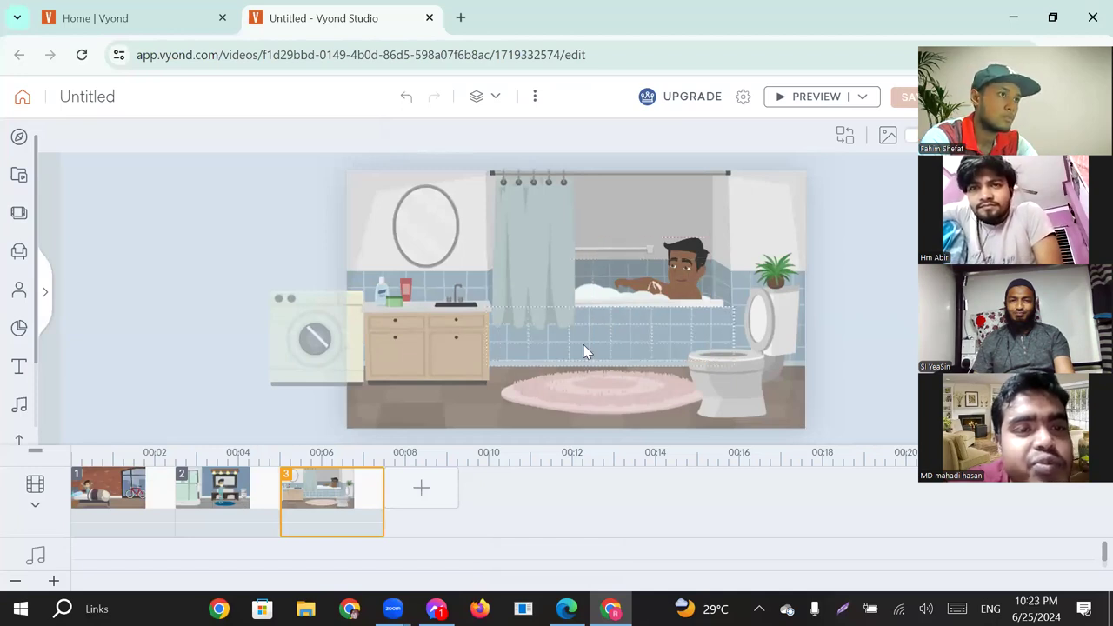
Replace the man in the bathtub with the "Pajamas" character already used in this video.
{"action": "left_click", "coordinate": [683, 263]}
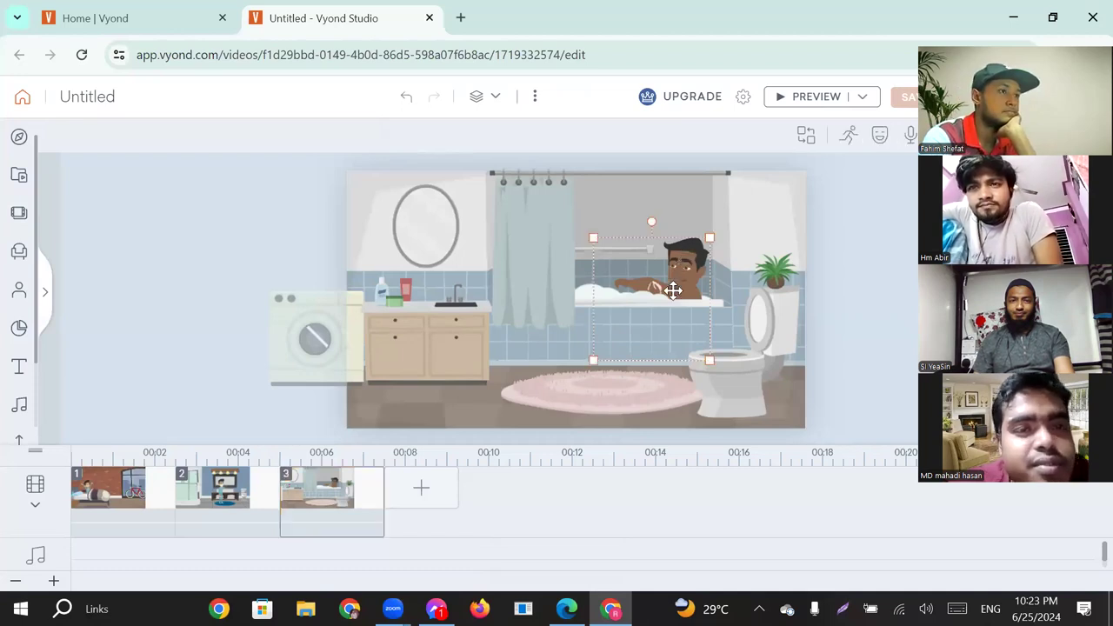
{"action": "left_click", "coordinate": [807, 139]}
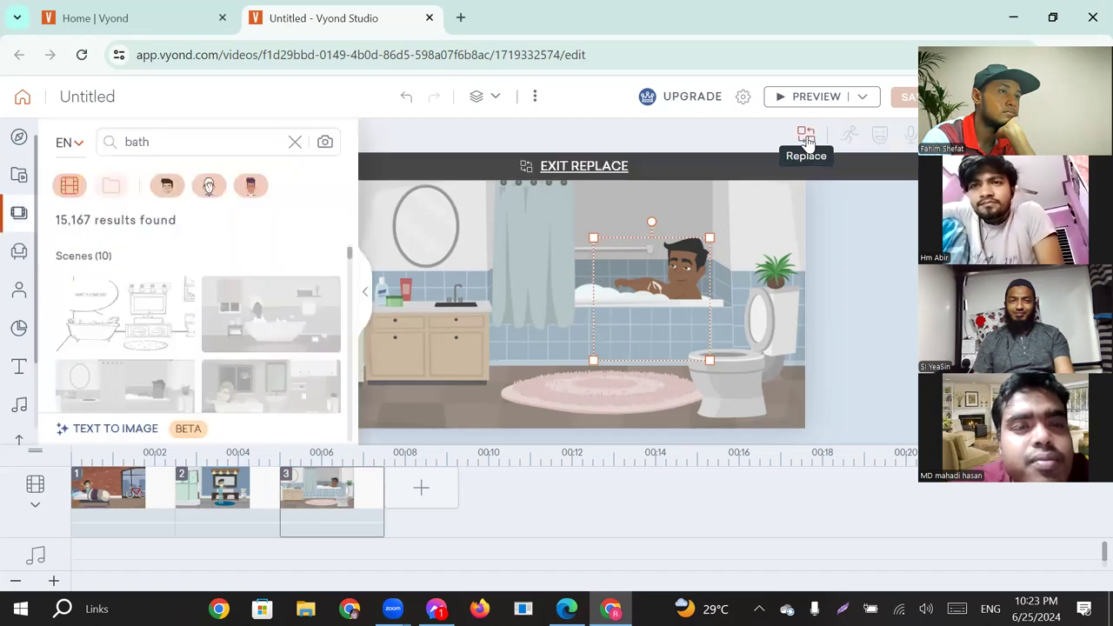
{"action": "left_click", "coordinate": [295, 142]}
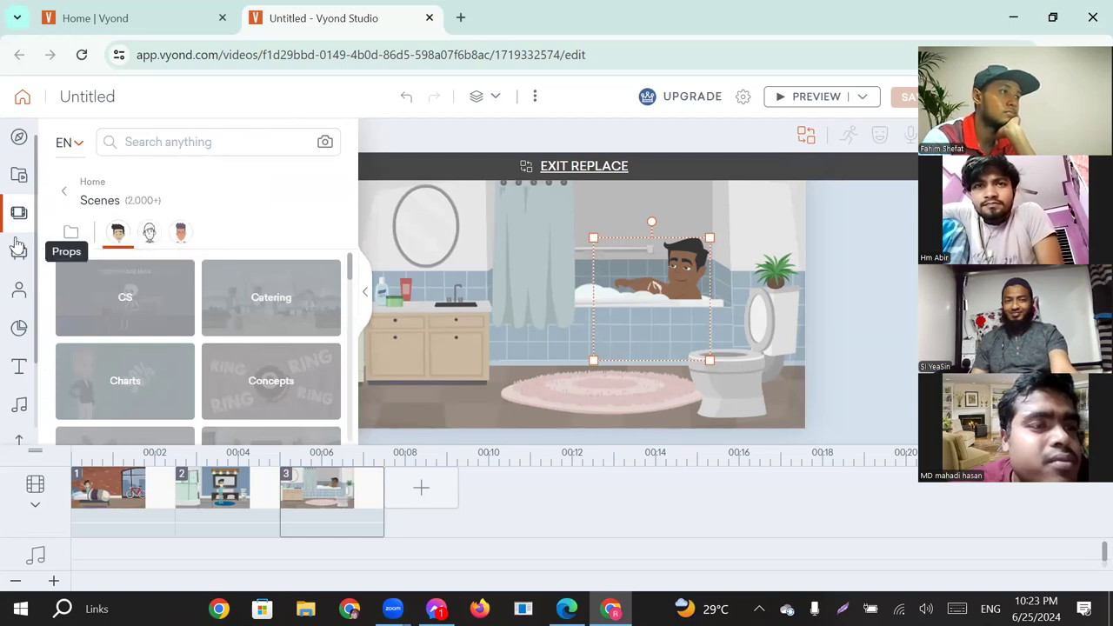
{"action": "left_click", "coordinate": [19, 296]}
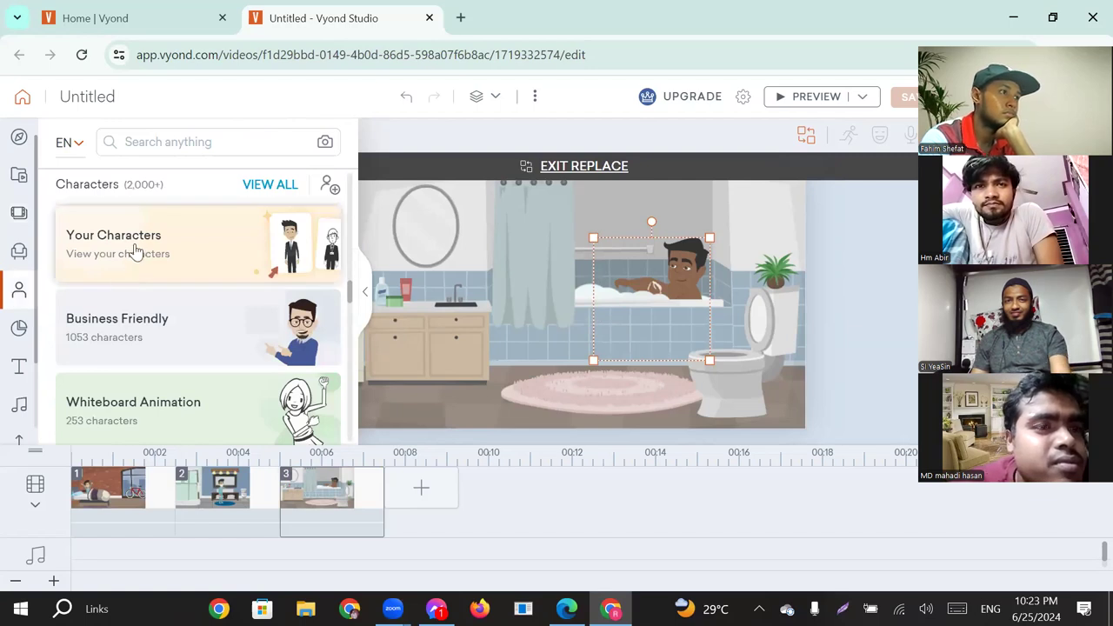
{"action": "left_click", "coordinate": [135, 252]}
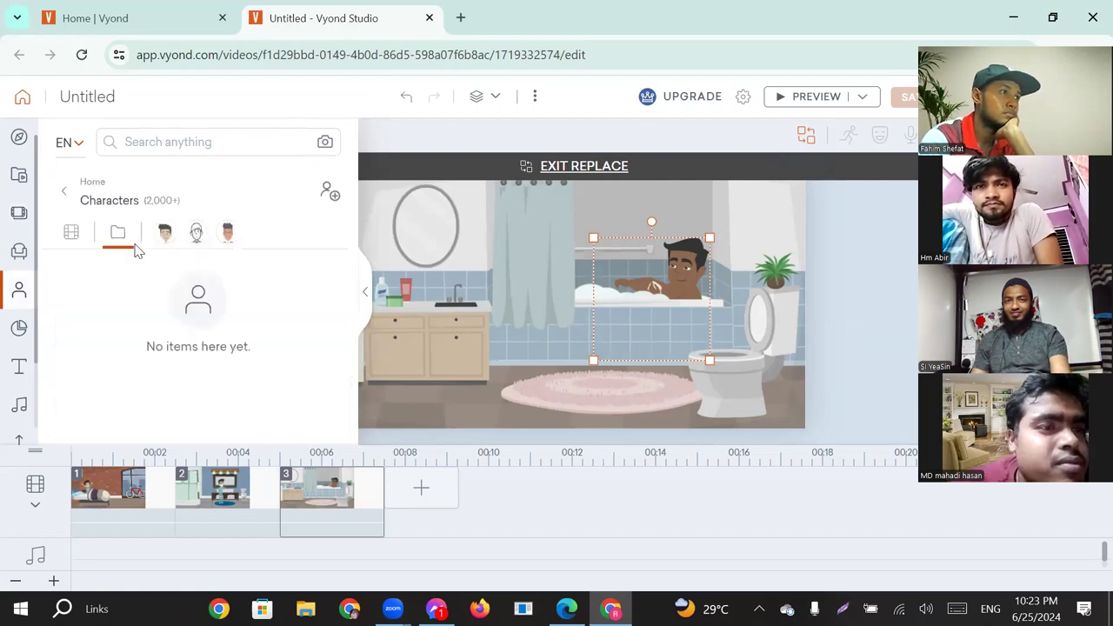
{"action": "left_click", "coordinate": [73, 233]}
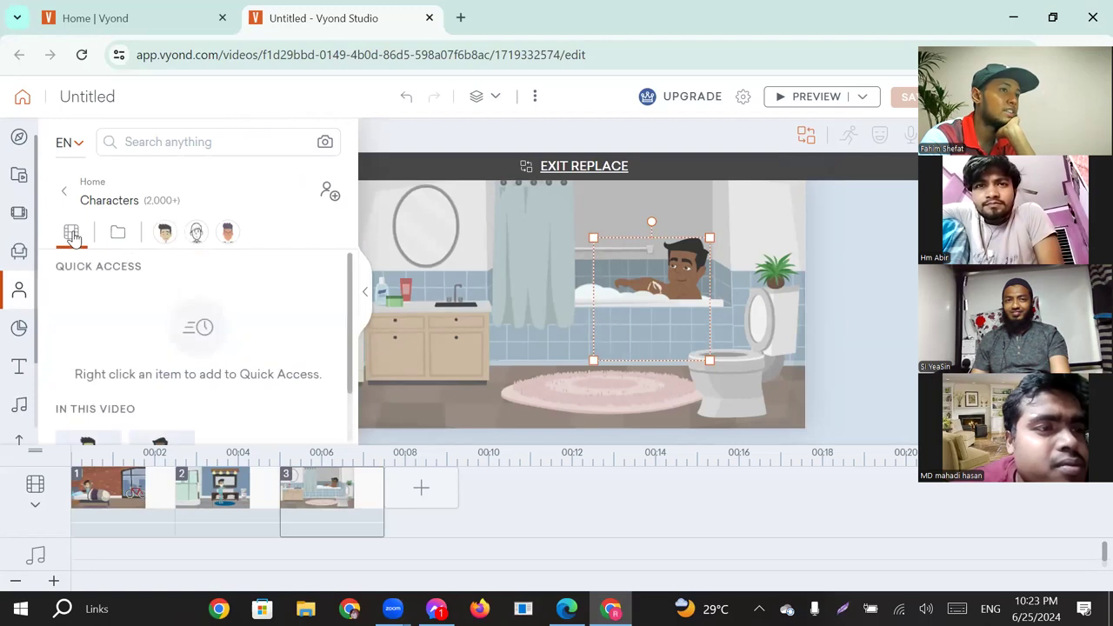
{"action": "scroll", "coordinate": [117, 320], "scroll_direction": "down", "scroll_amount": 1}
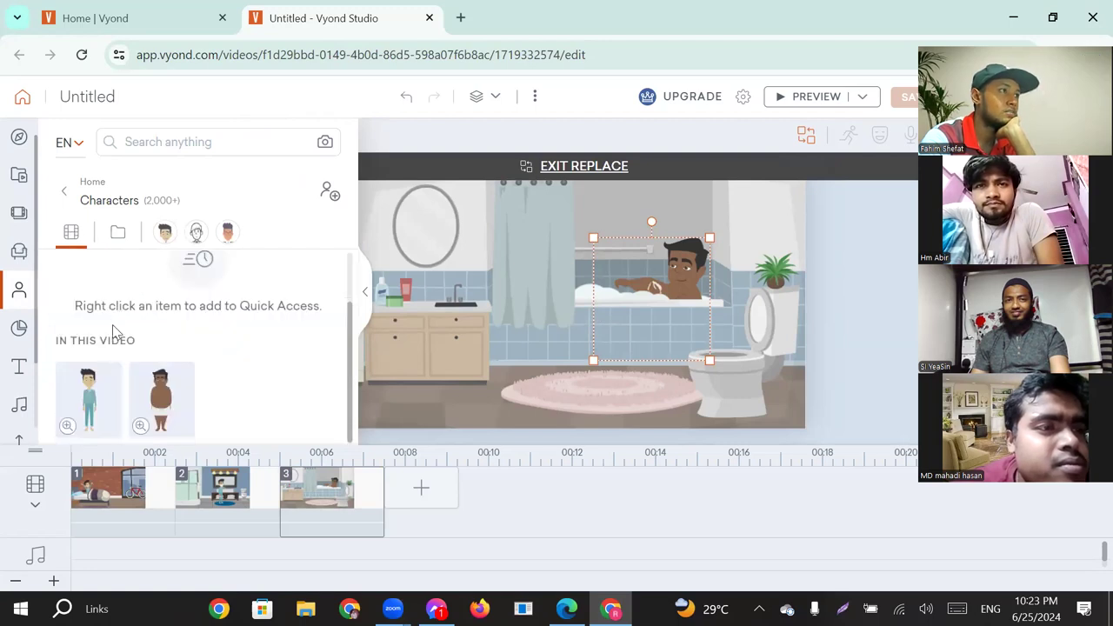
{"action": "left_click", "coordinate": [87, 392]}
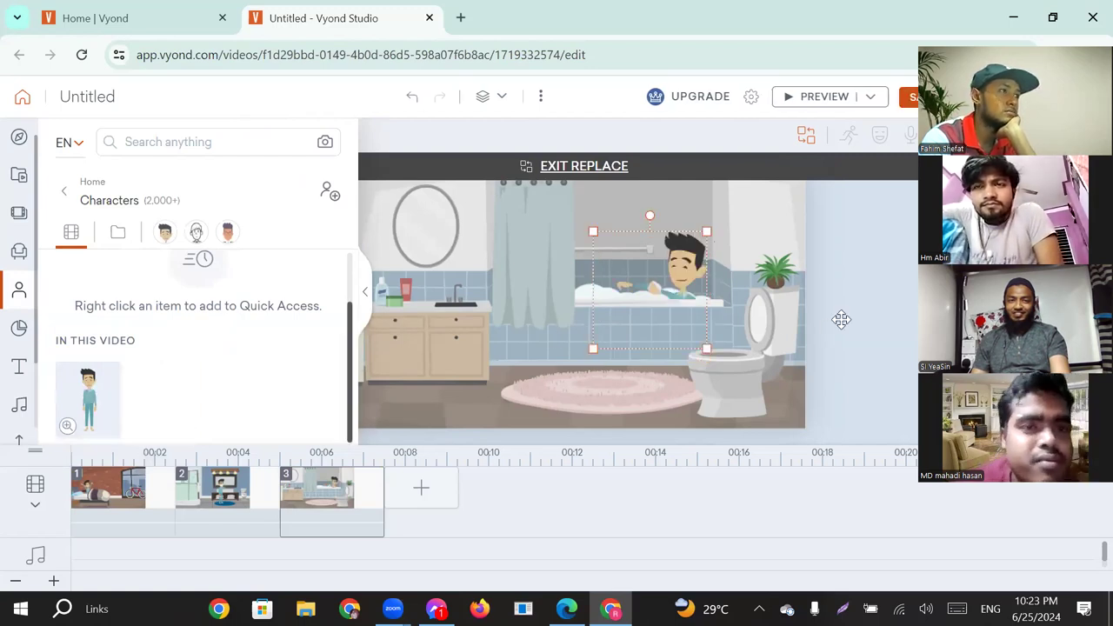
{"action": "left_click", "coordinate": [367, 298]}
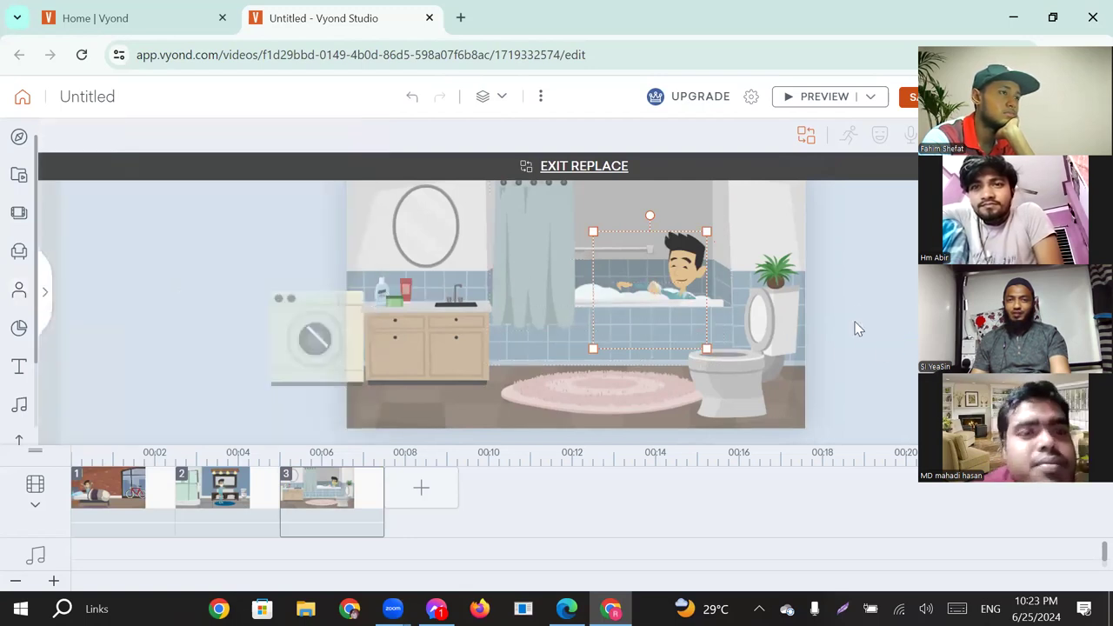
{"action": "left_click", "coordinate": [802, 337]}
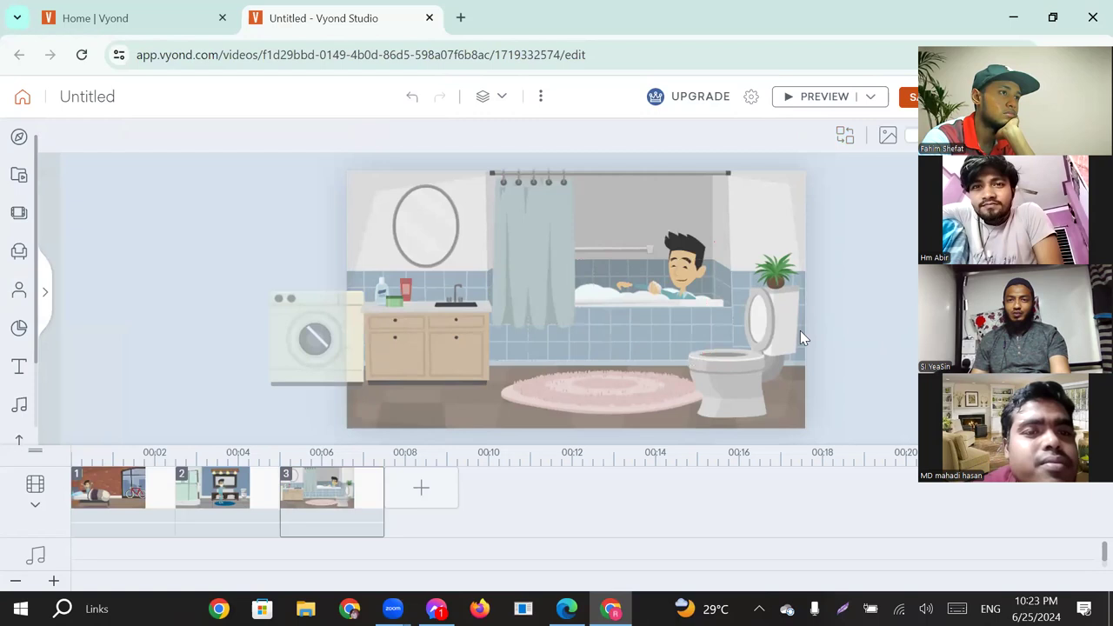
Add a fourth scene by searching for "hair" and choosing the bathroom scene of the man in pajamas using a hair dryer.
{"action": "left_click", "coordinate": [421, 496]}
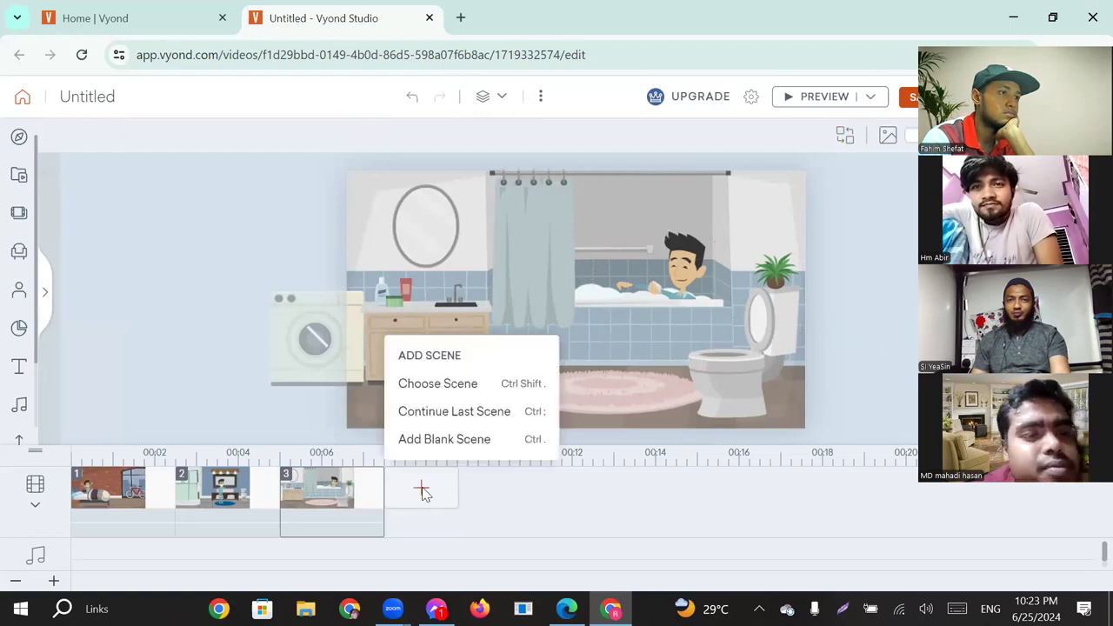
{"action": "left_click", "coordinate": [466, 388]}
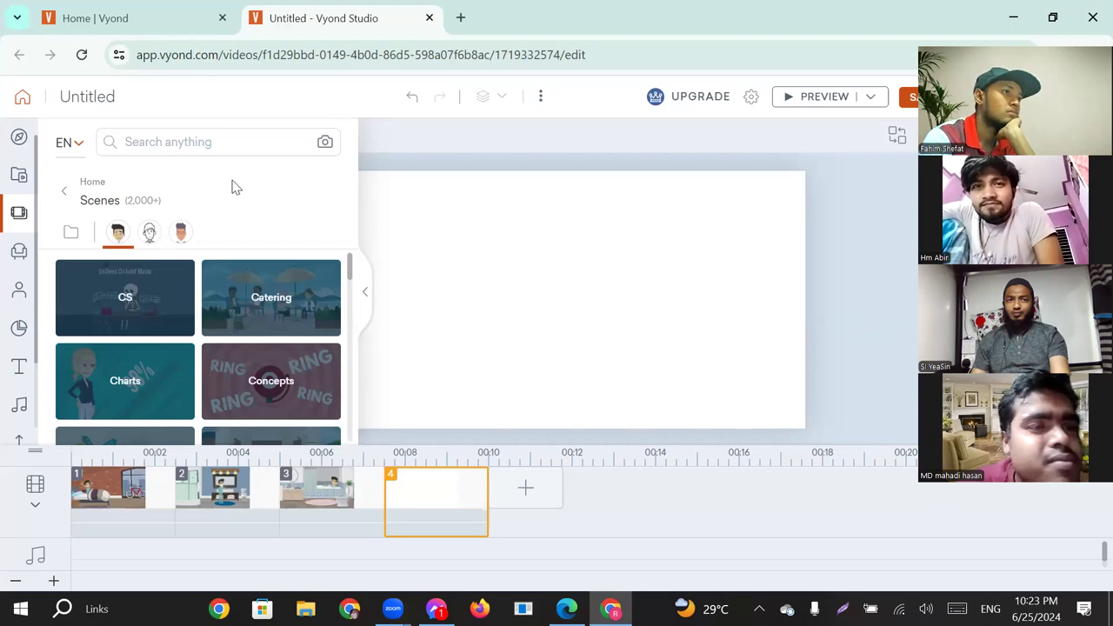
{"action": "left_click", "coordinate": [202, 144]}
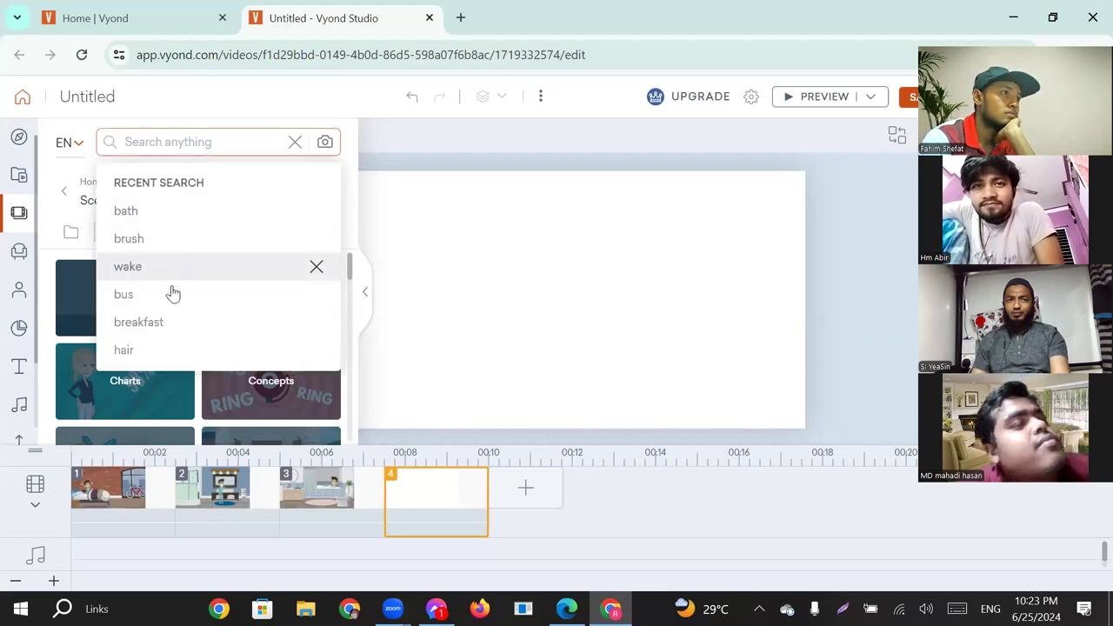
{"action": "left_click", "coordinate": [152, 351]}
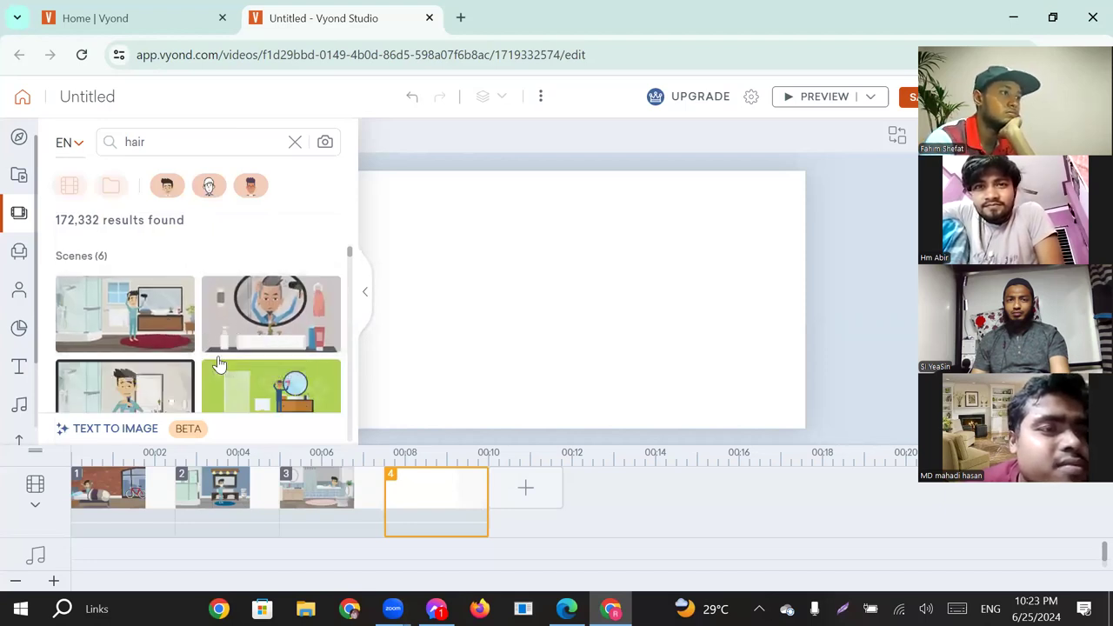
{"action": "scroll", "coordinate": [174, 369], "scroll_direction": "down", "scroll_amount": 1}
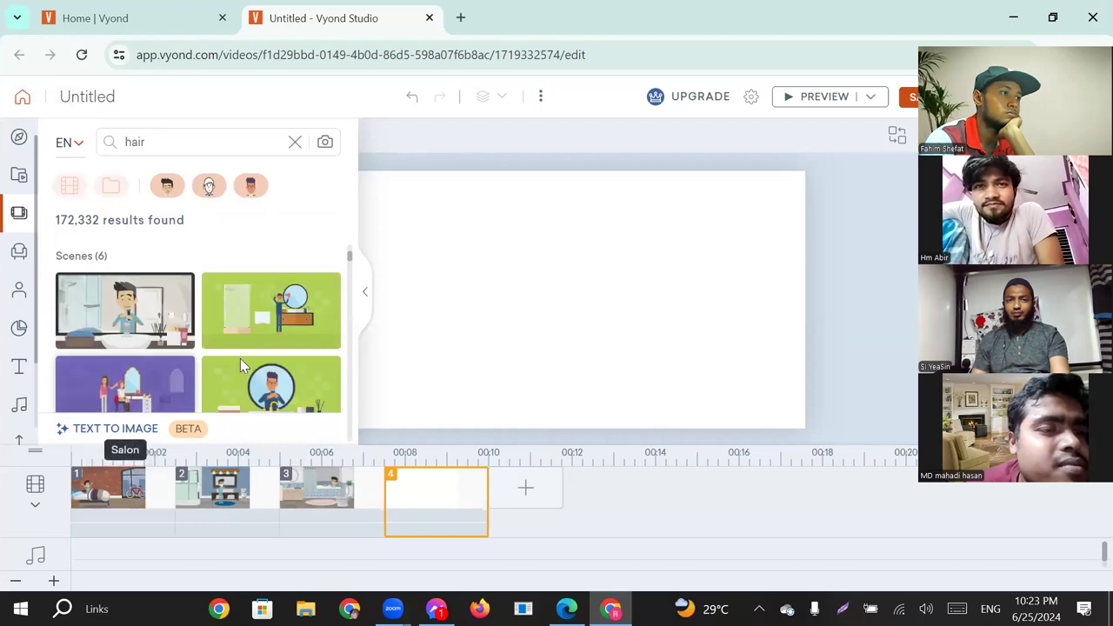
{"action": "scroll", "coordinate": [174, 368], "scroll_direction": "up", "scroll_amount": 1}
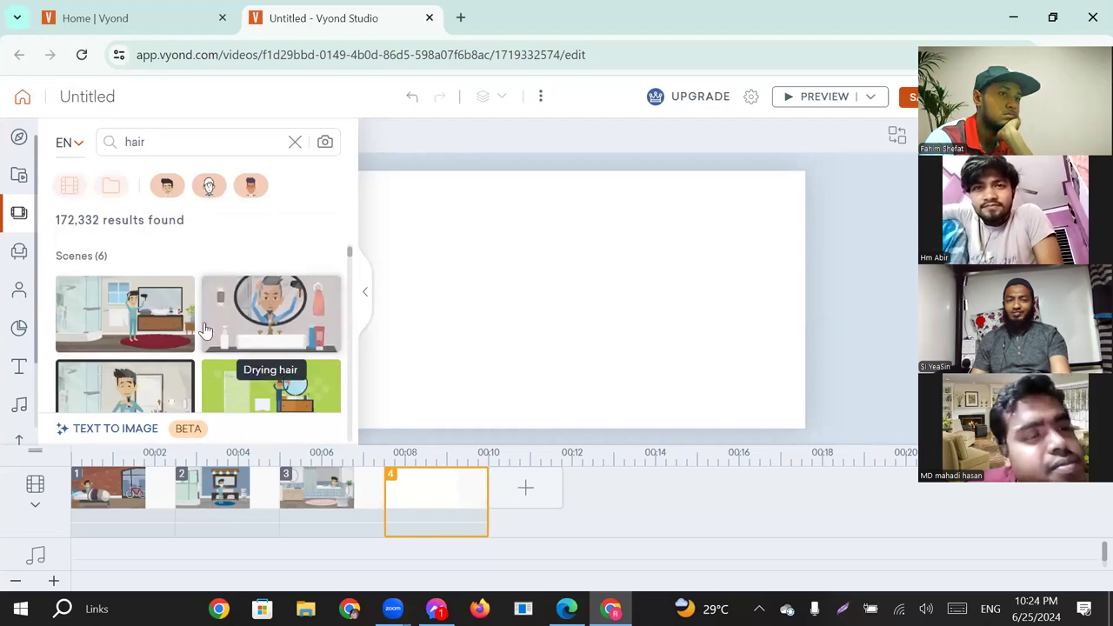
{"action": "left_click", "coordinate": [366, 297]}
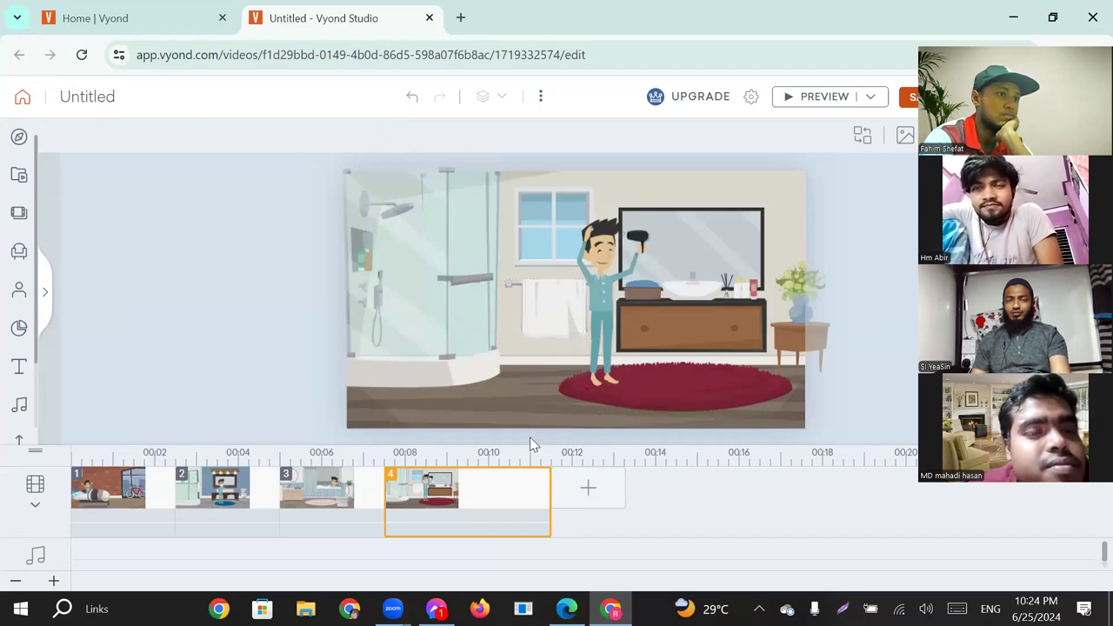
Add a fifth scene by searching for "breakfast" and choosing the "Kitchen" scene with one person seated at the table.
{"action": "left_click", "coordinate": [595, 491]}
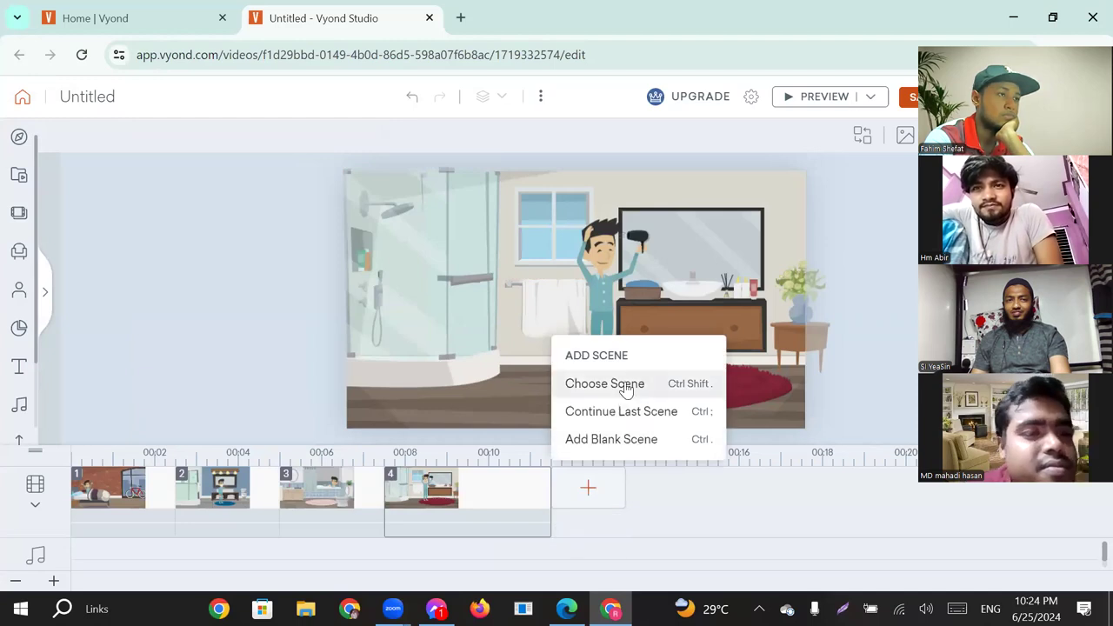
{"action": "left_click", "coordinate": [609, 383]}
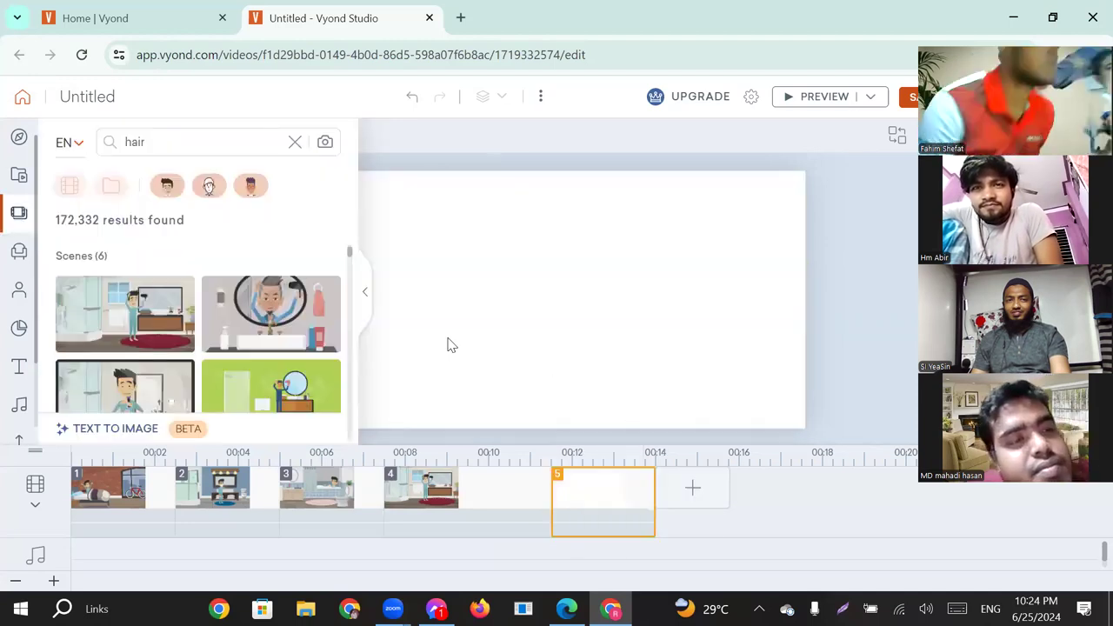
{"action": "left_click", "coordinate": [296, 142]}
{"action": "left_click", "coordinate": [184, 144]}
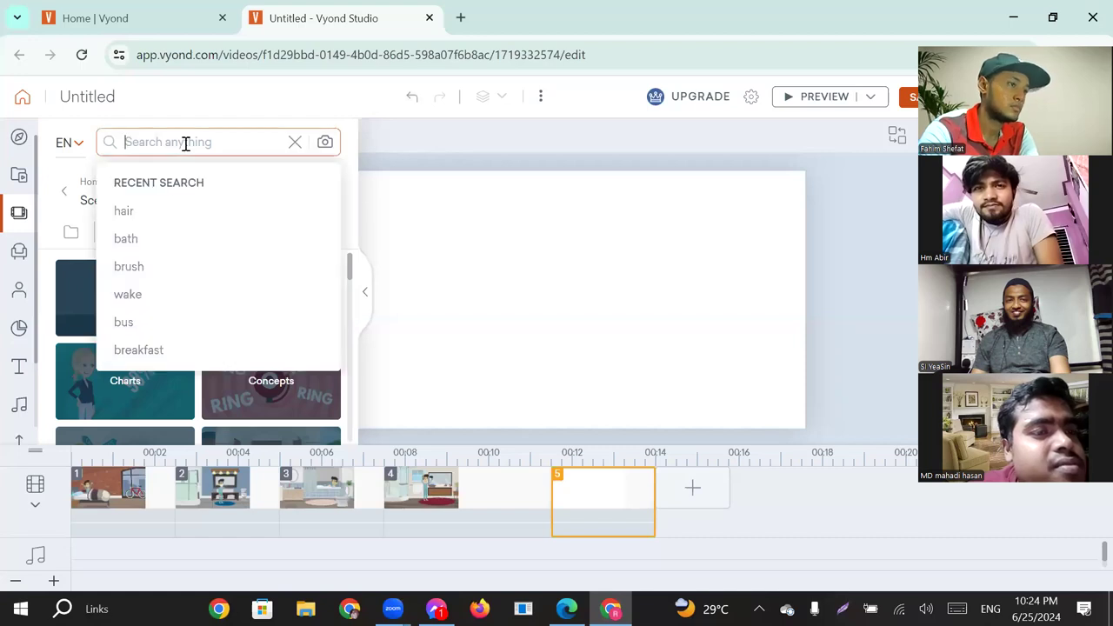
{"action": "left_click", "coordinate": [149, 351]}
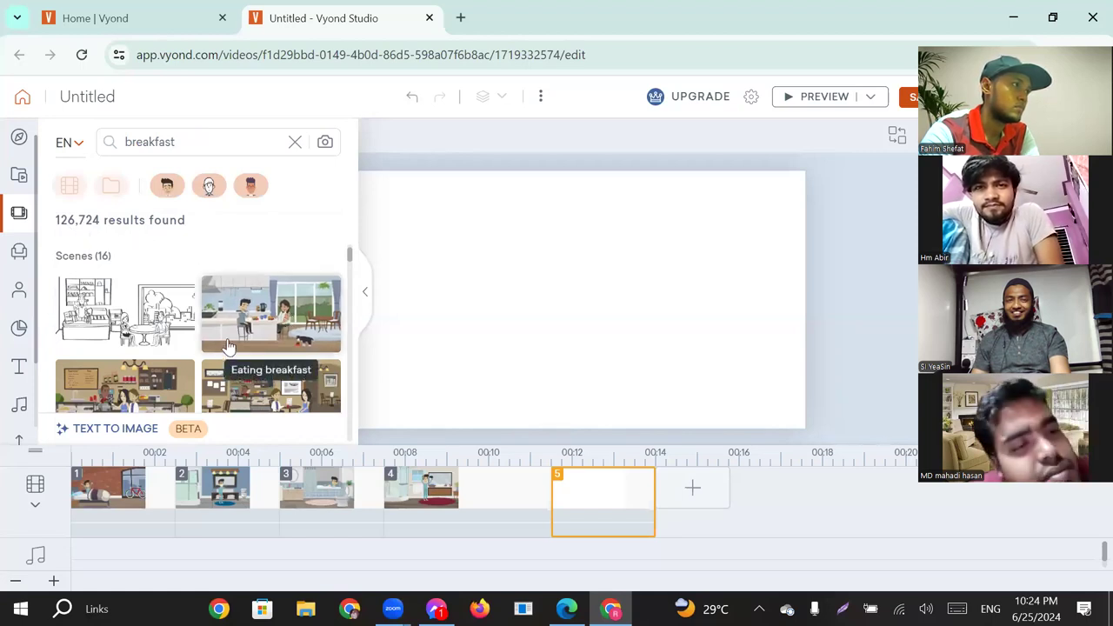
{"action": "scroll", "coordinate": [229, 346], "scroll_direction": "down", "scroll_amount": 3}
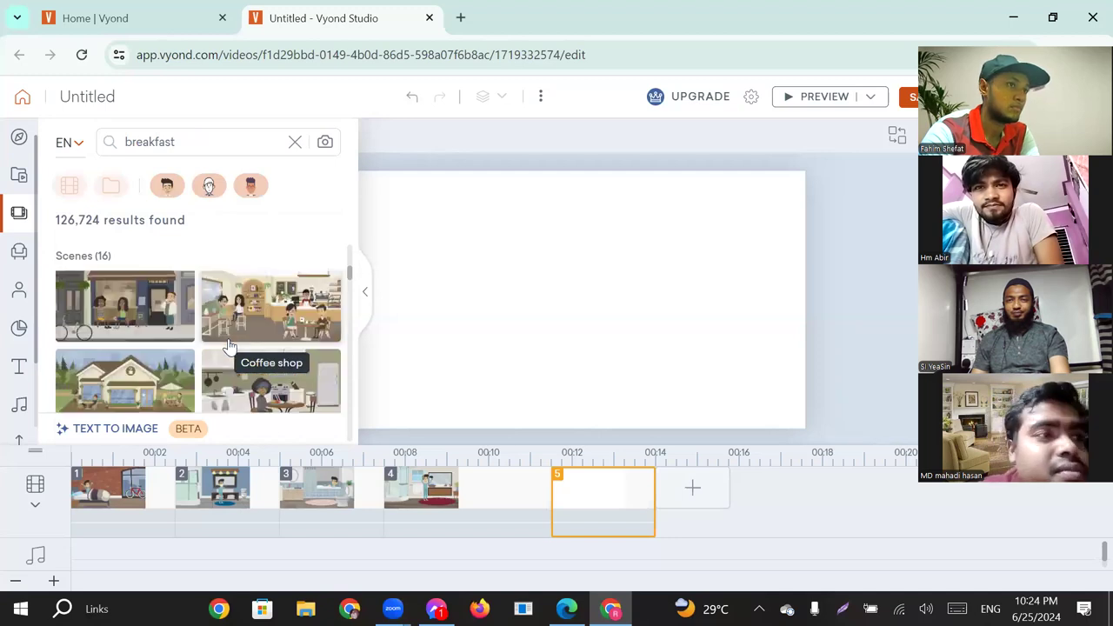
{"action": "scroll", "coordinate": [230, 346], "scroll_direction": "down", "scroll_amount": 1}
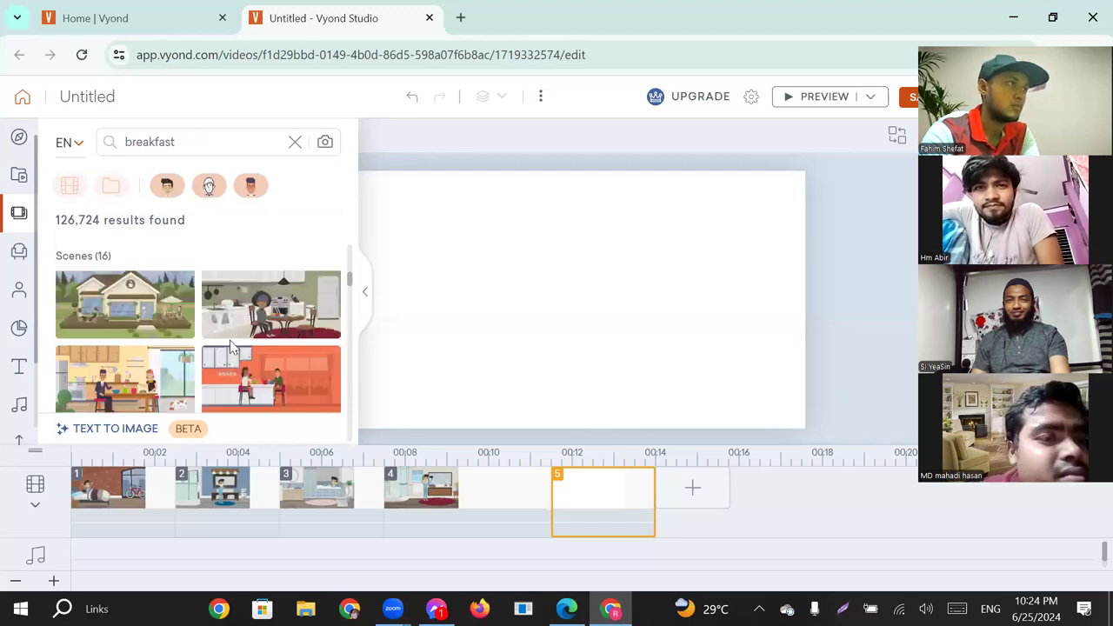
{"action": "left_click", "coordinate": [275, 306]}
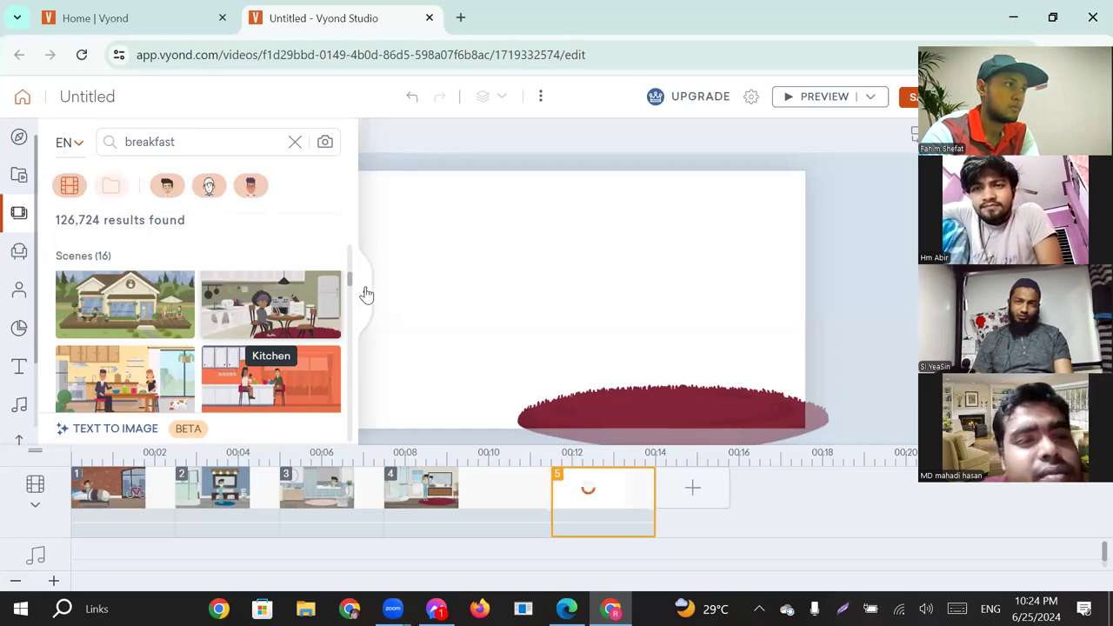
{"action": "left_click", "coordinate": [366, 294]}
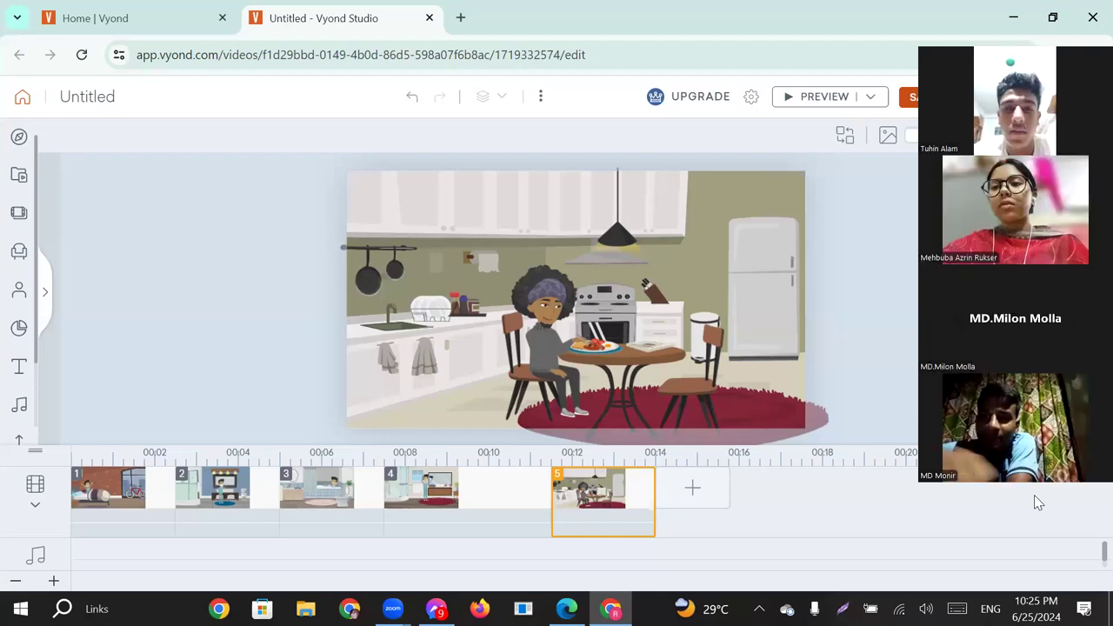
Replace the person seated at the kitchen table in the fifth scene with the "Pajamas" character already used in this video.
{"action": "left_click", "coordinate": [540, 325]}
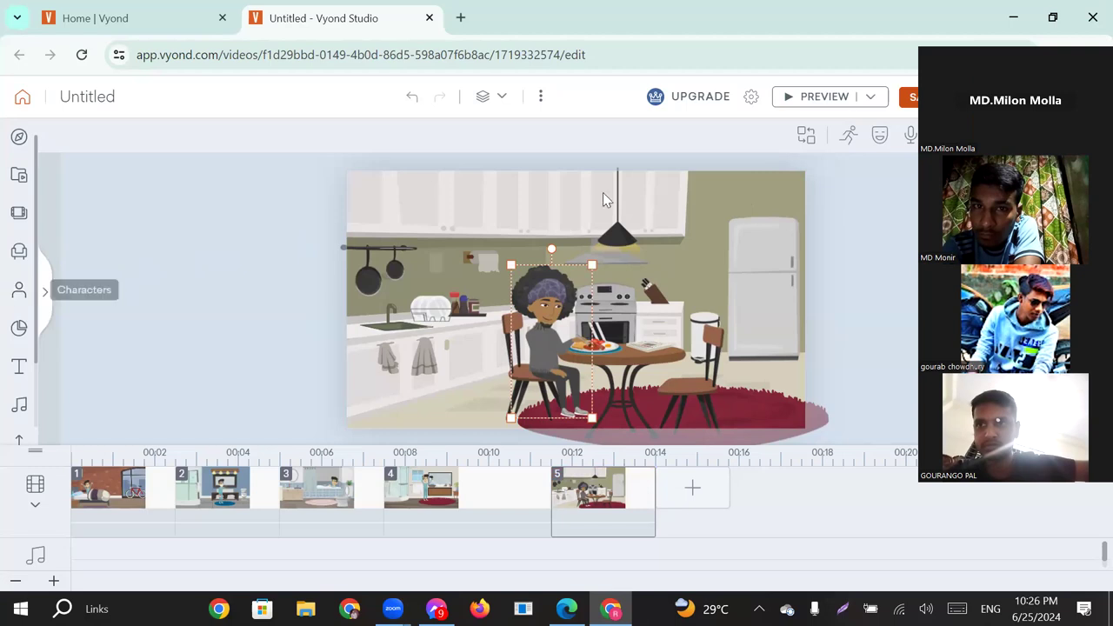
{"action": "left_click", "coordinate": [808, 139]}
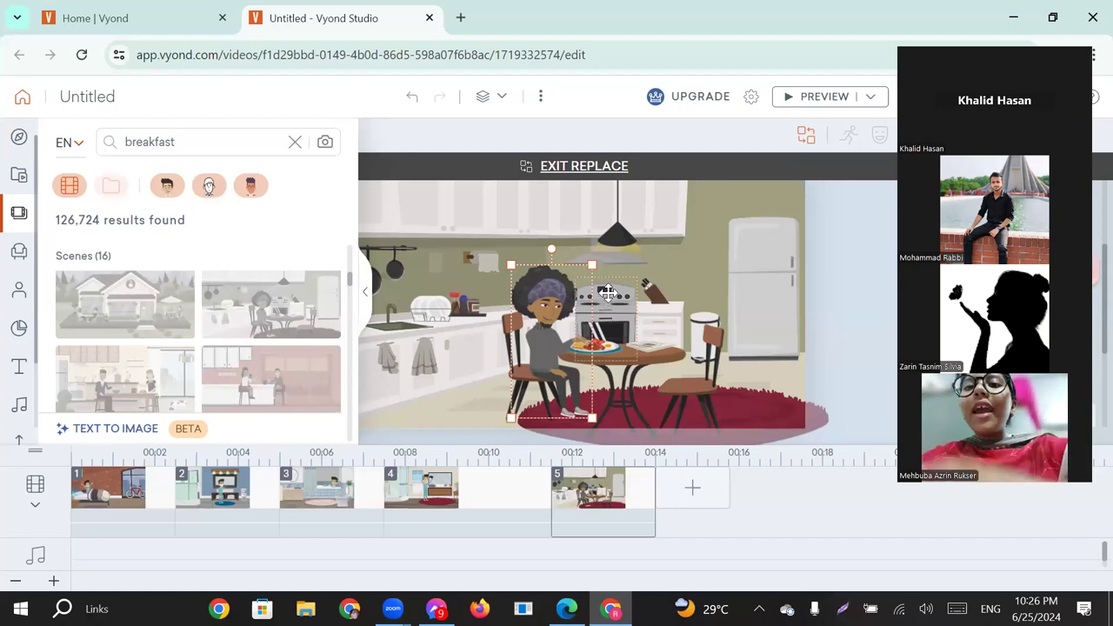
{"action": "left_click", "coordinate": [294, 146]}
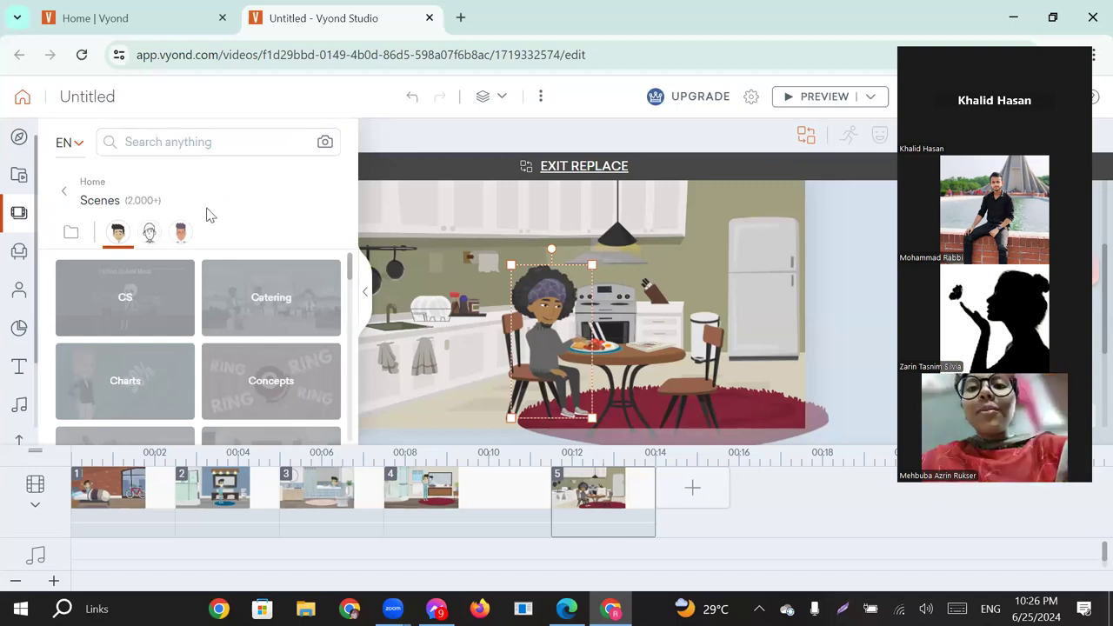
{"action": "left_click", "coordinate": [21, 294]}
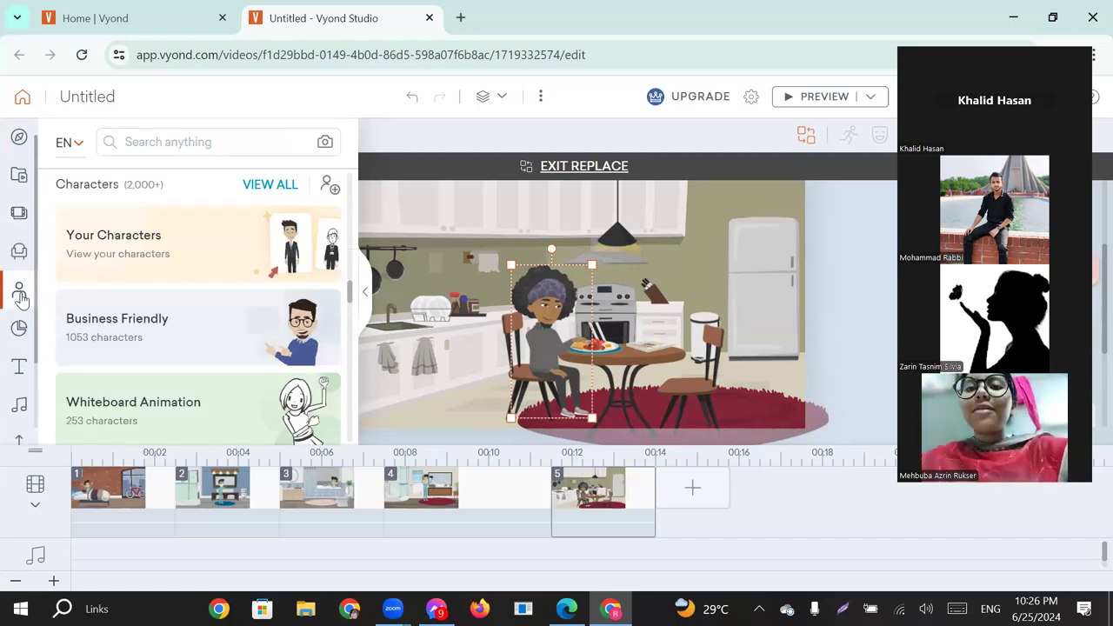
{"action": "left_click", "coordinate": [132, 245]}
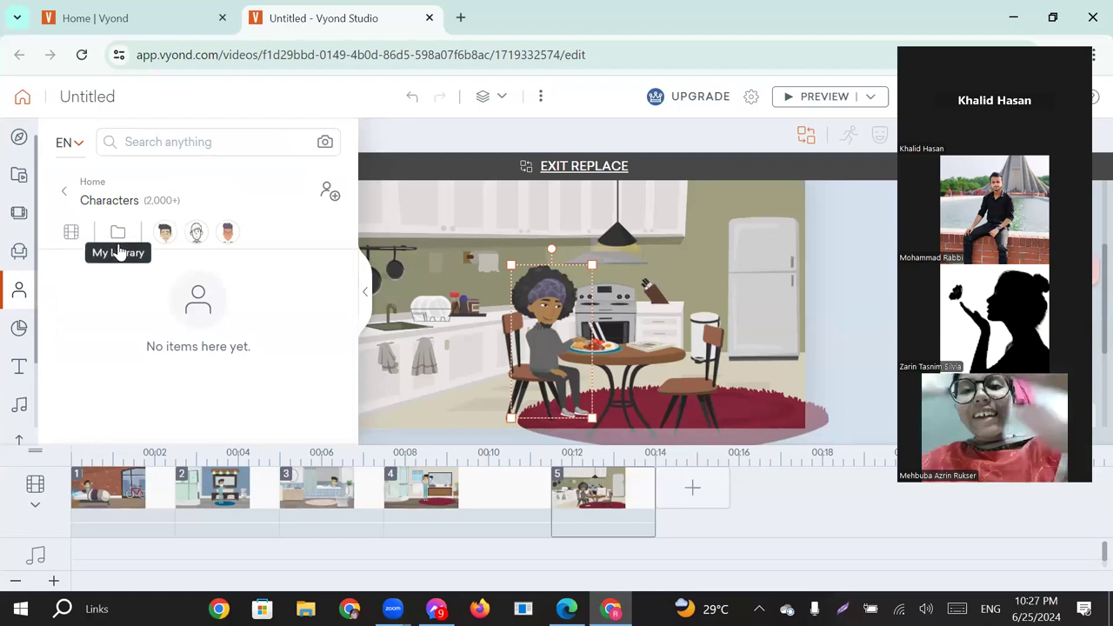
{"action": "left_click", "coordinate": [71, 233]}
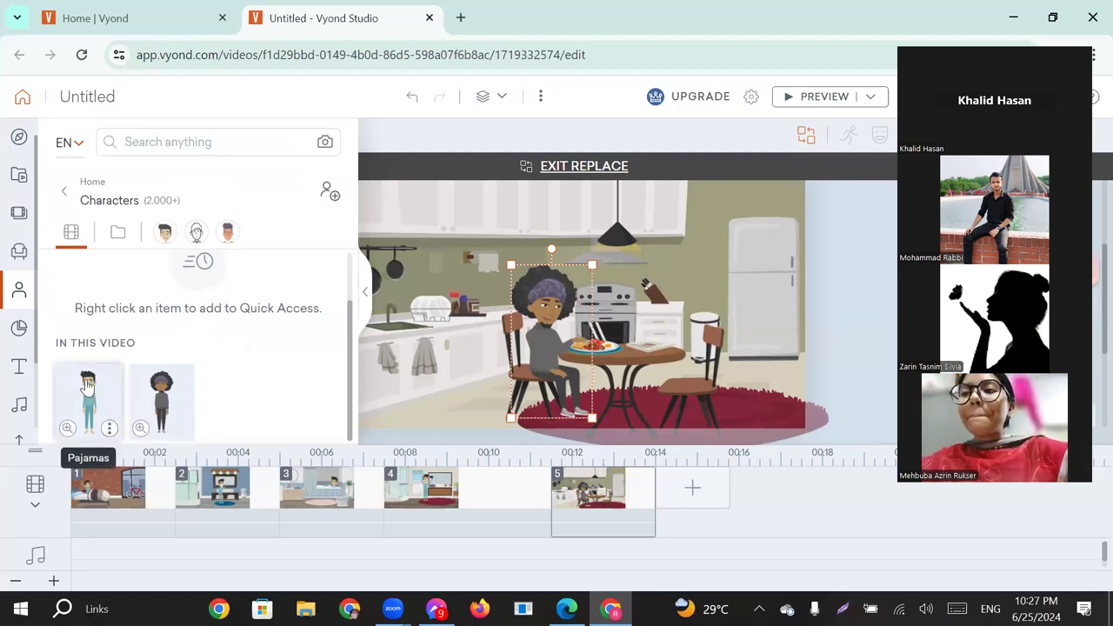
{"action": "left_click", "coordinate": [88, 387]}
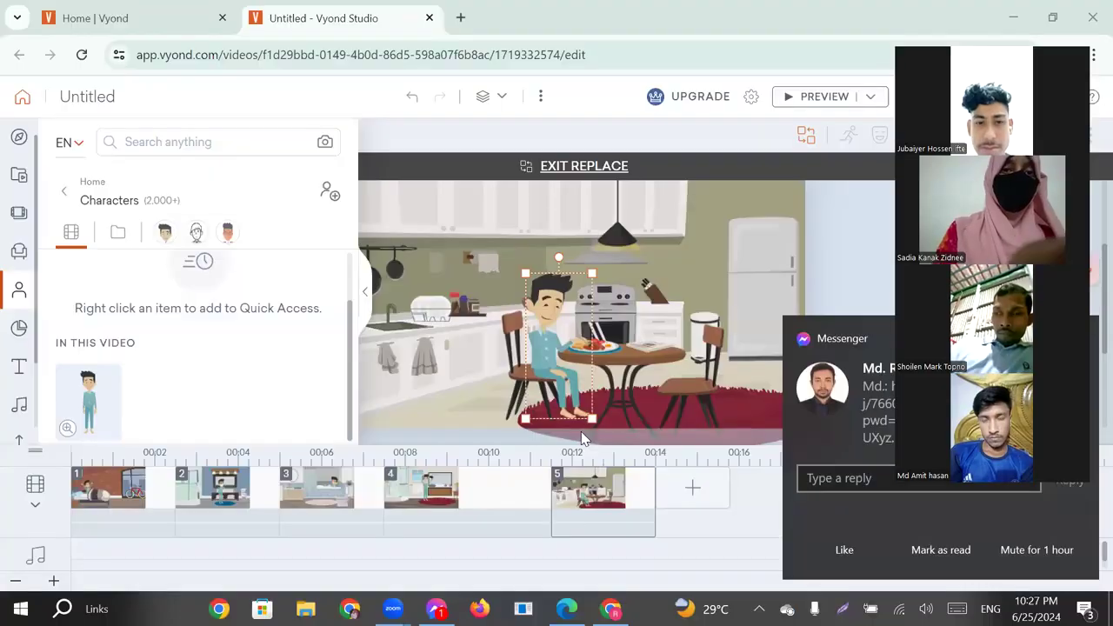
{"action": "left_click", "coordinate": [365, 296]}
{"action": "left_click", "coordinate": [672, 396]}
{"action": "left_click", "coordinate": [428, 388]}
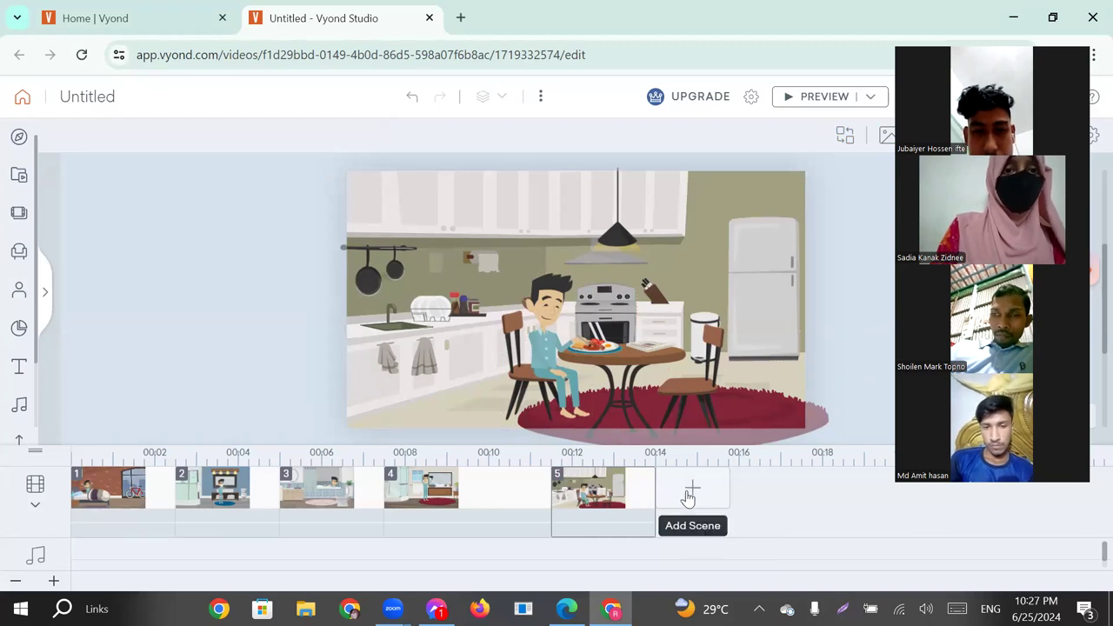
Add a sixth scene that continues from the last breakfast scene.
{"action": "left_click", "coordinate": [691, 492]}
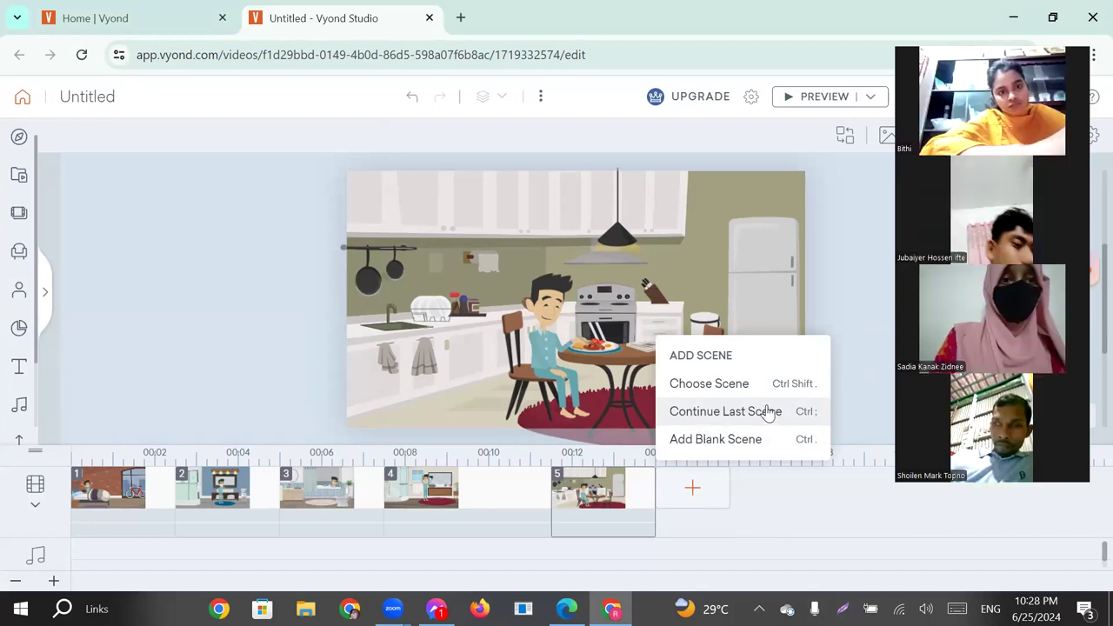
{"action": "left_click", "coordinate": [710, 418]}
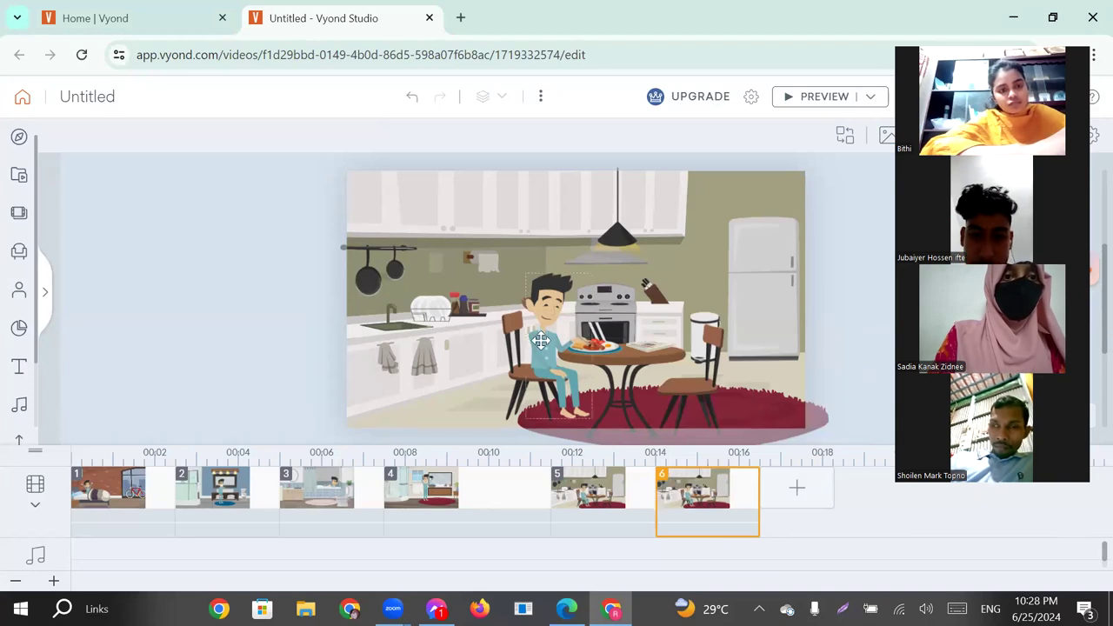
Try a dance action from the "Art & Music" category on the sixth scene's seated character and preview the scene.
{"action": "left_click", "coordinate": [546, 335]}
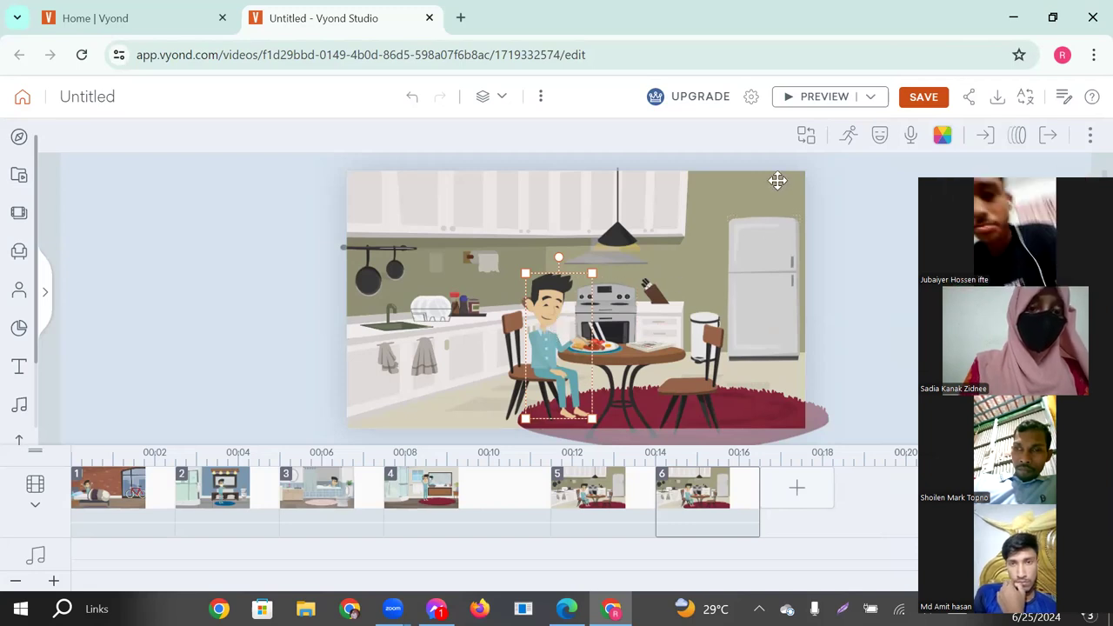
{"action": "left_click", "coordinate": [849, 137]}
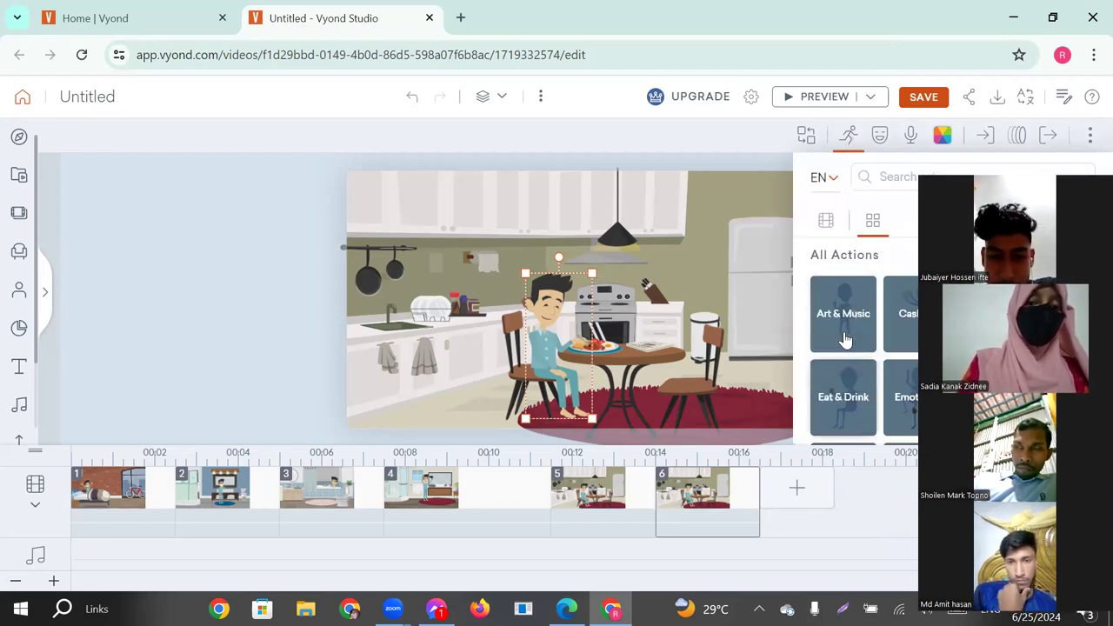
{"action": "scroll", "coordinate": [844, 397], "scroll_direction": "down", "scroll_amount": 1}
{"action": "scroll", "coordinate": [844, 318], "scroll_direction": "up", "scroll_amount": 1}
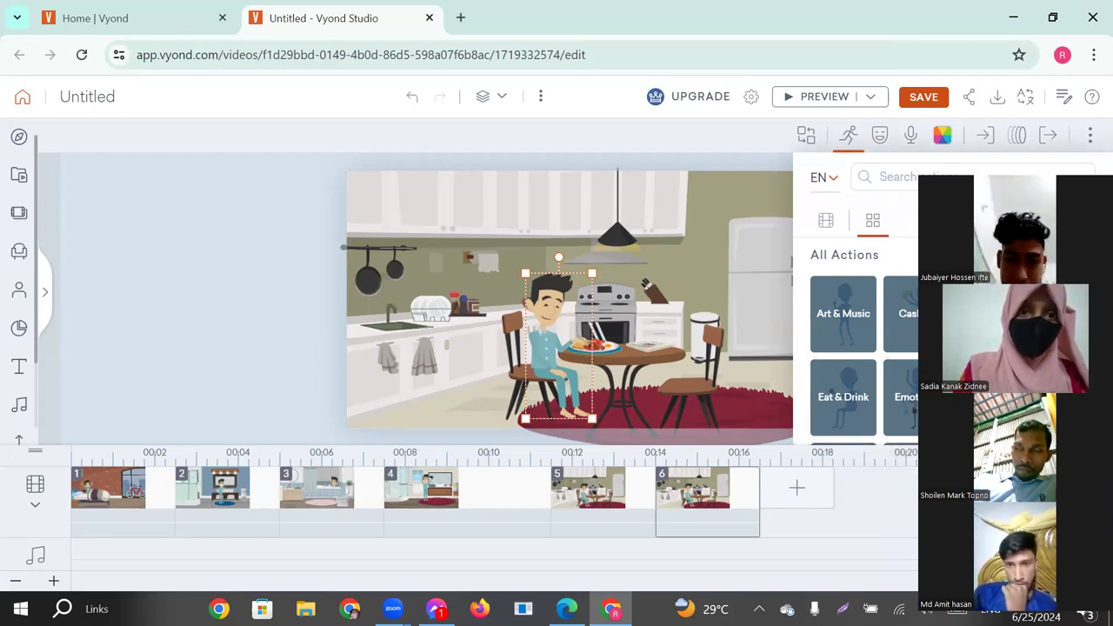
{"action": "scroll", "coordinate": [901, 366], "scroll_direction": "down", "scroll_amount": 1}
{"action": "scroll", "coordinate": [890, 395], "scroll_direction": "up", "scroll_amount": 1}
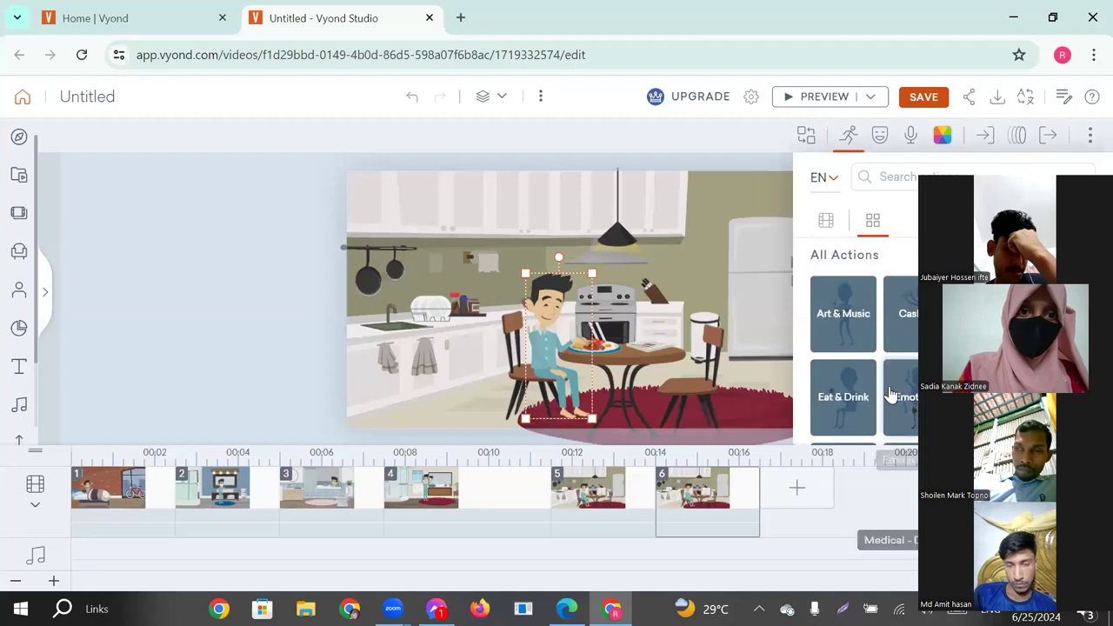
{"action": "left_click", "coordinate": [841, 317]}
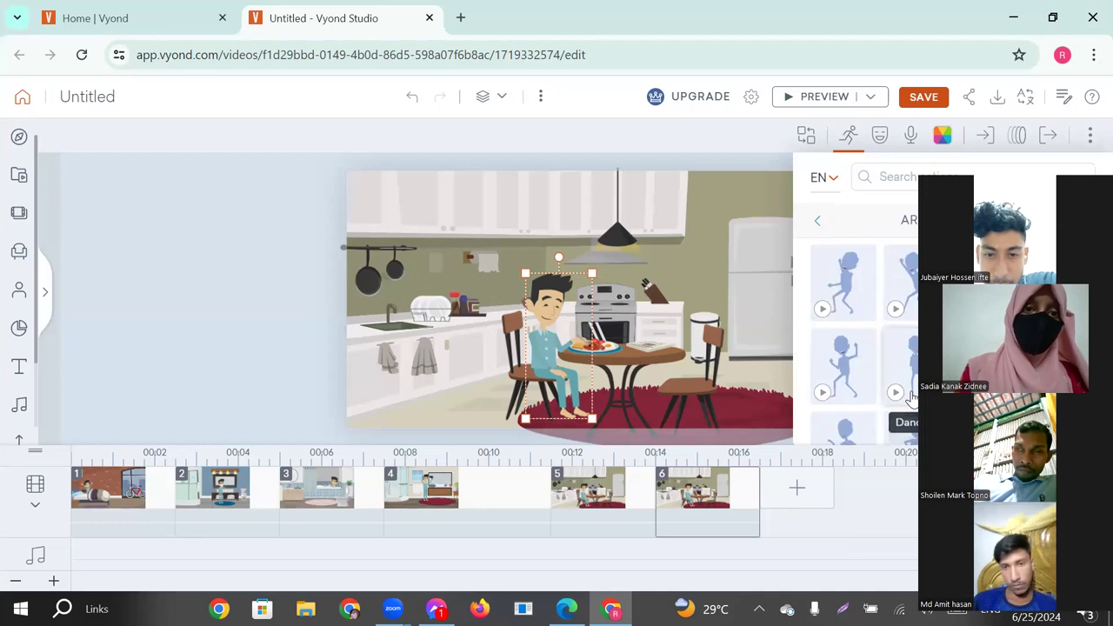
{"action": "left_click", "coordinate": [822, 395]}
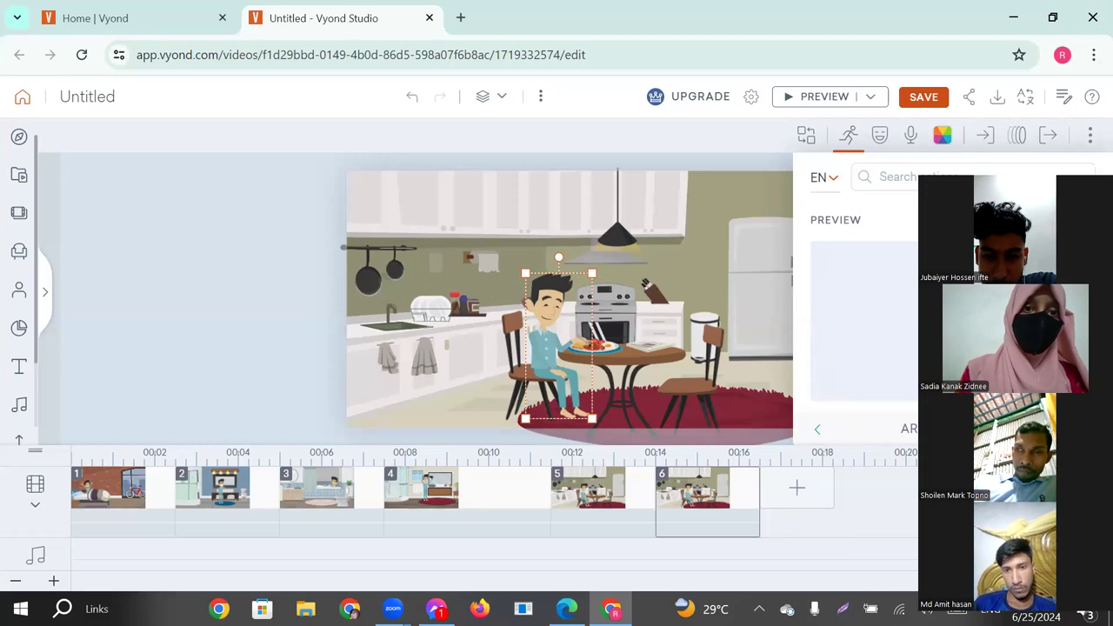
{"action": "left_click", "coordinate": [1086, 220]}
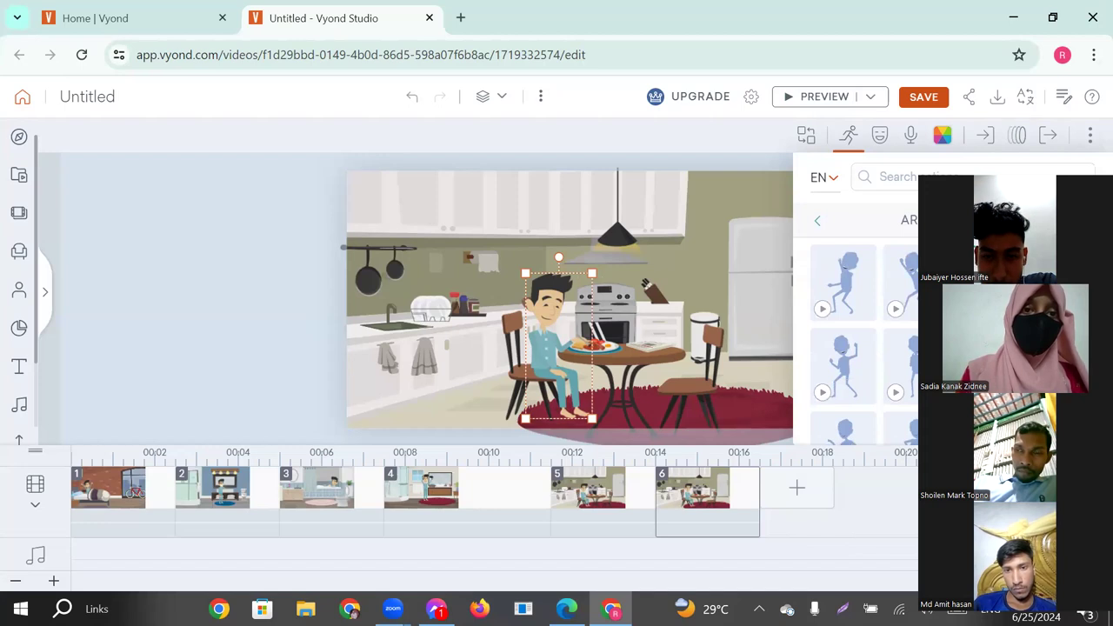
{"action": "left_click", "coordinate": [969, 308]}
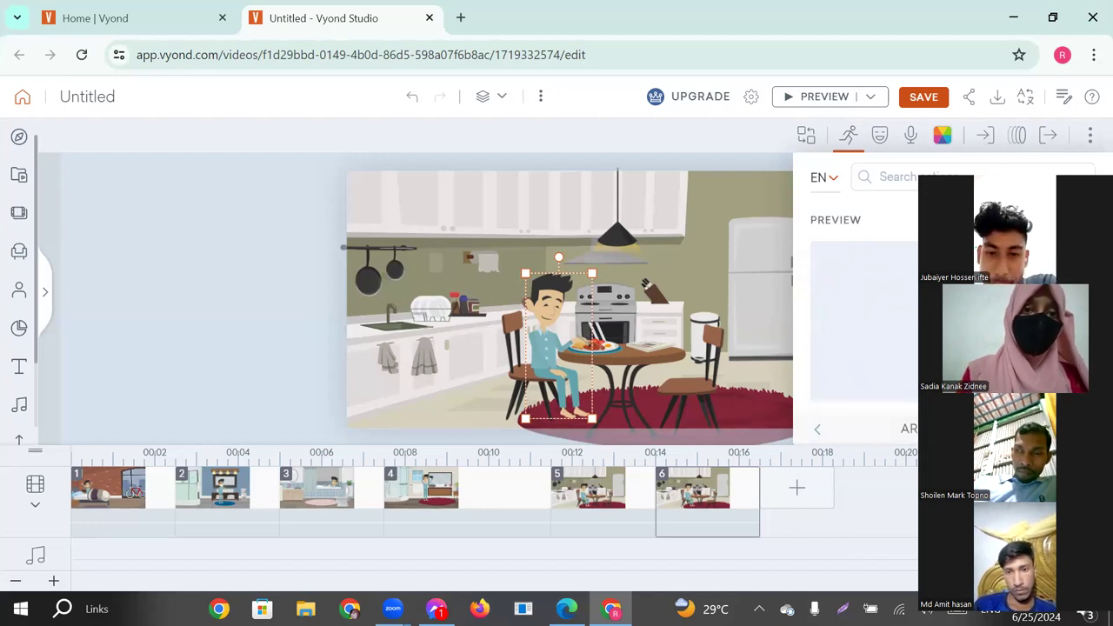
{"action": "left_click", "coordinate": [1086, 220]}
{"action": "left_click", "coordinate": [968, 308]}
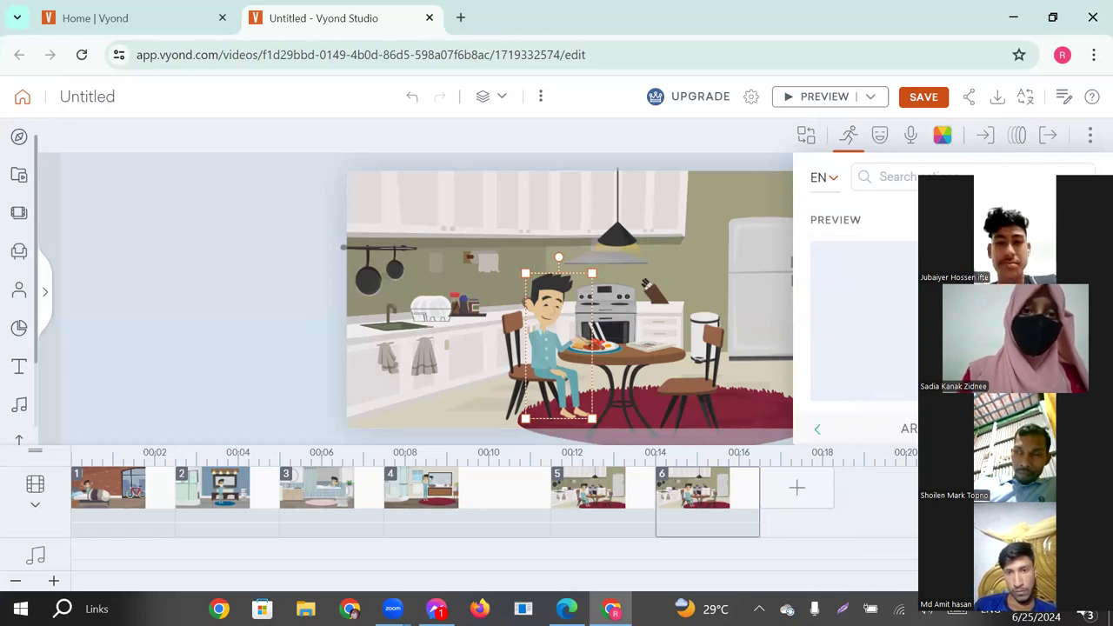
{"action": "left_click", "coordinate": [969, 320]}
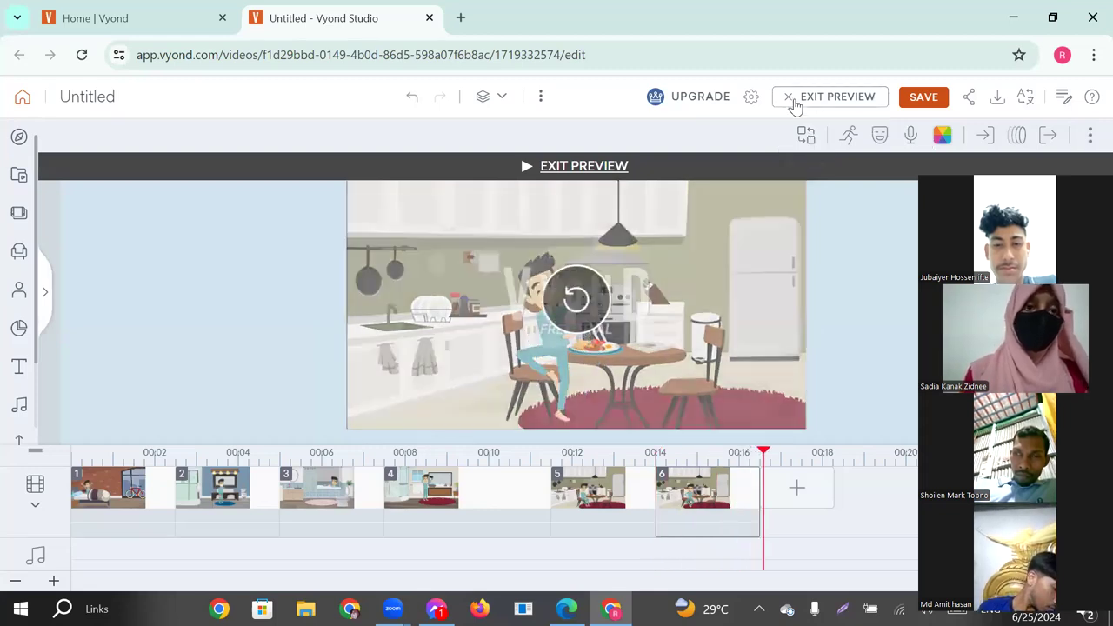
{"action": "left_click", "coordinate": [791, 99]}
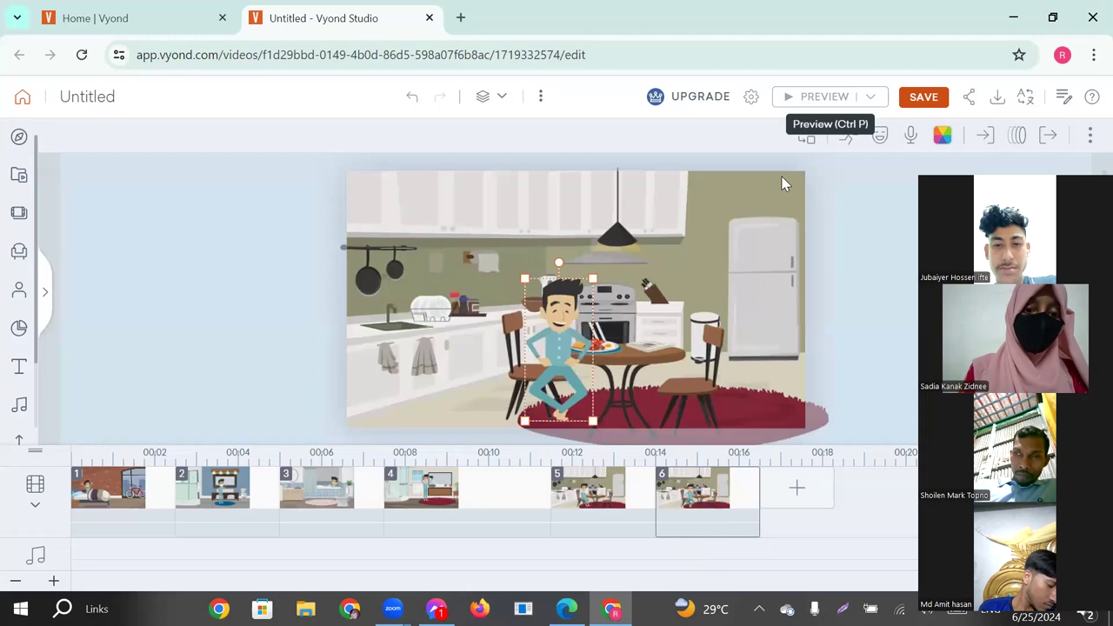
Search the character's actions for "walk", apply a plain walking action facing the fridge, and preview the sixth scene.
{"action": "left_click", "coordinate": [849, 137]}
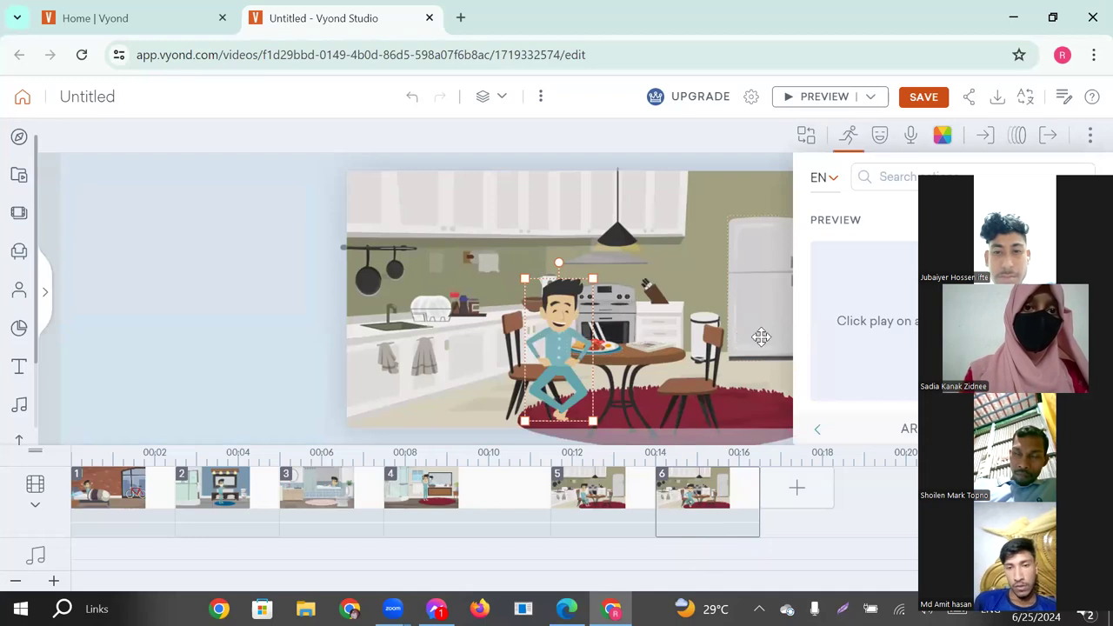
{"action": "left_click", "coordinate": [1087, 220]}
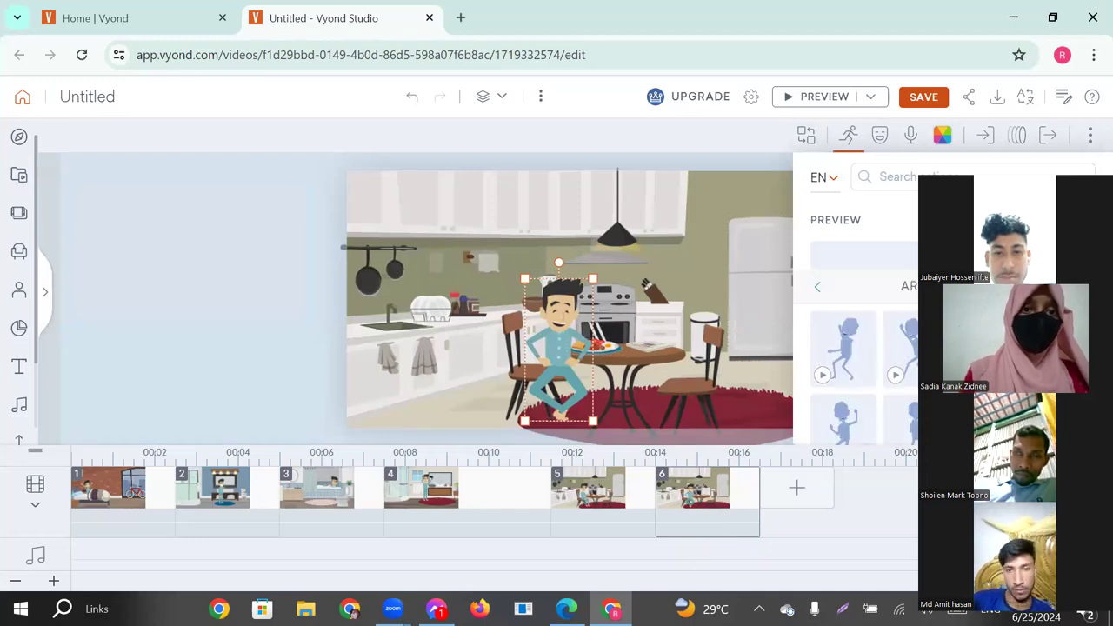
{"action": "left_click", "coordinate": [908, 180]}
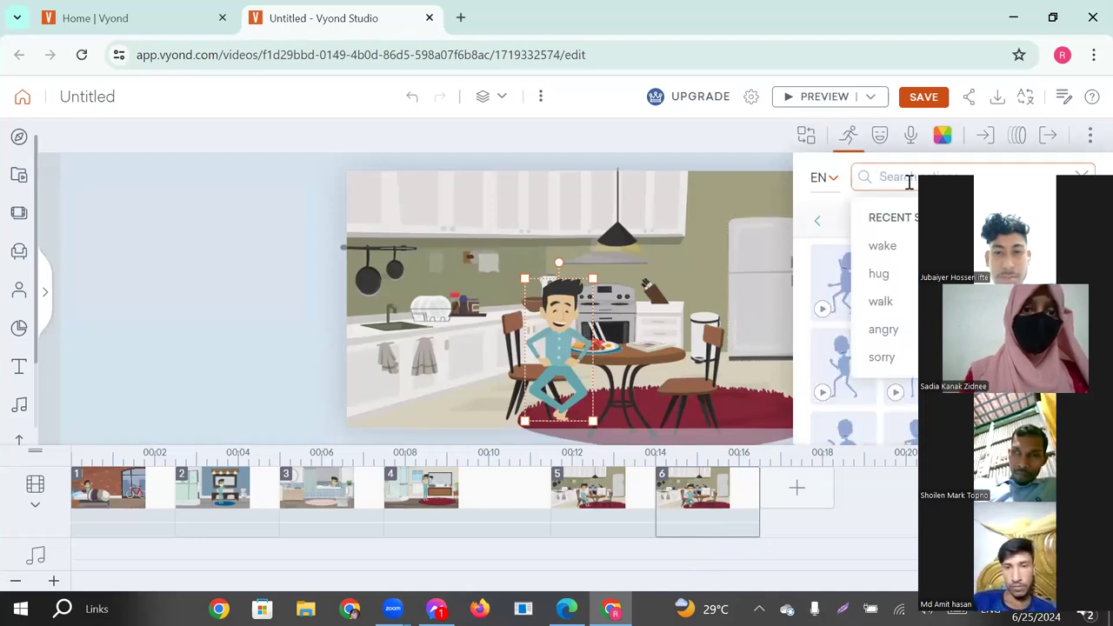
{"action": "left_click", "coordinate": [915, 303]}
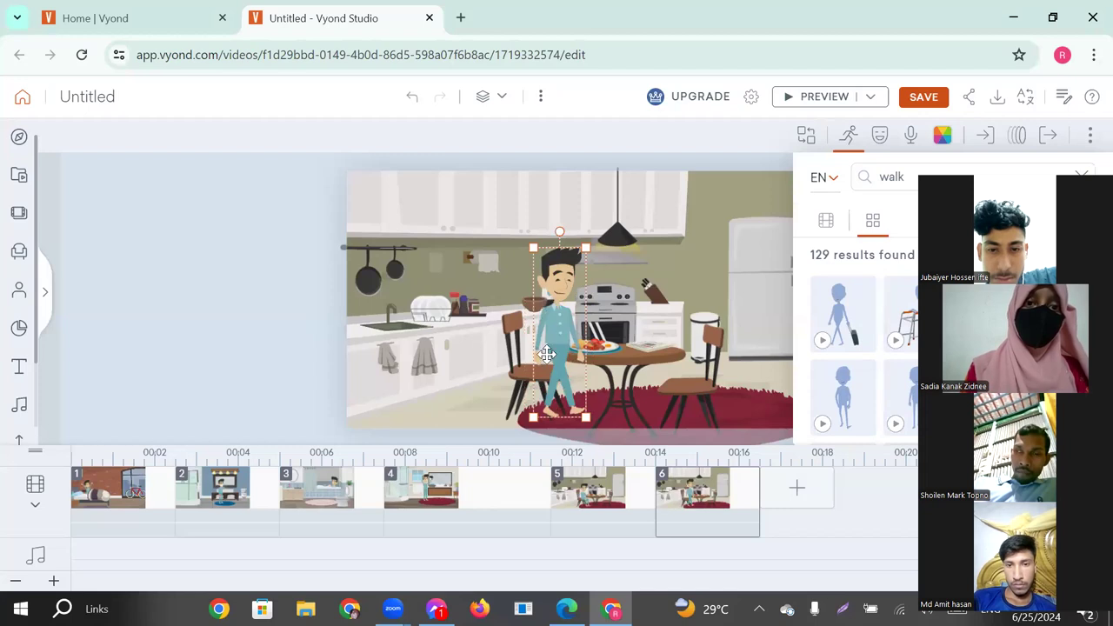
{"action": "left_click", "coordinate": [787, 98]}
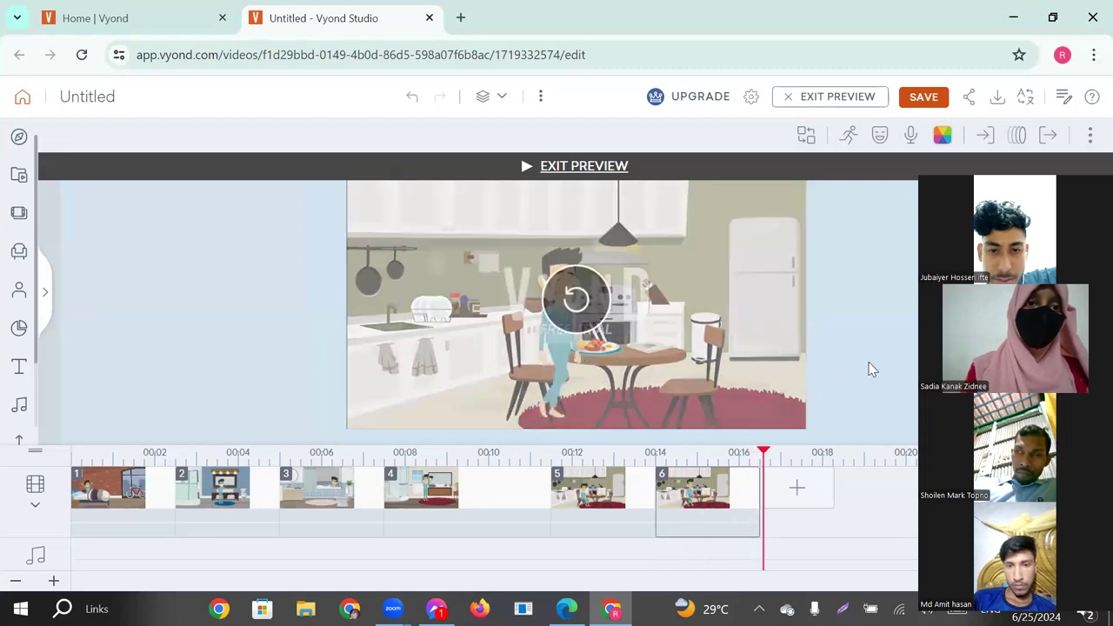
{"action": "left_click", "coordinate": [791, 101]}
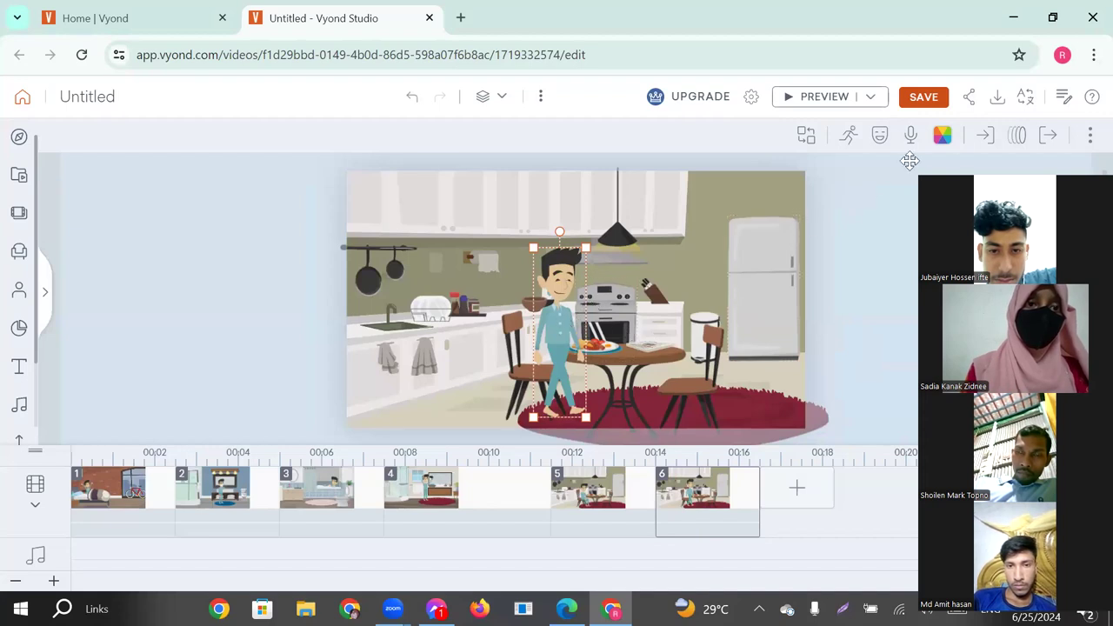
Add a "Line - Horizontal" motion path to the walking character in the sixth scene.
{"action": "left_click", "coordinate": [1020, 138]}
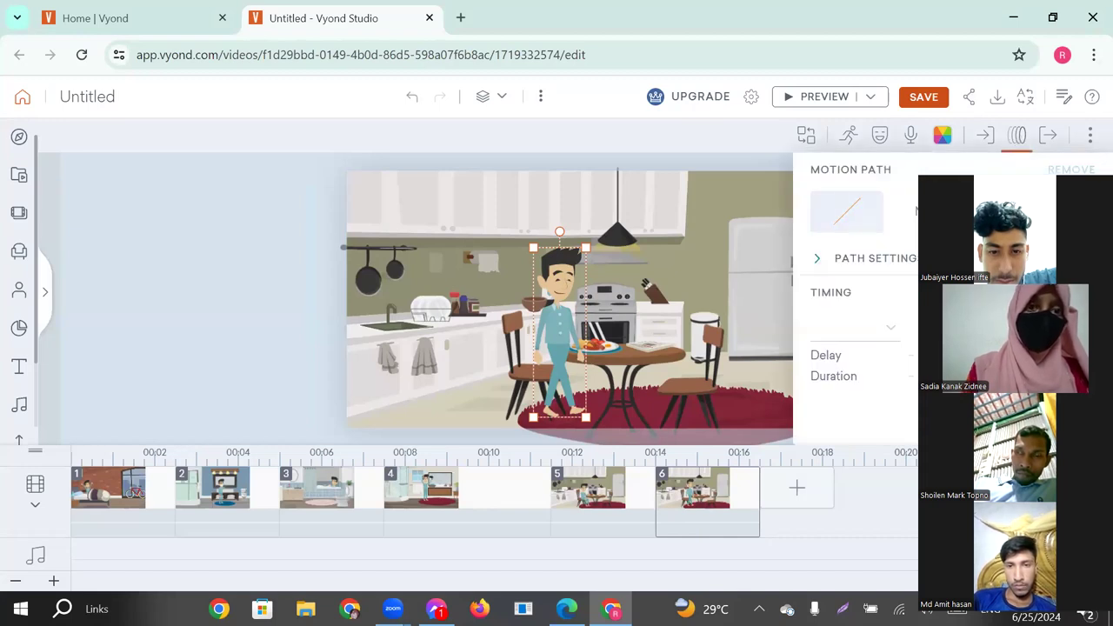
{"action": "left_click", "coordinate": [897, 212]}
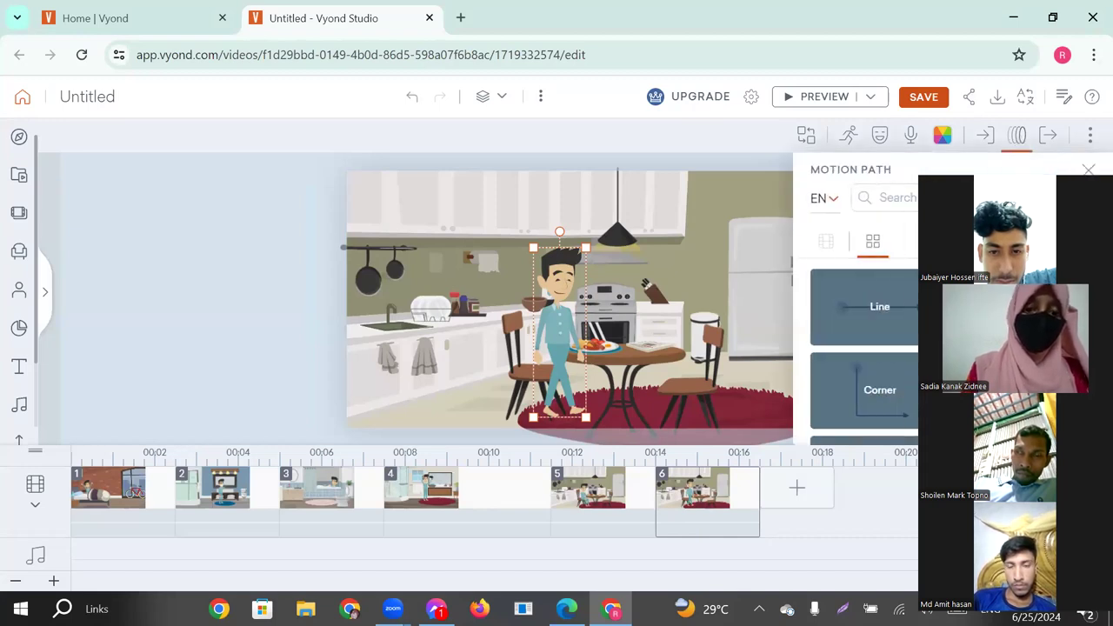
{"action": "left_click", "coordinate": [878, 309]}
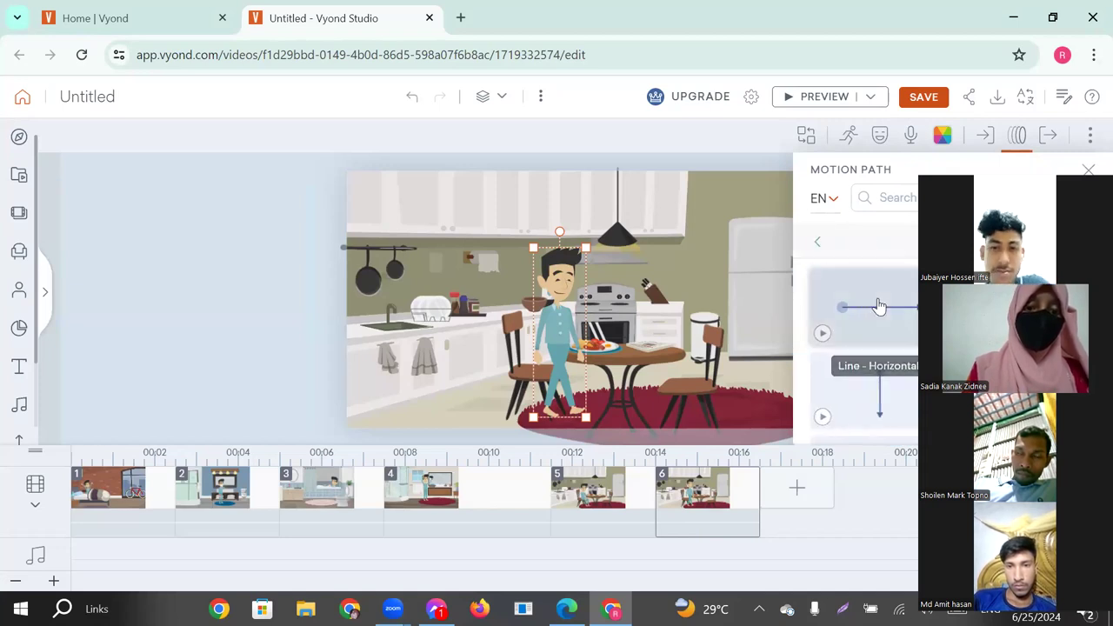
{"action": "left_click", "coordinate": [878, 306]}
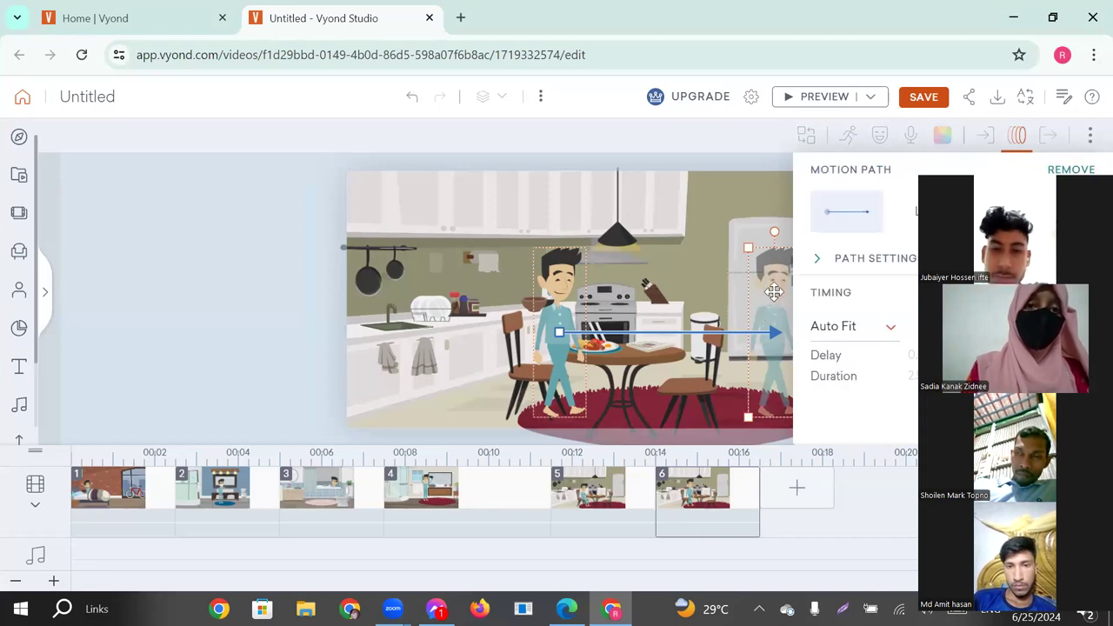
{"action": "left_click", "coordinate": [275, 260]}
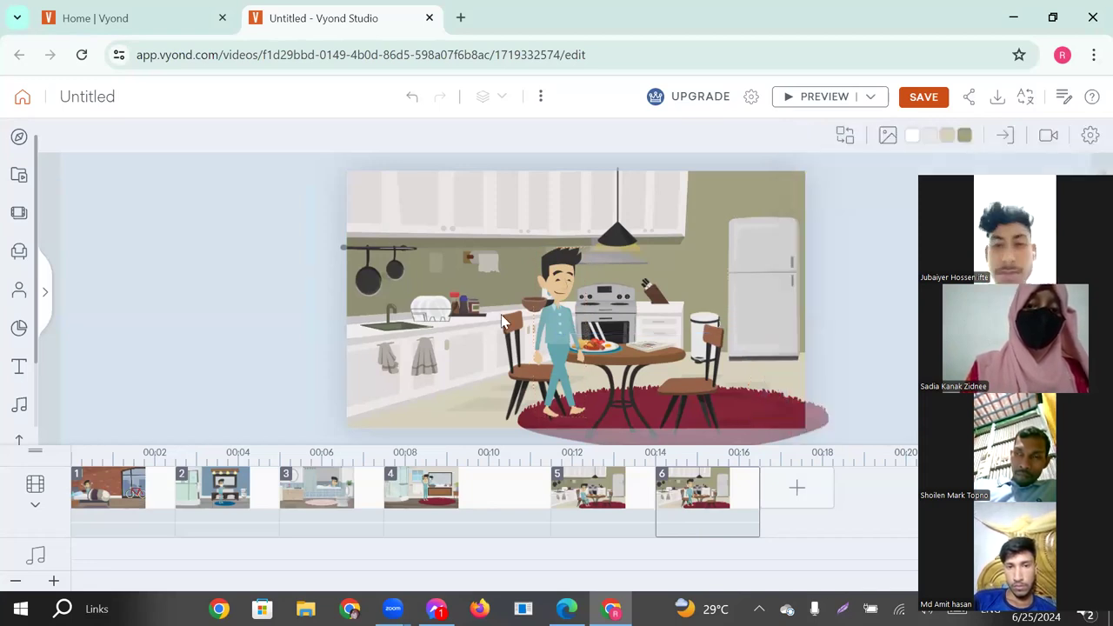
Extend the end of the character's motion path past the fridge to just outside the scene's edge, and preview the scene.
{"action": "left_click", "coordinate": [561, 326]}
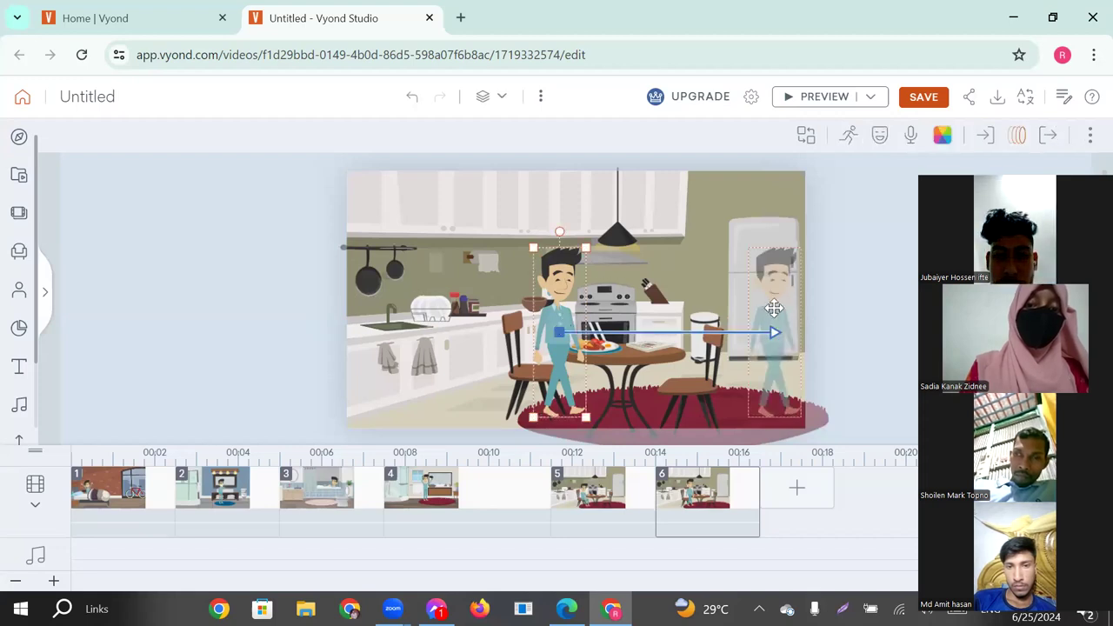
{"action": "left_click_drag", "start_coordinate": [785, 306], "coordinate": [834, 306]}
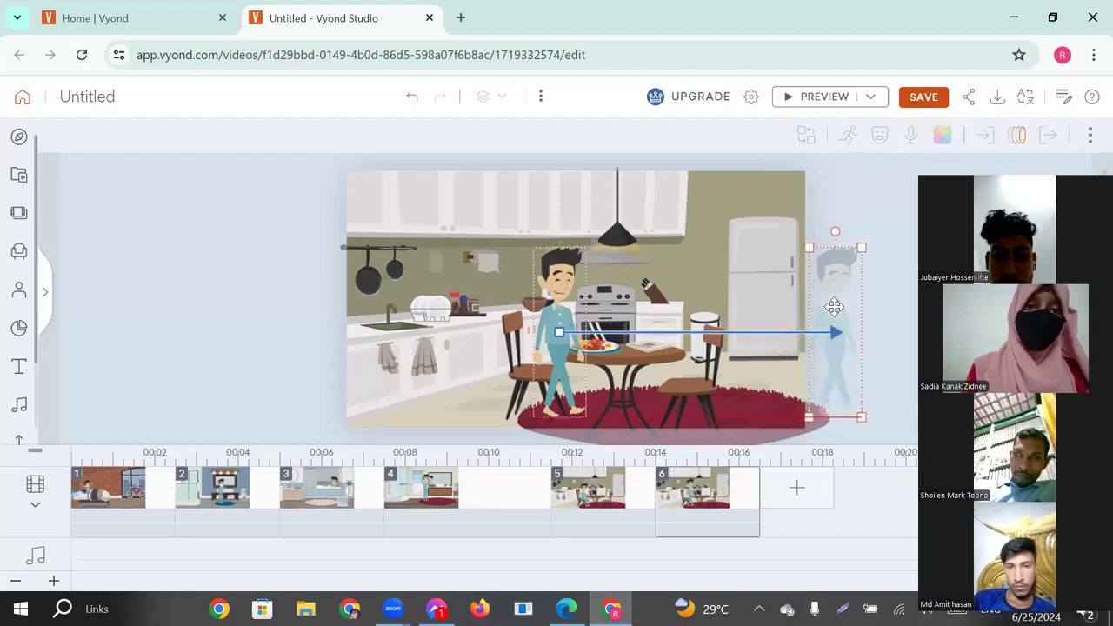
{"action": "left_click", "coordinate": [787, 98]}
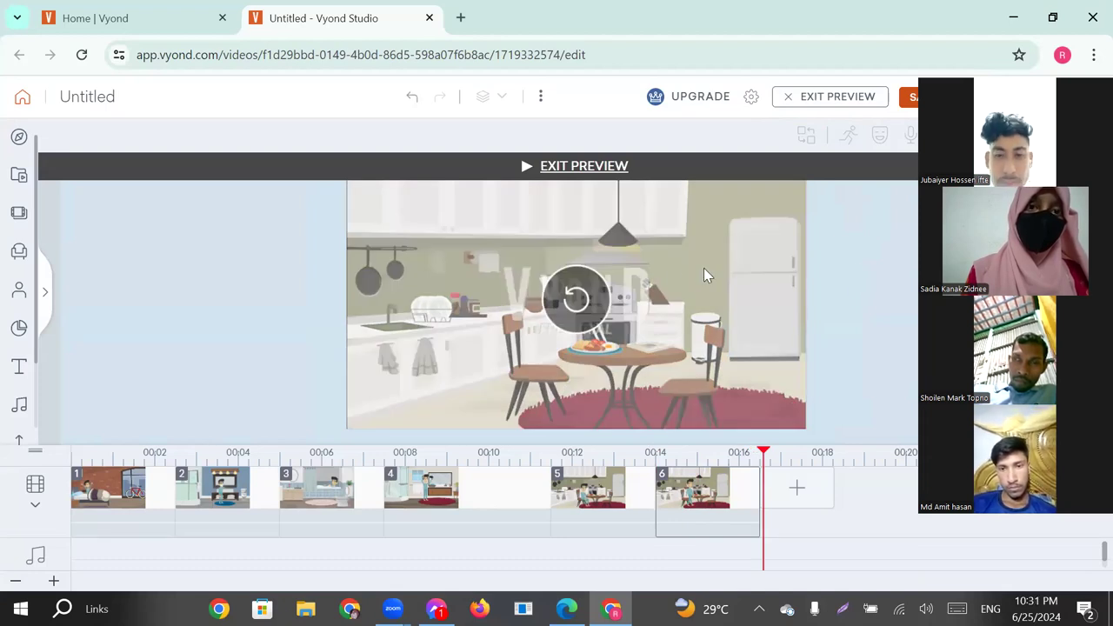
Add a seventh scene after the kitchen by searching the scene library for "bus" and choosing the "Bus stop" template.
{"action": "left_click", "coordinate": [561, 166]}
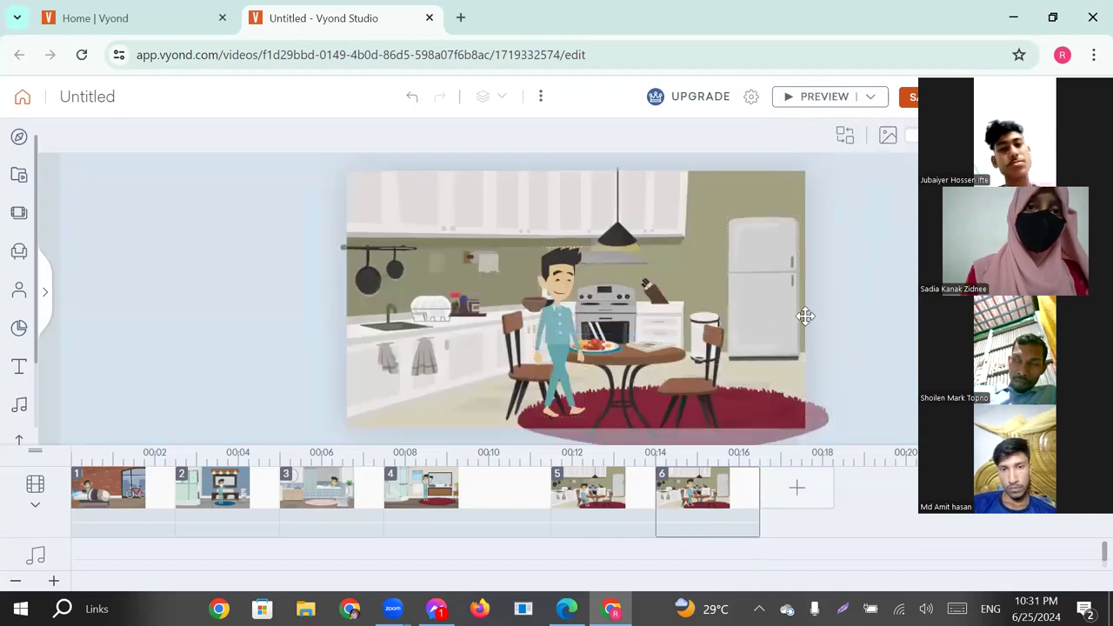
{"action": "left_click", "coordinate": [799, 505]}
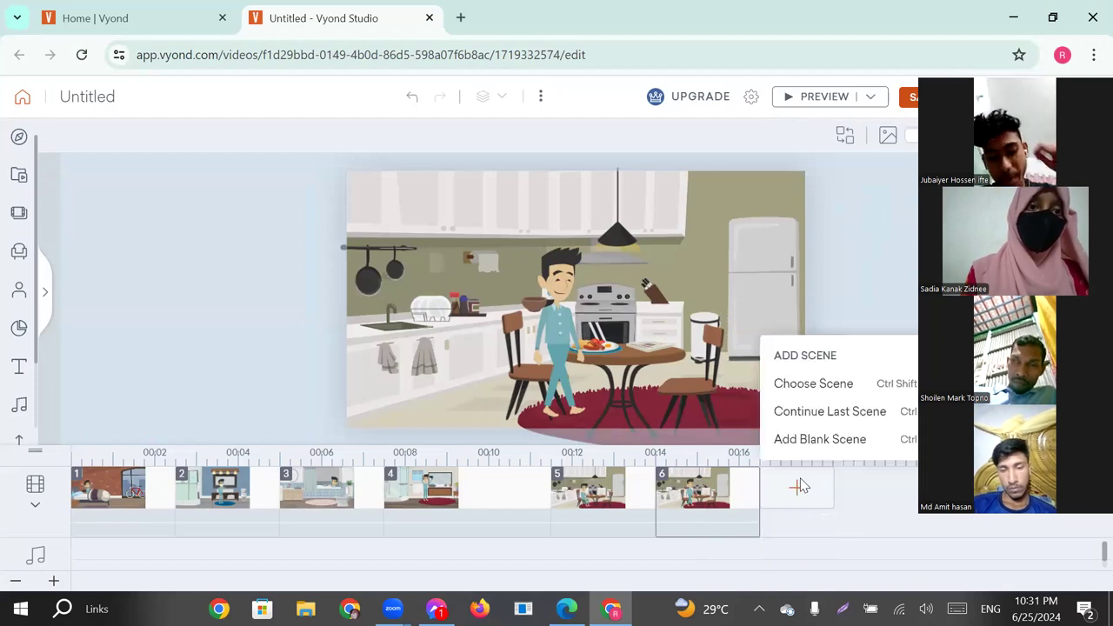
{"action": "left_click", "coordinate": [811, 389]}
{"action": "left_click", "coordinate": [223, 141]}
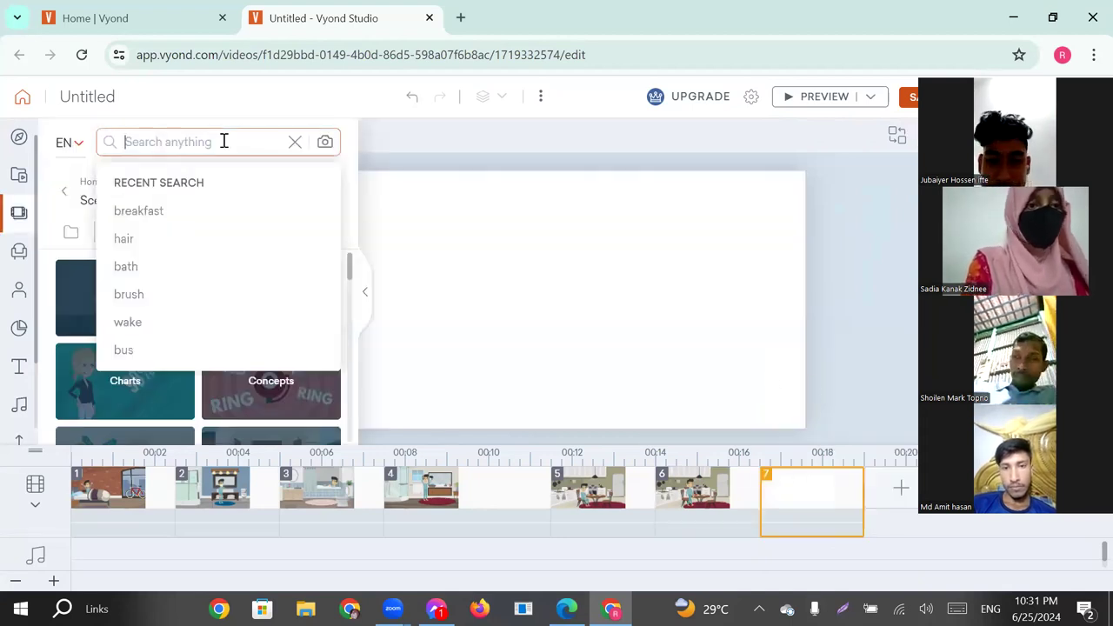
{"action": "left_click", "coordinate": [130, 353]}
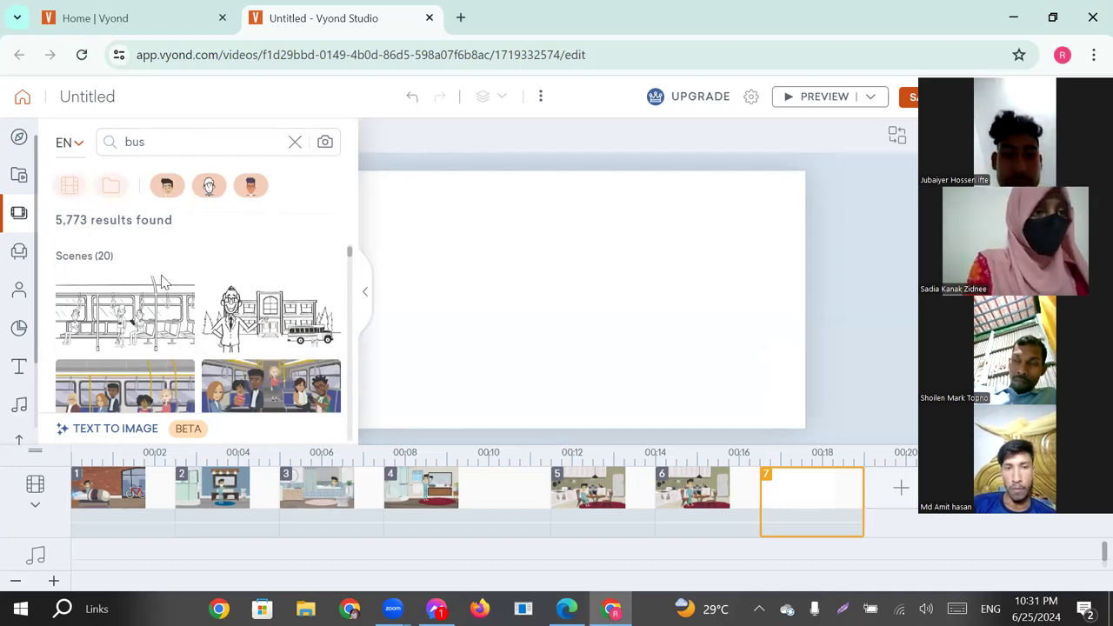
{"action": "scroll", "coordinate": [185, 339], "scroll_direction": "down", "scroll_amount": 1}
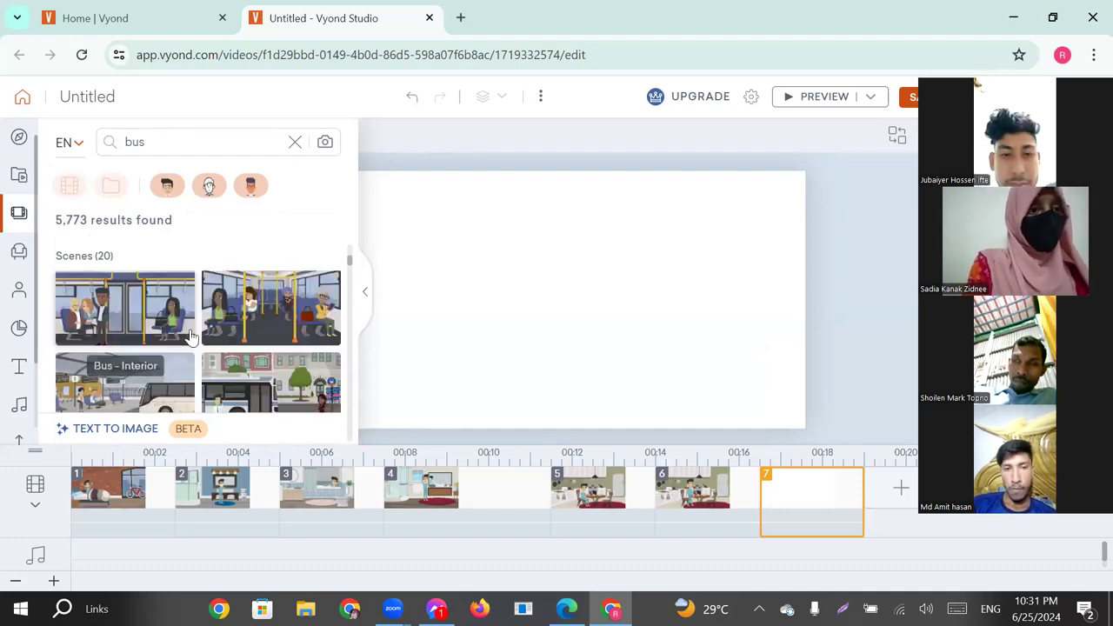
{"action": "scroll", "coordinate": [189, 337], "scroll_direction": "down", "scroll_amount": 1}
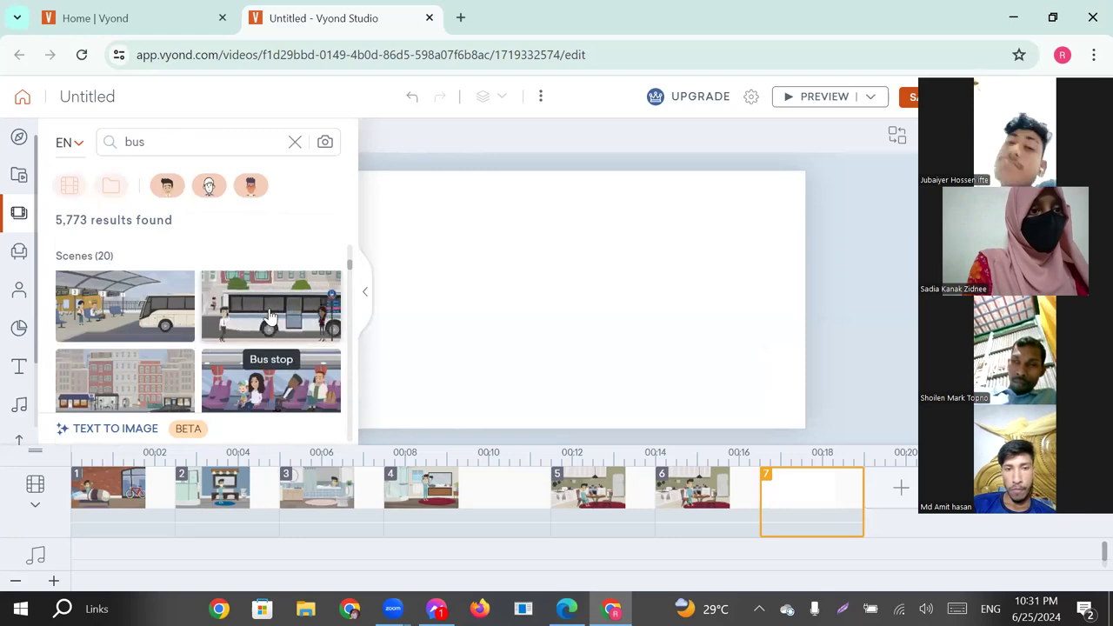
{"action": "left_click", "coordinate": [291, 306]}
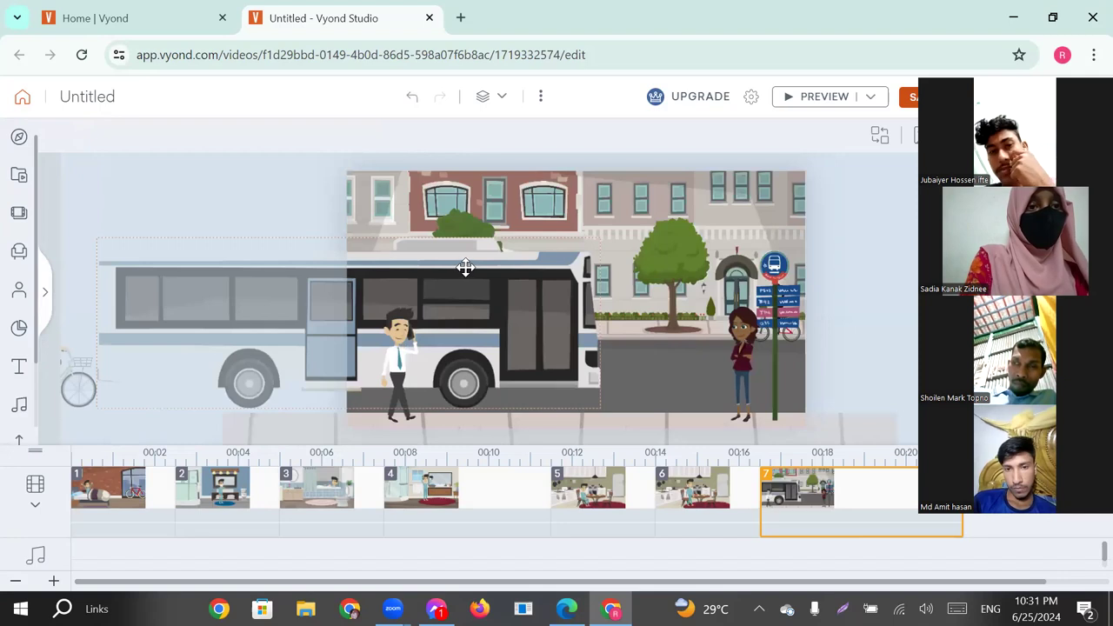
Delete the bus and the small background pedestrian from the bus stop scene.
{"action": "left_click", "coordinate": [465, 268]}
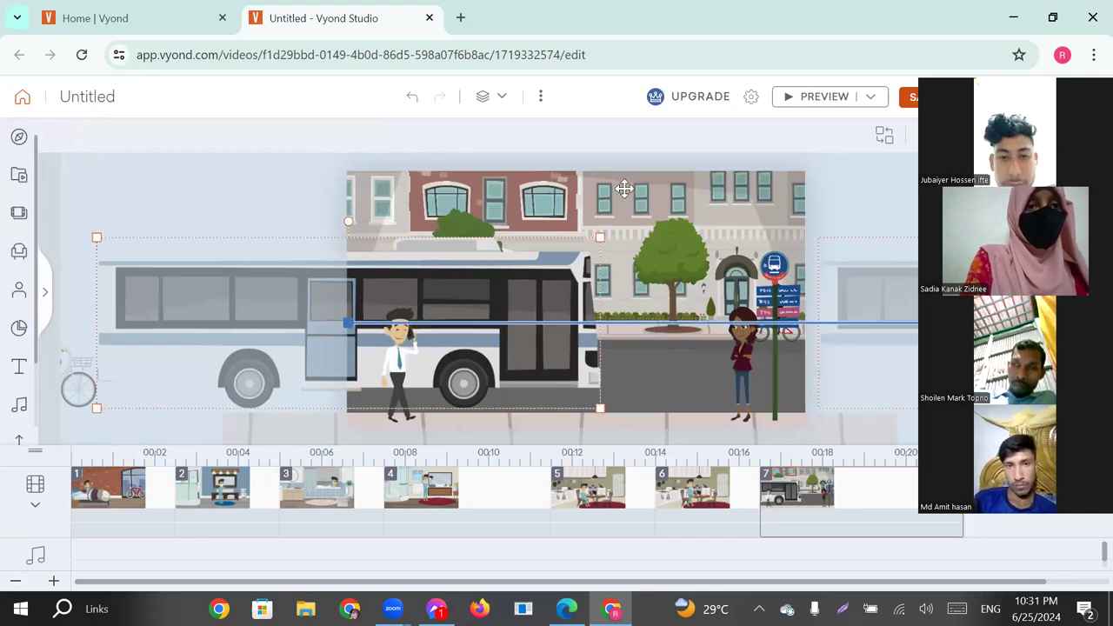
{"action": "key", "text": "Delete"}
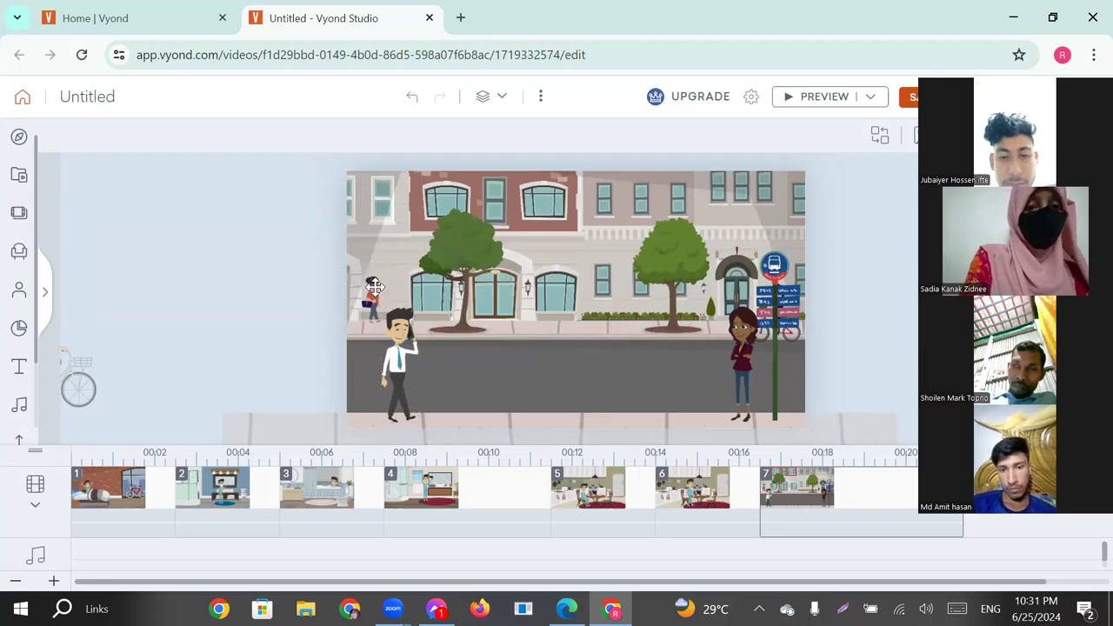
{"action": "left_click", "coordinate": [374, 285]}
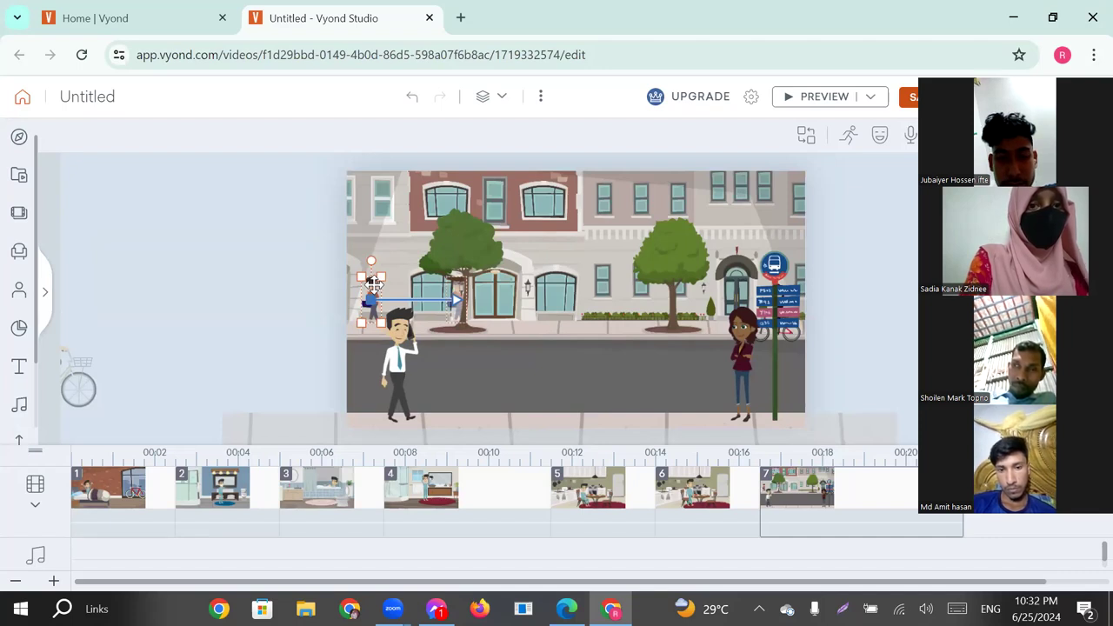
{"action": "key", "text": "Delete"}
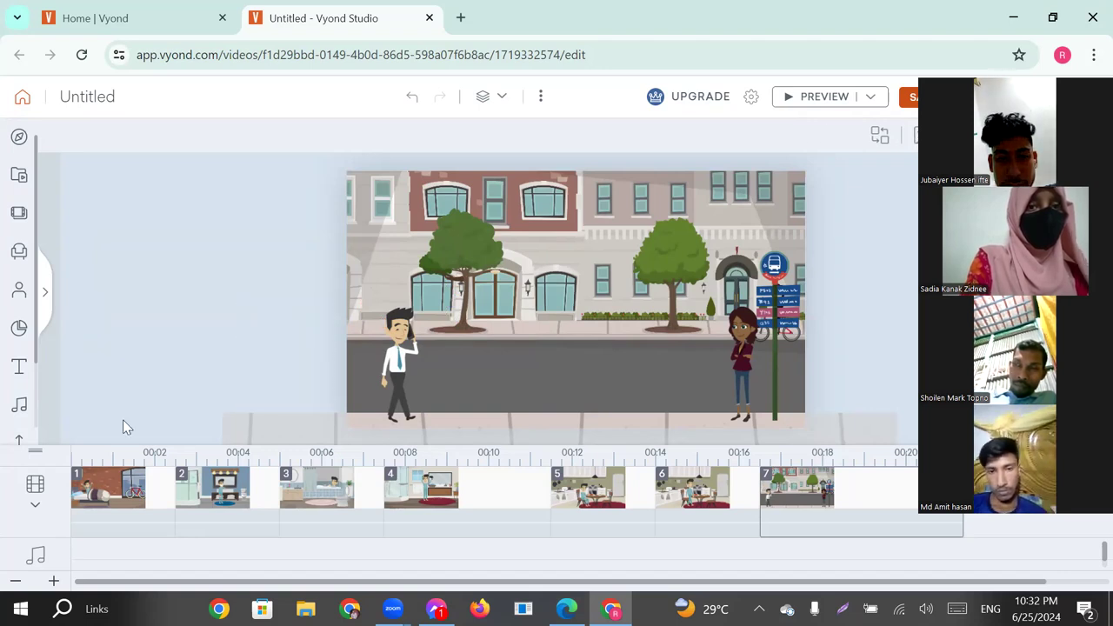
Extend the end of the motion path of the man on the phone toward the woman at the bus stop.
{"action": "left_click", "coordinate": [404, 354]}
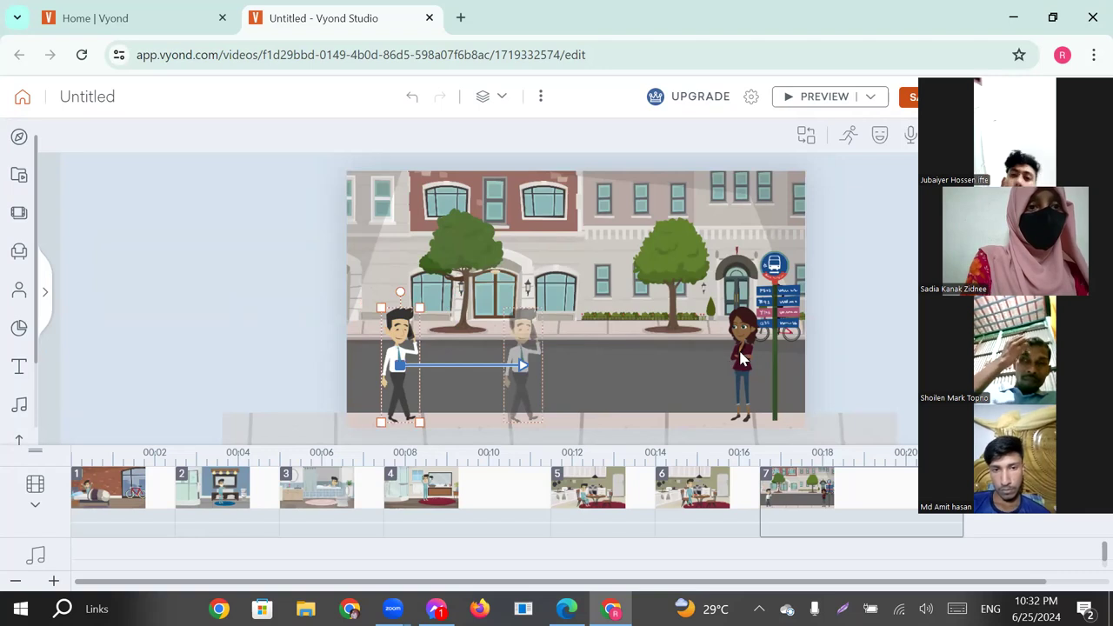
{"action": "left_click", "coordinate": [600, 357]}
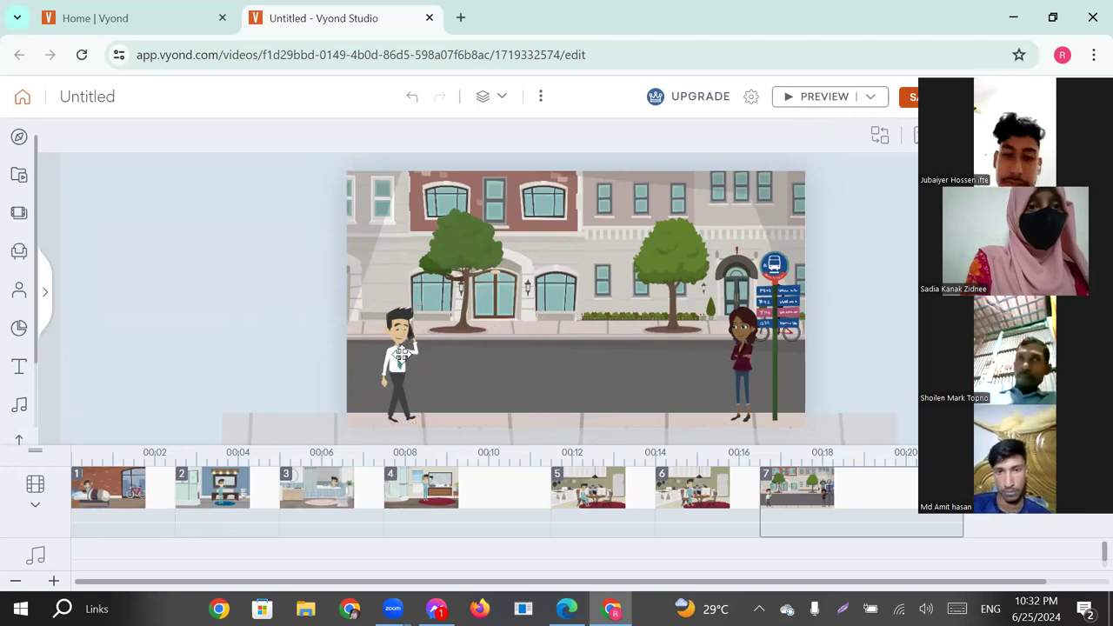
{"action": "left_click", "coordinate": [401, 352]}
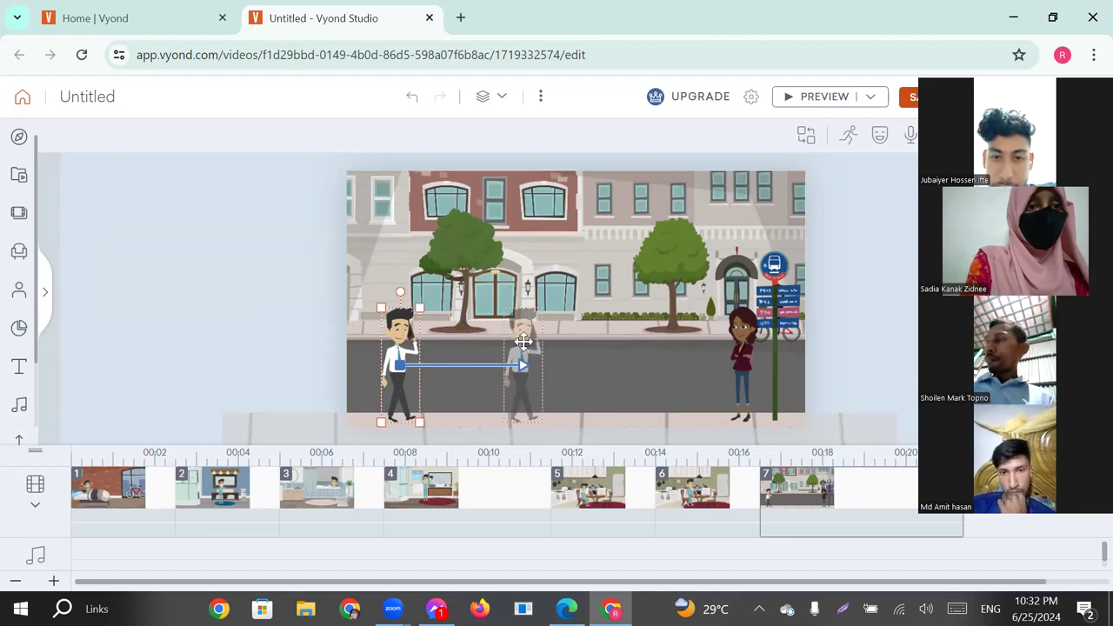
{"action": "left_click", "coordinate": [524, 342]}
{"action": "left_click_drag", "start_coordinate": [559, 342], "coordinate": [654, 346]}
{"action": "left_click", "coordinate": [866, 352]}
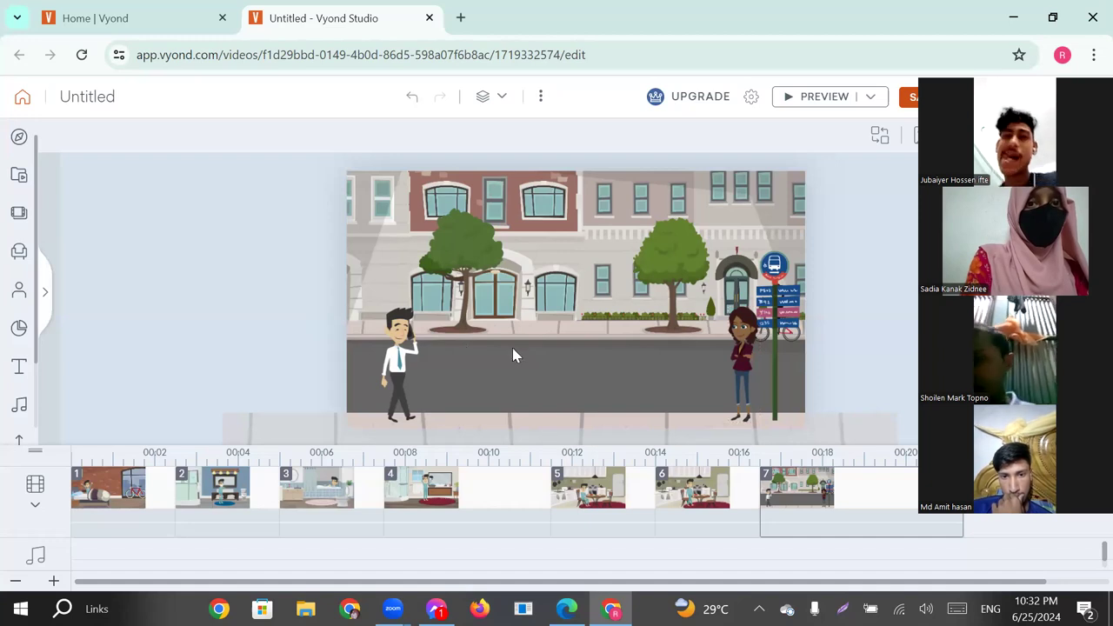
Select the woman at the bus stop and open the "Casual" category of the Business Friendly characters.
{"action": "left_click", "coordinate": [741, 342]}
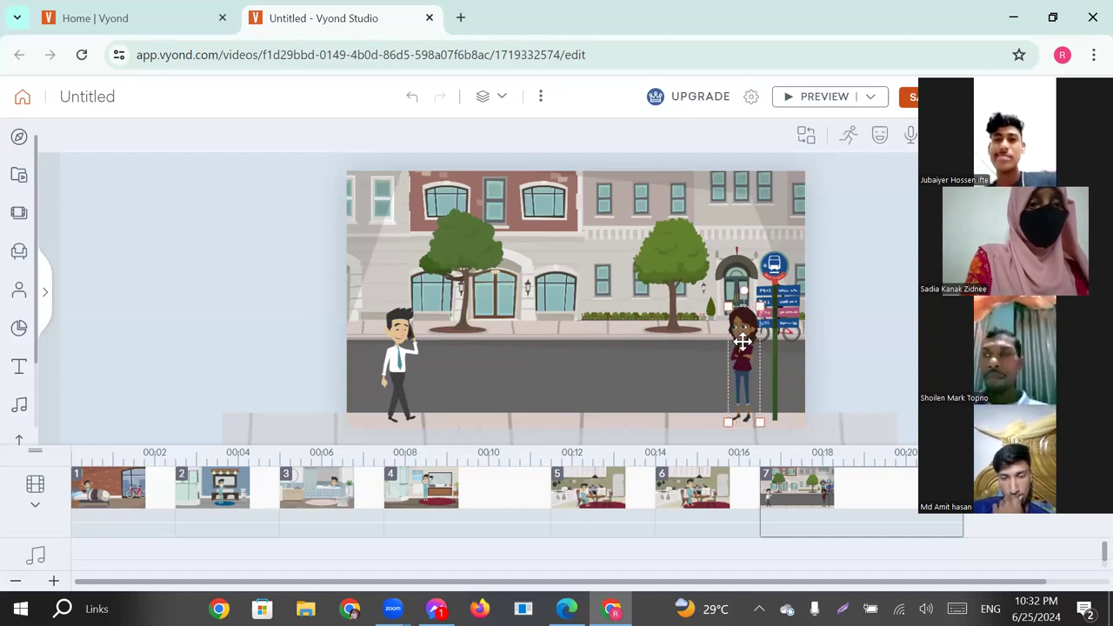
{"action": "left_click", "coordinate": [806, 134]}
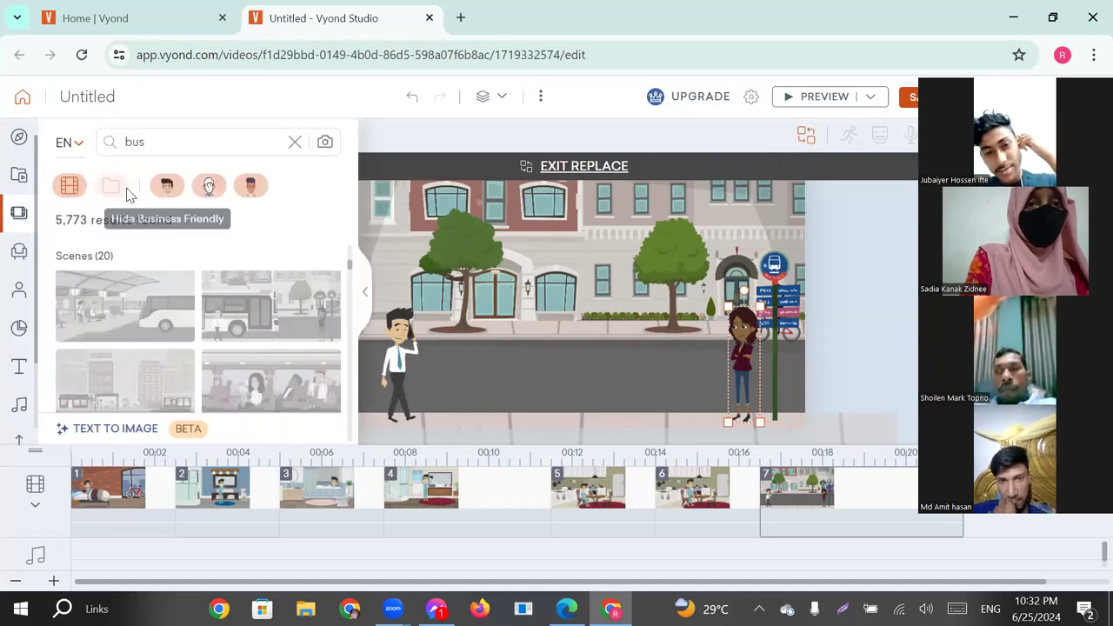
{"action": "left_click", "coordinate": [295, 143]}
{"action": "left_click", "coordinate": [19, 290]}
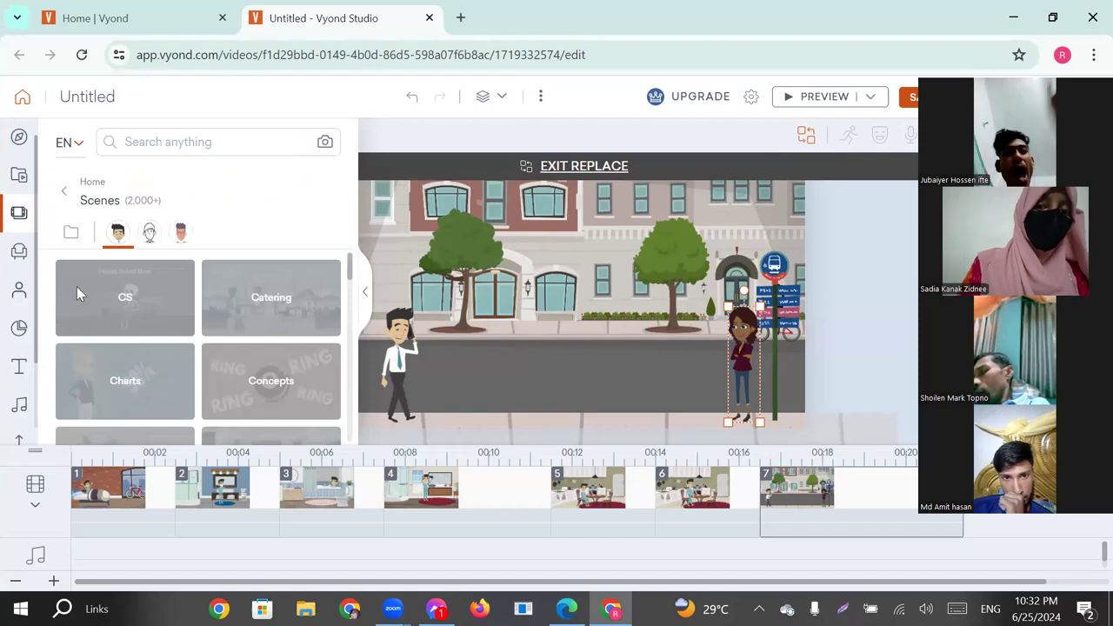
{"action": "left_click", "coordinate": [126, 250]}
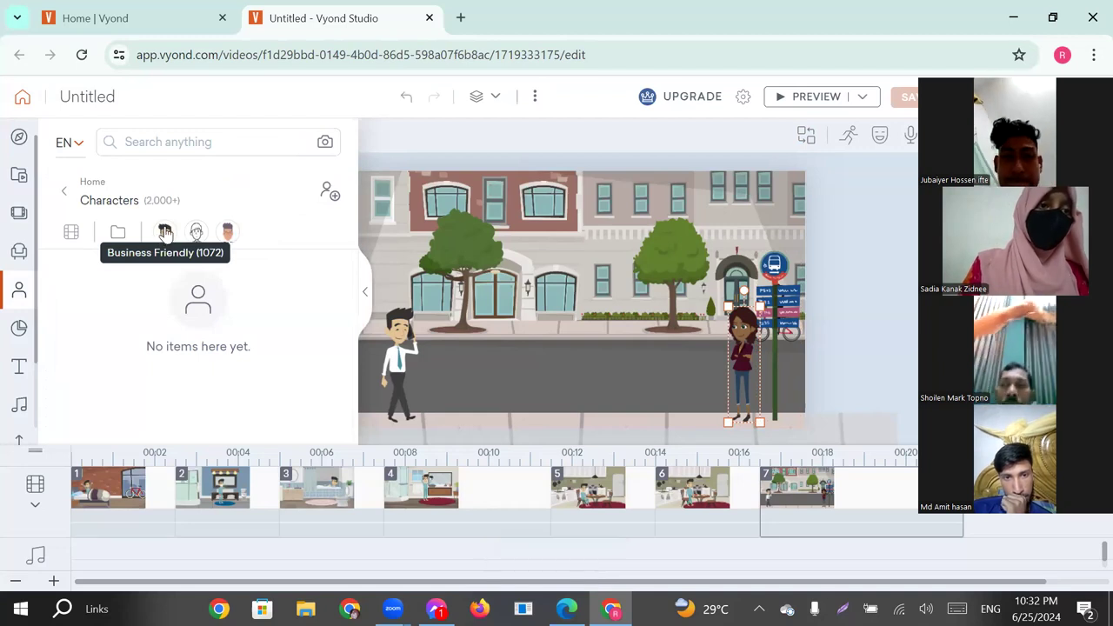
{"action": "left_click", "coordinate": [168, 238]}
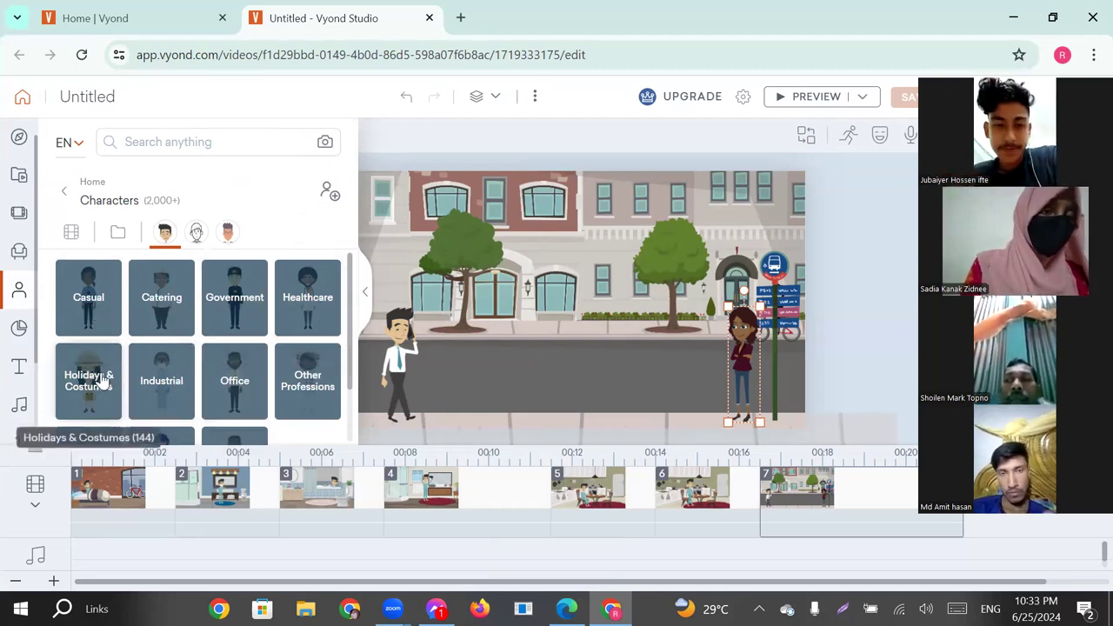
{"action": "left_click", "coordinate": [91, 299]}
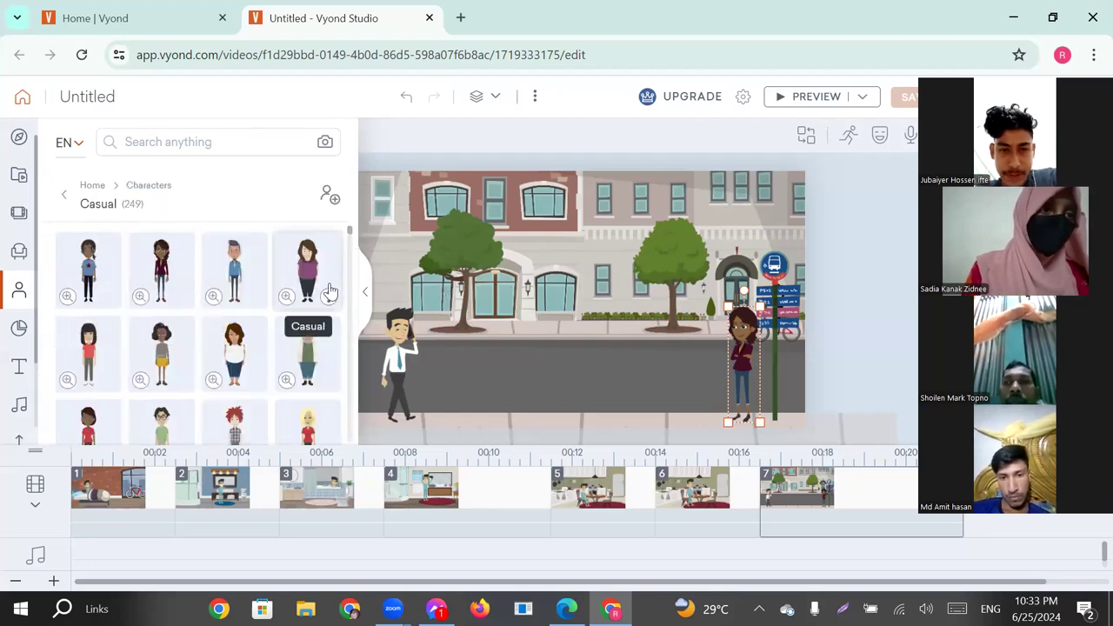
Try adding the brown-haired casual woman in a white top and delete her from the scene.
{"action": "left_click", "coordinate": [230, 351]}
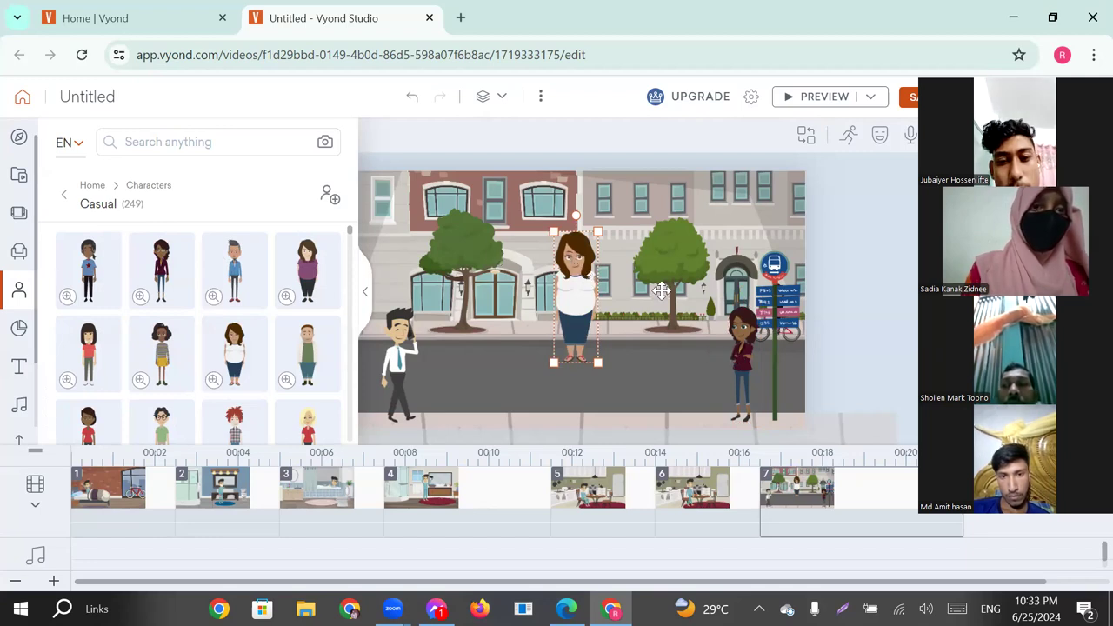
{"action": "key", "text": "Delete"}
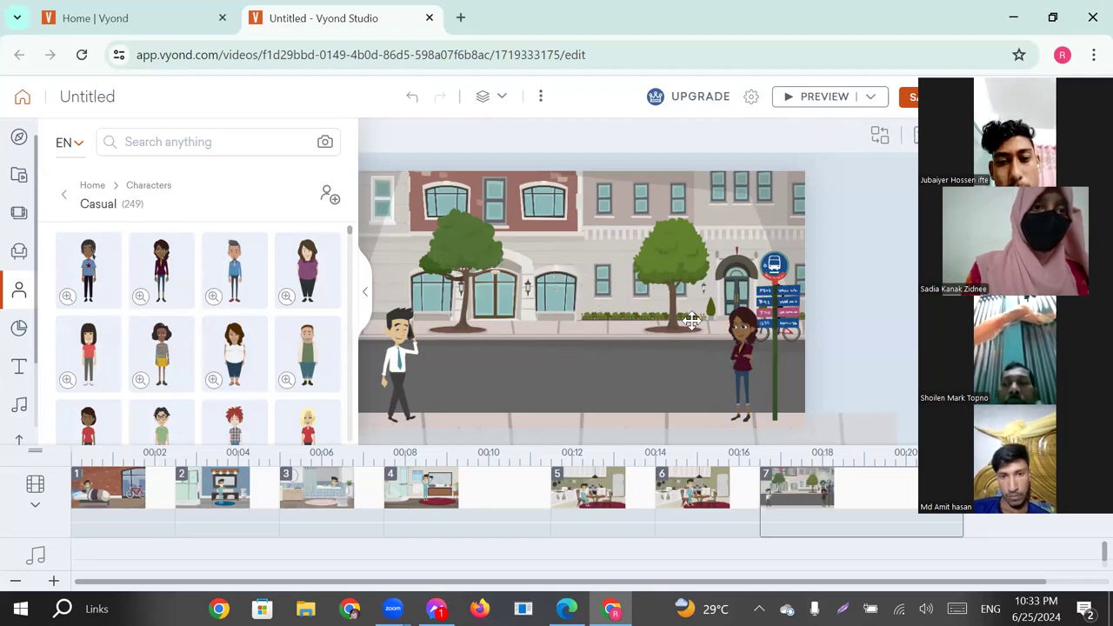
Replace the woman at the bus stop with several casual women in turn, ending with the masked one in a yellow top.
{"action": "left_click", "coordinate": [744, 351]}
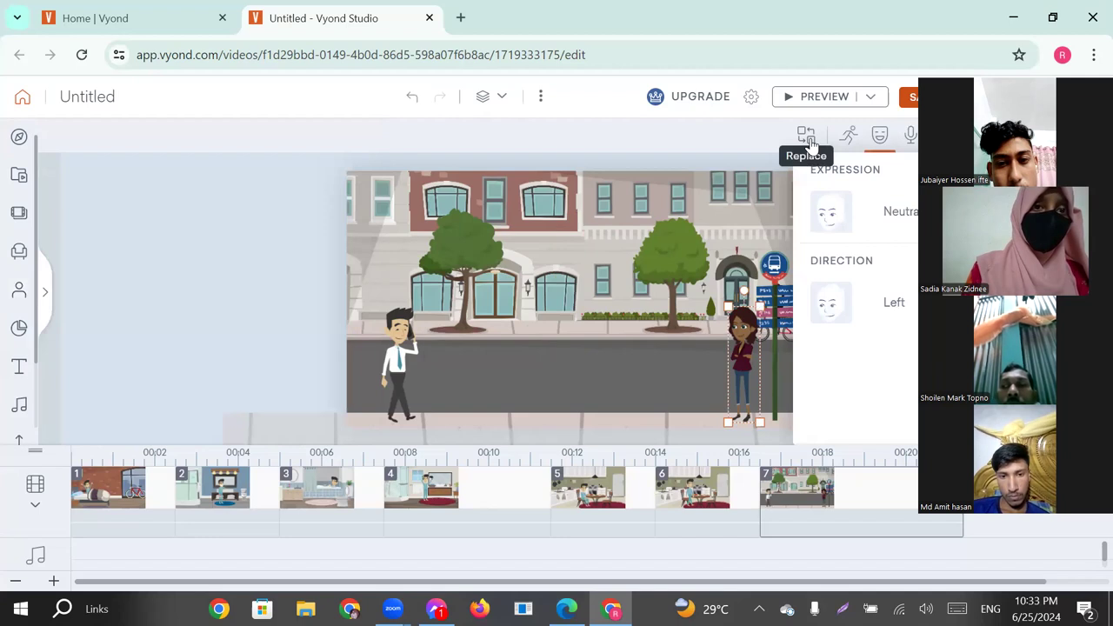
{"action": "left_click", "coordinate": [807, 136]}
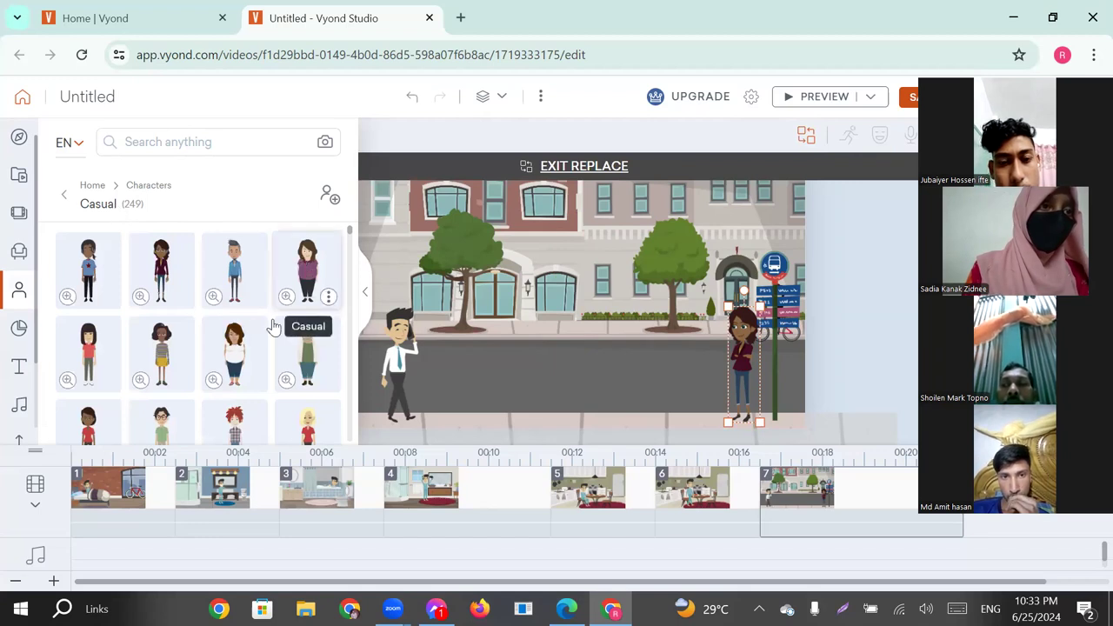
{"action": "left_click", "coordinate": [235, 352]}
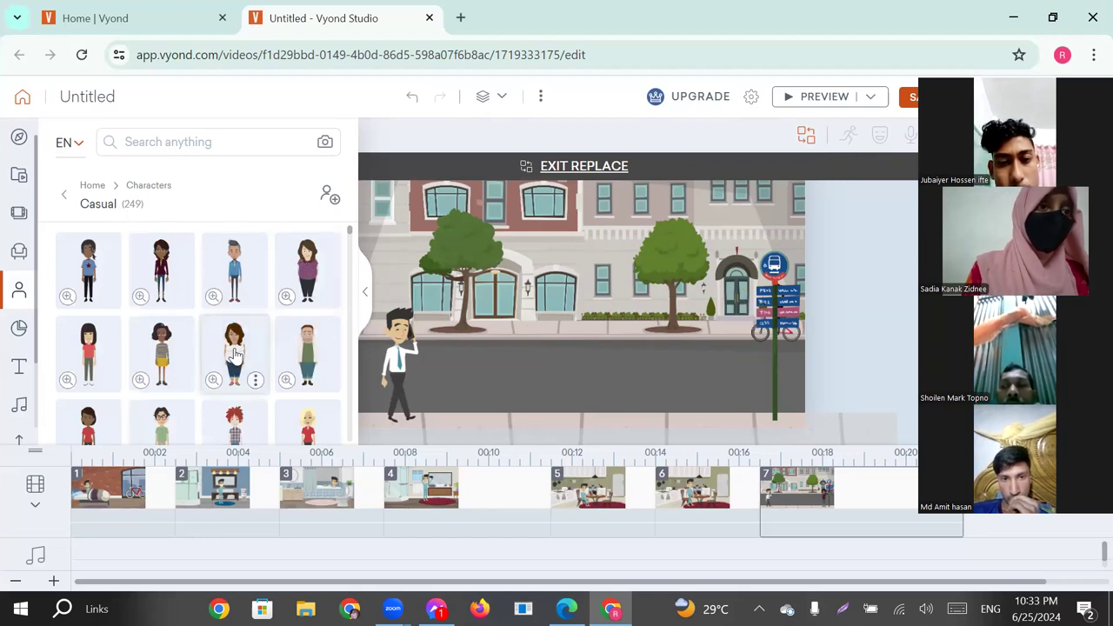
{"action": "scroll", "coordinate": [235, 352], "scroll_direction": "down", "scroll_amount": 2}
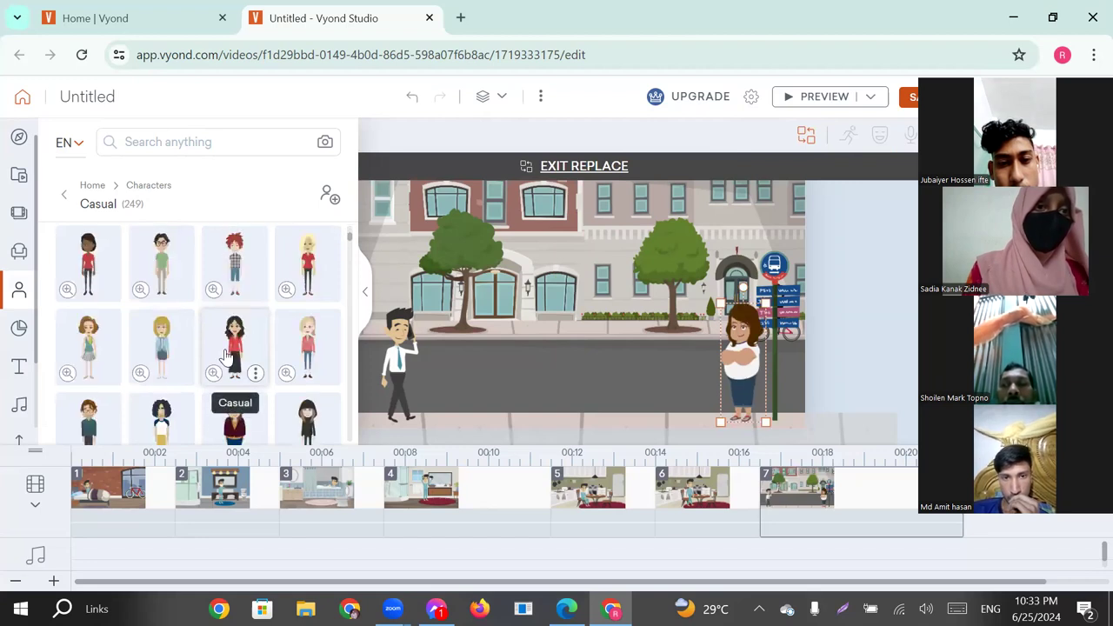
{"action": "left_click", "coordinate": [236, 346]}
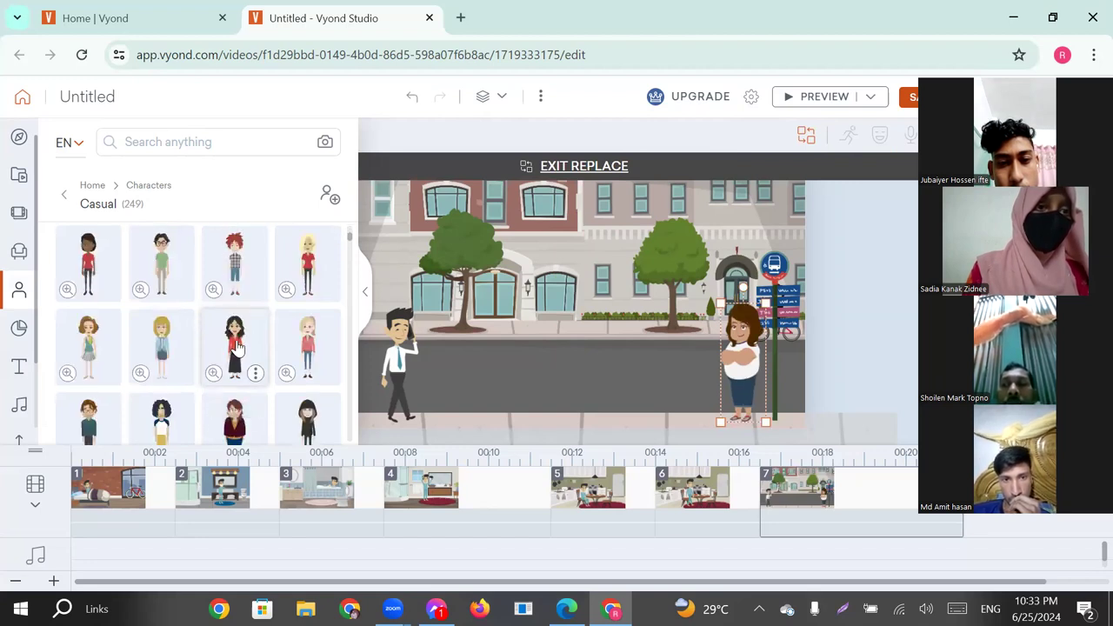
{"action": "scroll", "coordinate": [237, 346], "scroll_direction": "down", "scroll_amount": 4}
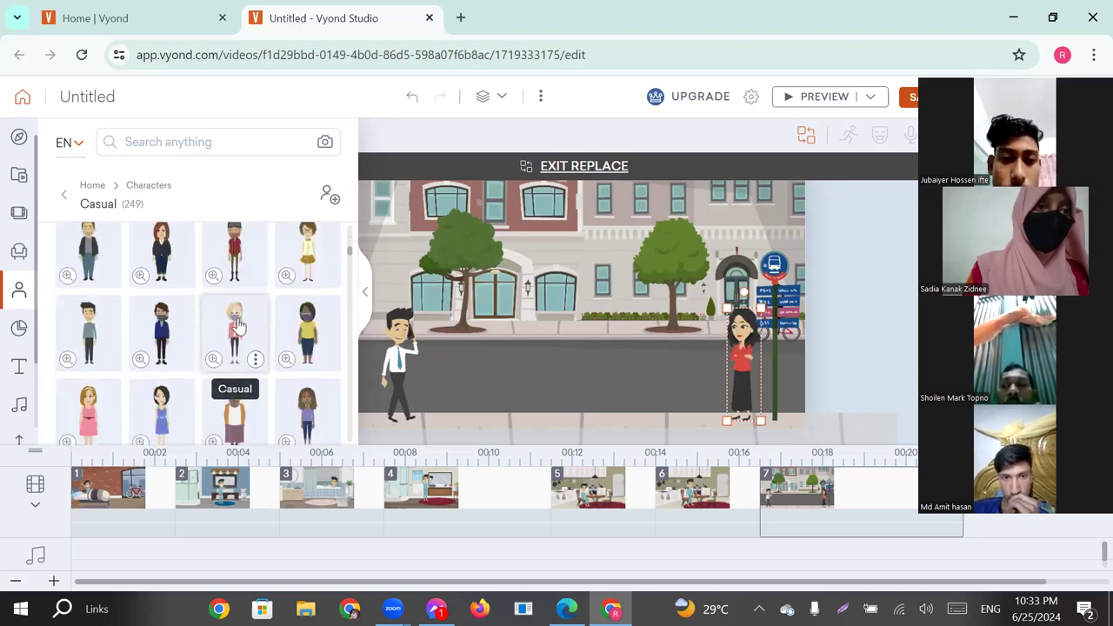
{"action": "left_click", "coordinate": [236, 327]}
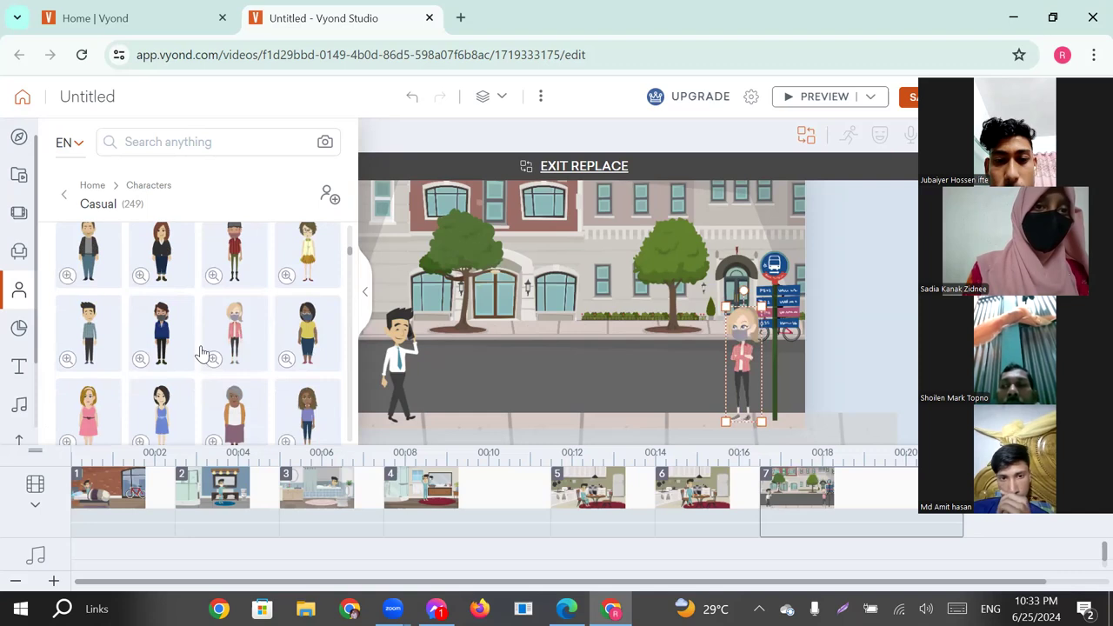
{"action": "scroll", "coordinate": [200, 352], "scroll_direction": "down", "scroll_amount": 2}
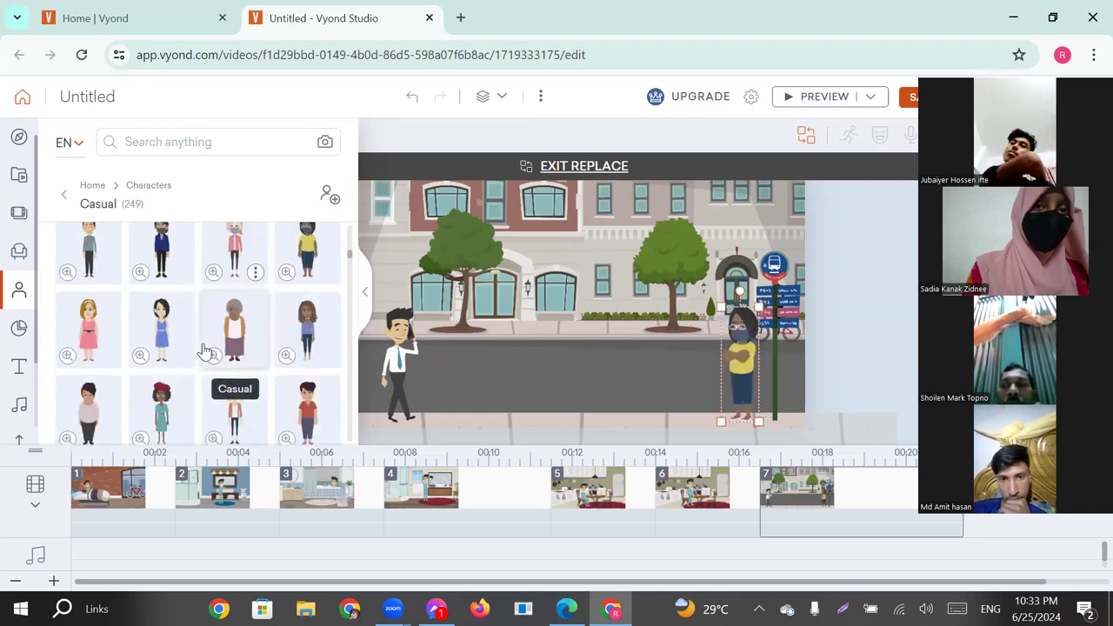
Try replacing the woman at the bus stop with three hijab-wearing casual women in turn: black dress, teal dress and black face veil.
{"action": "scroll", "coordinate": [203, 347], "scroll_direction": "down", "scroll_amount": 3}
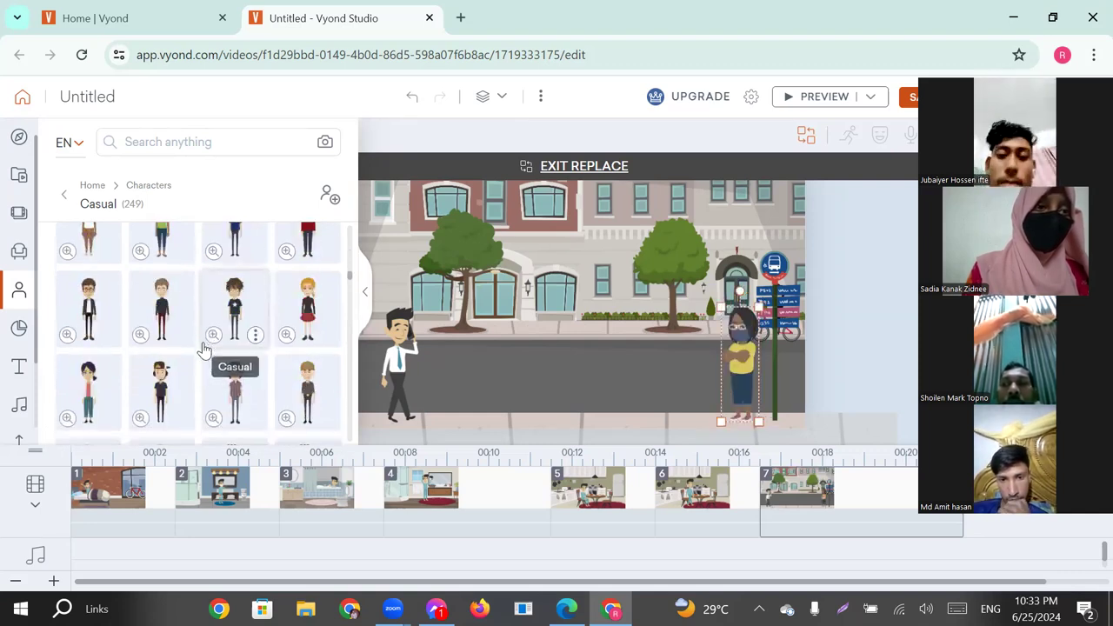
{"action": "scroll", "coordinate": [204, 346], "scroll_direction": "down", "scroll_amount": 1}
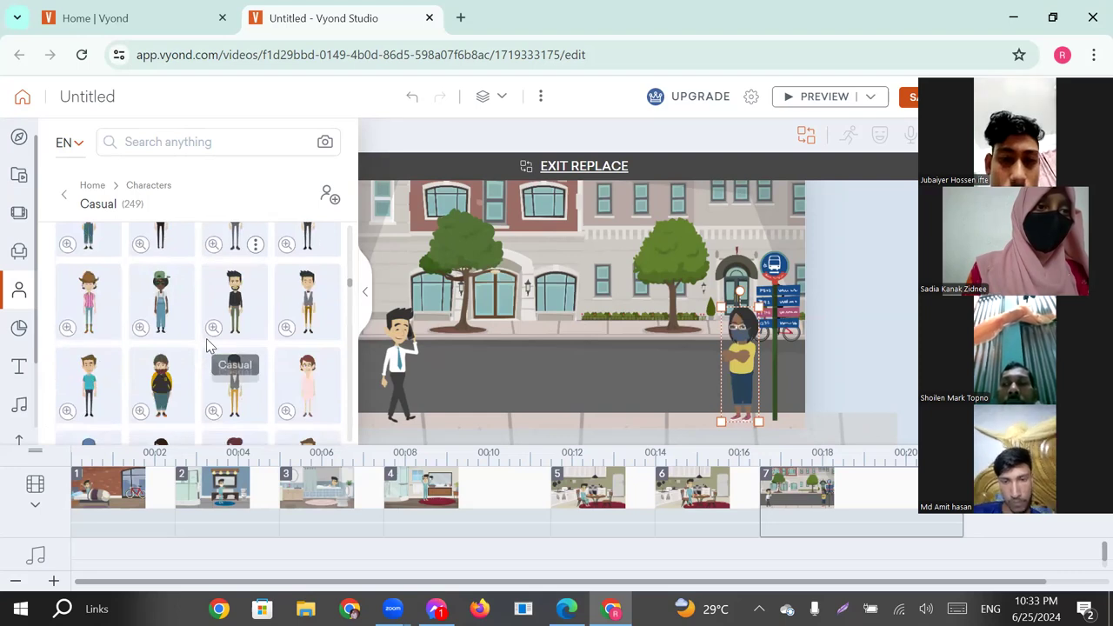
{"action": "scroll", "coordinate": [206, 344], "scroll_direction": "down", "scroll_amount": 3}
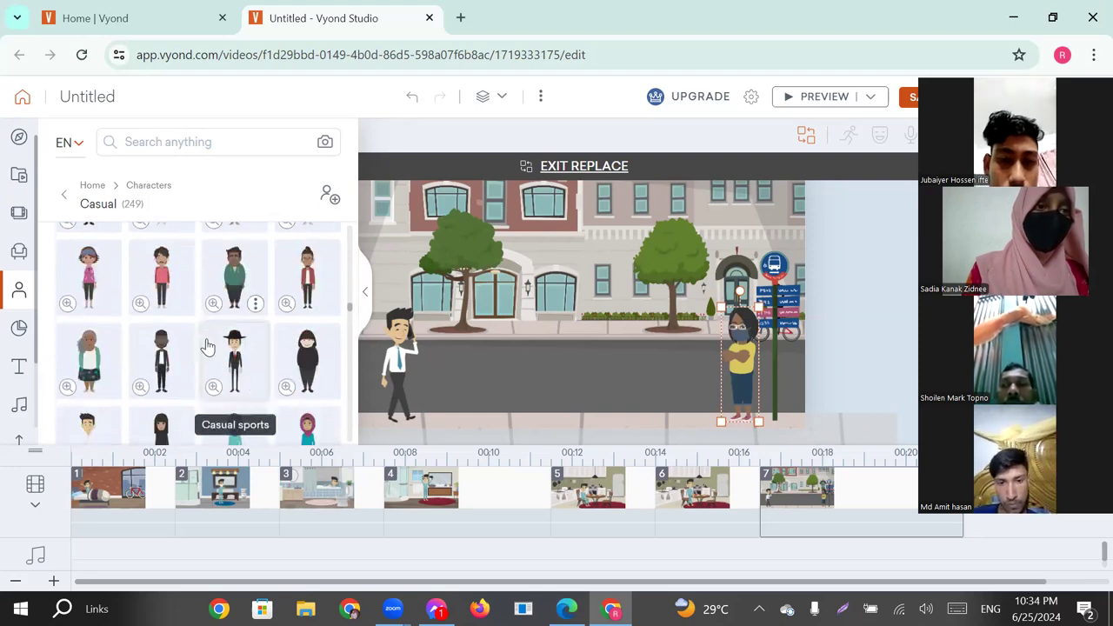
{"action": "scroll", "coordinate": [267, 343], "scroll_direction": "down", "scroll_amount": 2}
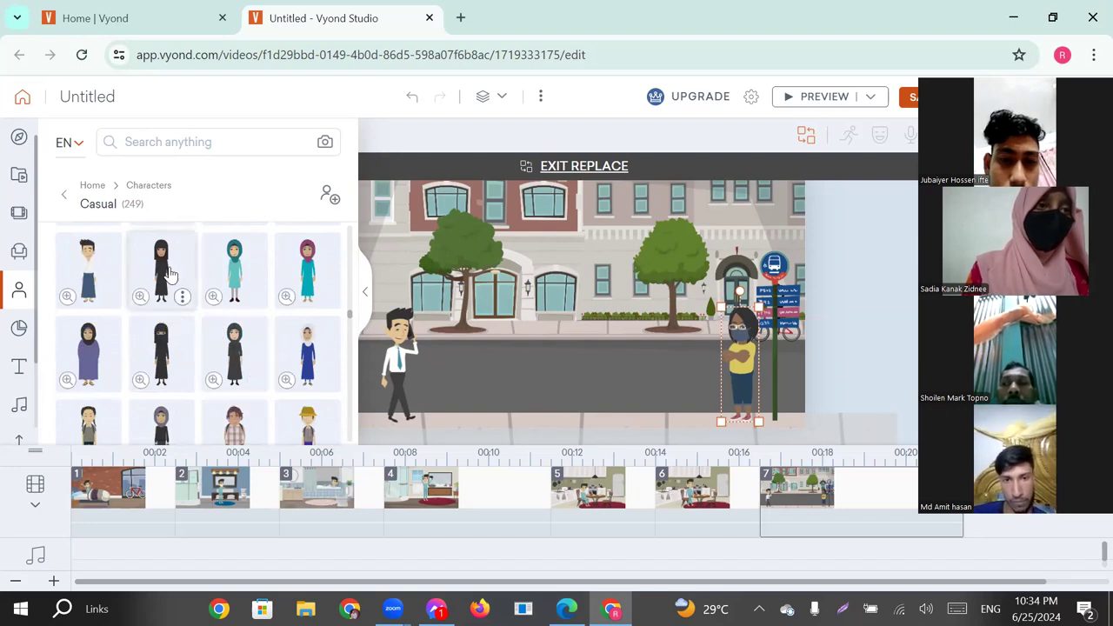
{"action": "left_click", "coordinate": [169, 274]}
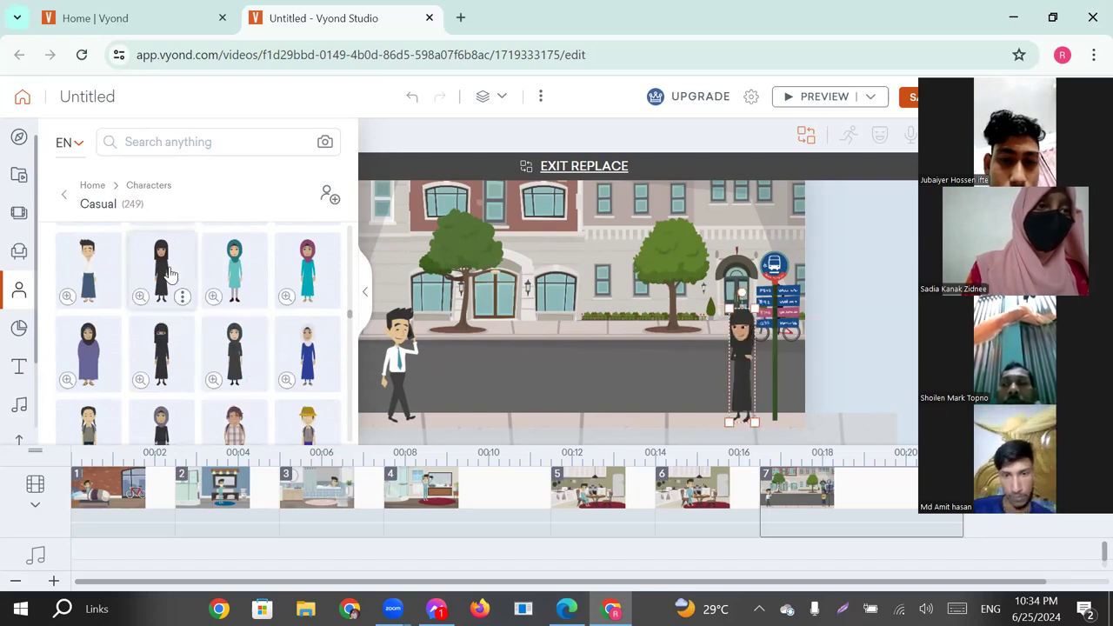
{"action": "left_click", "coordinate": [243, 270]}
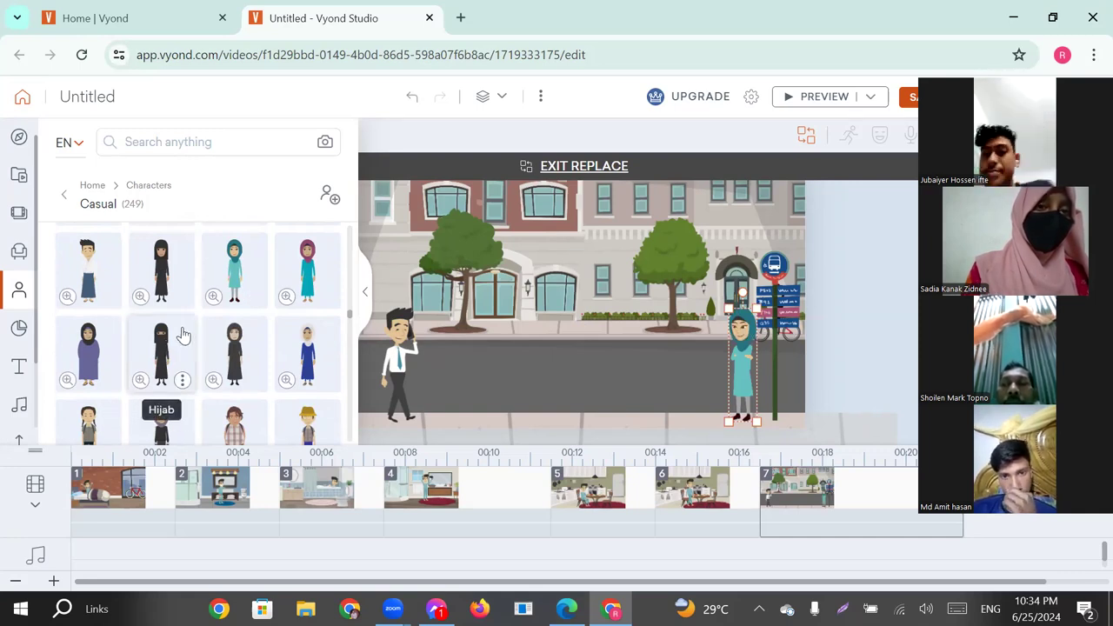
{"action": "left_click", "coordinate": [179, 337]}
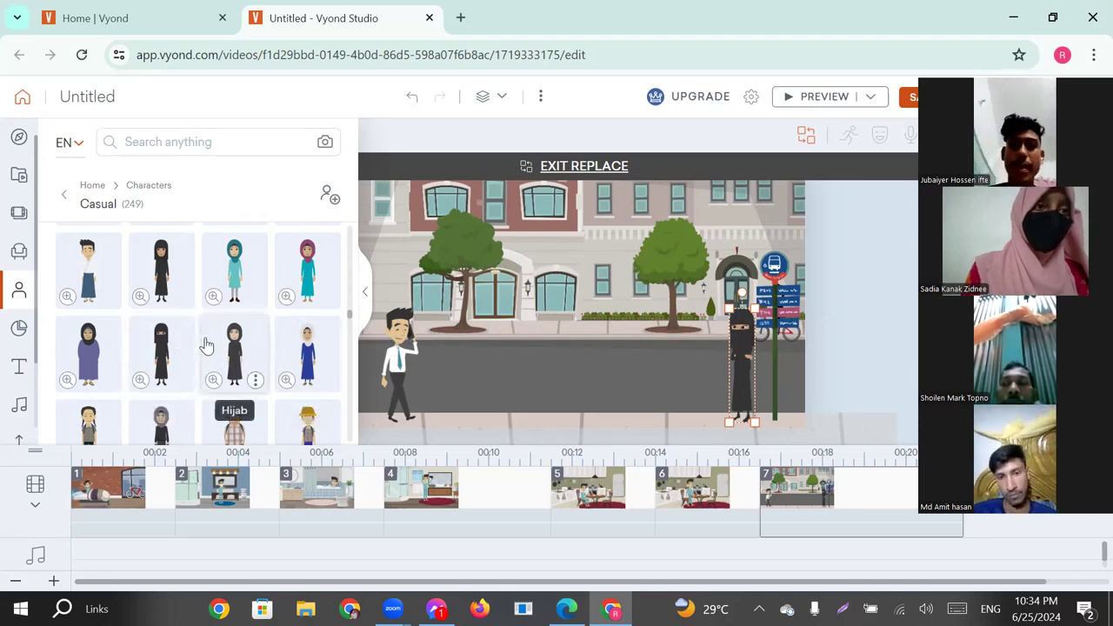
Replace the woman at the bus stop with the casual black-haired woman in a red top and black skirt, and collapse the character library.
{"action": "scroll", "coordinate": [197, 364], "scroll_direction": "up", "scroll_amount": 10}
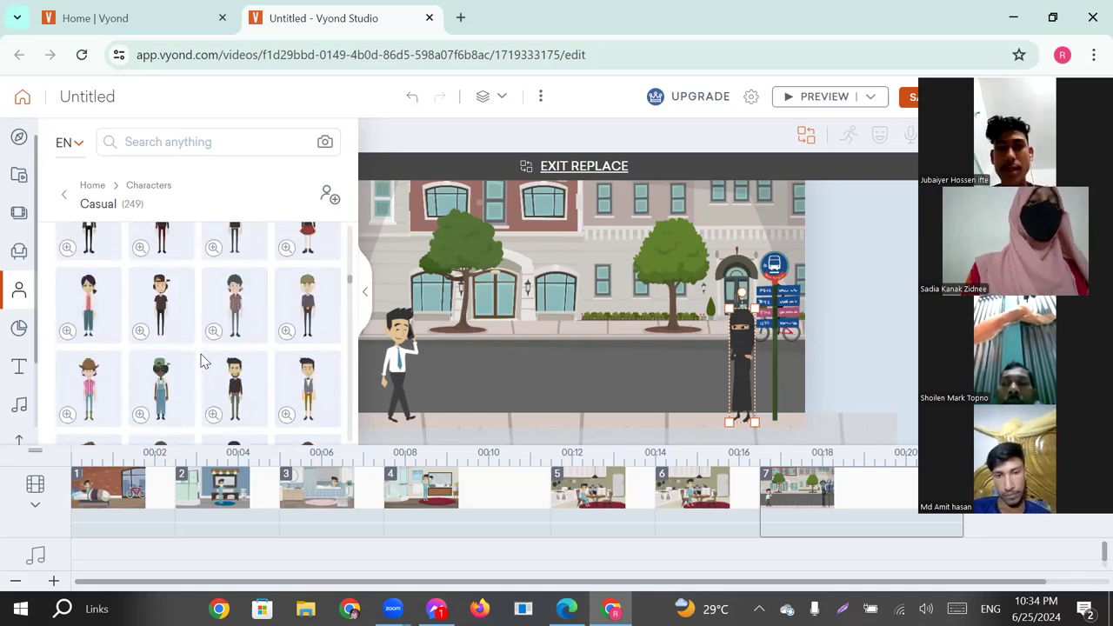
{"action": "scroll", "coordinate": [202, 360], "scroll_direction": "up", "scroll_amount": 5}
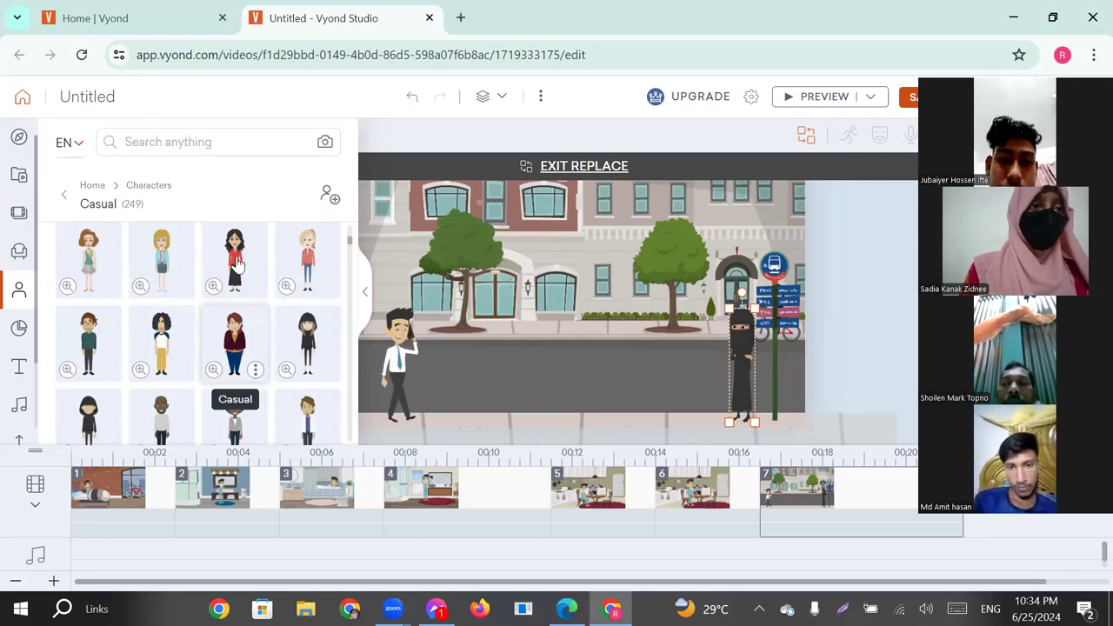
{"action": "left_click", "coordinate": [237, 263]}
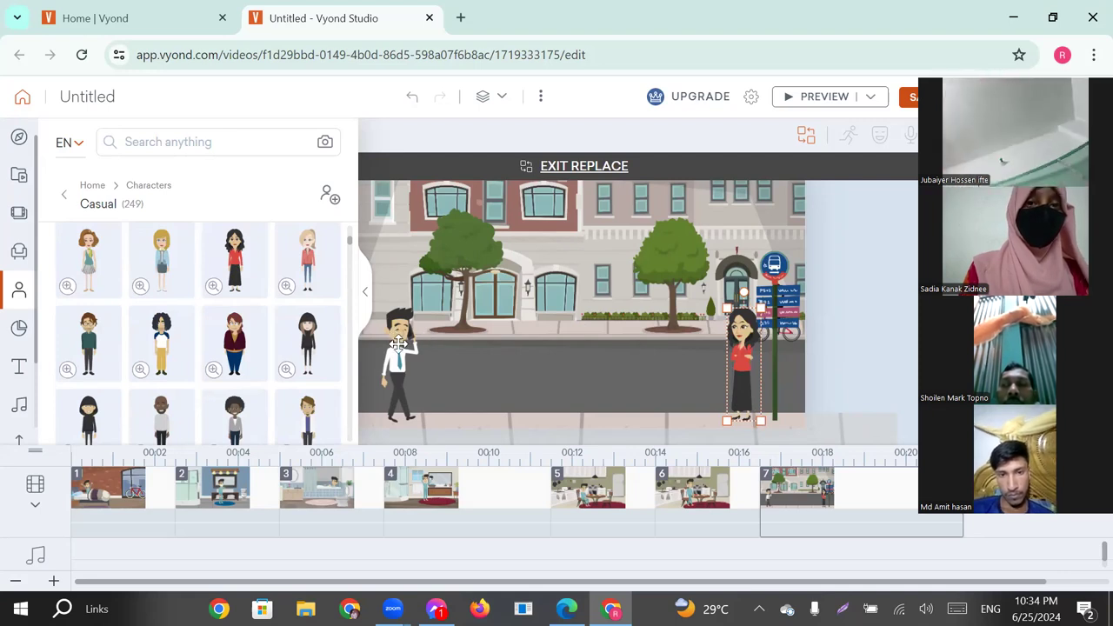
{"action": "left_click", "coordinate": [369, 289]}
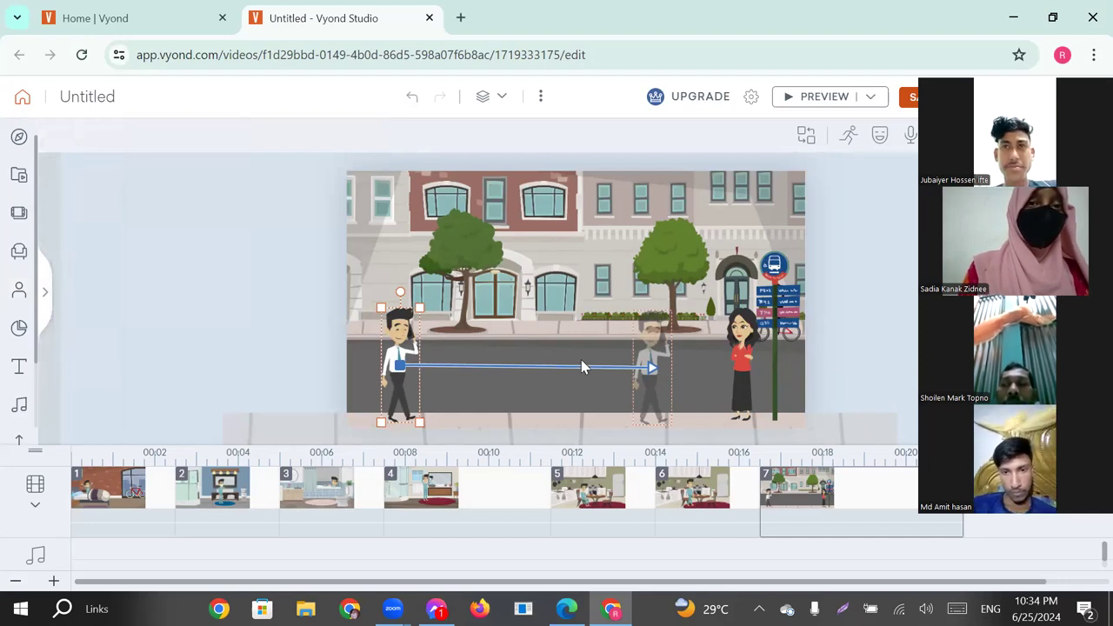
Set the facial expression of the woman in the red top to "Angry 2".
{"action": "left_click", "coordinate": [746, 346]}
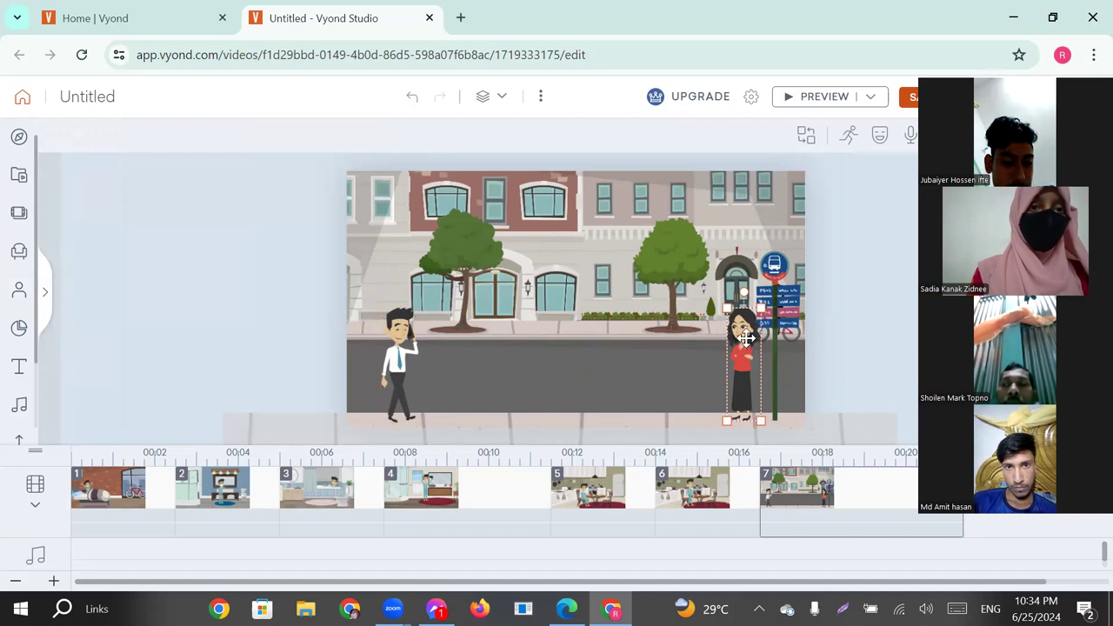
{"action": "left_click", "coordinate": [880, 142]}
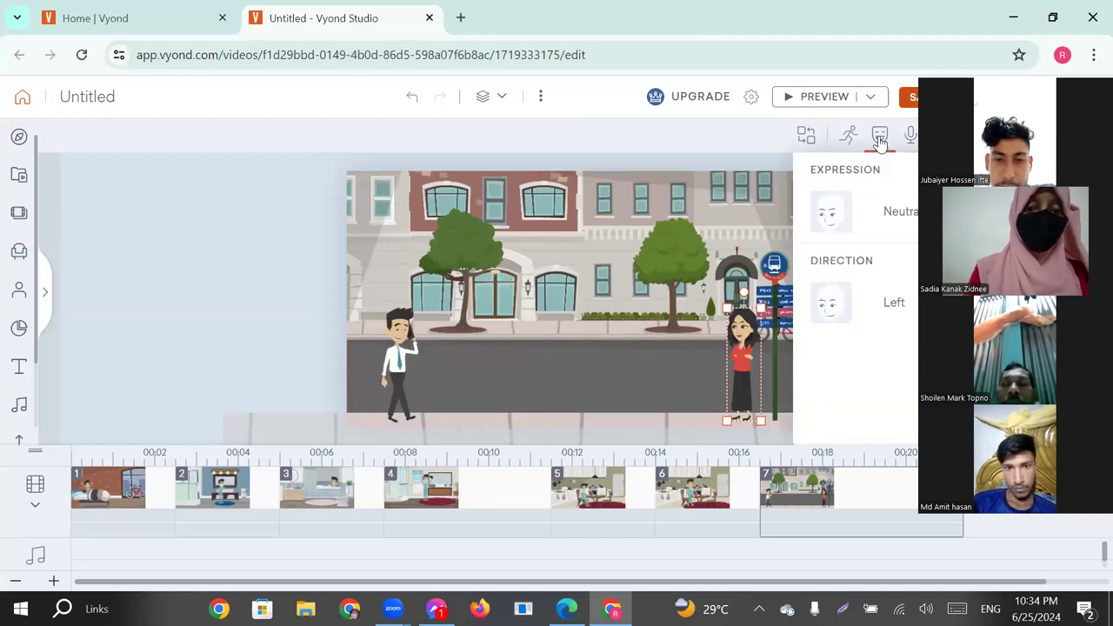
{"action": "left_click", "coordinate": [888, 218]}
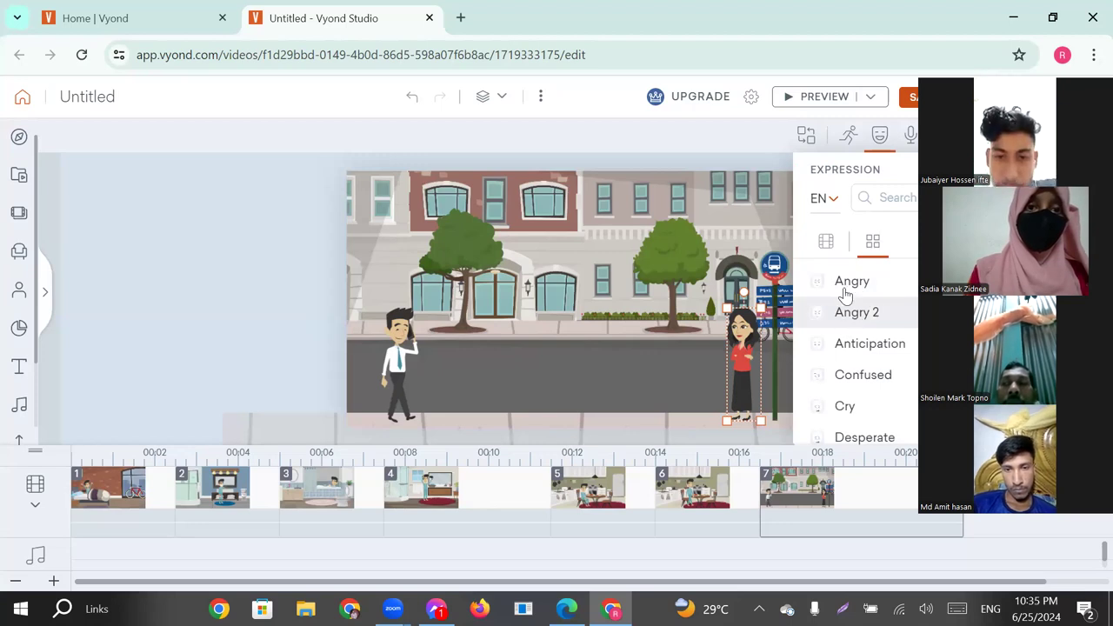
{"action": "left_click", "coordinate": [850, 317]}
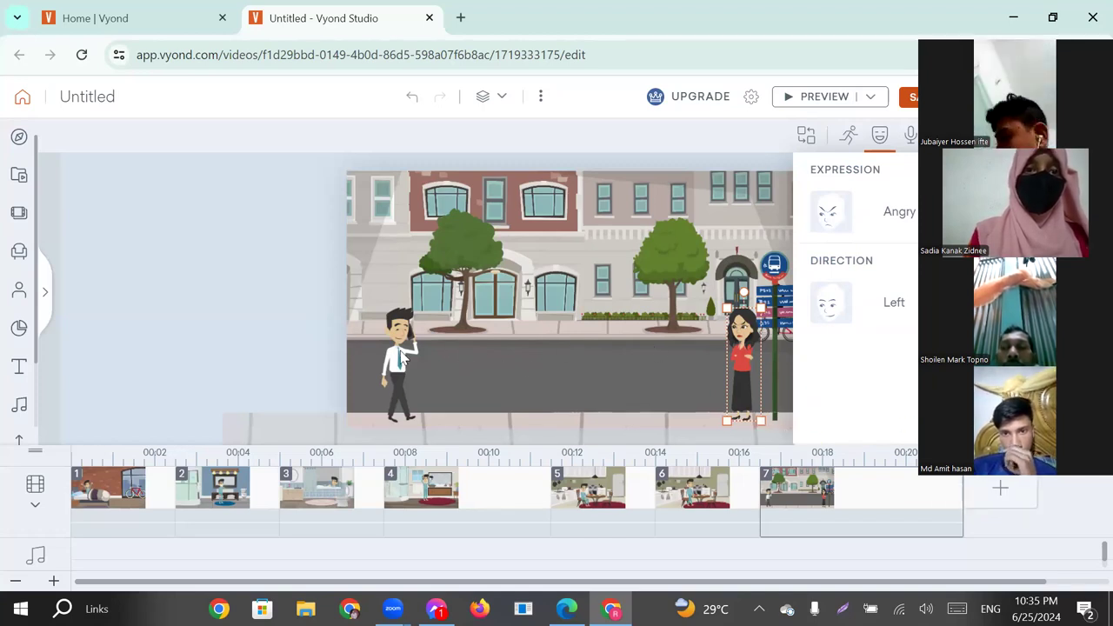
{"action": "left_click", "coordinate": [655, 359]}
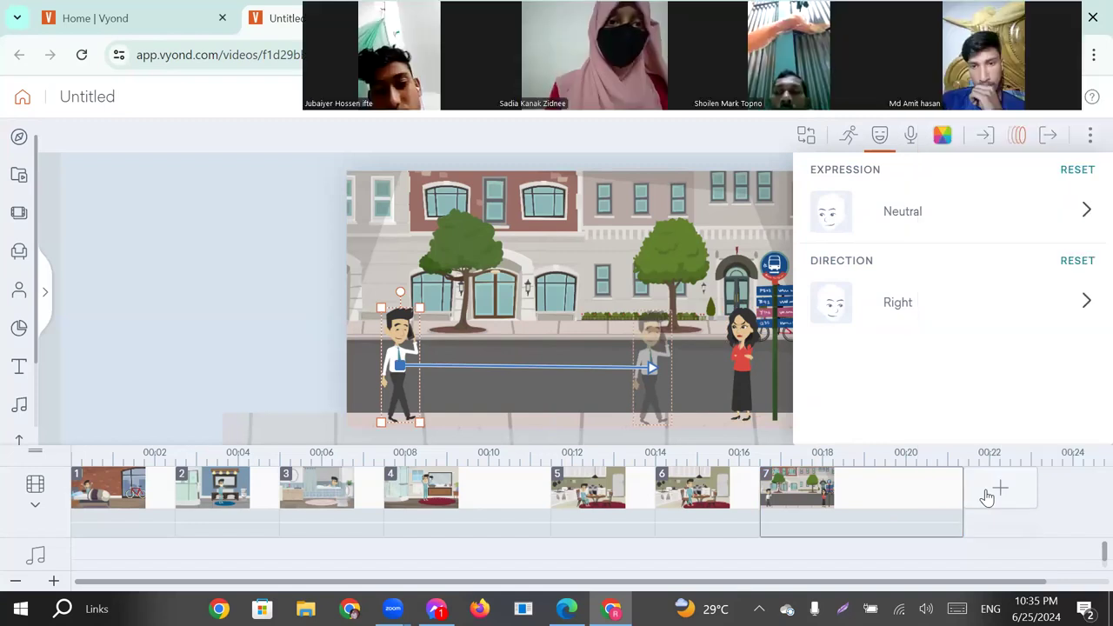
Add a scene that continues the last bus stop scene and delete the cyclist from it.
{"action": "left_click", "coordinate": [988, 493]}
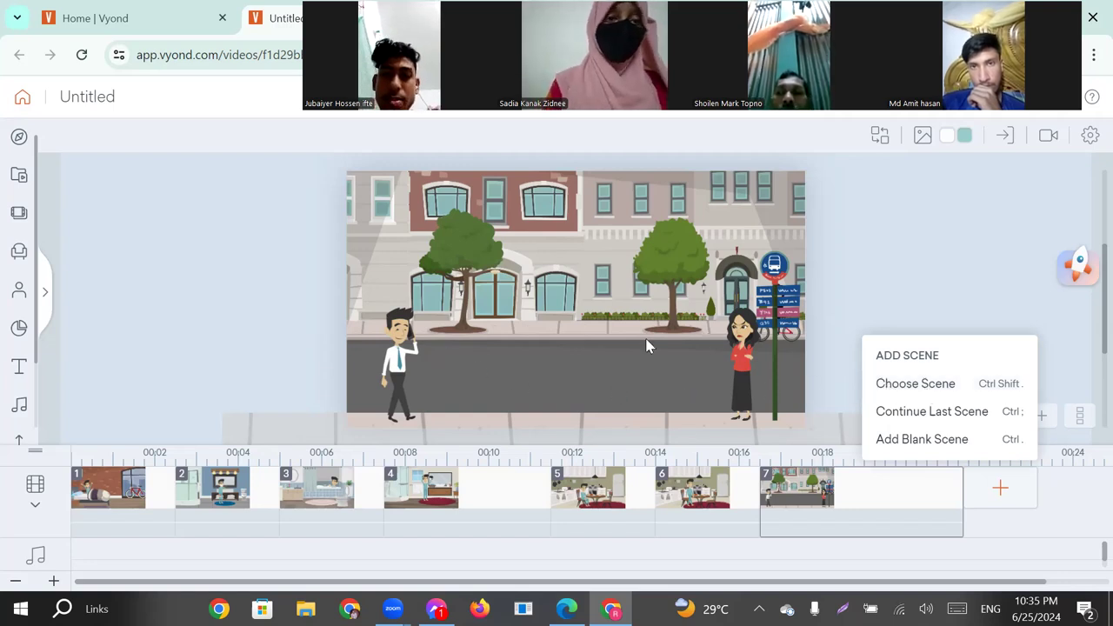
{"action": "left_click", "coordinate": [942, 414]}
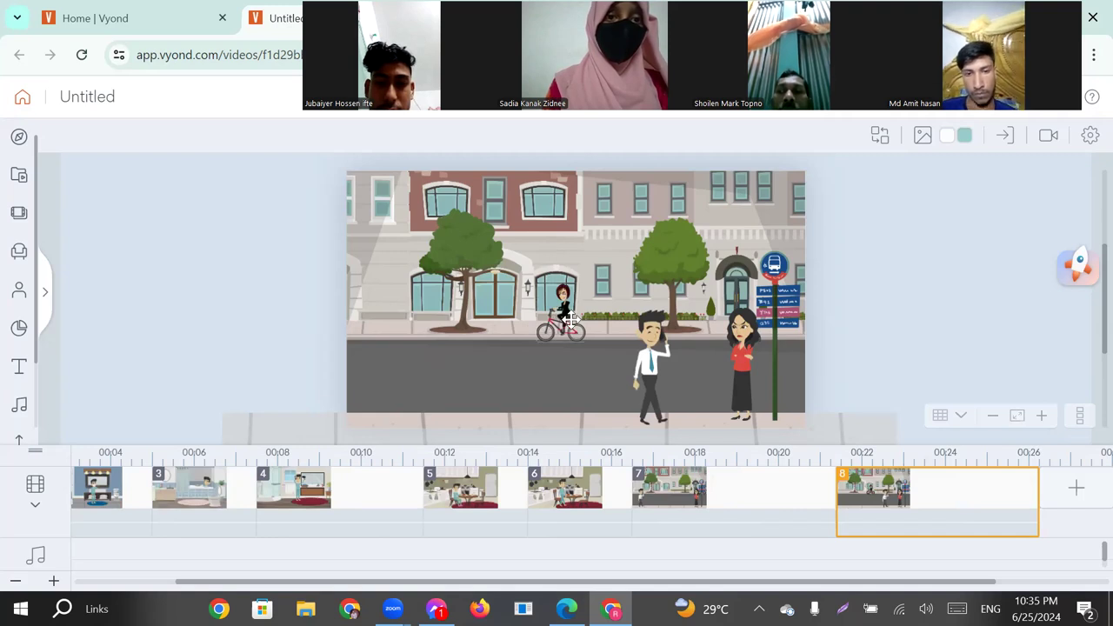
{"action": "left_click", "coordinate": [571, 320]}
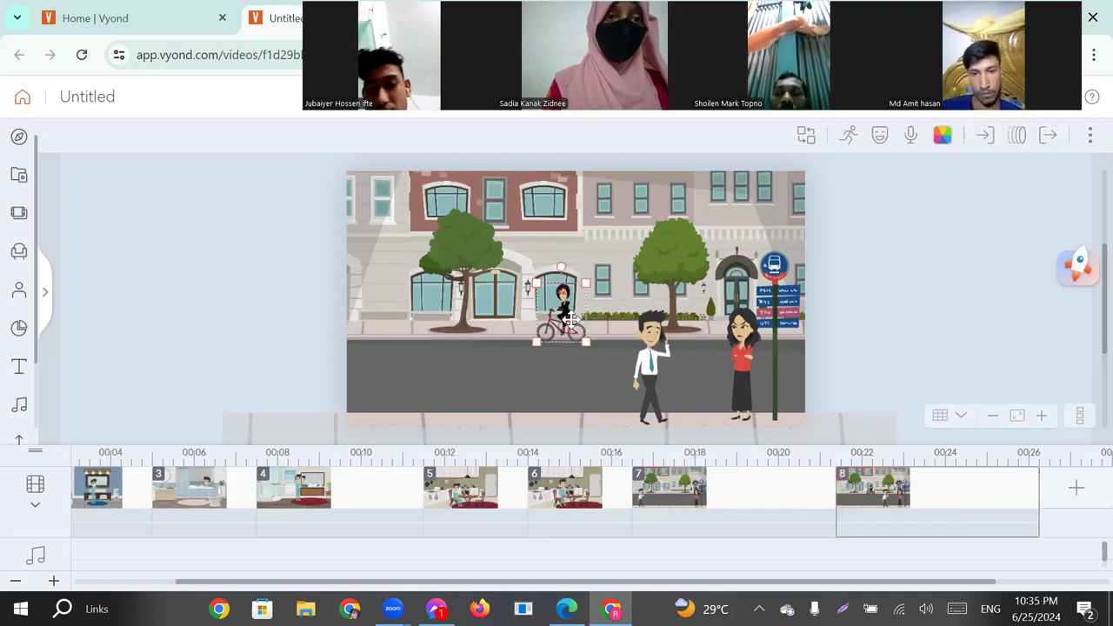
{"action": "key", "text": "Delete"}
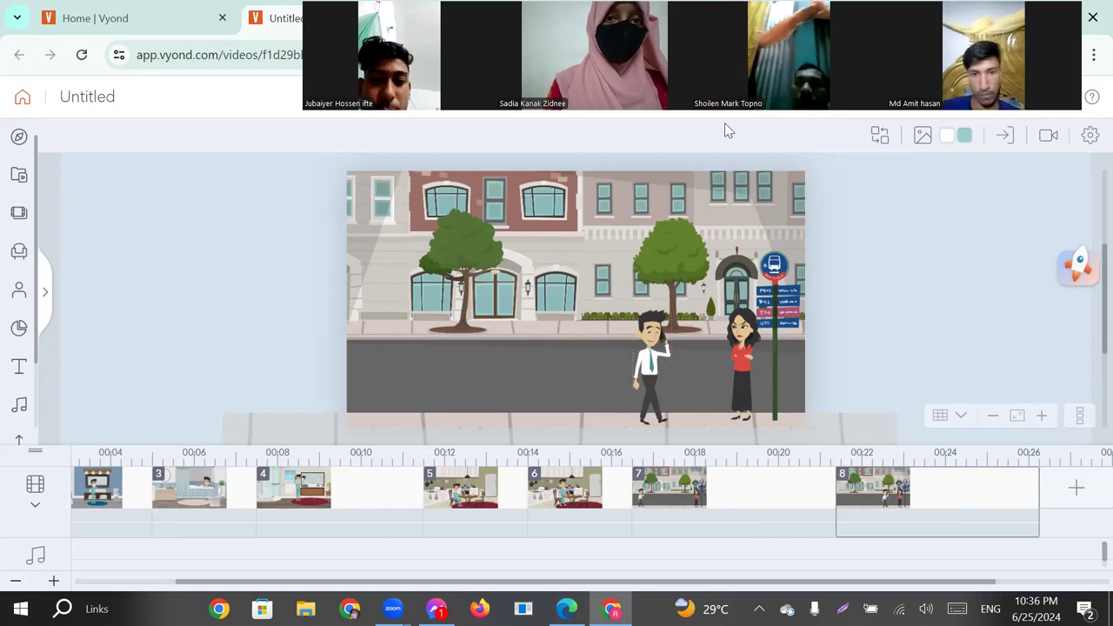
Search the actions of the man on the phone for "sorry" and apply the animated bowing pose with hands behind the back.
{"action": "left_click", "coordinate": [654, 352]}
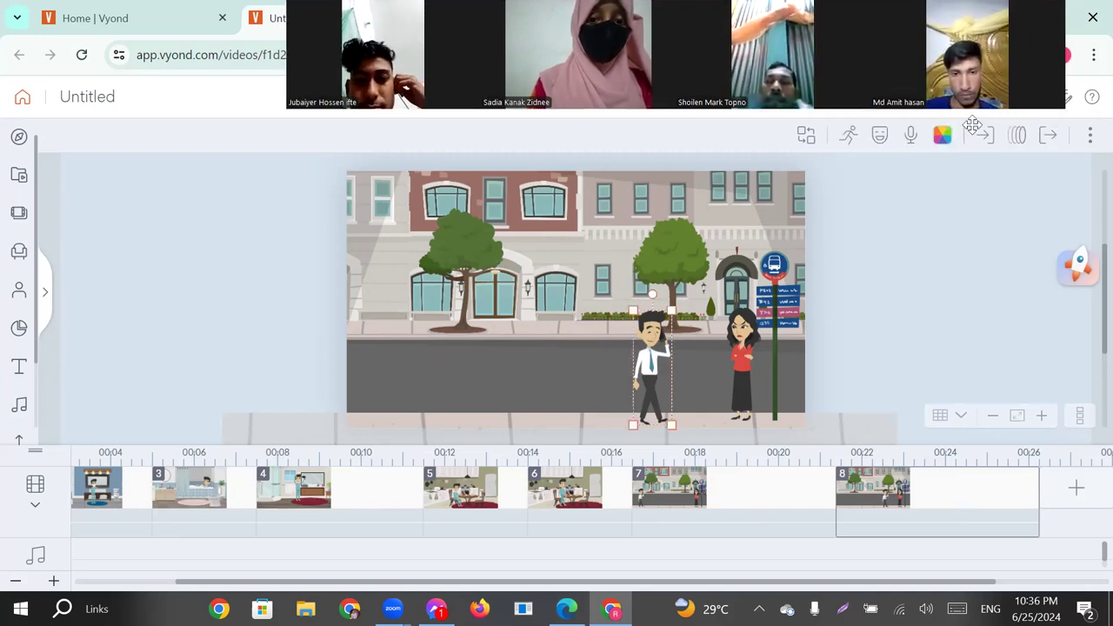
{"action": "left_click", "coordinate": [849, 139]}
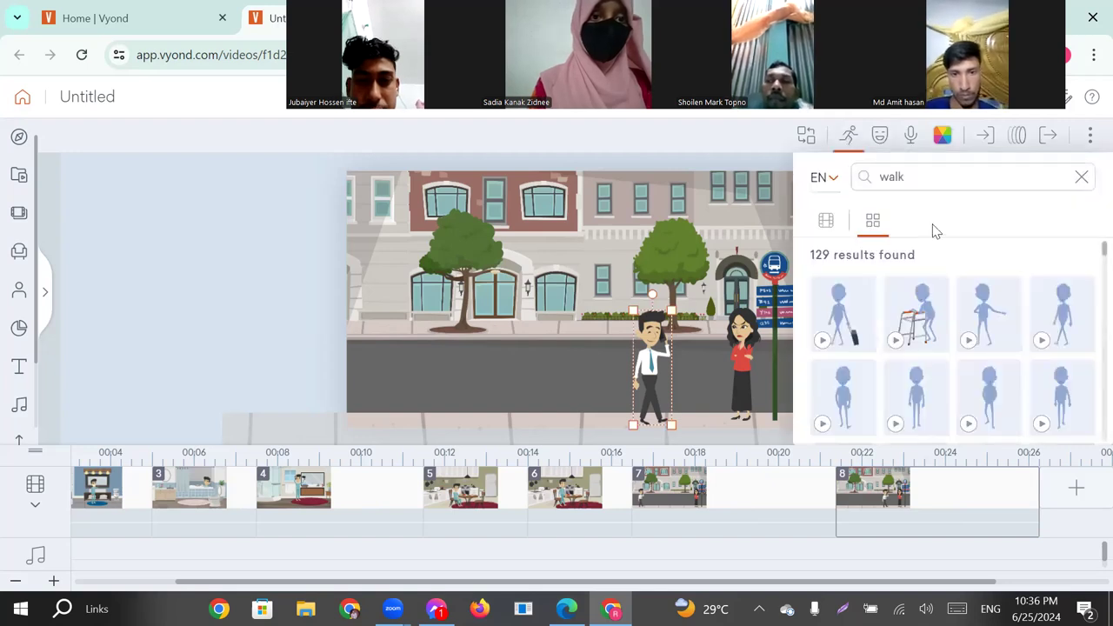
{"action": "left_click_drag", "start_coordinate": [914, 177], "coordinate": [877, 176]}
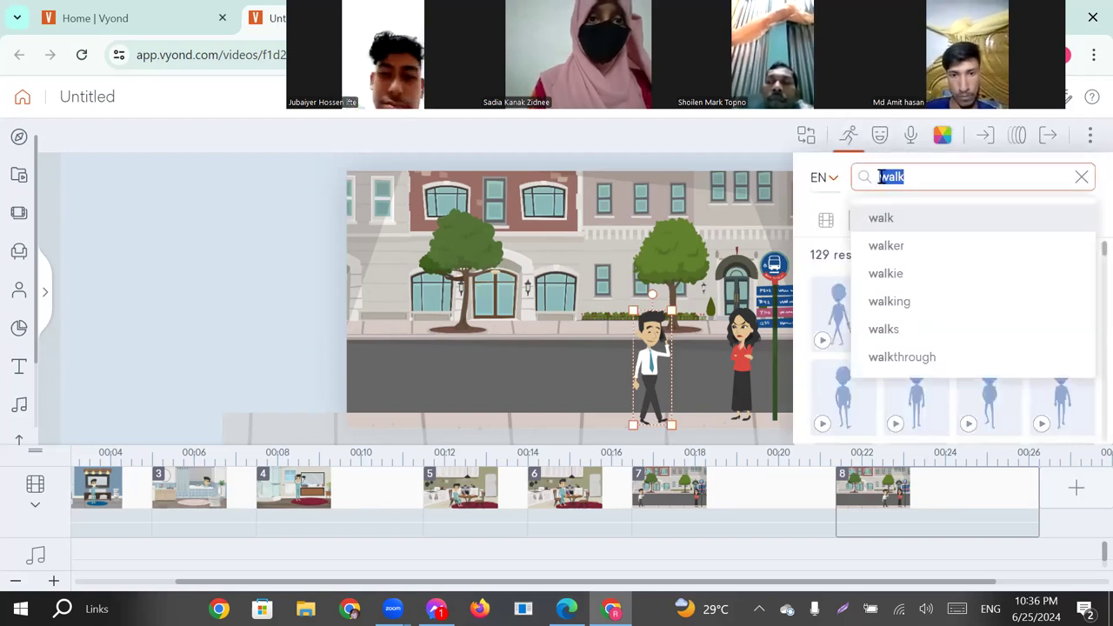
{"action": "type", "text": "sorry"}
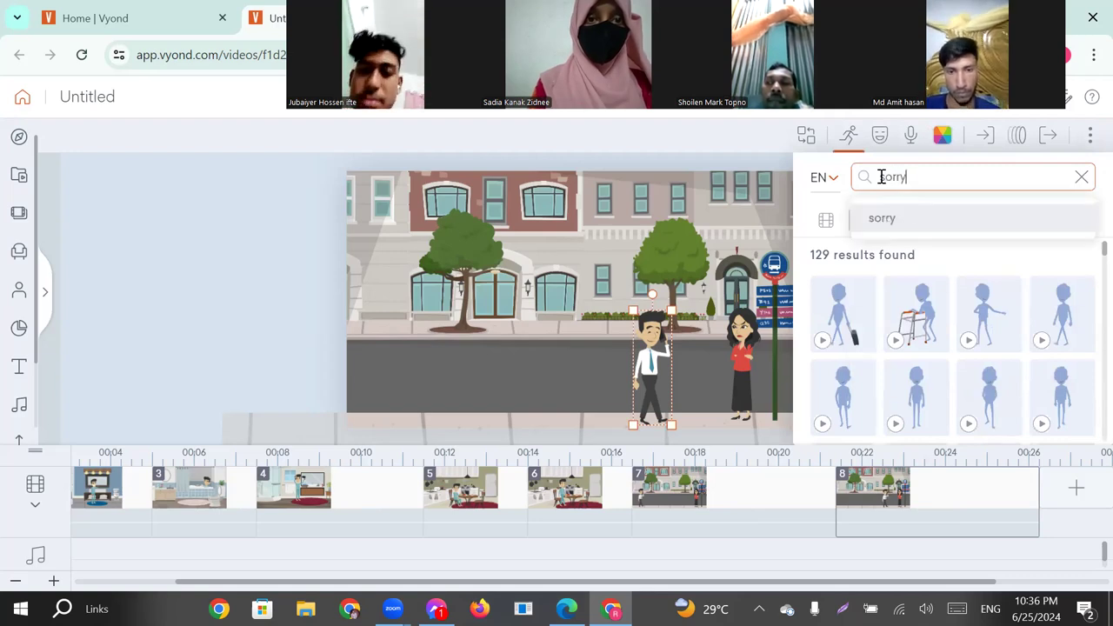
{"action": "key", "text": "Return"}
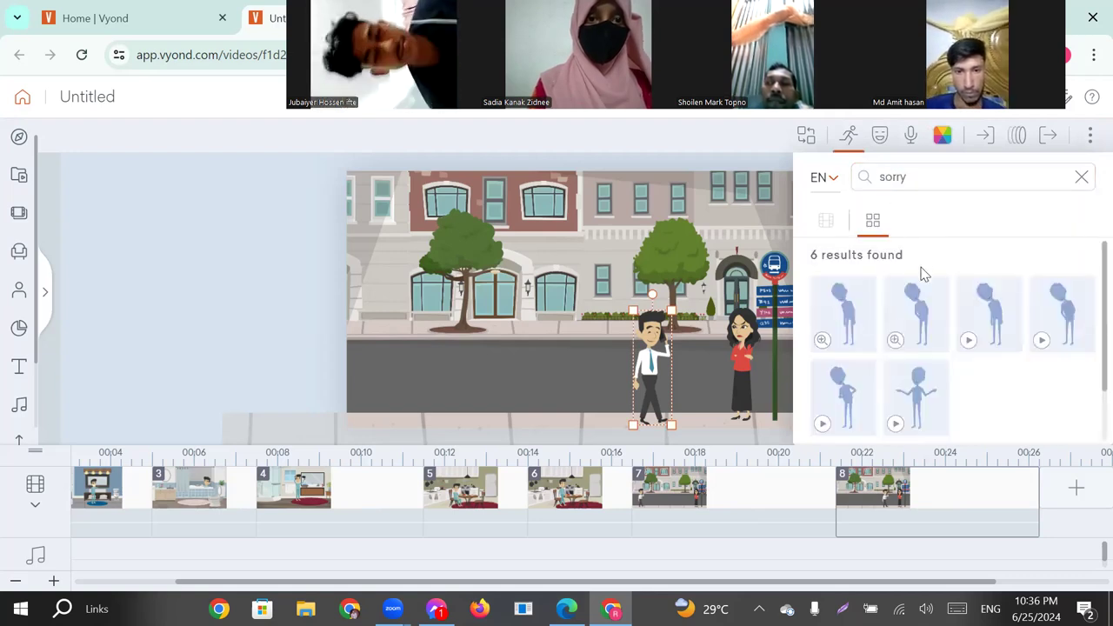
{"action": "left_click", "coordinate": [997, 320]}
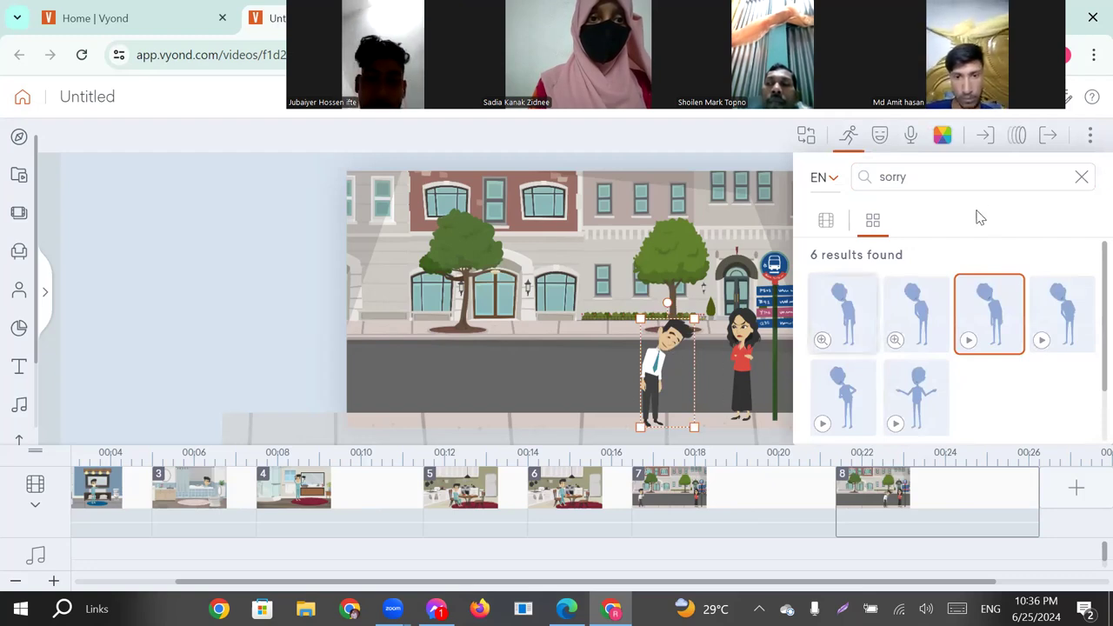
Set the bowing man's facial expression to "Cry".
{"action": "left_click", "coordinate": [880, 138]}
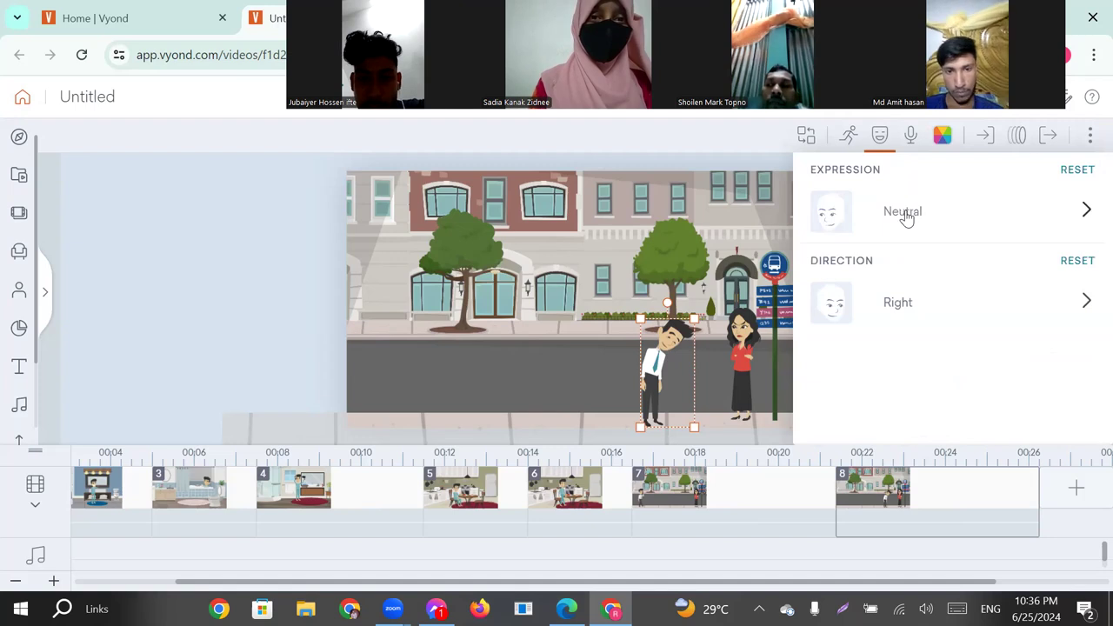
{"action": "left_click", "coordinate": [905, 216]}
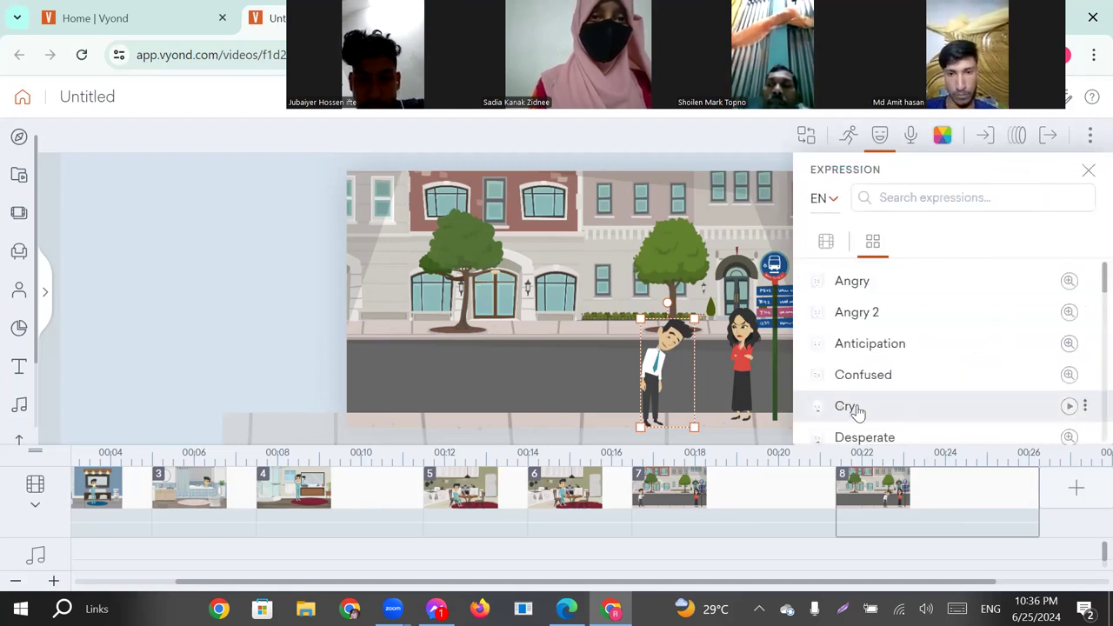
{"action": "left_click", "coordinate": [882, 409]}
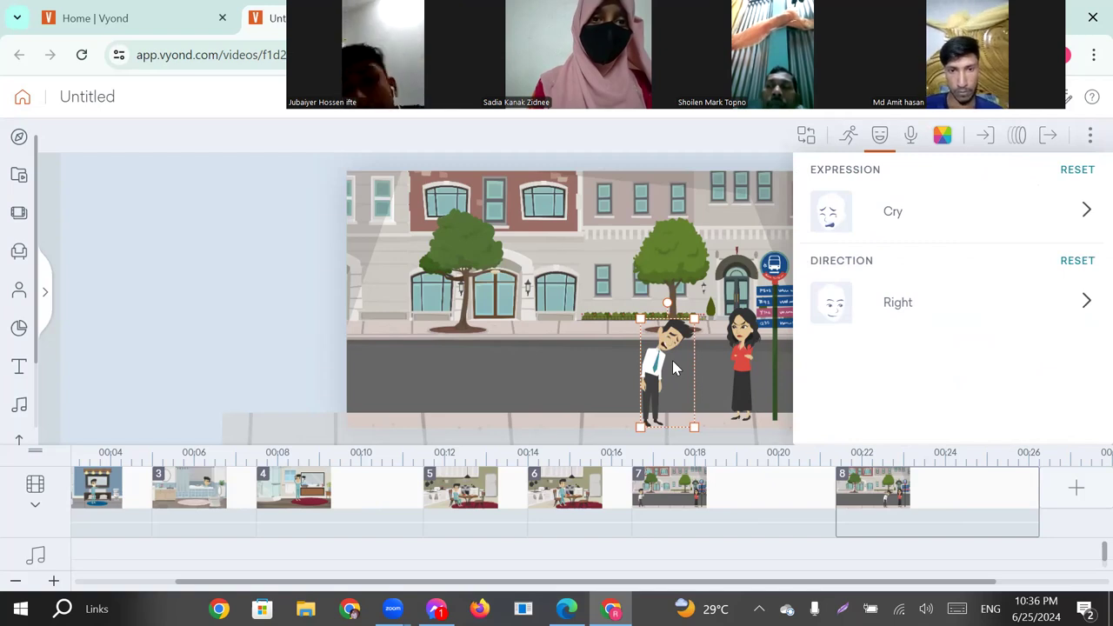
Search the actions of the woman in the red top for "angry" and apply "Angry - Flaring up" to her.
{"action": "left_click", "coordinate": [746, 348]}
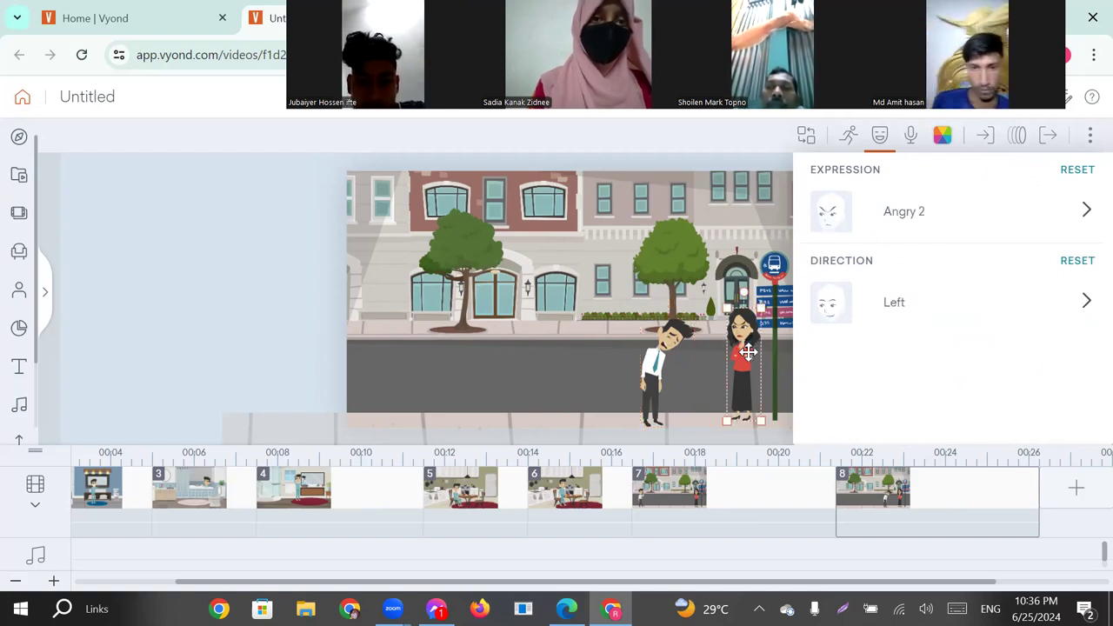
{"action": "left_click", "coordinate": [851, 137]}
{"action": "double_click", "coordinate": [899, 178]}
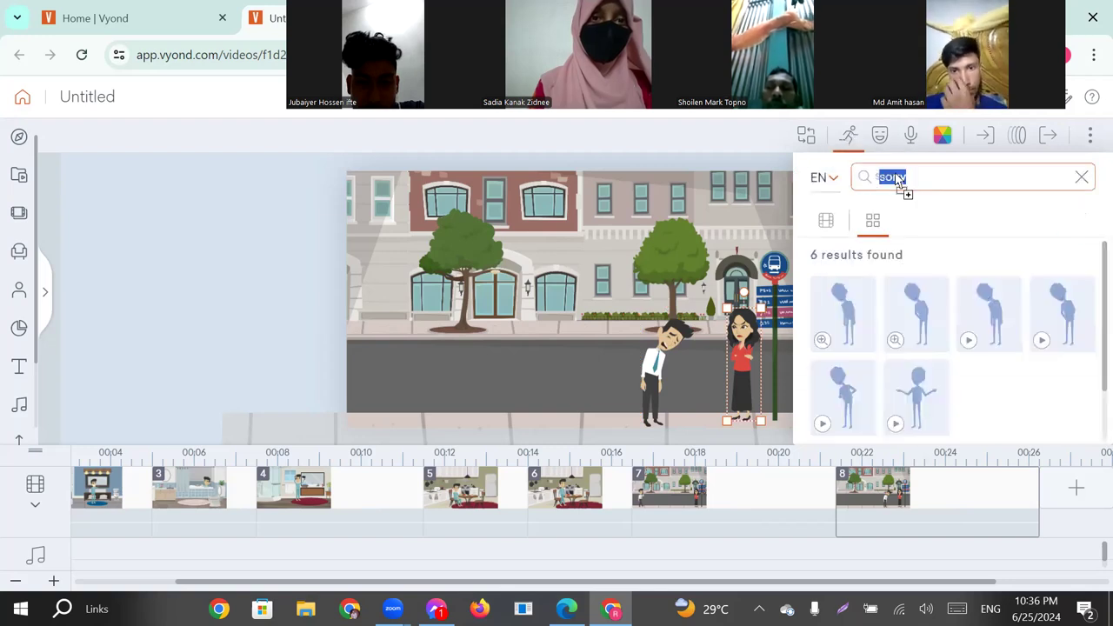
{"action": "left_click_drag", "start_coordinate": [896, 175], "coordinate": [859, 175]}
{"action": "type", "text": "a"}
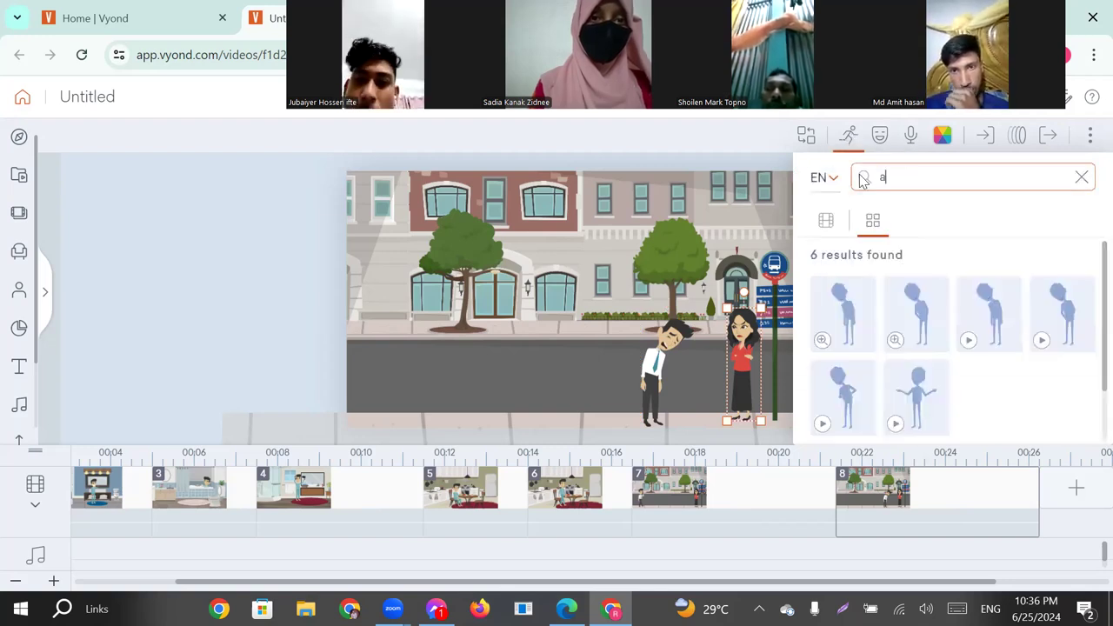
{"action": "type", "text": "ngry"}
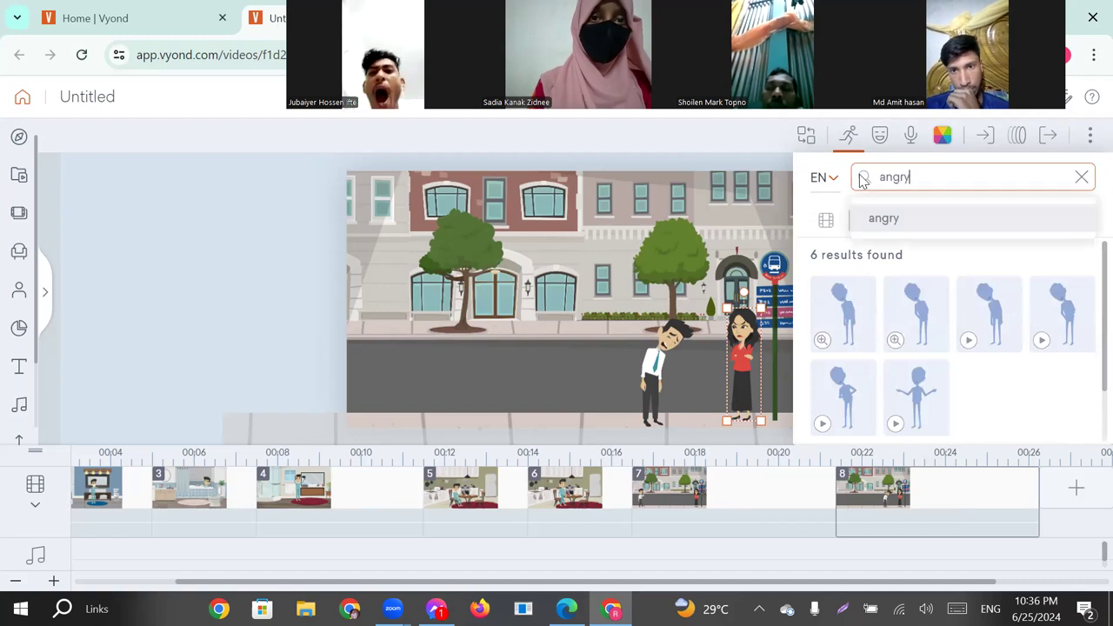
{"action": "key", "text": "Return"}
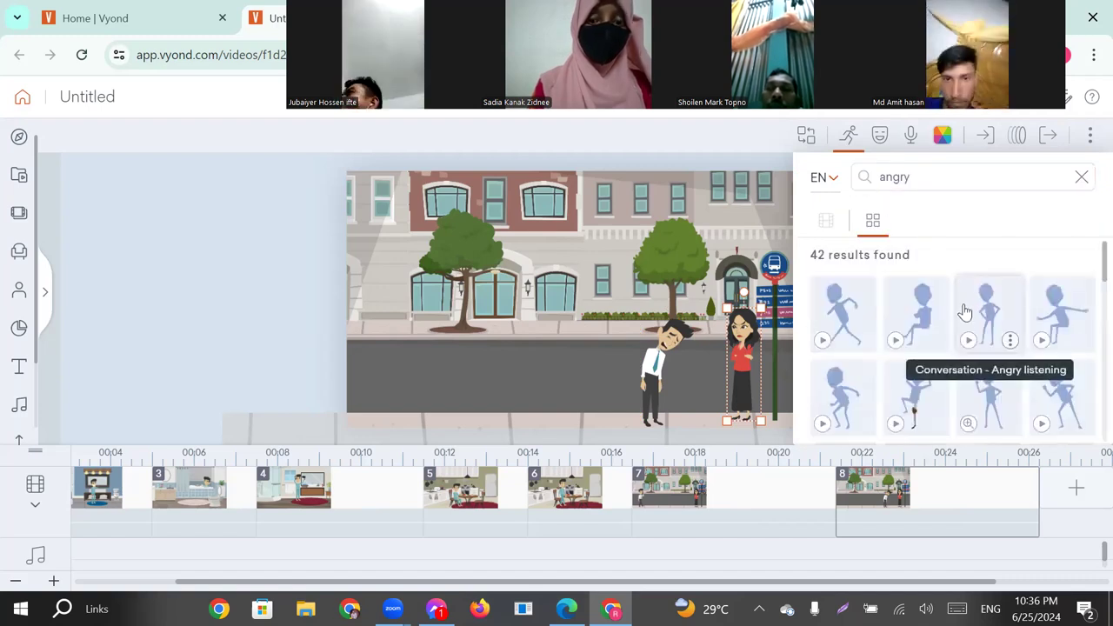
{"action": "scroll", "coordinate": [965, 311], "scroll_direction": "down", "scroll_amount": 1}
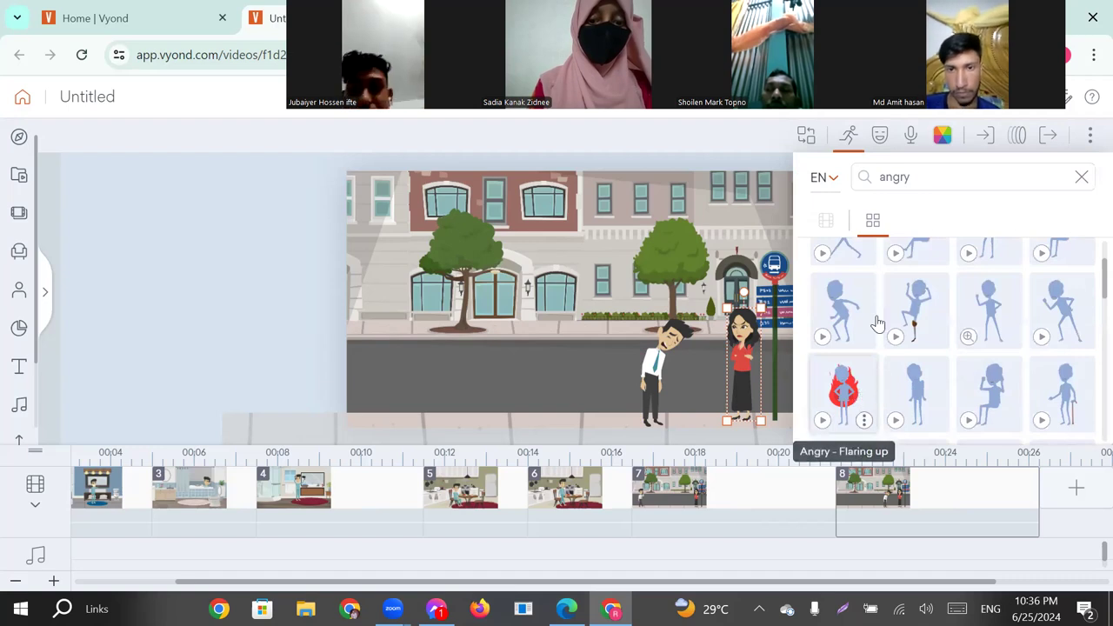
{"action": "scroll", "coordinate": [864, 293], "scroll_direction": "up", "scroll_amount": 2}
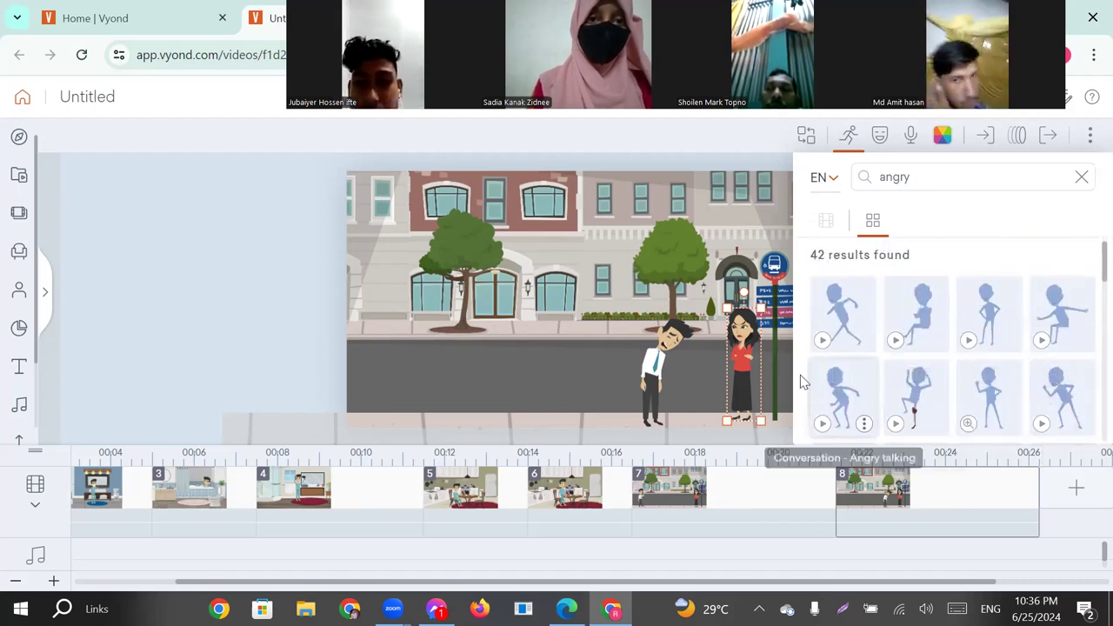
{"action": "scroll", "coordinate": [839, 382], "scroll_direction": "down", "scroll_amount": 1}
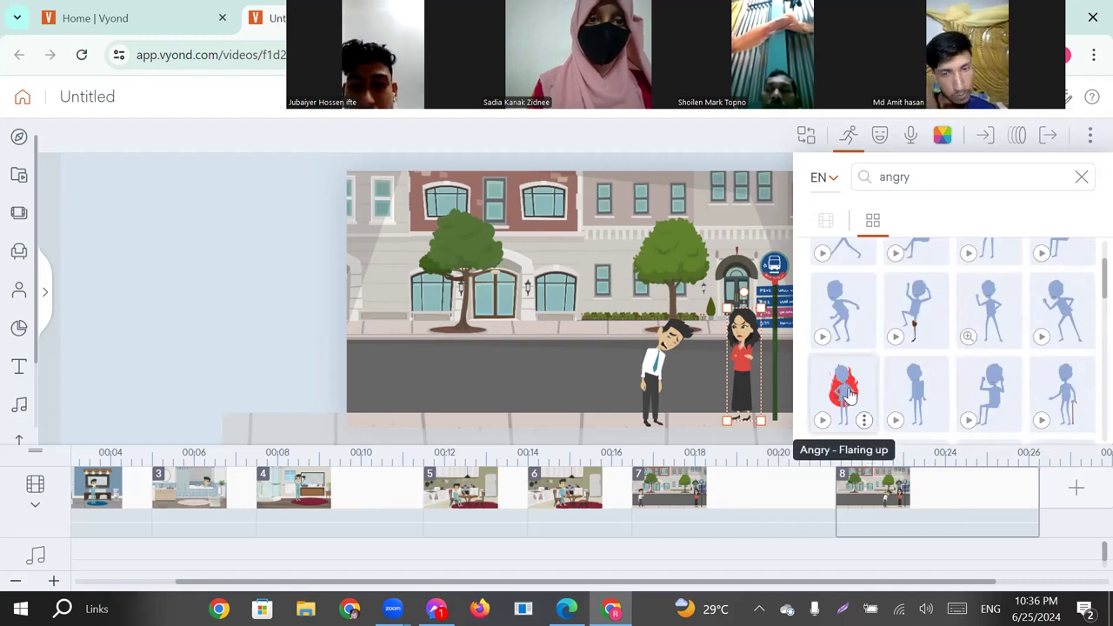
{"action": "left_click", "coordinate": [844, 387]}
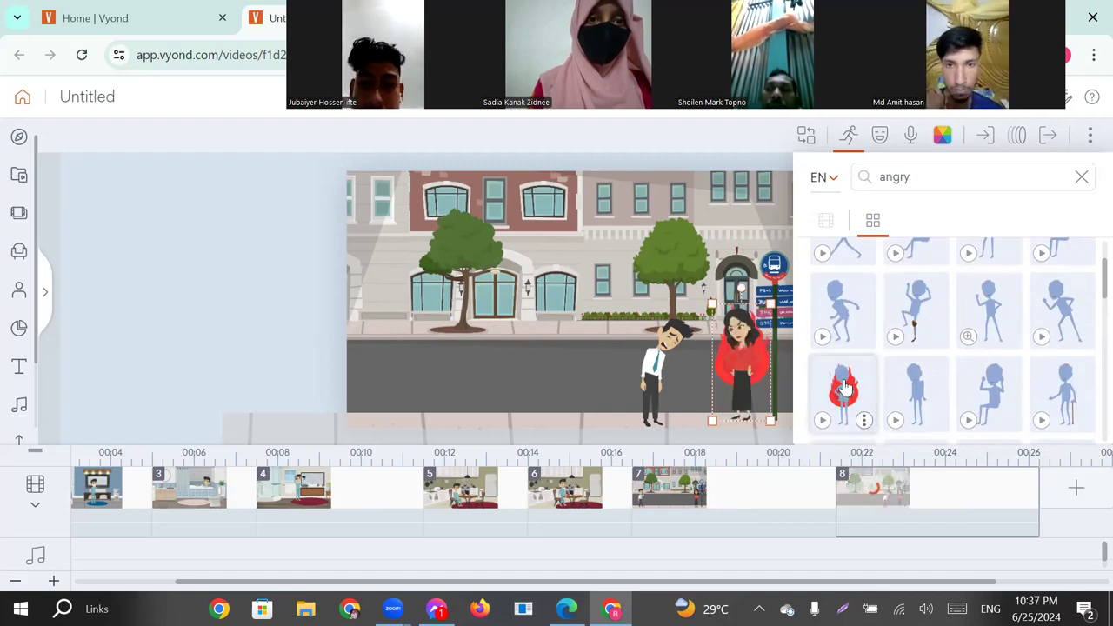
{"action": "left_click", "coordinate": [573, 370]}
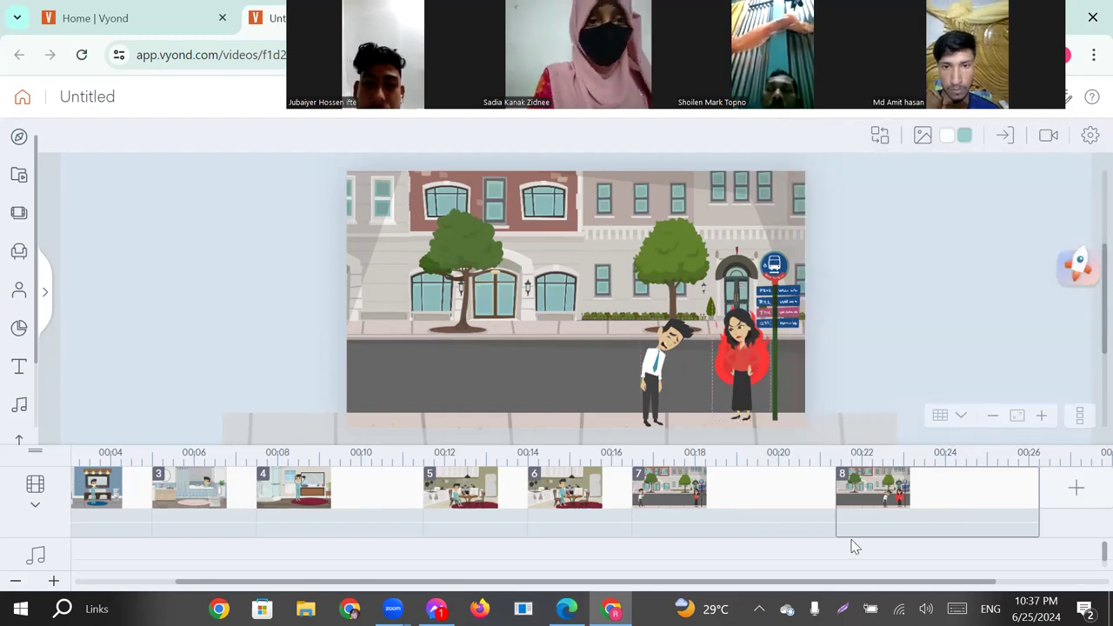
Add scene 9 as a continuation of the bus stop scene with the flaring woman.
{"action": "left_click_drag", "start_coordinate": [870, 588], "coordinate": [989, 583]}
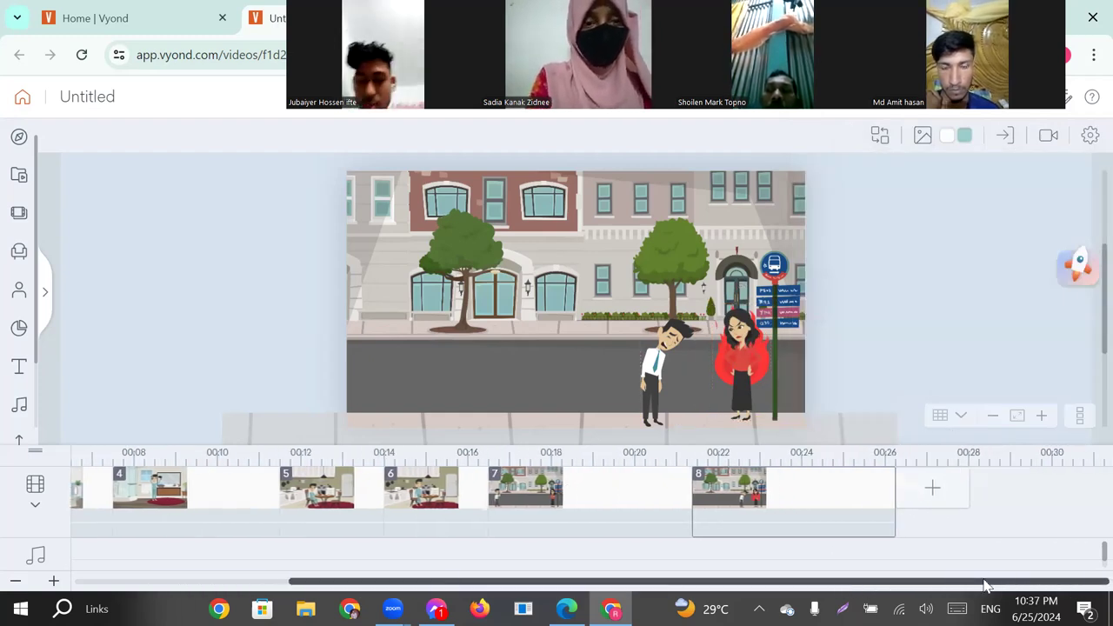
{"action": "left_click", "coordinate": [934, 491]}
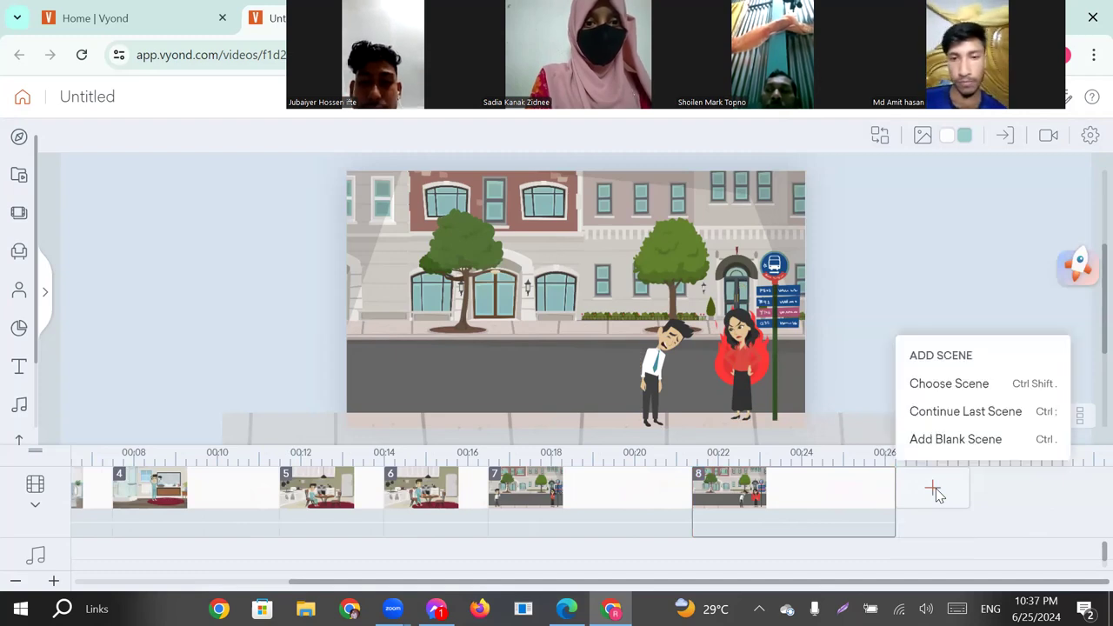
{"action": "left_click", "coordinate": [962, 412]}
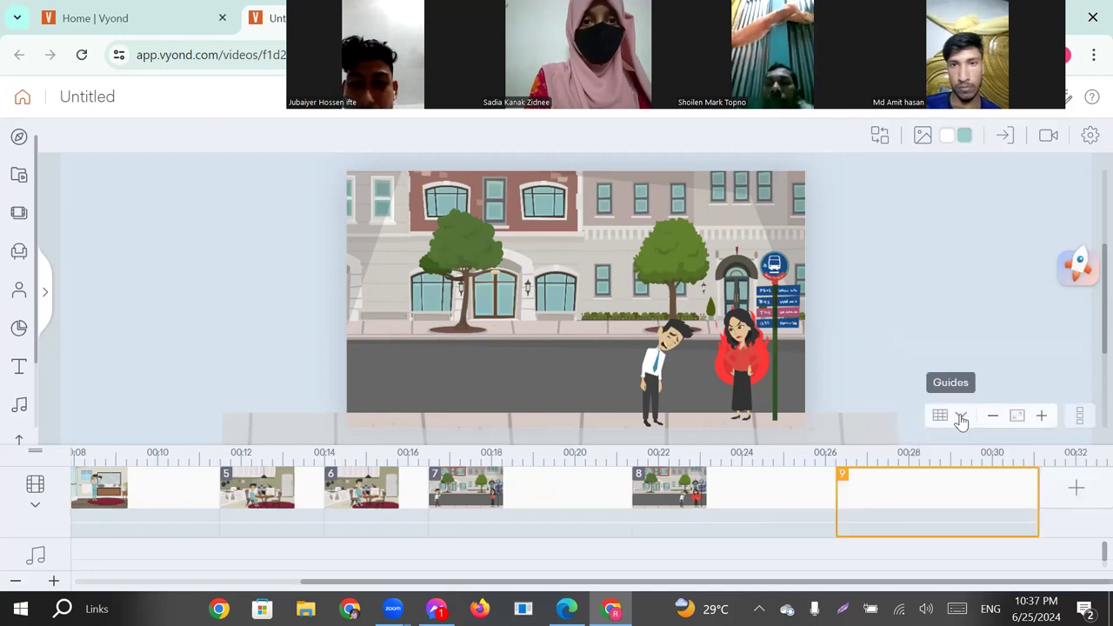
Change the woman's action in scene 9 to the animated "Angry" pose leaning towards the bowing man.
{"action": "left_click", "coordinate": [748, 352]}
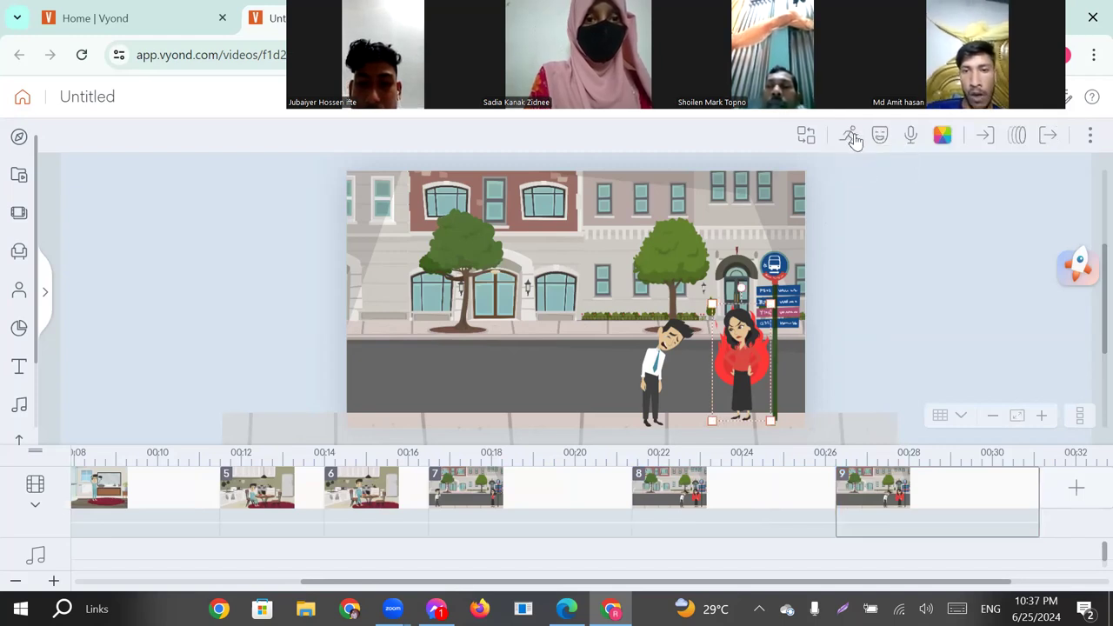
{"action": "left_click", "coordinate": [853, 137]}
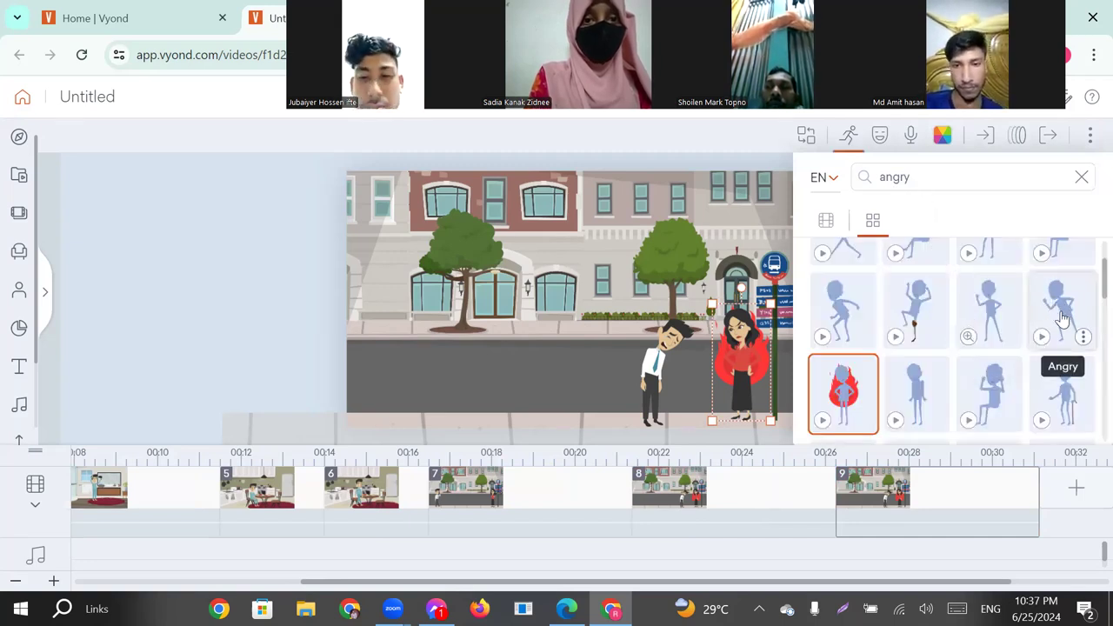
{"action": "scroll", "coordinate": [1060, 318], "scroll_direction": "up", "scroll_amount": 1}
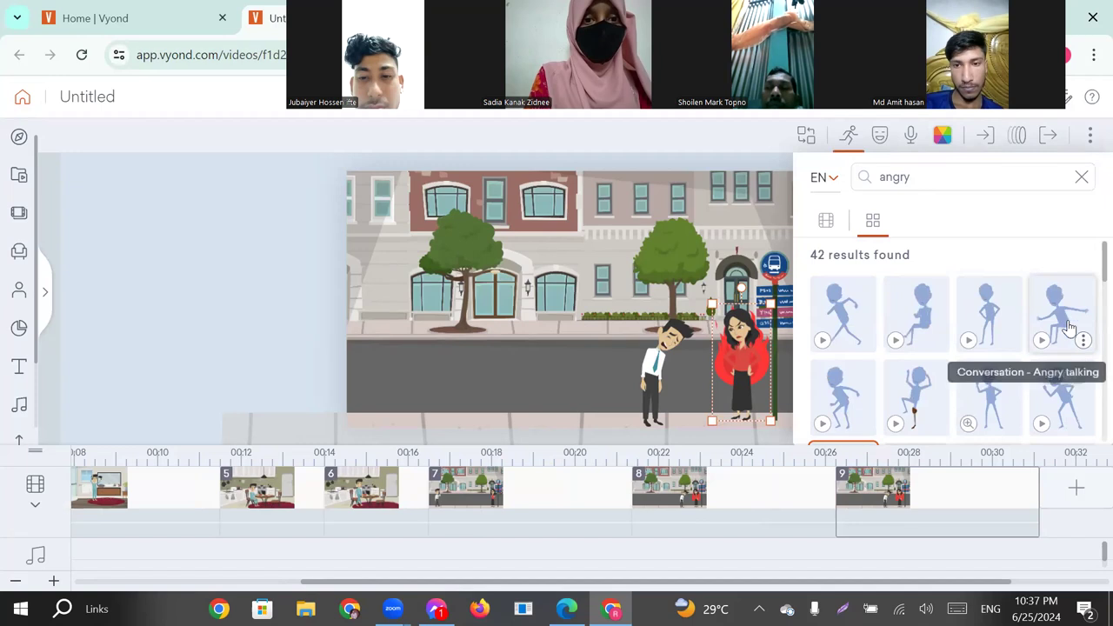
{"action": "left_click", "coordinate": [1053, 389]}
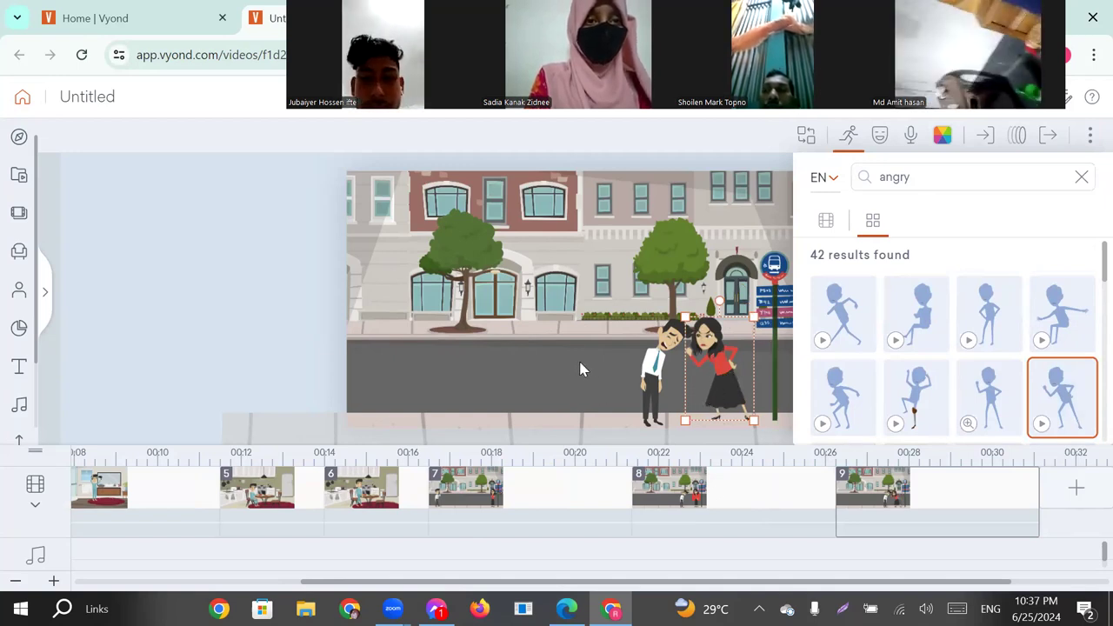
{"action": "left_click", "coordinate": [743, 392]}
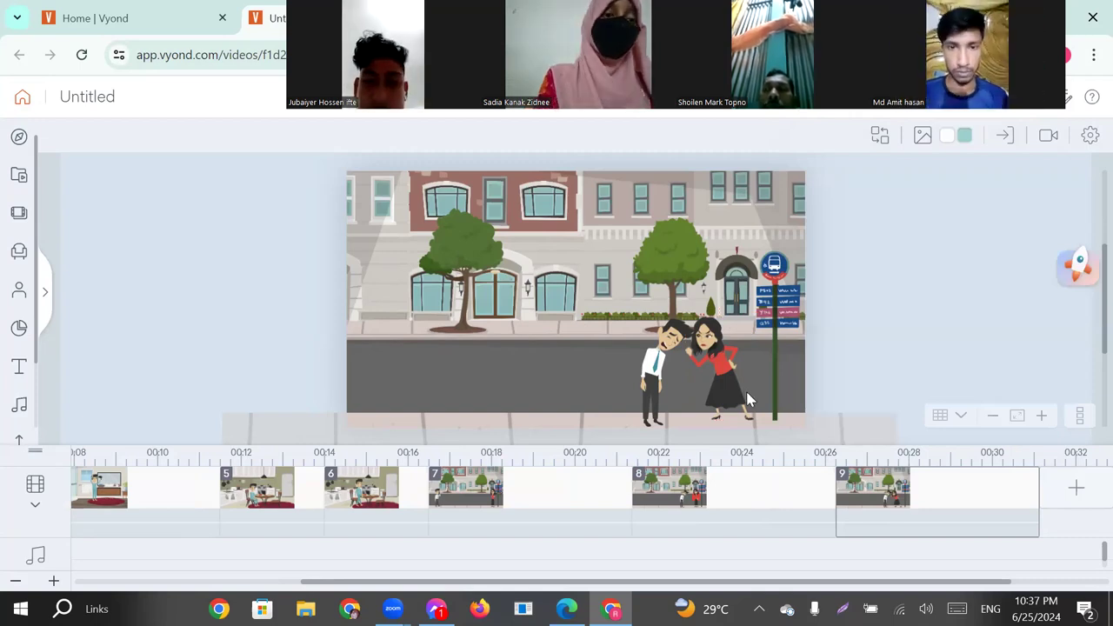
Add scene 10 as a continuation of scene 9.
{"action": "left_click", "coordinate": [1076, 487]}
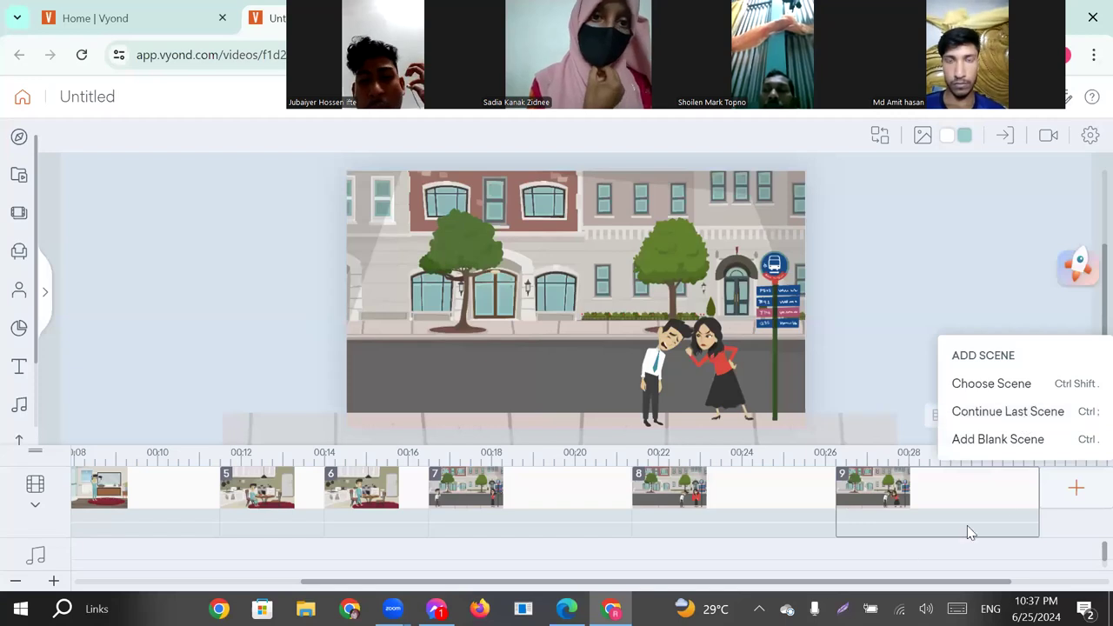
{"action": "left_click", "coordinate": [835, 580]}
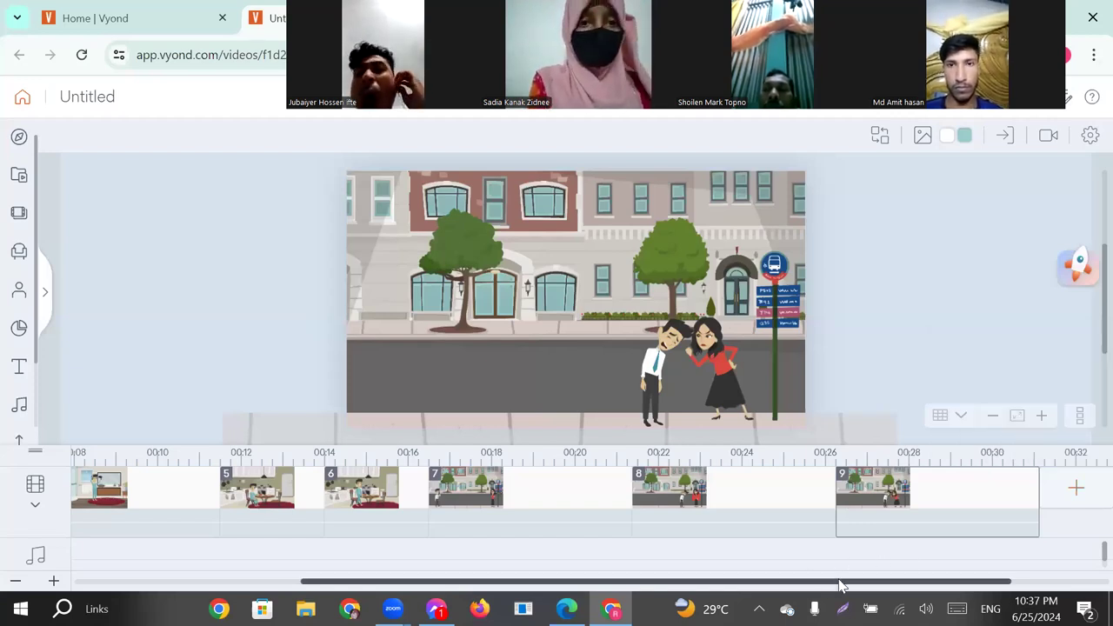
{"action": "left_click", "coordinate": [1074, 488]}
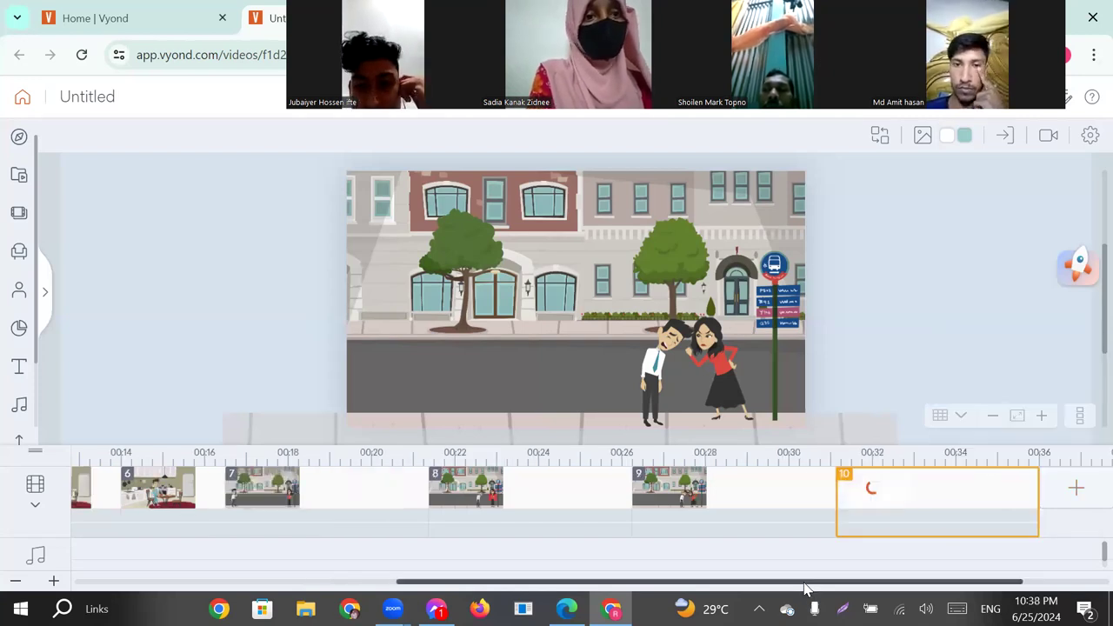
{"action": "left_click_drag", "start_coordinate": [814, 583], "coordinate": [901, 584]}
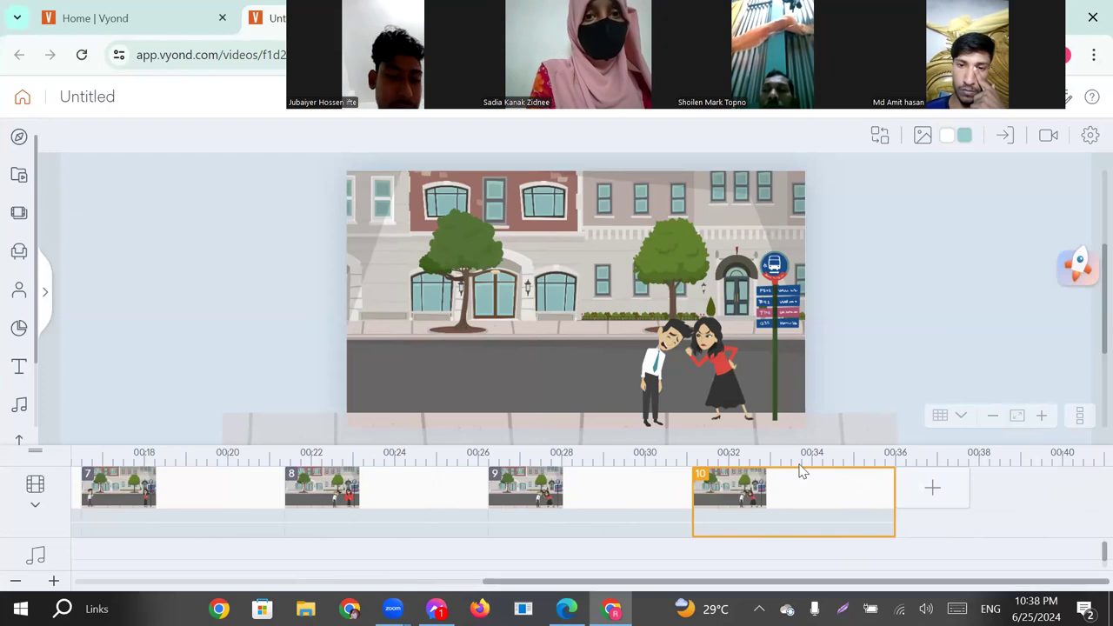
Search the woman's actions for "walk" in scene 10 and apply the "Walking" action to her.
{"action": "left_click", "coordinate": [727, 365]}
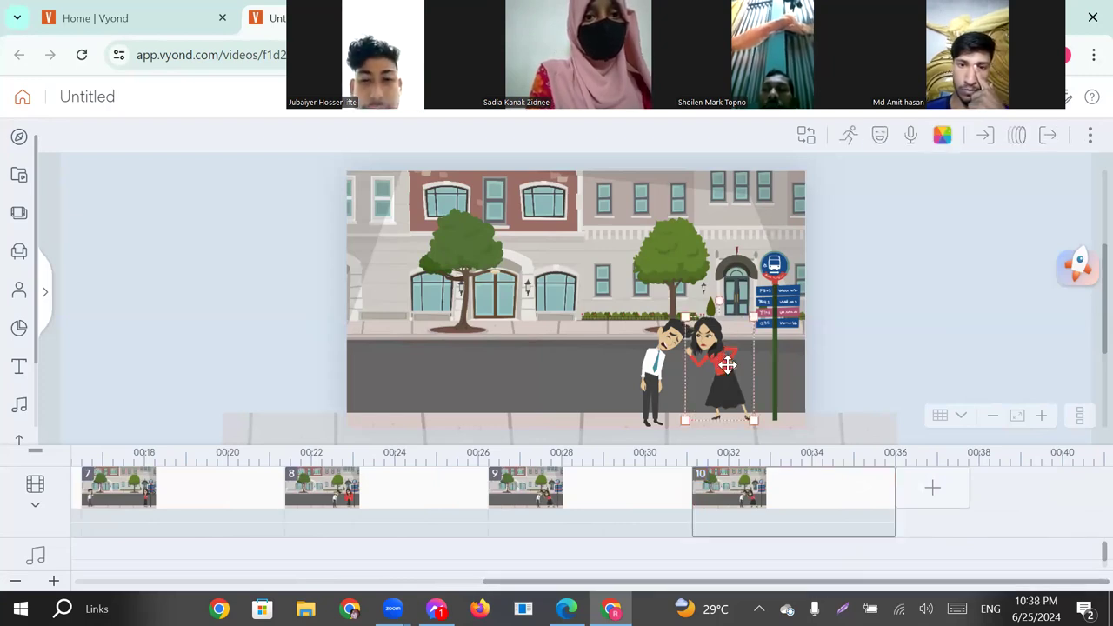
{"action": "left_click", "coordinate": [848, 139]}
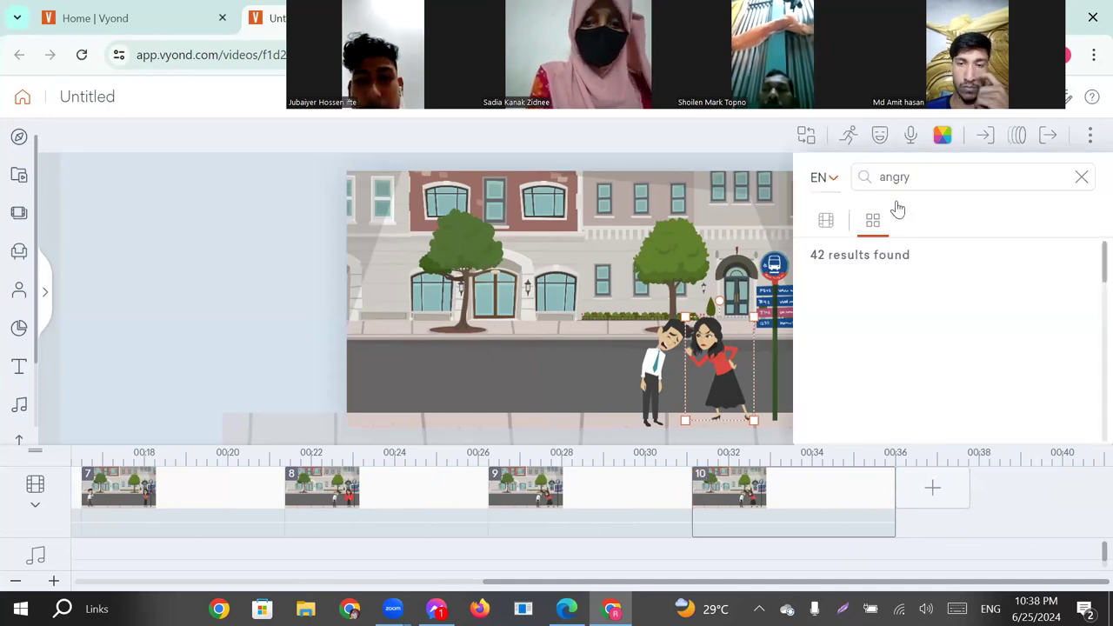
{"action": "left_click", "coordinate": [1080, 185]}
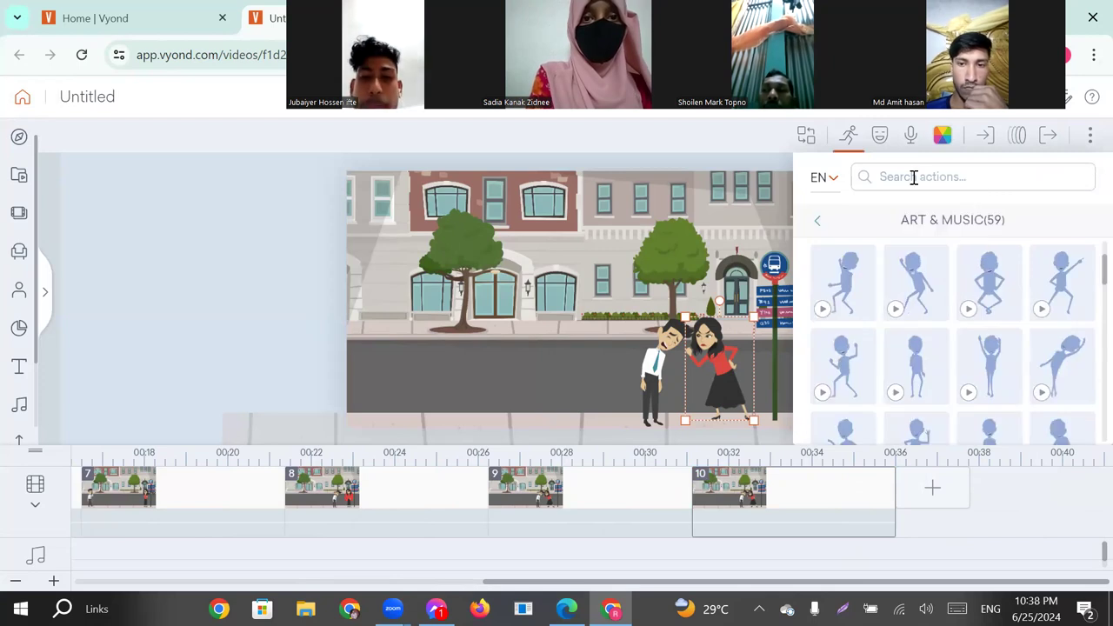
{"action": "left_click", "coordinate": [912, 179]}
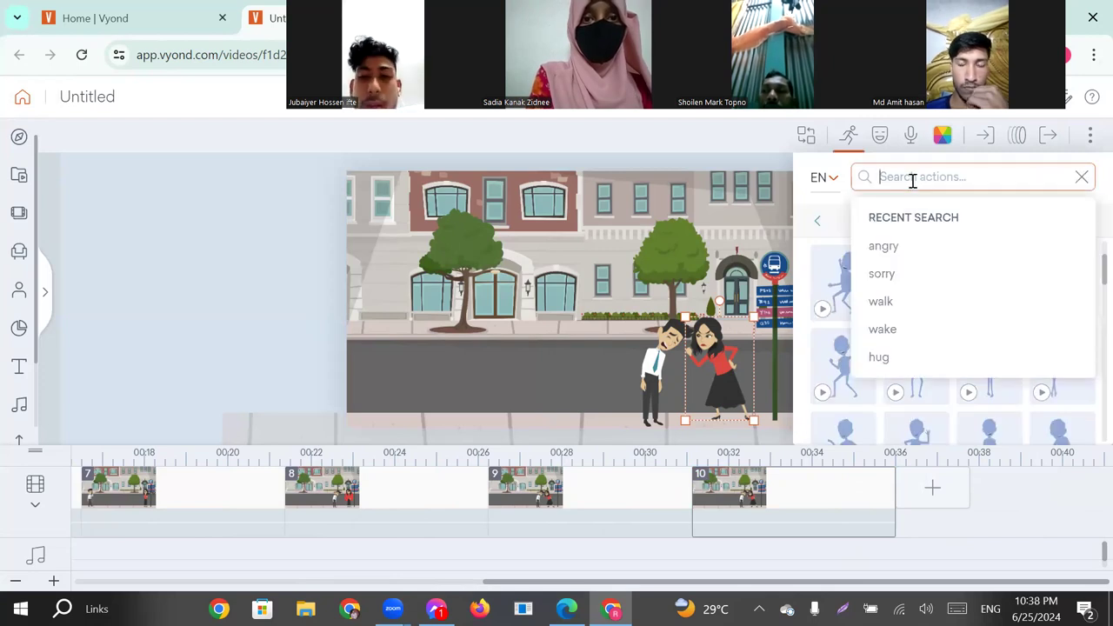
{"action": "left_click", "coordinate": [881, 302]}
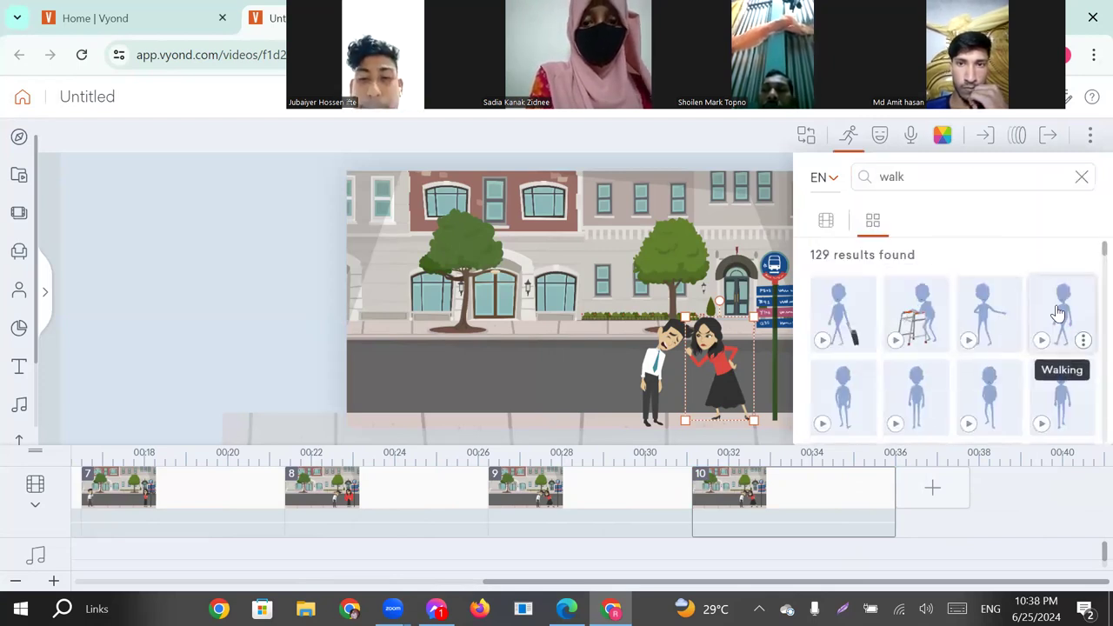
{"action": "left_click", "coordinate": [1050, 304]}
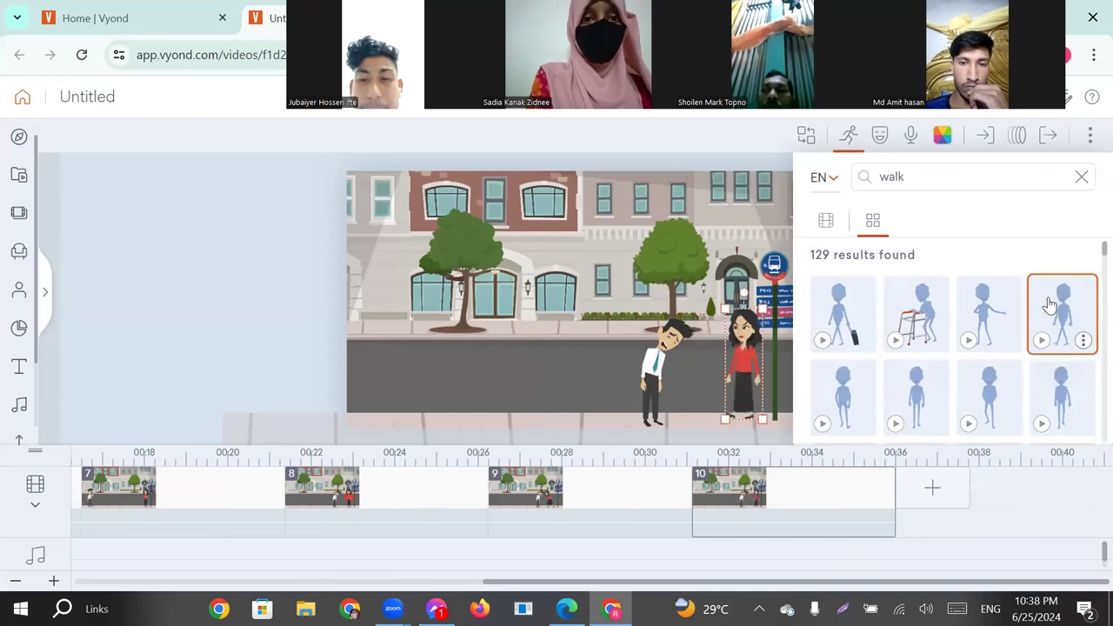
{"action": "left_click", "coordinate": [1081, 177]}
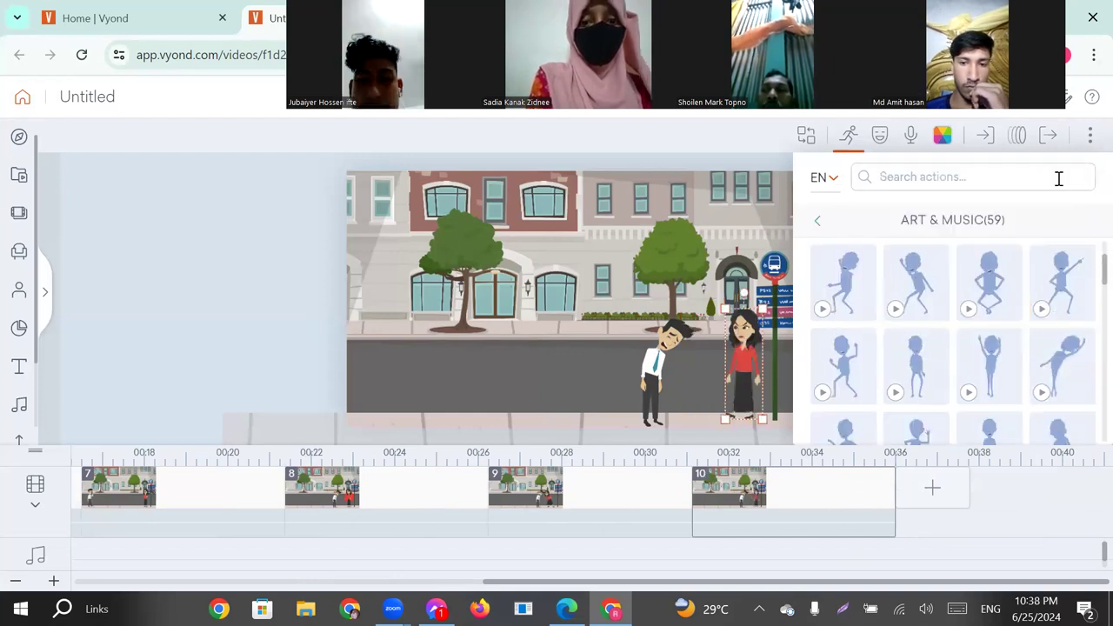
Give the woman a leftward "Line - Horizontal" motion path and extend its end beyond the left edge of the scene.
{"action": "left_click", "coordinate": [1018, 140]}
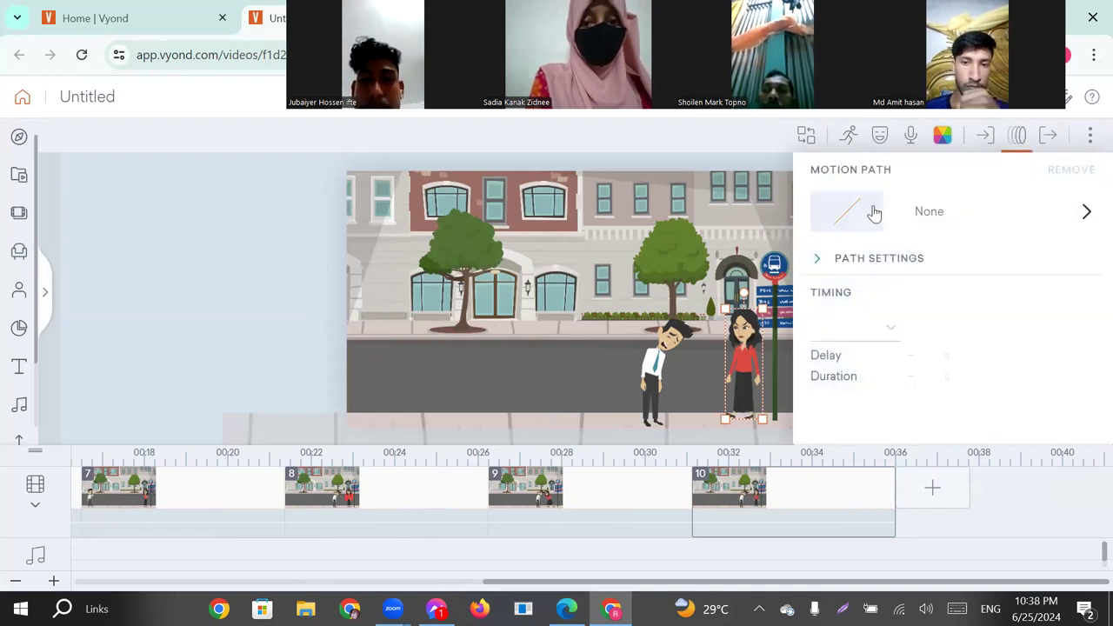
{"action": "left_click", "coordinate": [821, 232]}
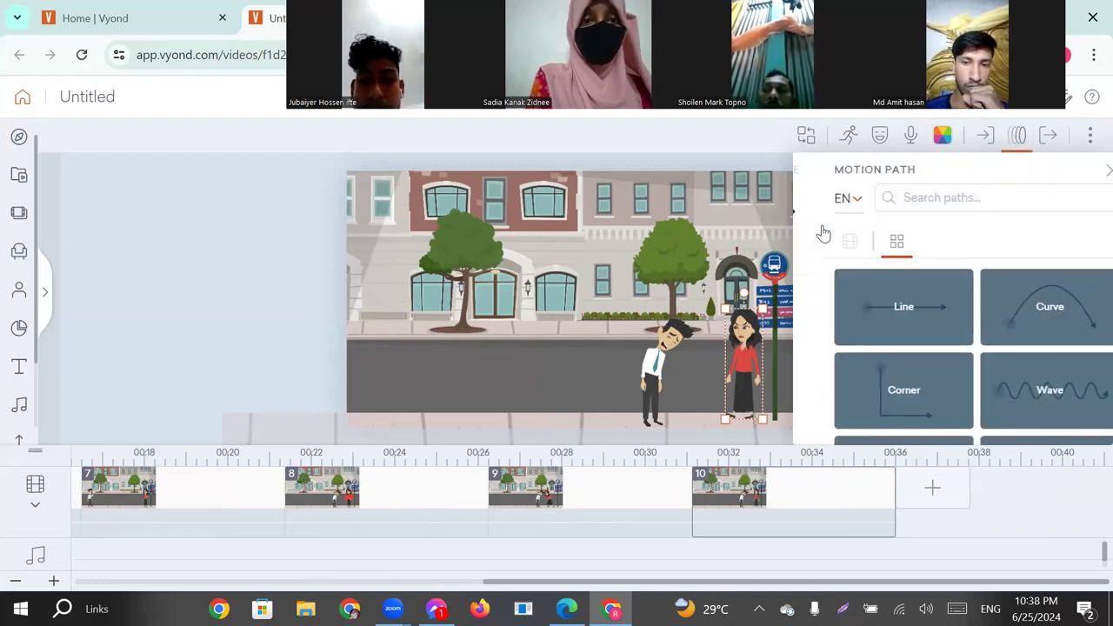
{"action": "left_click", "coordinate": [869, 309]}
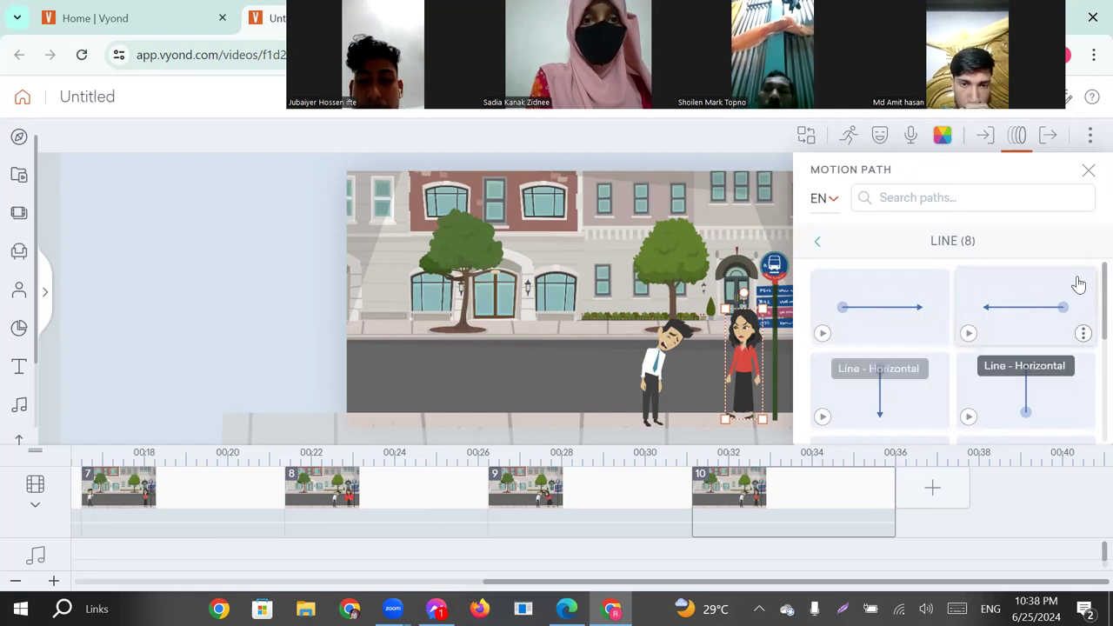
{"action": "left_click", "coordinate": [1011, 313]}
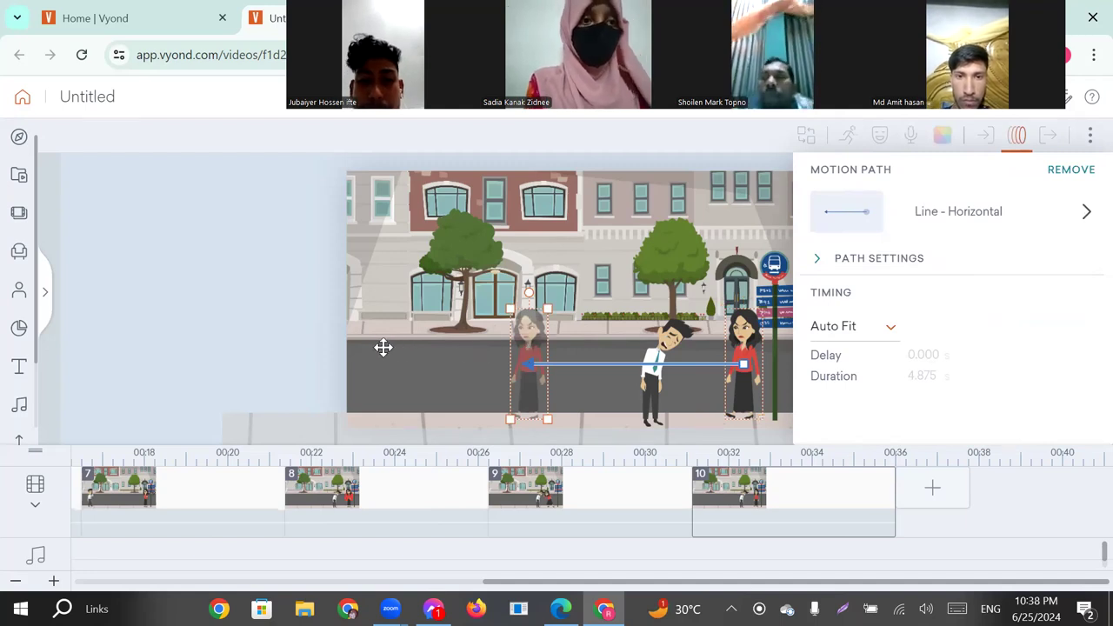
{"action": "left_click_drag", "start_coordinate": [323, 350], "coordinate": [320, 351]}
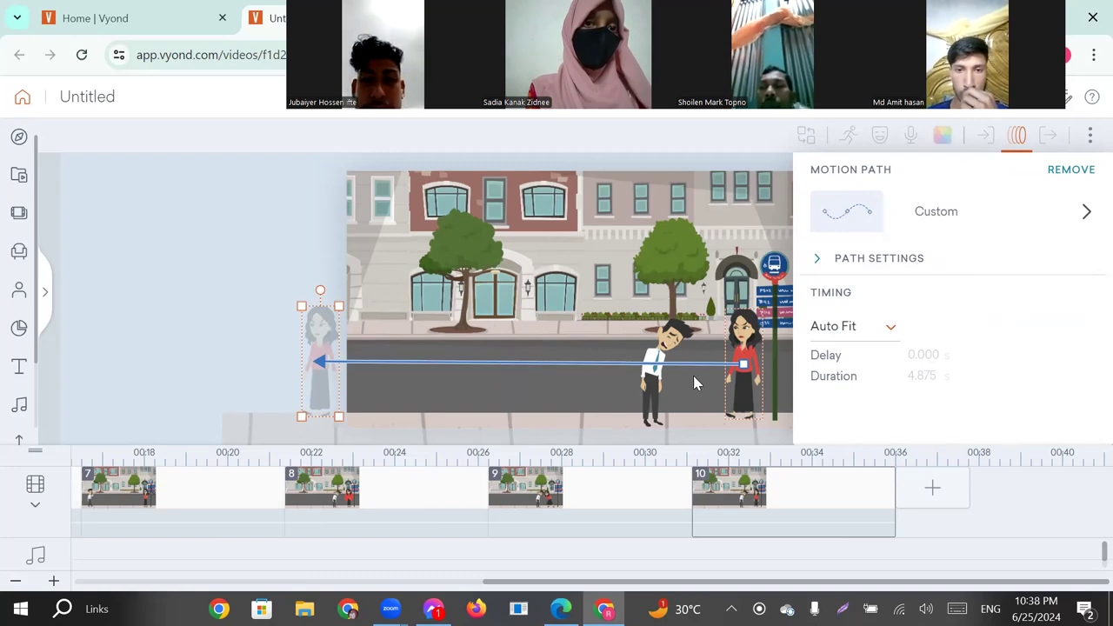
Search the bowing man's actions for "hug" in scene 10 and apply the animated seated, sad pose with a hand on his face.
{"action": "left_click", "coordinate": [667, 341]}
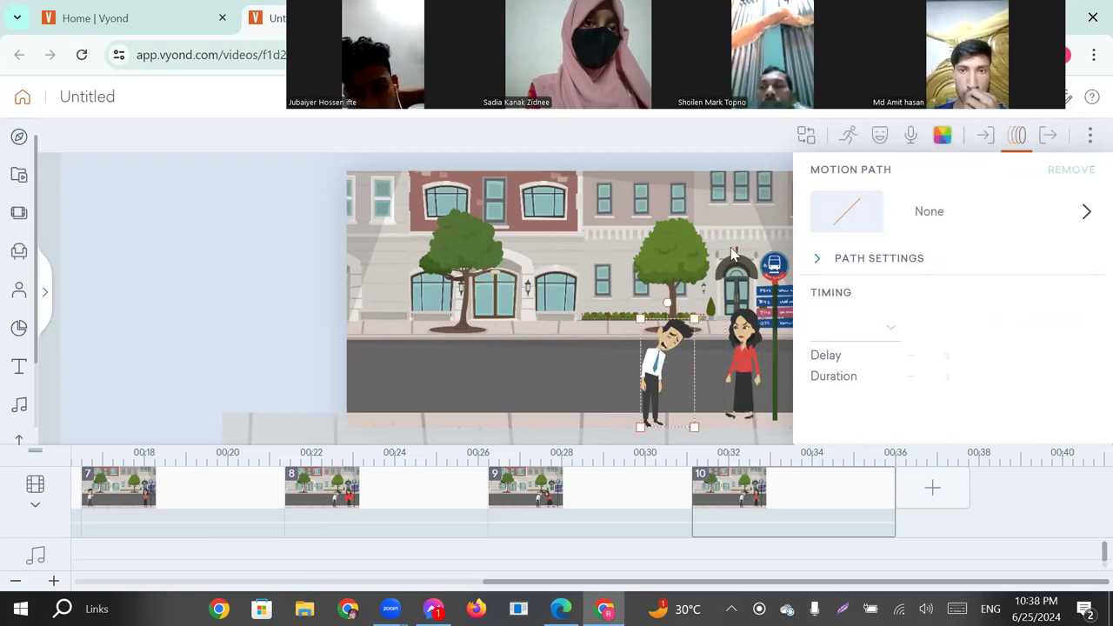
{"action": "left_click", "coordinate": [848, 137]}
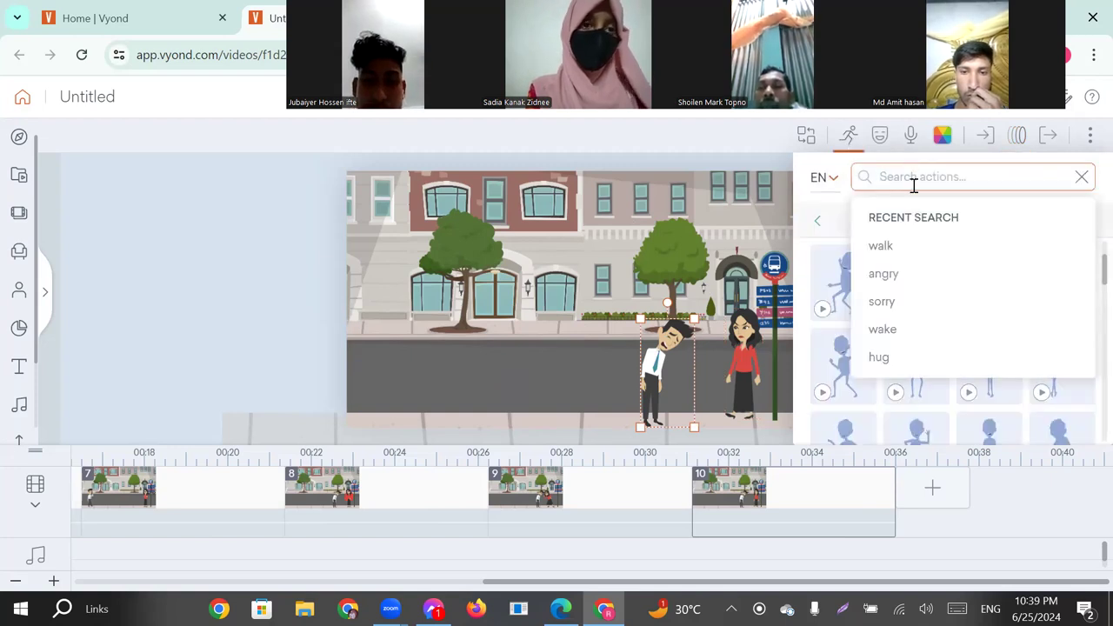
{"action": "left_click", "coordinate": [882, 357]}
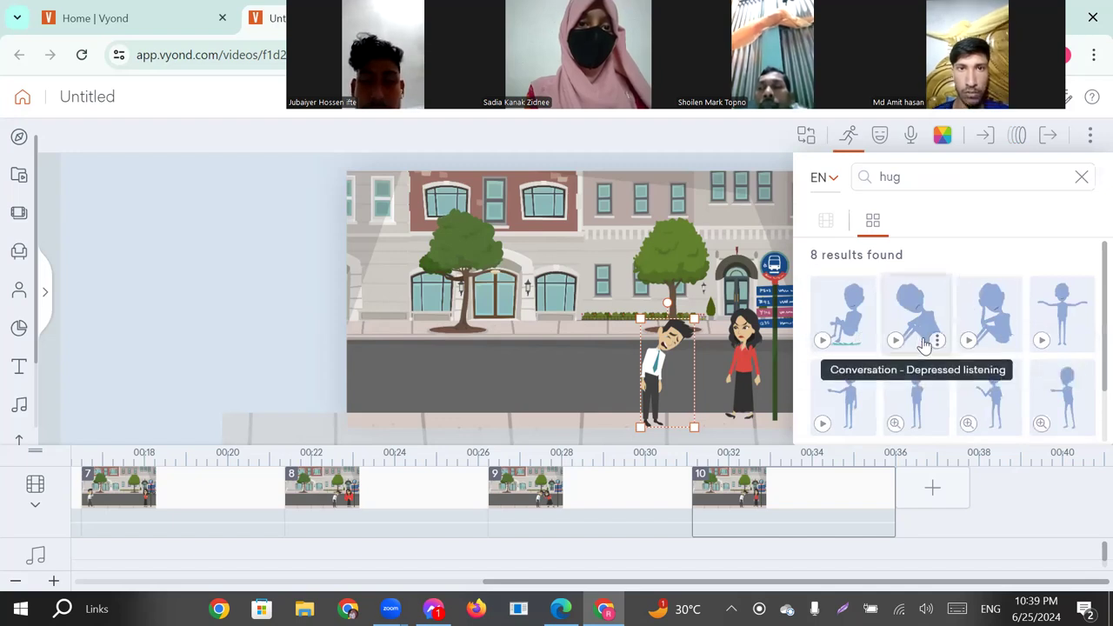
{"action": "left_click", "coordinate": [993, 308]}
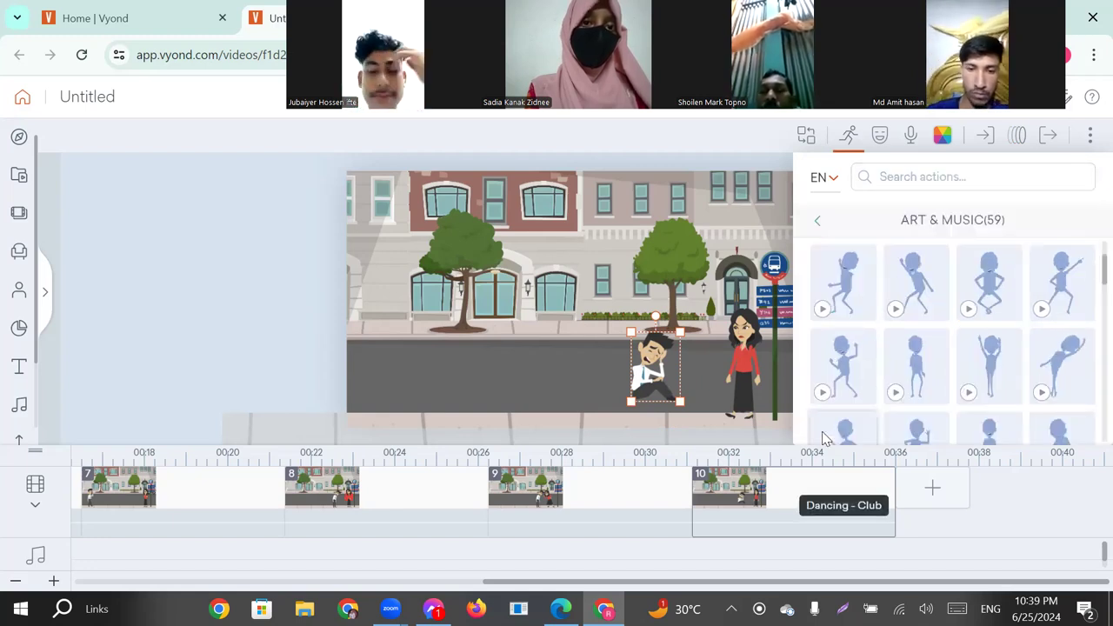
{"action": "left_click_drag", "start_coordinate": [828, 442], "coordinate": [588, 410]}
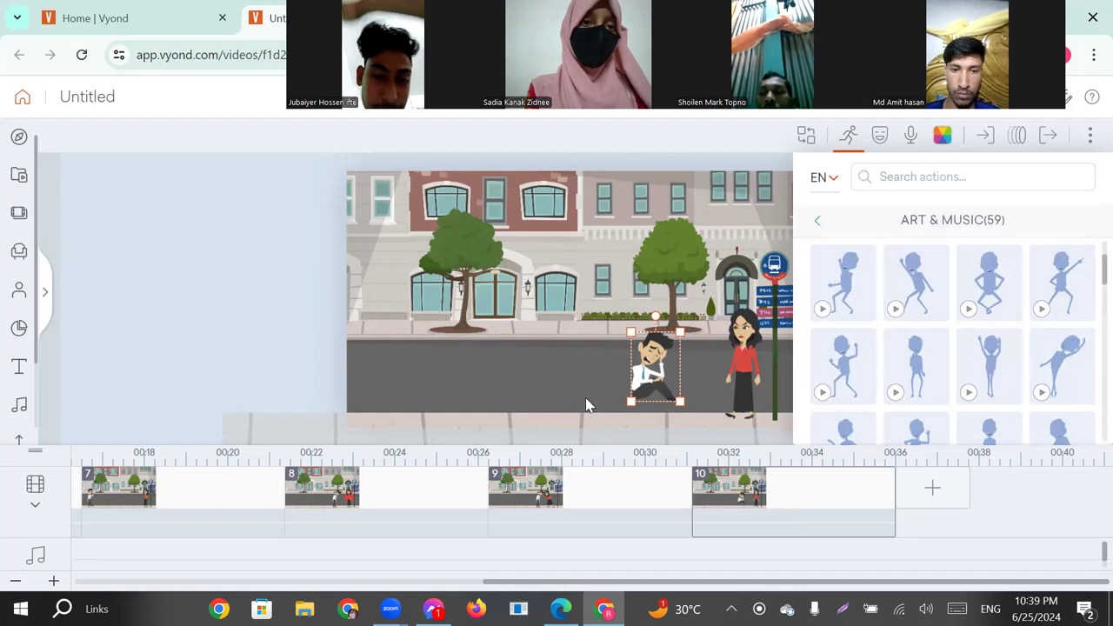
Search the man's actions for "wake" in scene 1 and apply the animated version of his seated, arms-raised pose.
{"action": "left_click", "coordinate": [436, 531]}
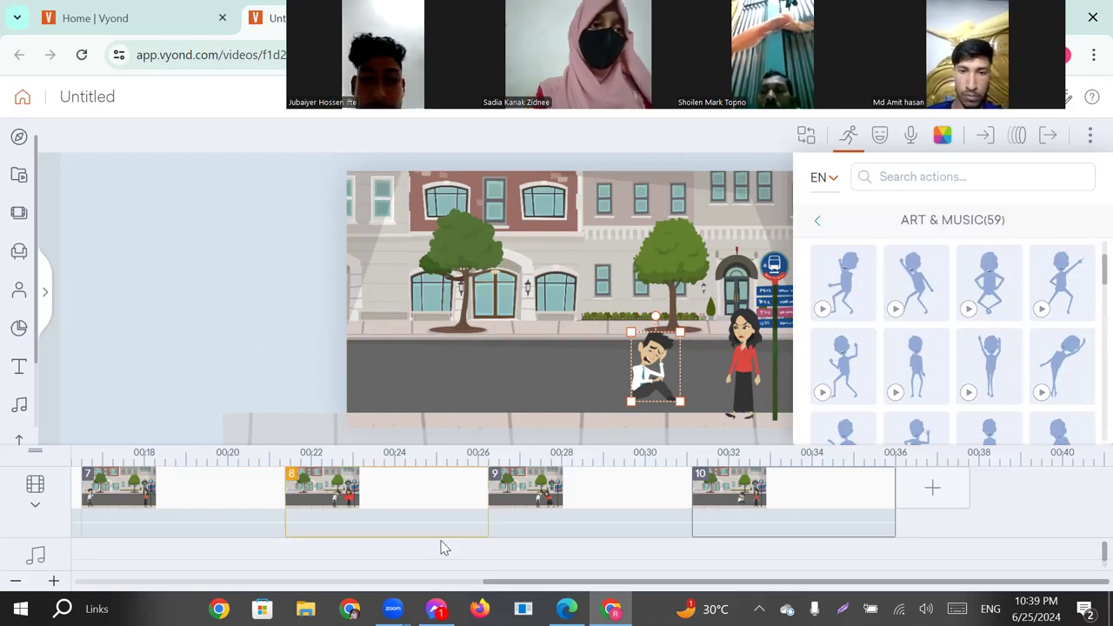
{"action": "left_click_drag", "start_coordinate": [513, 587], "coordinate": [22, 539]}
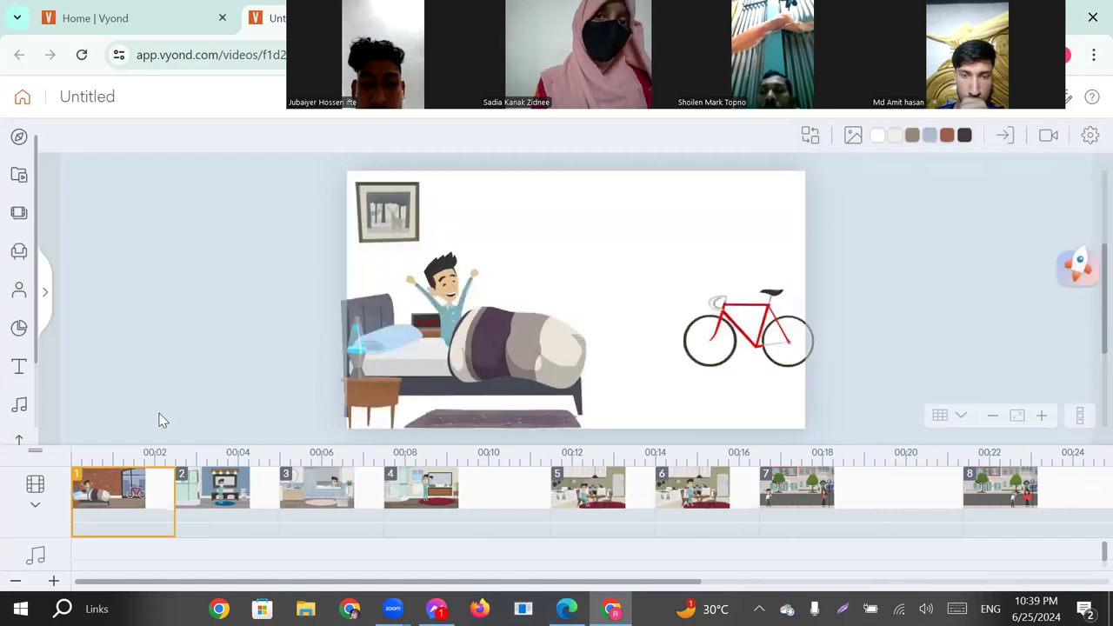
{"action": "left_click", "coordinate": [450, 278]}
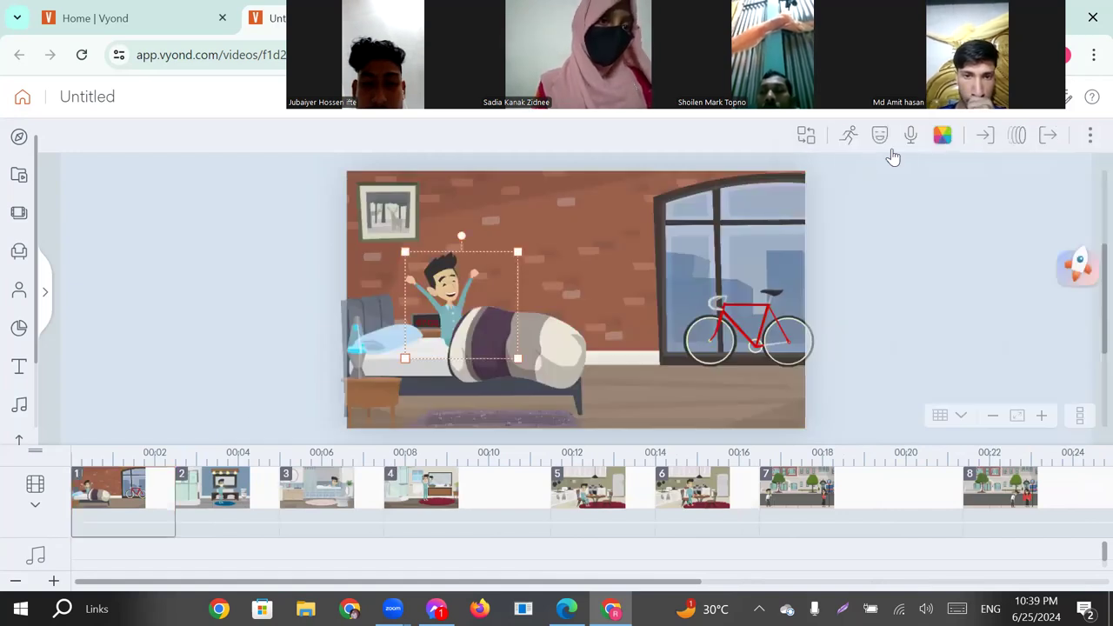
{"action": "left_click", "coordinate": [849, 139]}
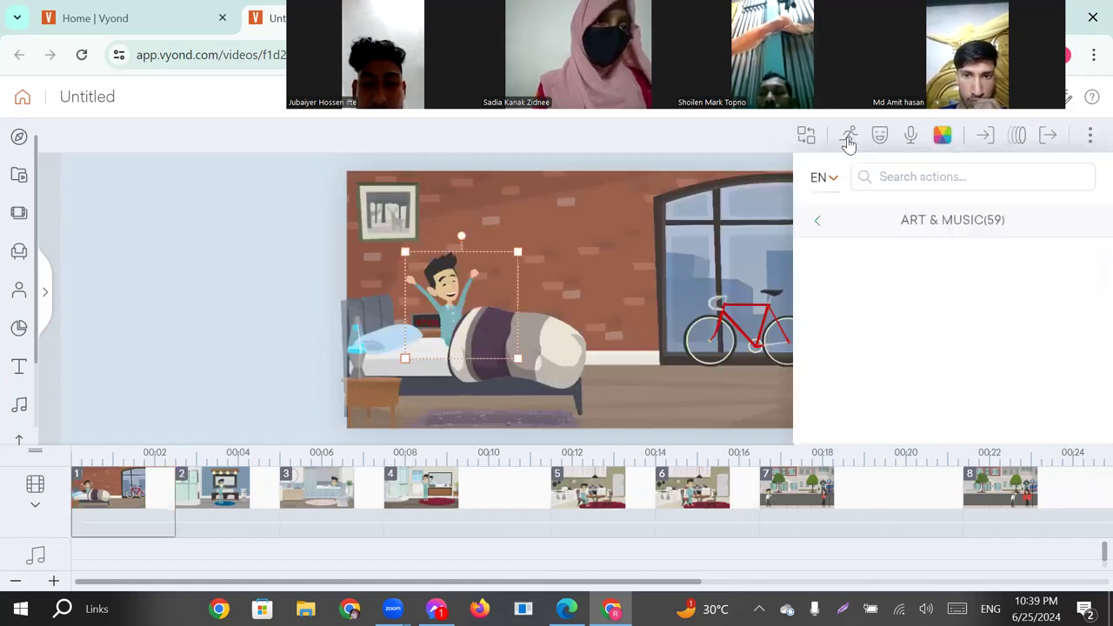
{"action": "left_click", "coordinate": [896, 178]}
{"action": "left_click", "coordinate": [883, 358]}
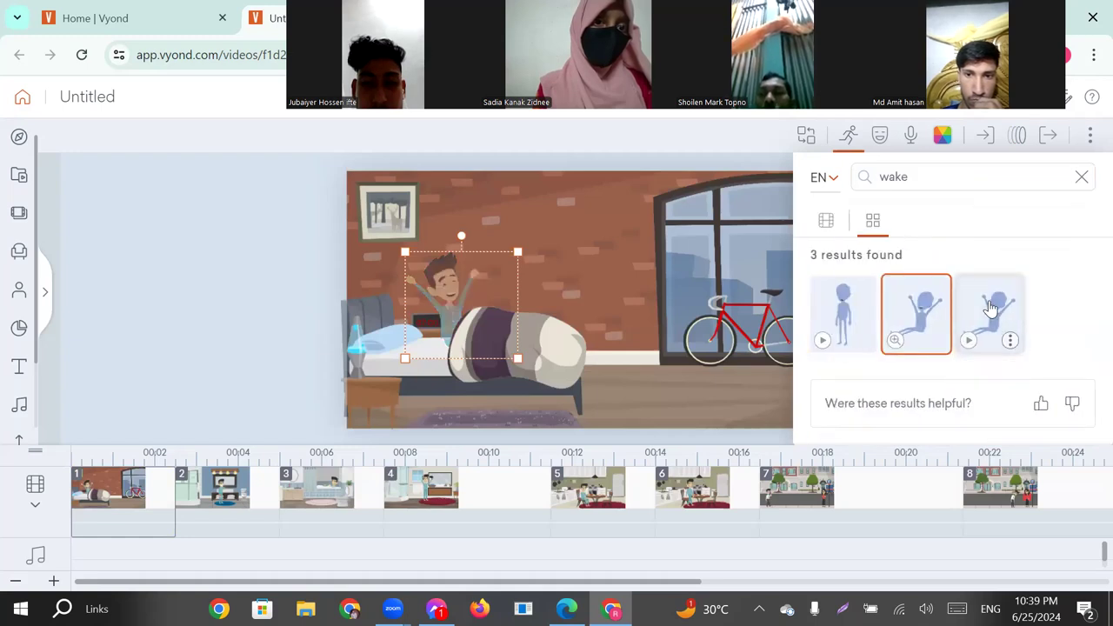
{"action": "left_click", "coordinate": [991, 308]}
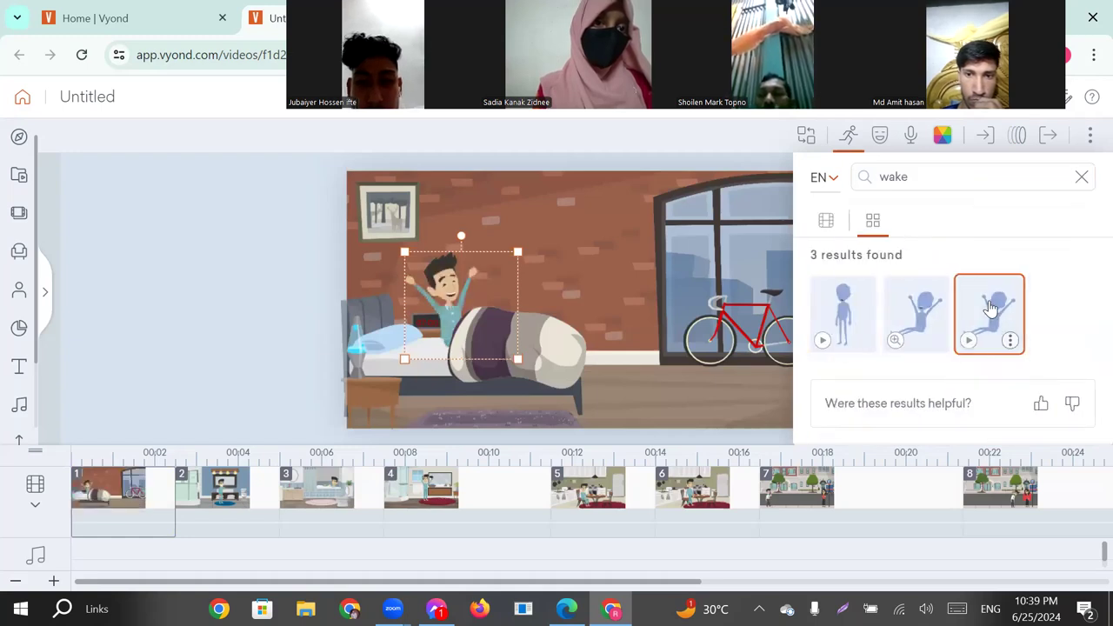
{"action": "left_click", "coordinate": [1083, 178]}
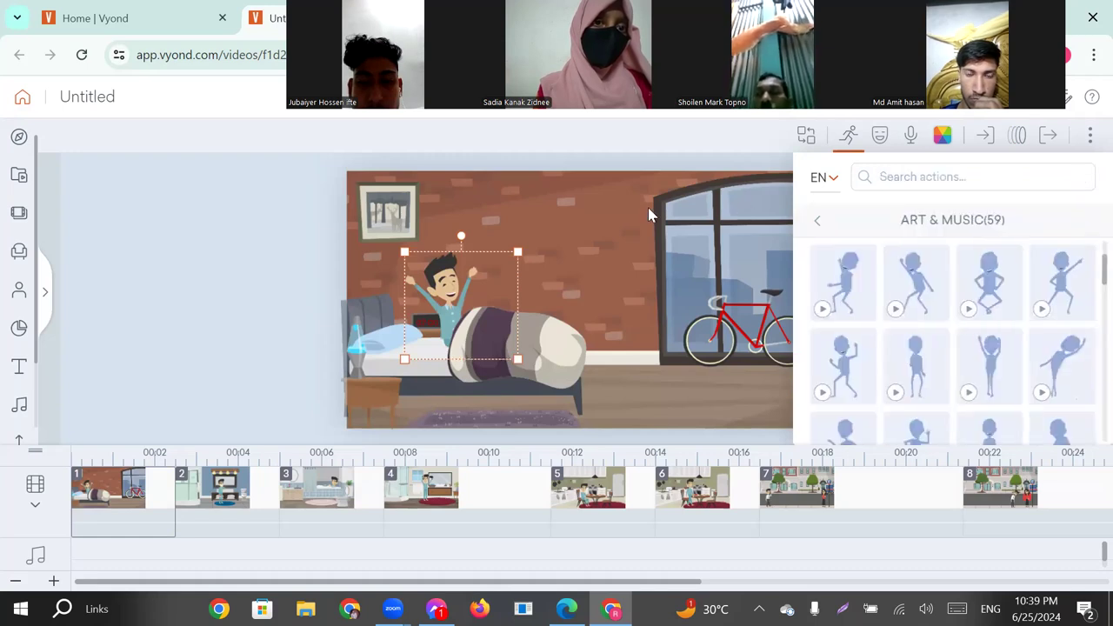
{"action": "left_click", "coordinate": [266, 243]}
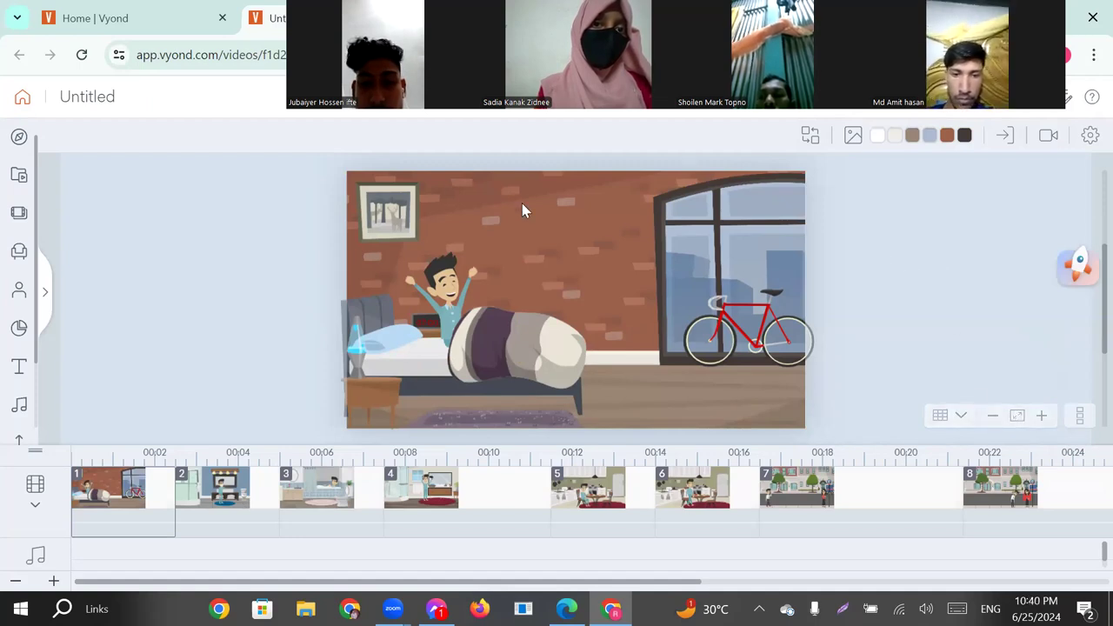
Preview the video, exit the preview once it has played, and return to scene 1.
{"action": "left_click", "coordinate": [787, 108]}
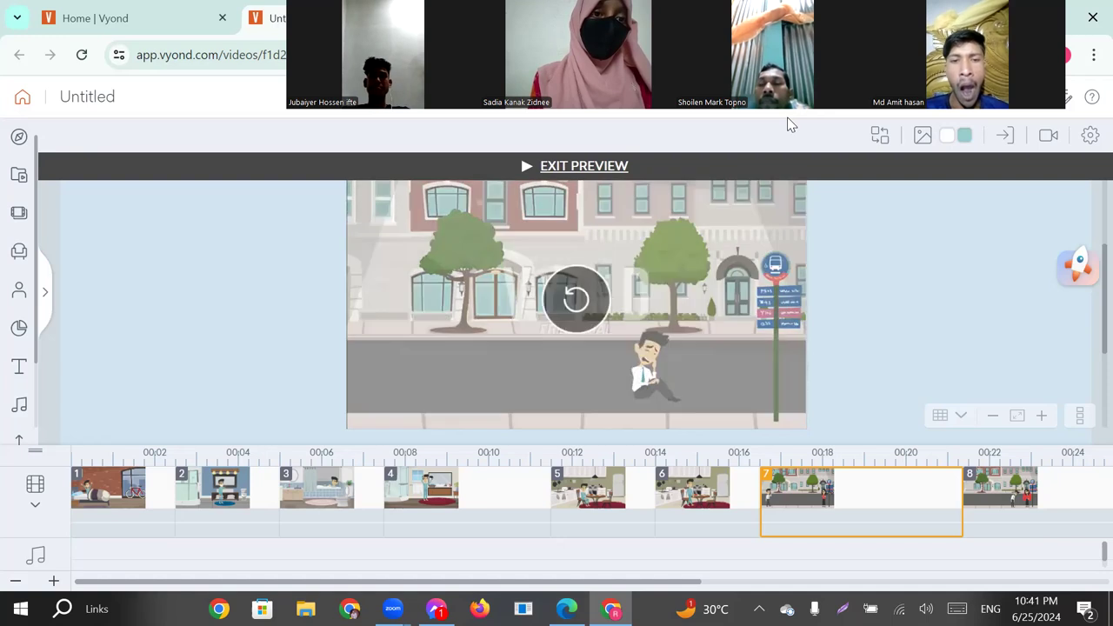
{"action": "left_click", "coordinate": [577, 166]}
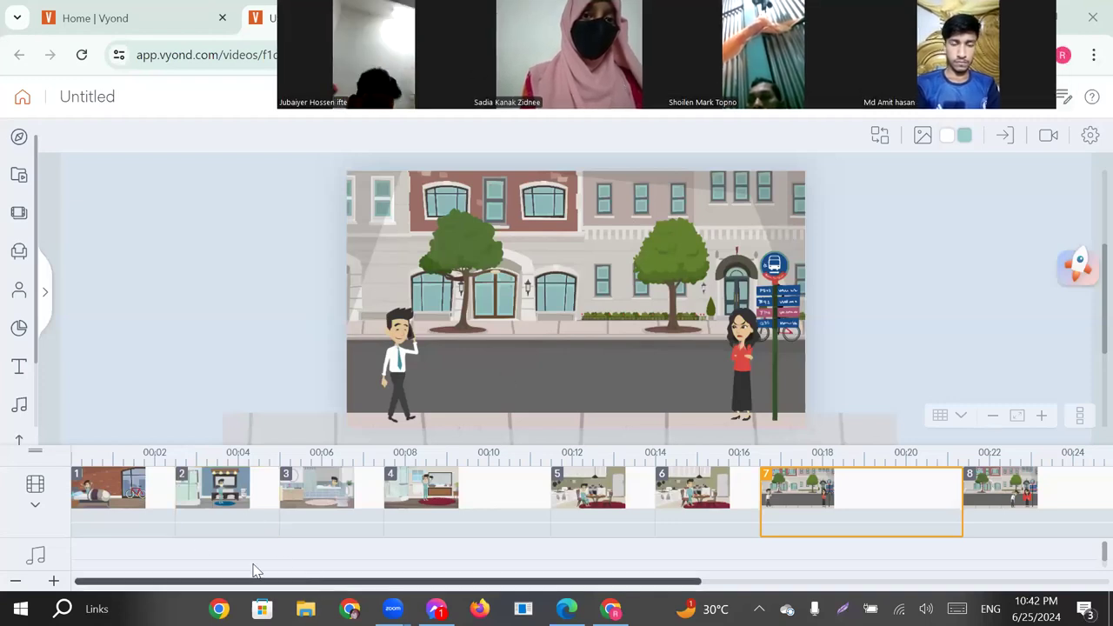
{"action": "left_click", "coordinate": [111, 500]}
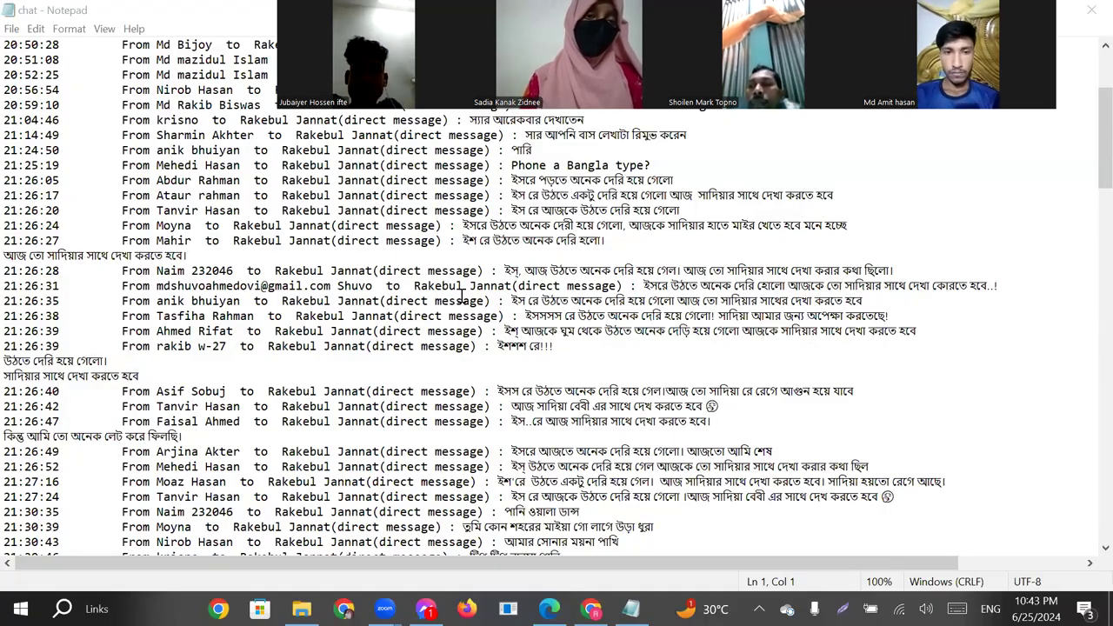
Examine the Bangla messages in the Notepad chat file for a suitable dialog line about waking up late.
{"action": "scroll", "coordinate": [462, 296], "scroll_direction": "up", "scroll_amount": 1}
{"action": "scroll", "coordinate": [461, 296], "scroll_direction": "up", "scroll_amount": 1}
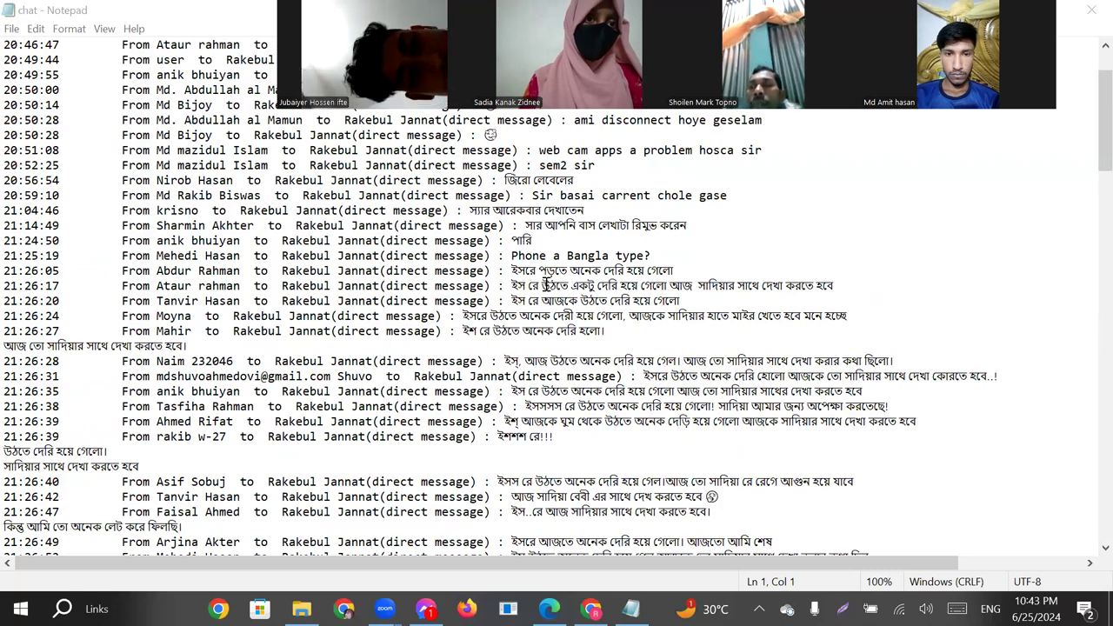
{"action": "scroll", "coordinate": [522, 244], "scroll_direction": "down", "scroll_amount": 1}
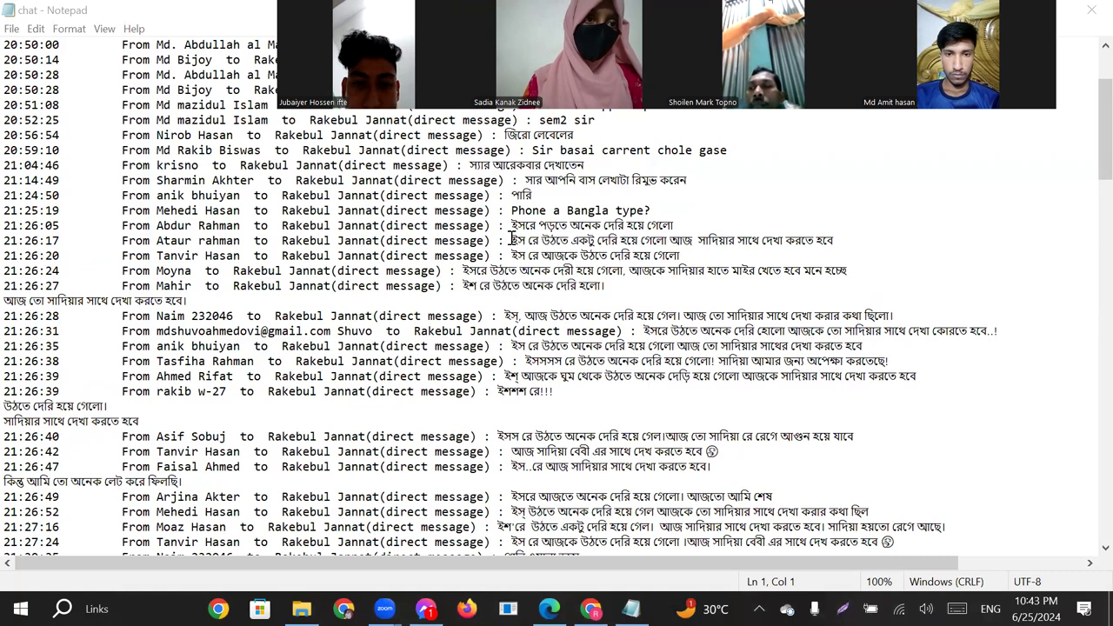
{"action": "left_click_drag", "start_coordinate": [512, 240], "coordinate": [835, 241]}
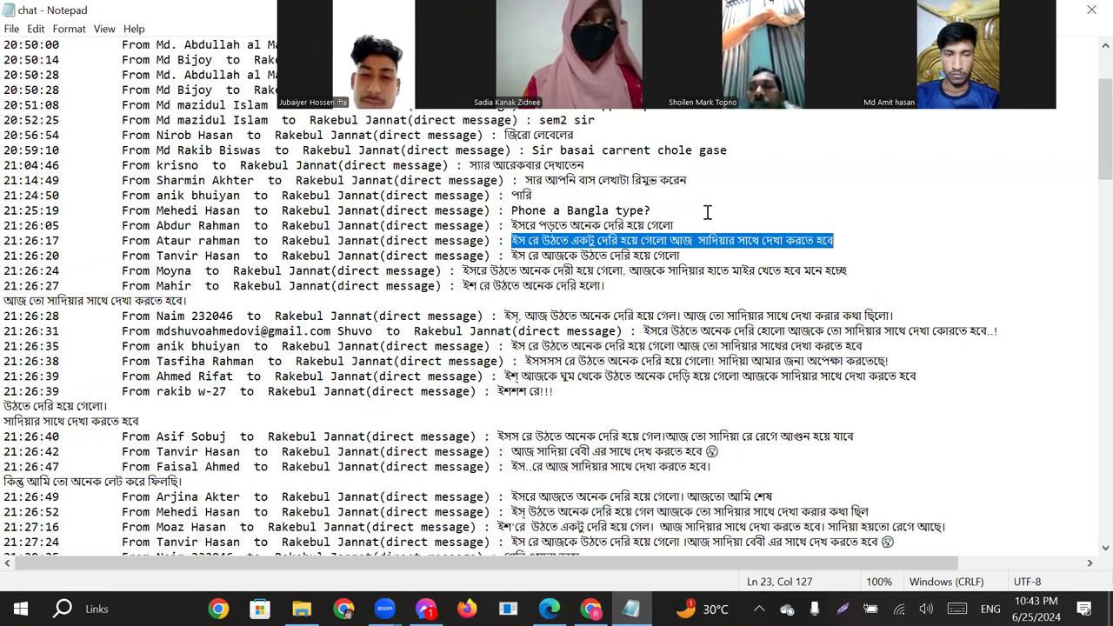
{"action": "left_click", "coordinate": [601, 240]}
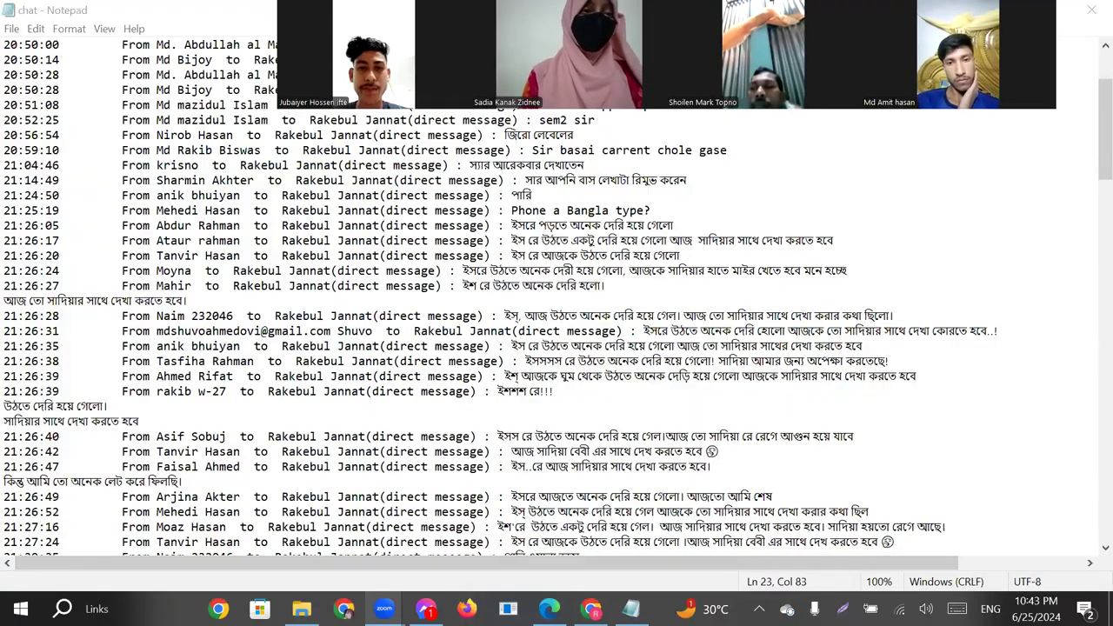
Switch back to Vyond and start a Text-to-Speech dialog for the man in bed in scene 1.
{"action": "mouse_move", "coordinate": [383, 609]}
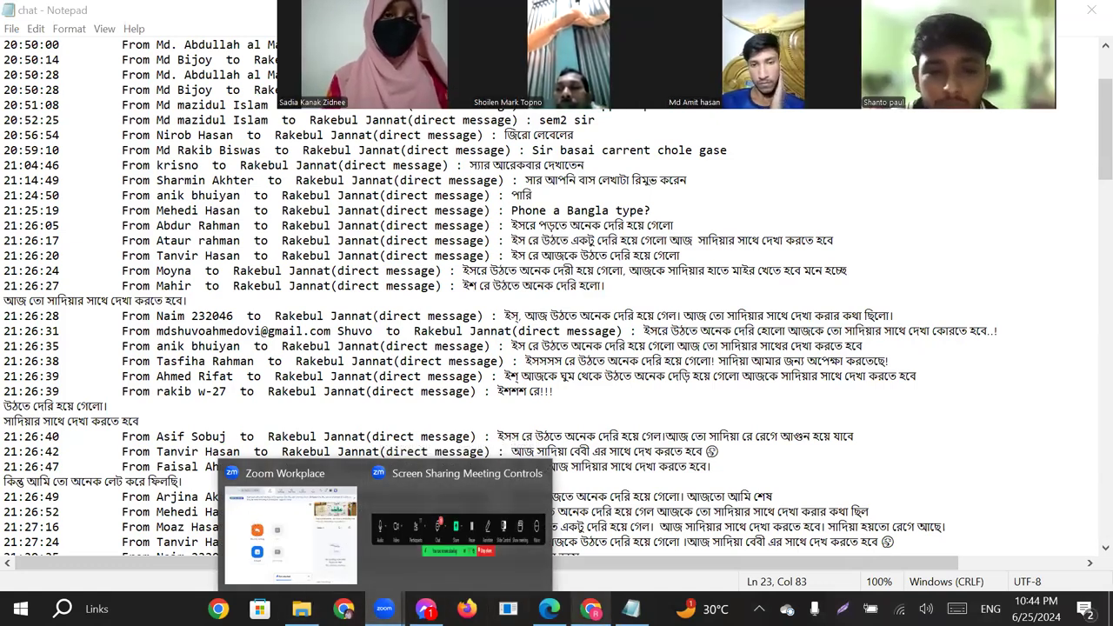
{"action": "left_click", "coordinate": [590, 609]}
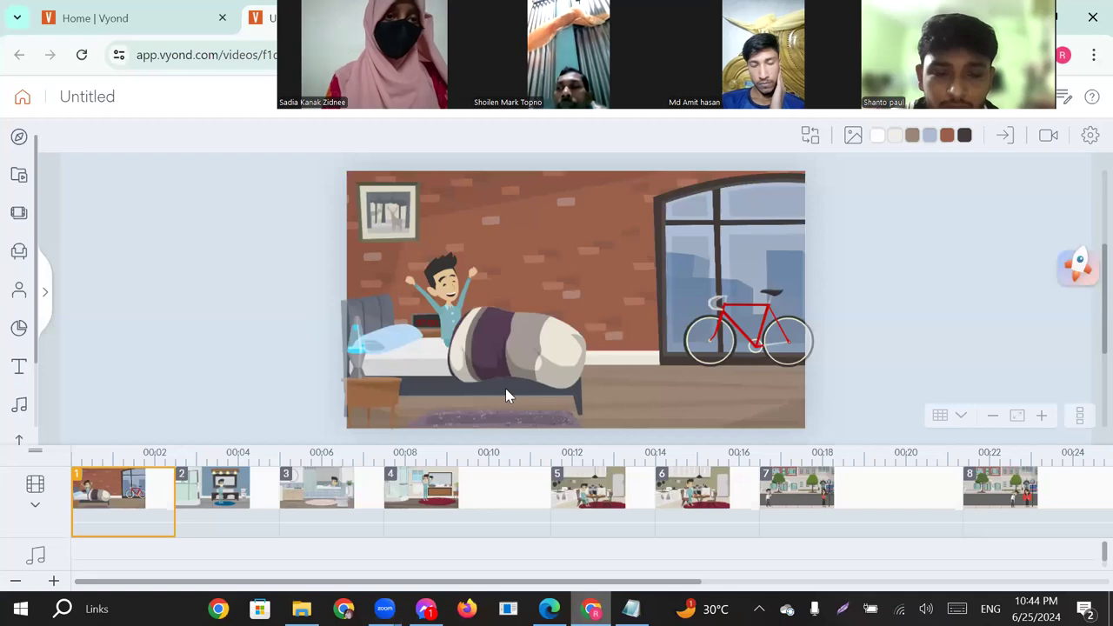
{"action": "left_click", "coordinate": [444, 290]}
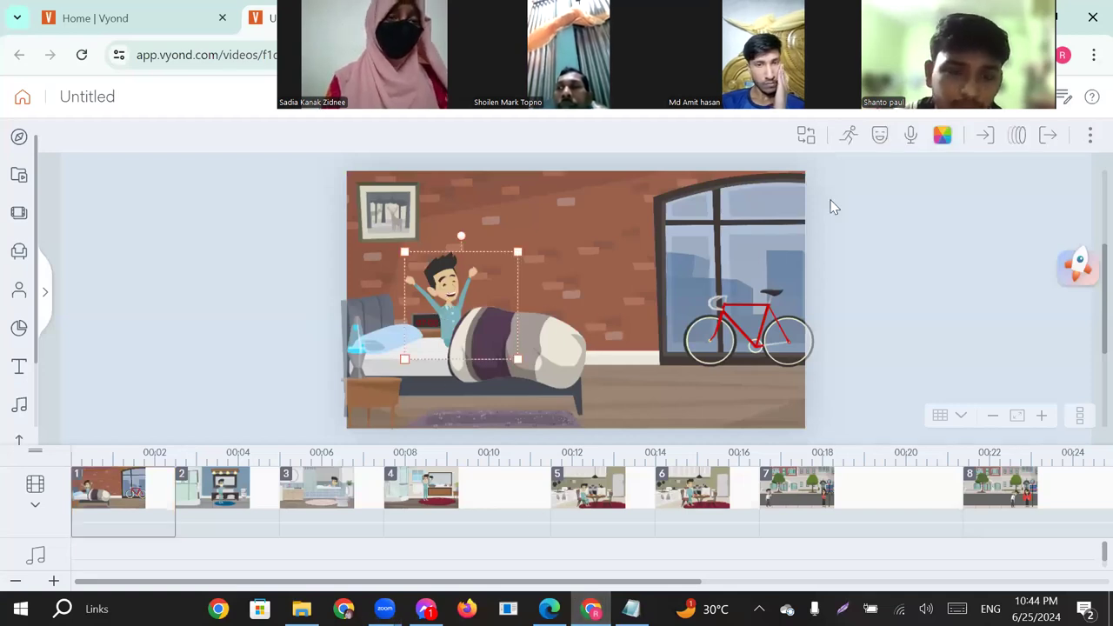
{"action": "left_click", "coordinate": [911, 138]}
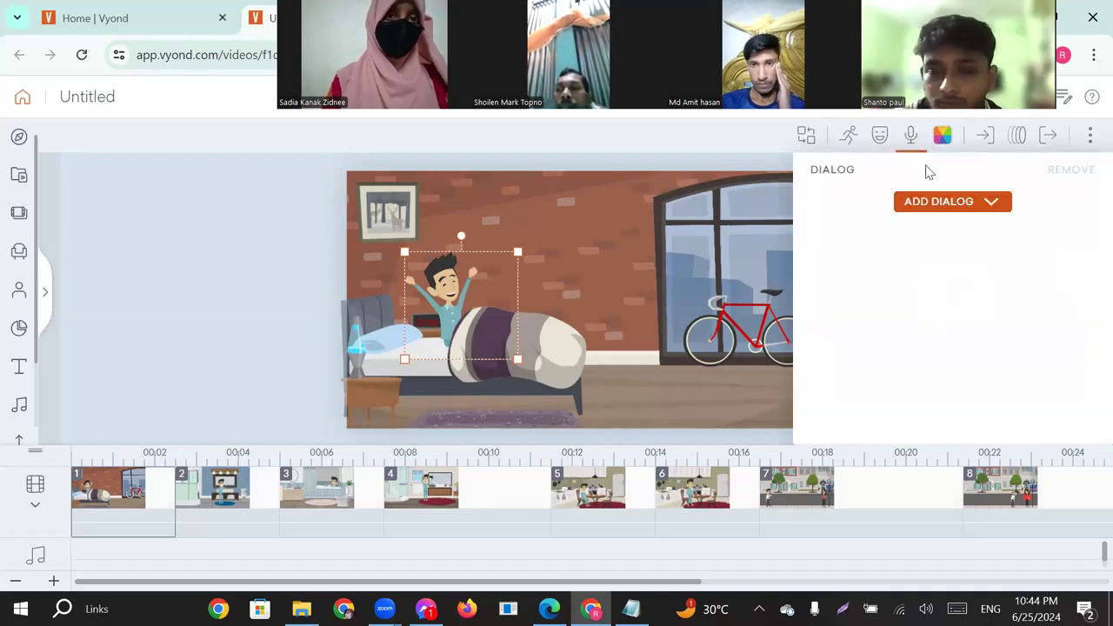
{"action": "left_click", "coordinate": [928, 206]}
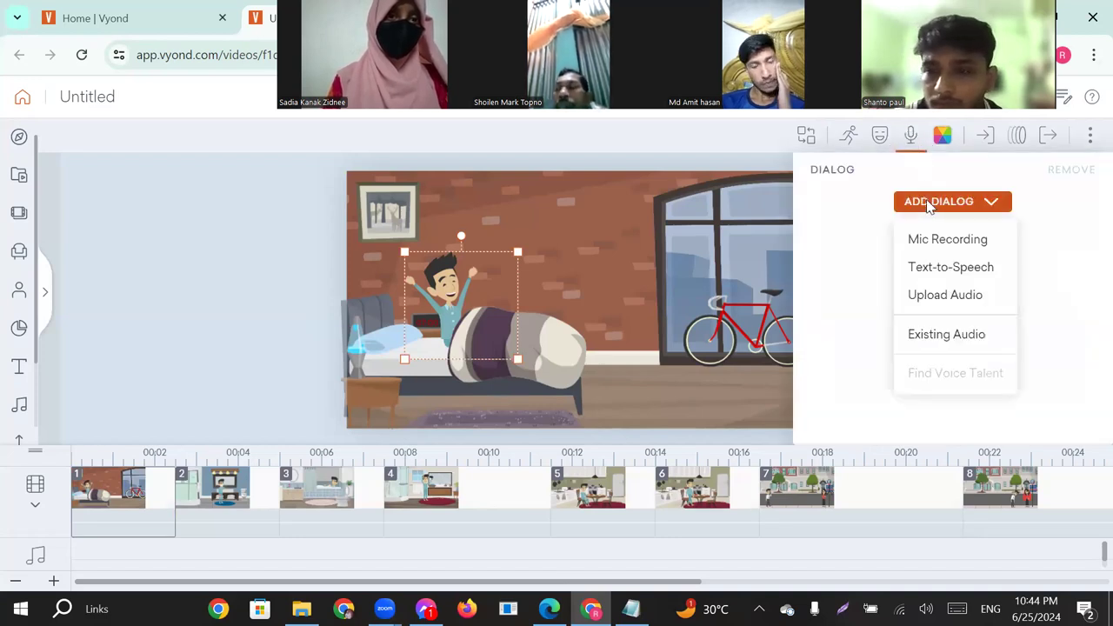
{"action": "left_click", "coordinate": [945, 269]}
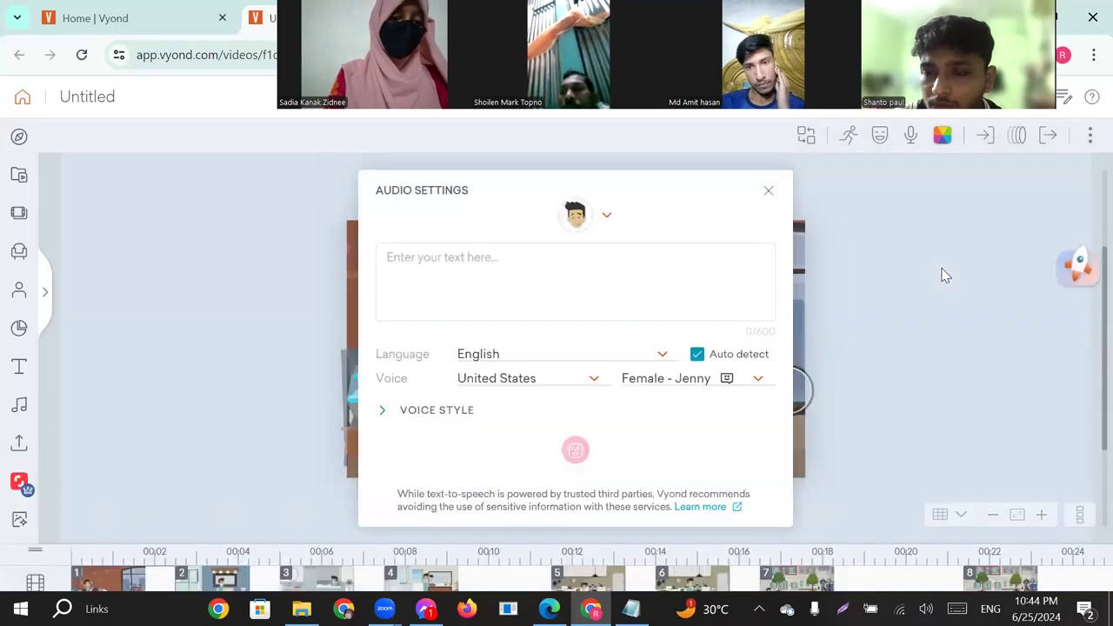
{"action": "left_click", "coordinate": [427, 261]}
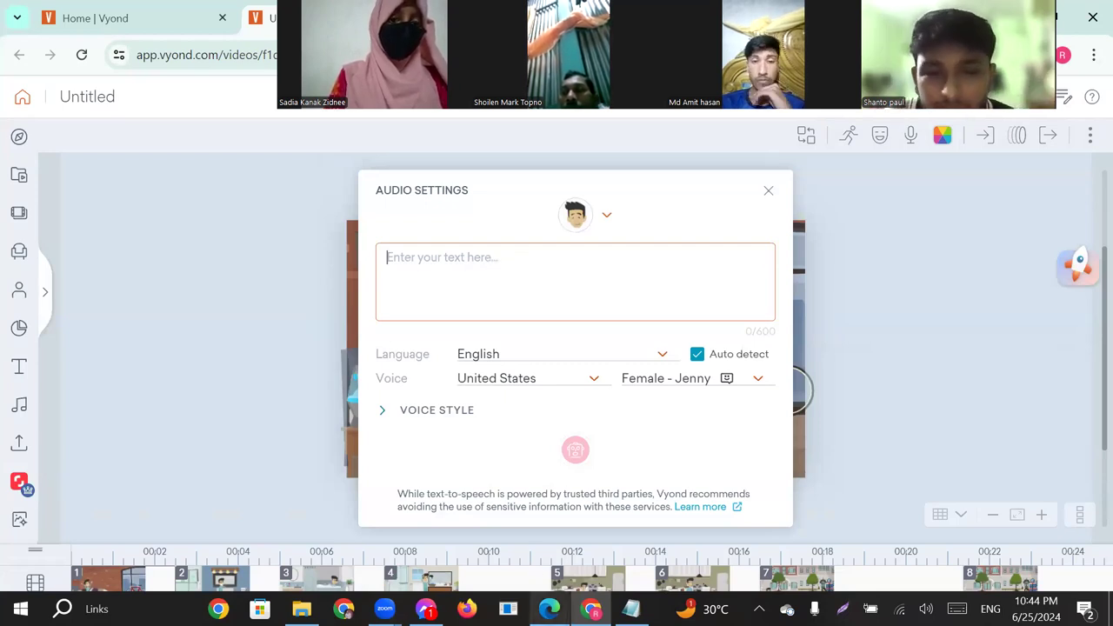
Copy the chat message beginning "ইসরে উঠতে অনেক দেরী হয়ে গেলো" from the Notepad chat file.
{"action": "left_click", "coordinate": [631, 609]}
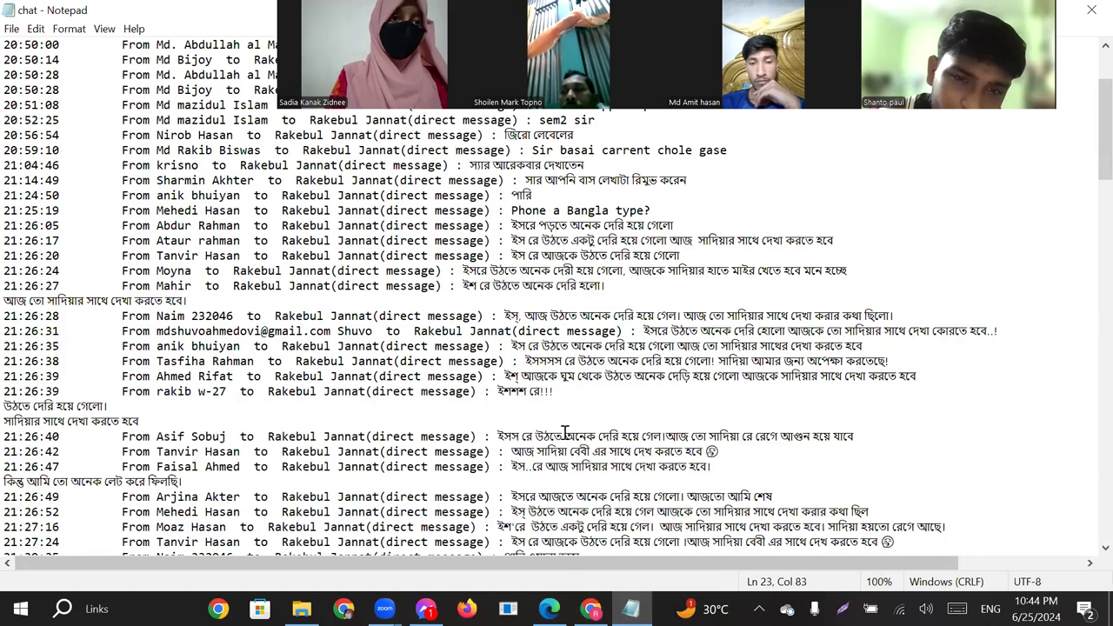
{"action": "scroll", "coordinate": [566, 432], "scroll_direction": "up", "scroll_amount": 2}
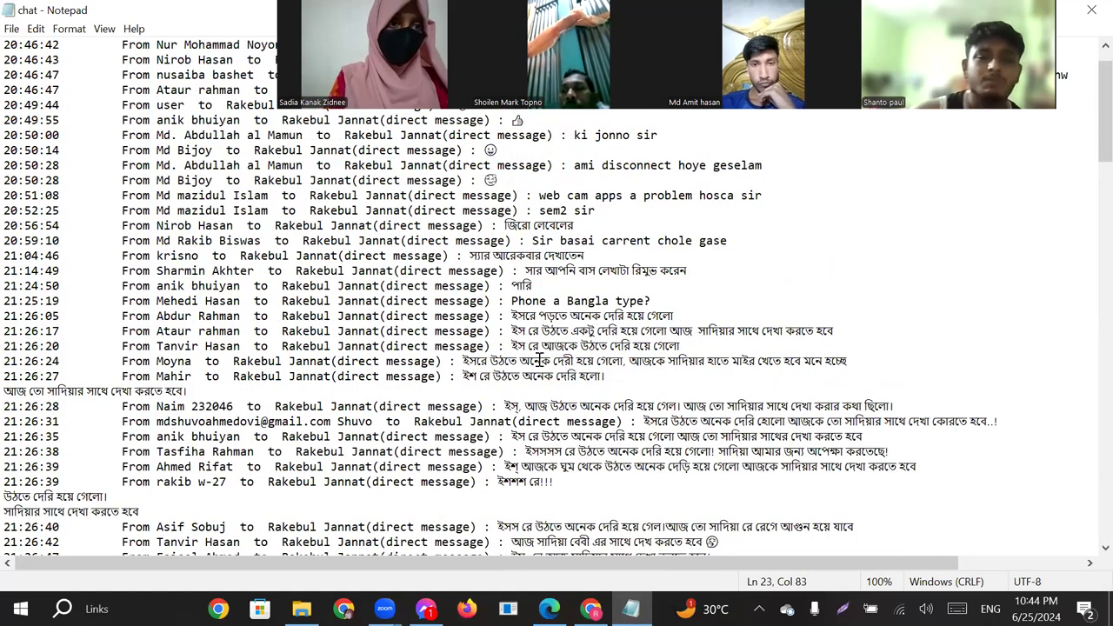
{"action": "left_click_drag", "start_coordinate": [463, 361], "coordinate": [841, 364]}
{"action": "left_click", "coordinate": [630, 361]}
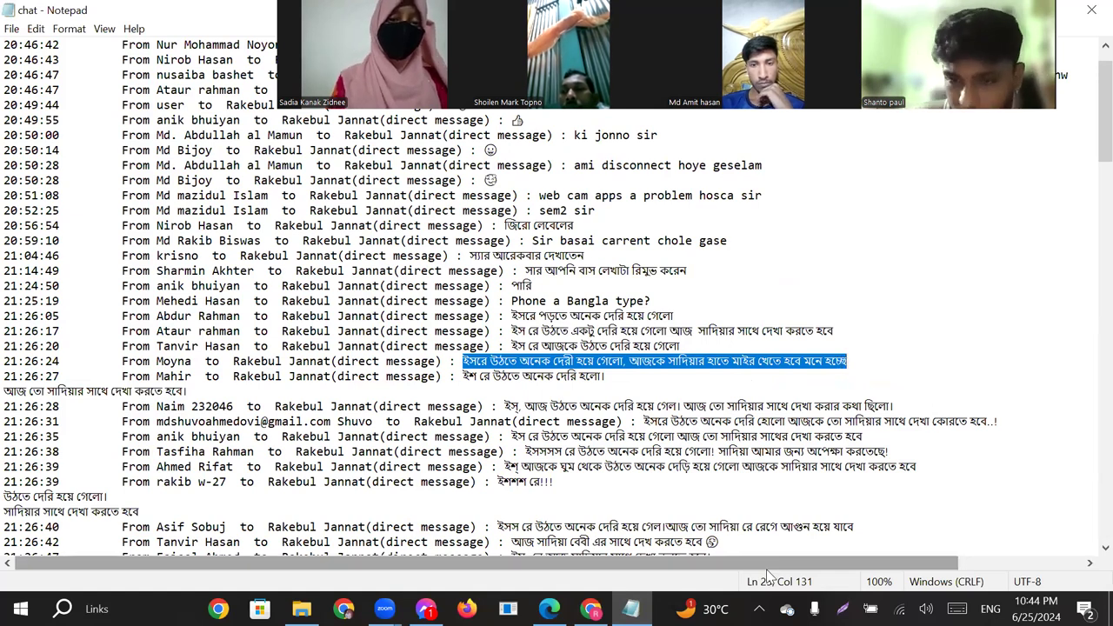
Paste the copied Bangla line as the man's speech text in Vyond, adding a comma after "ইসরে" and punctuation at the end.
{"action": "left_click", "coordinate": [591, 609]}
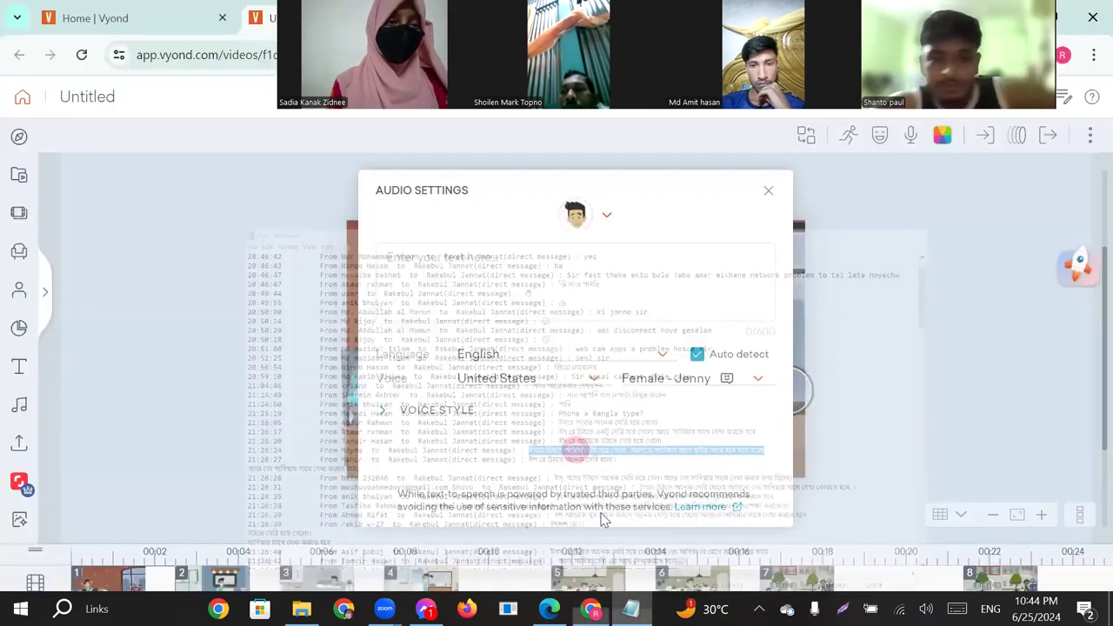
{"action": "type", "text": "ইসরে উঠতে অনেক দেরী হয়ে গেলো, আজকে সাদিয়ার হাতে মাইর খেতে হবে মনে হচ্ছে"}
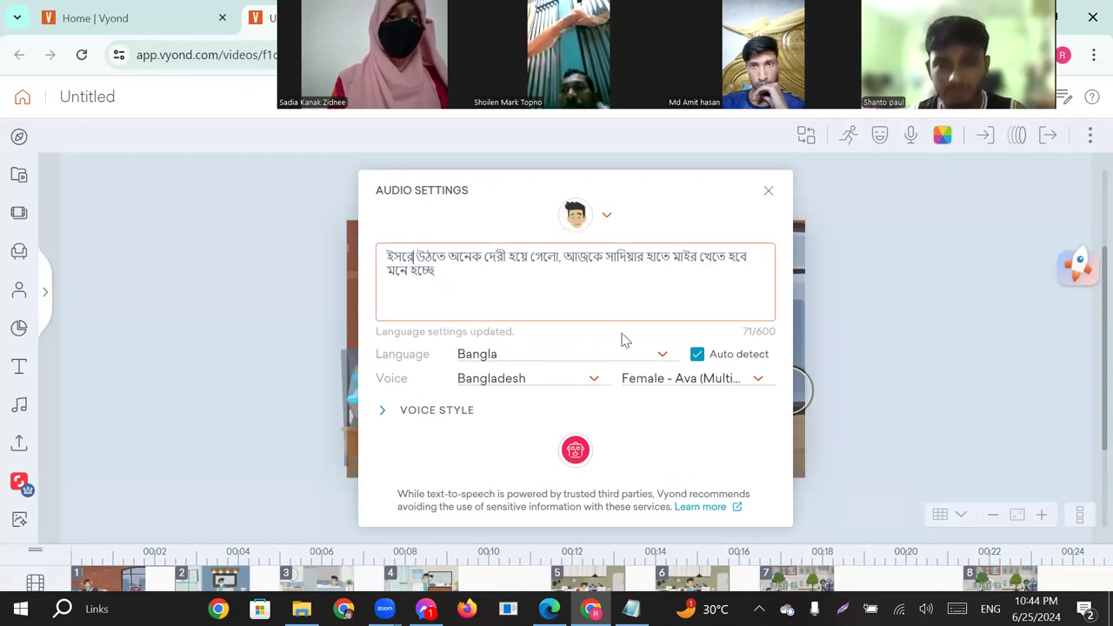
{"action": "type", "text": "।"}
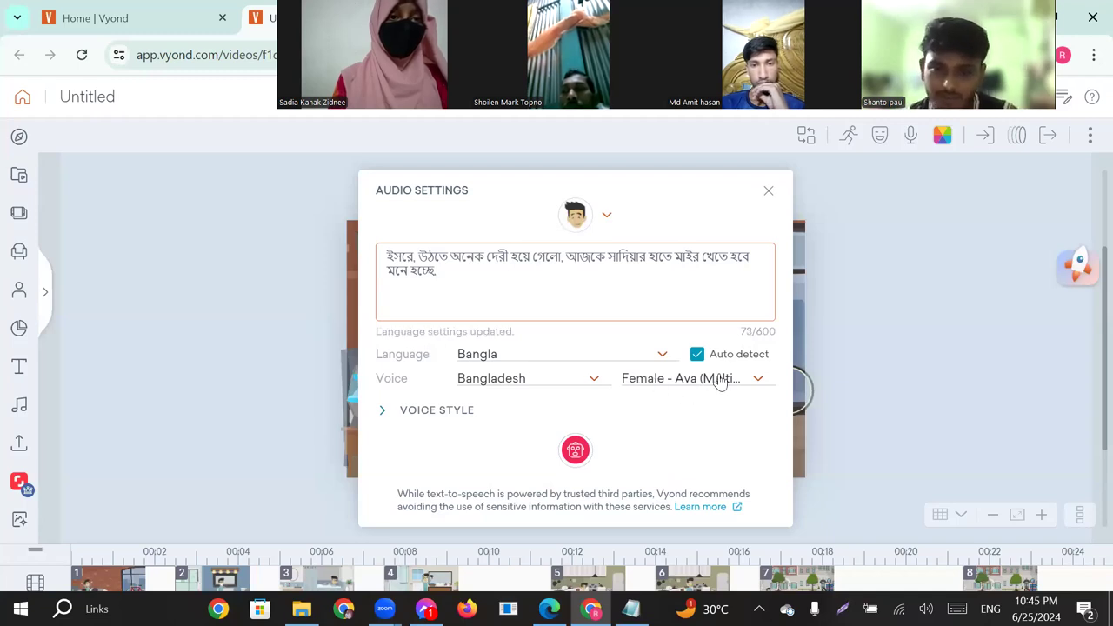
Preview the male Bangladesh voices Andrew, Brian, Florian, Masaru, Pradeep, Remy and Yunyi for the man's speech.
{"action": "left_click", "coordinate": [756, 383]}
{"action": "scroll", "coordinate": [753, 472], "scroll_direction": "down", "scroll_amount": 4}
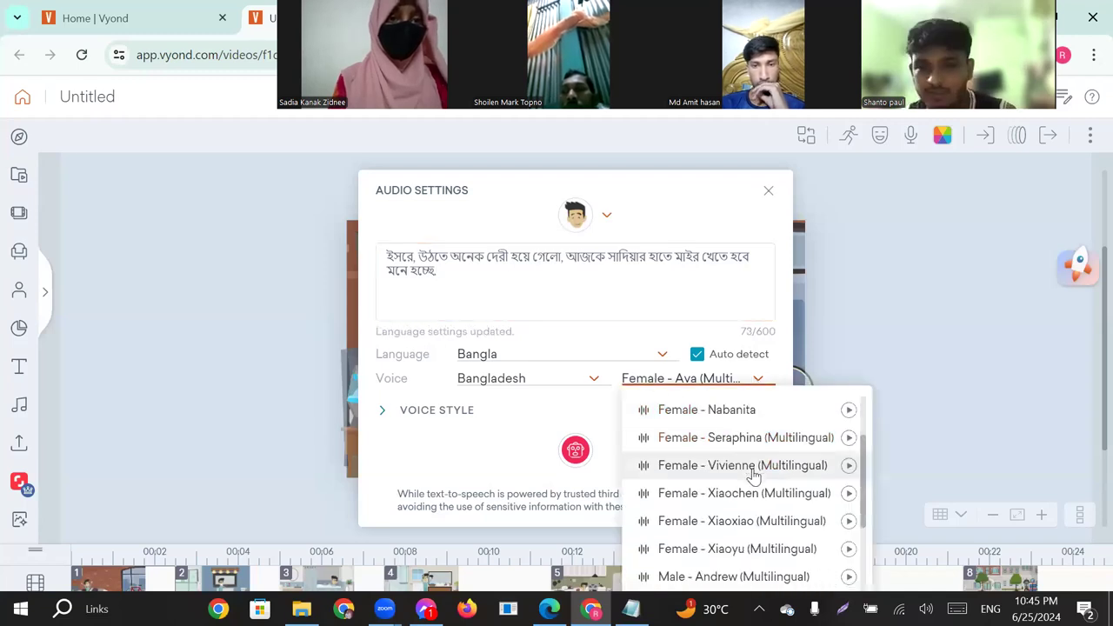
{"action": "scroll", "coordinate": [753, 473], "scroll_direction": "down", "scroll_amount": 1}
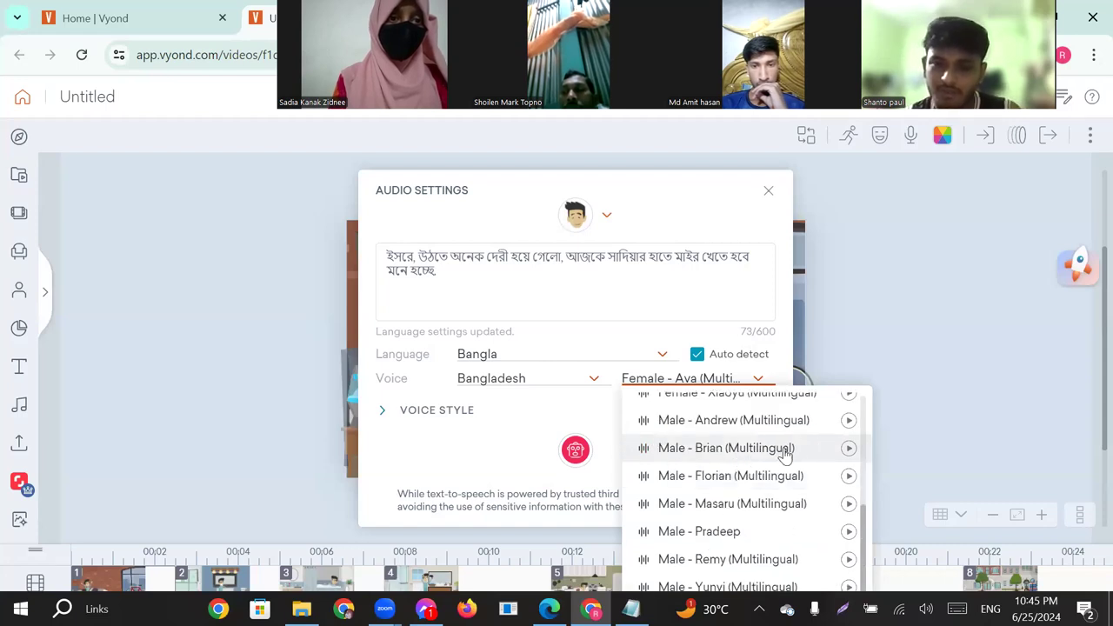
{"action": "left_click", "coordinate": [848, 423]}
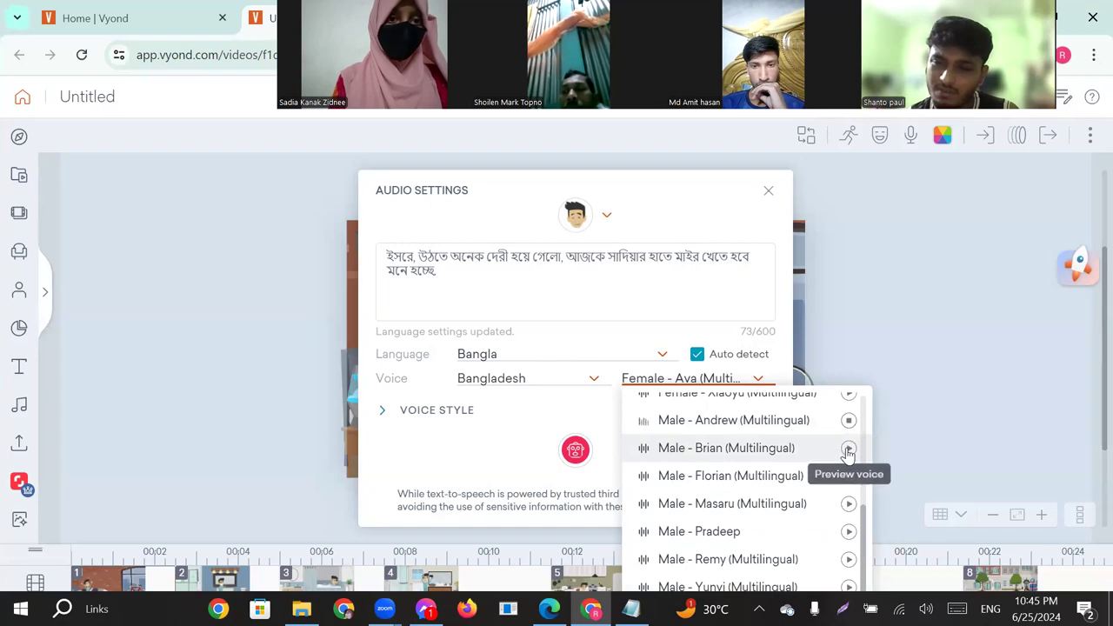
{"action": "left_click", "coordinate": [848, 451]}
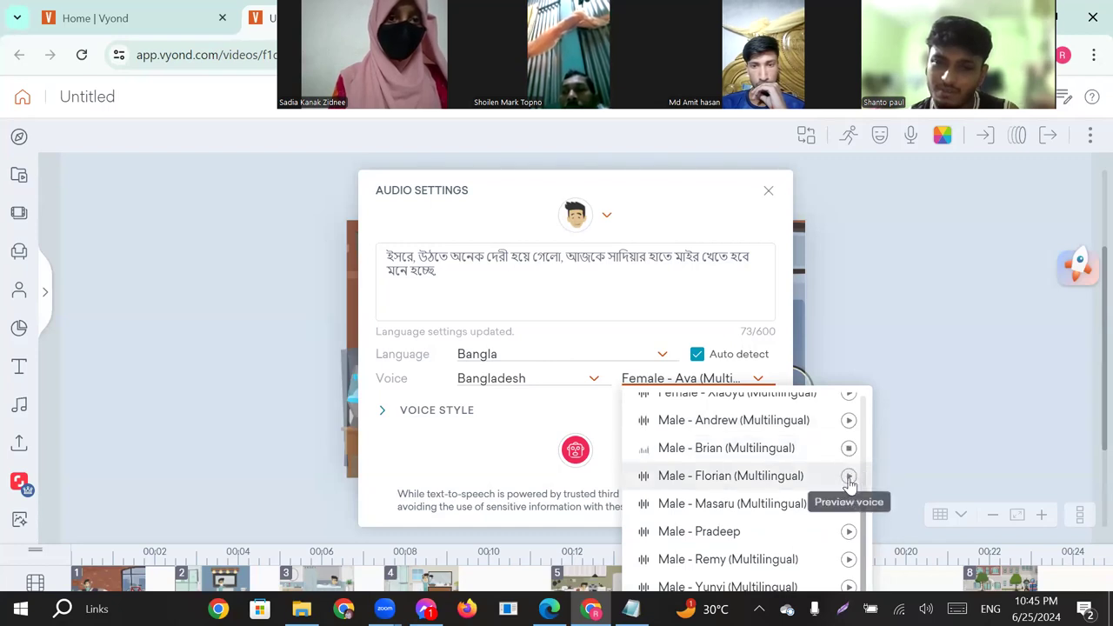
{"action": "left_click", "coordinate": [849, 481]}
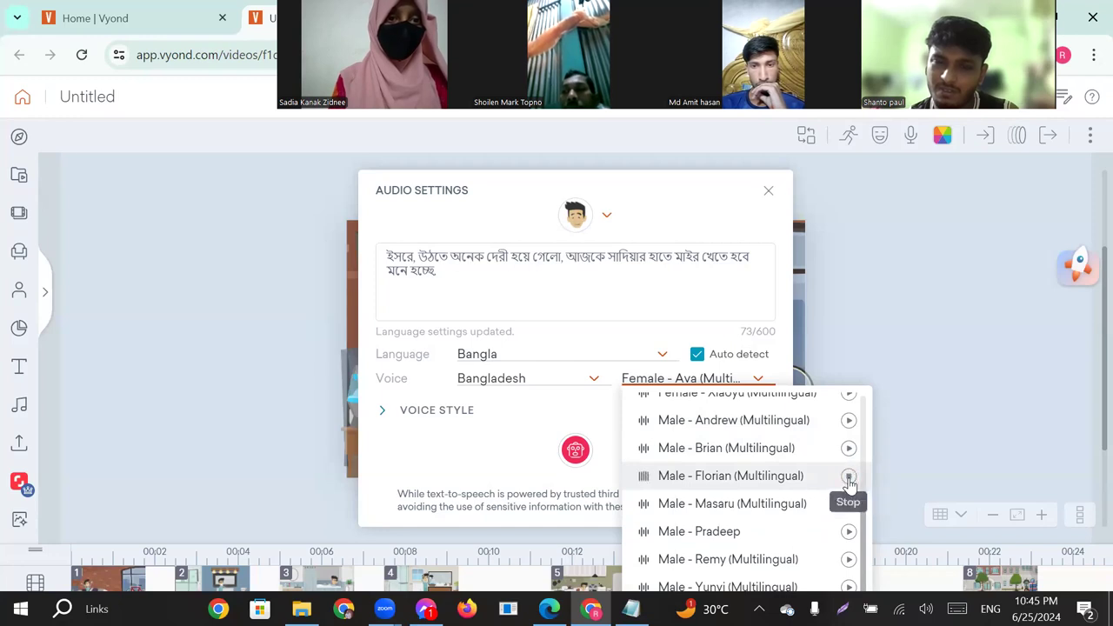
{"action": "left_click", "coordinate": [850, 506]}
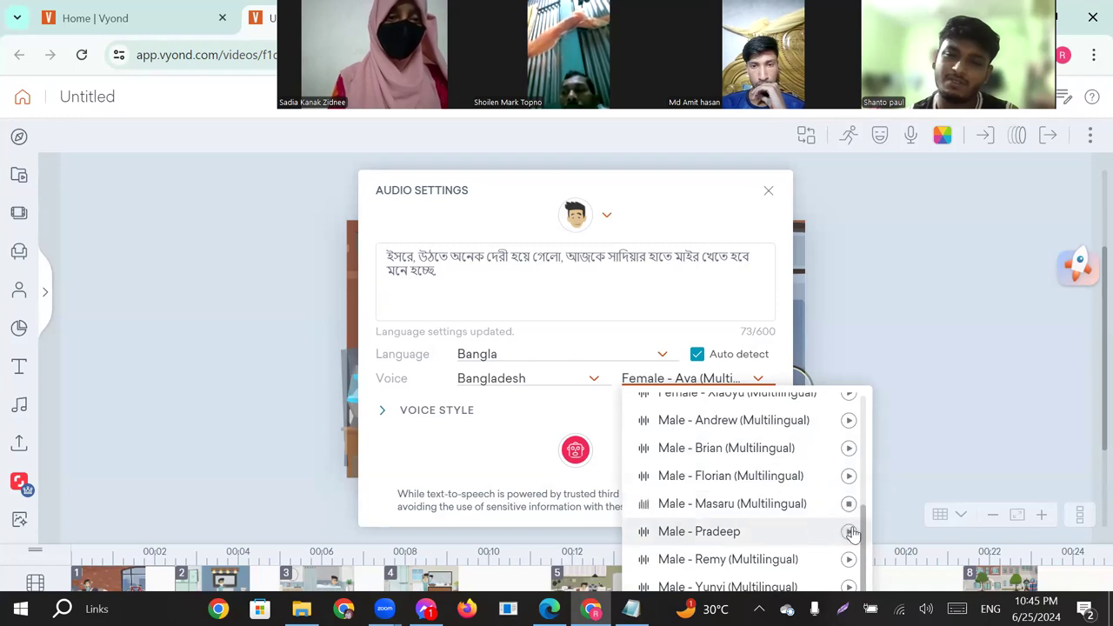
{"action": "left_click", "coordinate": [849, 532]}
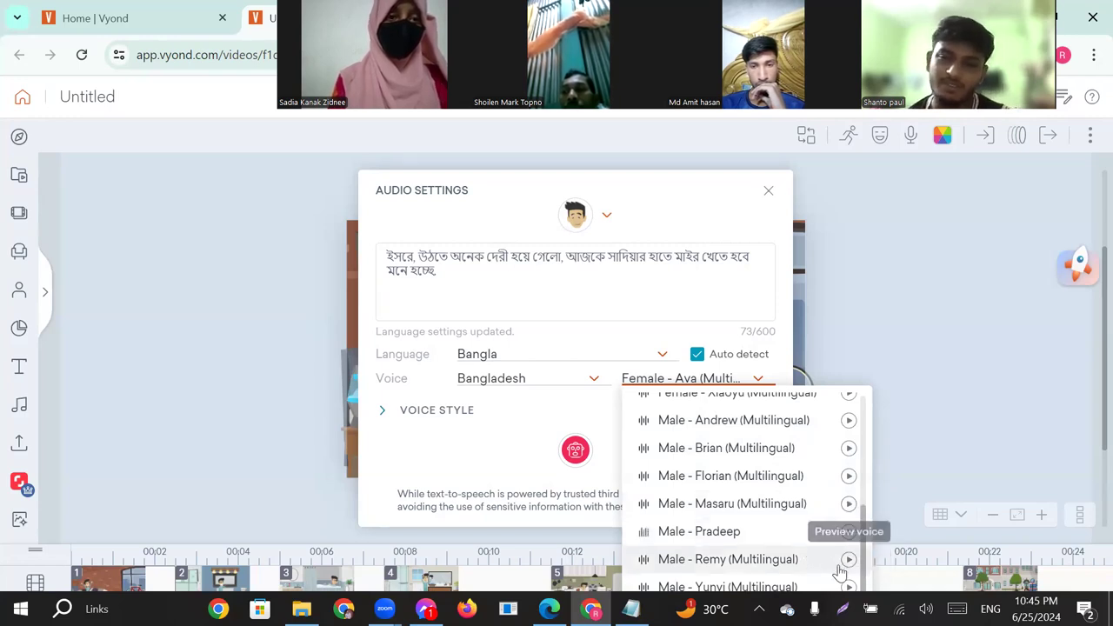
{"action": "left_click", "coordinate": [850, 561]}
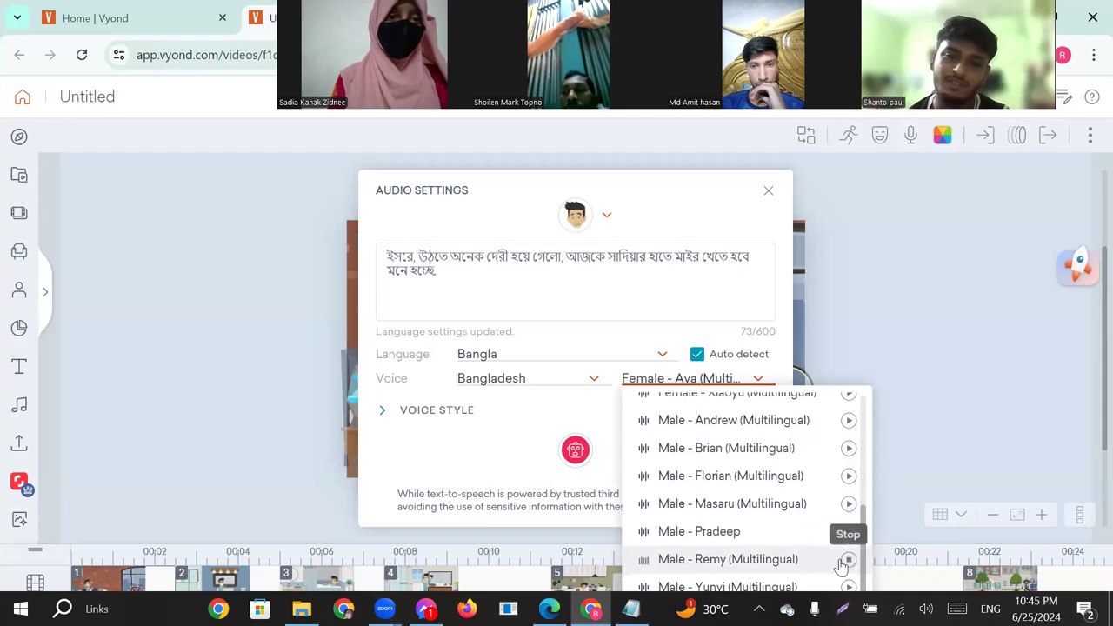
{"action": "left_click", "coordinate": [850, 590]}
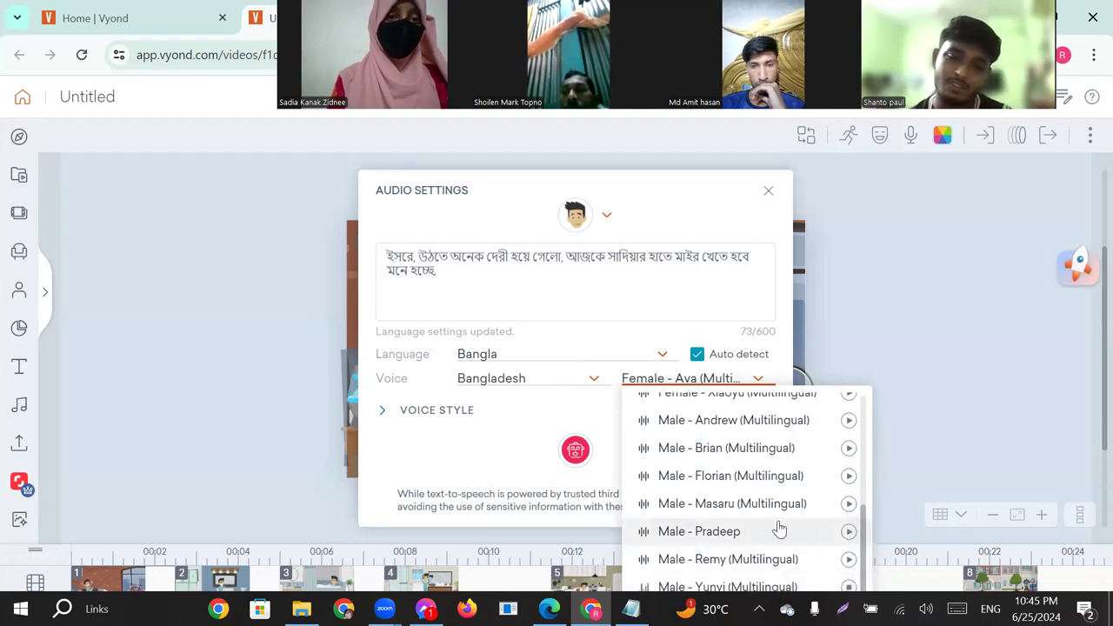
Set the voice to Male - Pradeep, generate the man's speech and play it back.
{"action": "left_click", "coordinate": [845, 532]}
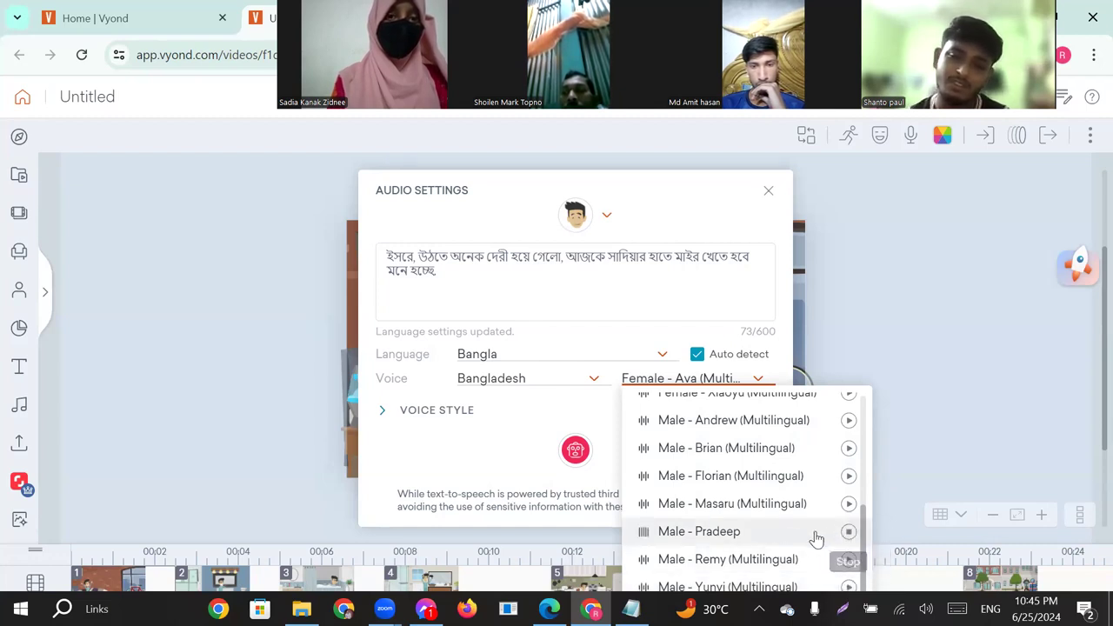
{"action": "left_click", "coordinate": [782, 539]}
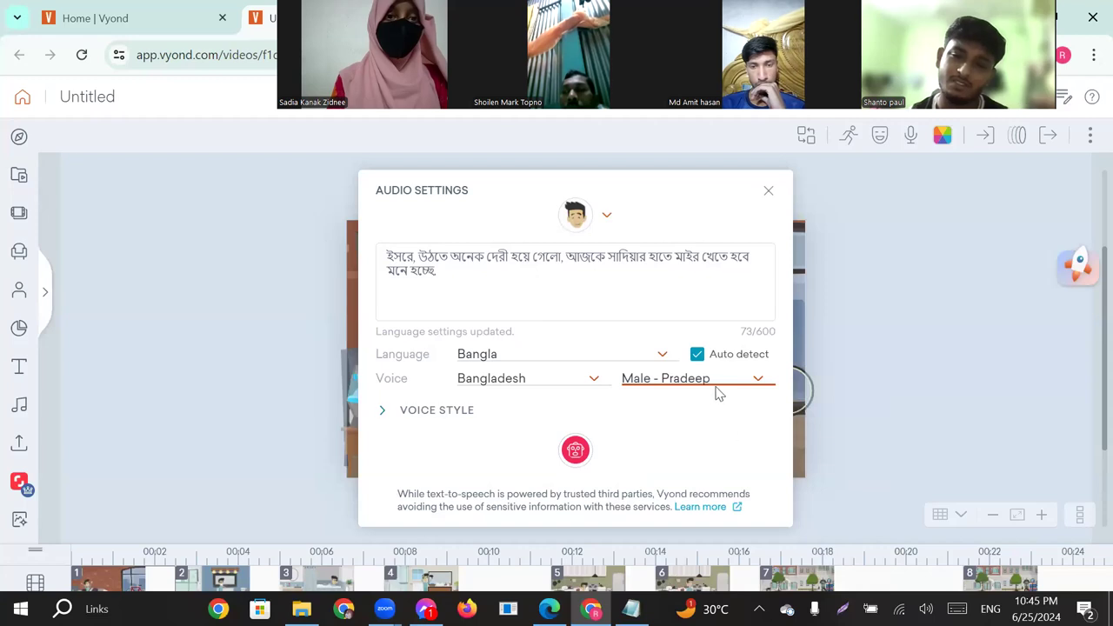
{"action": "left_click", "coordinate": [574, 452]}
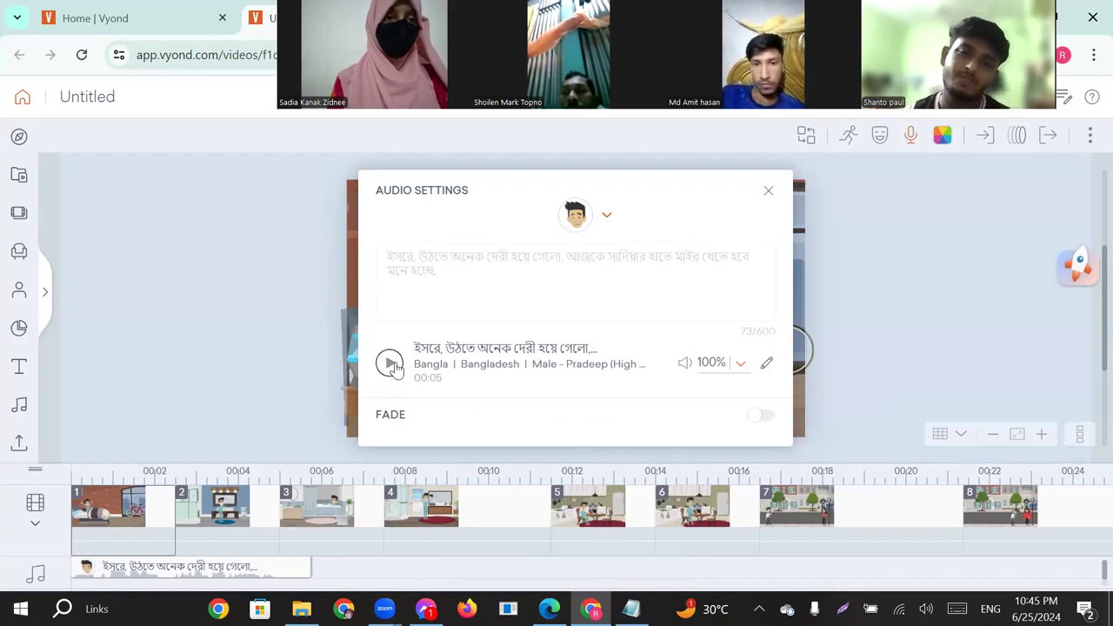
{"action": "left_click", "coordinate": [392, 364]}
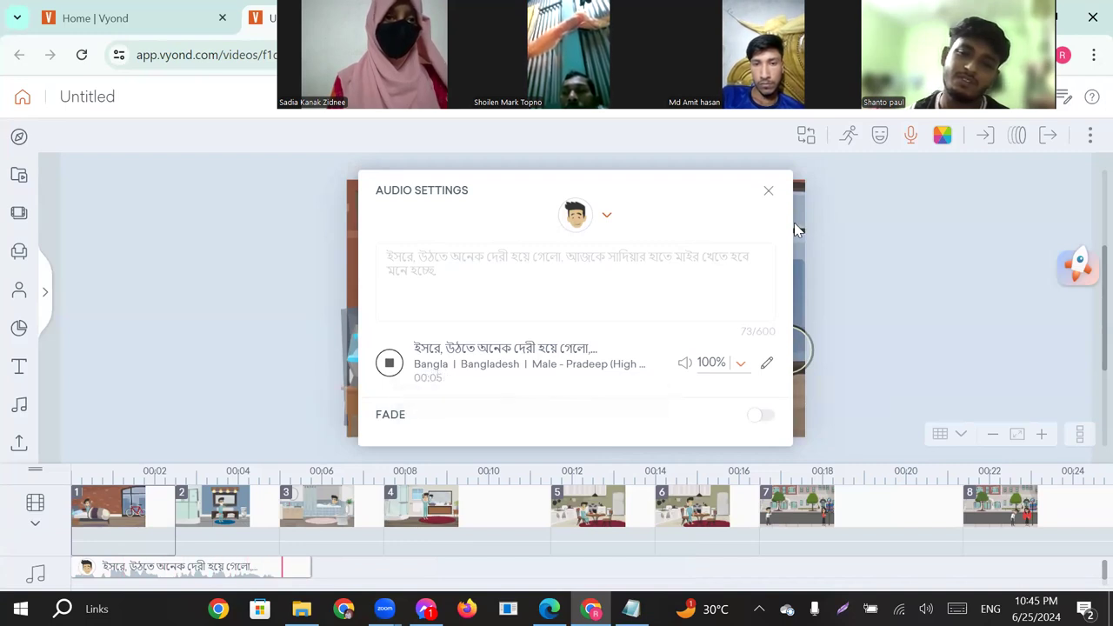
{"action": "left_click", "coordinate": [769, 192]}
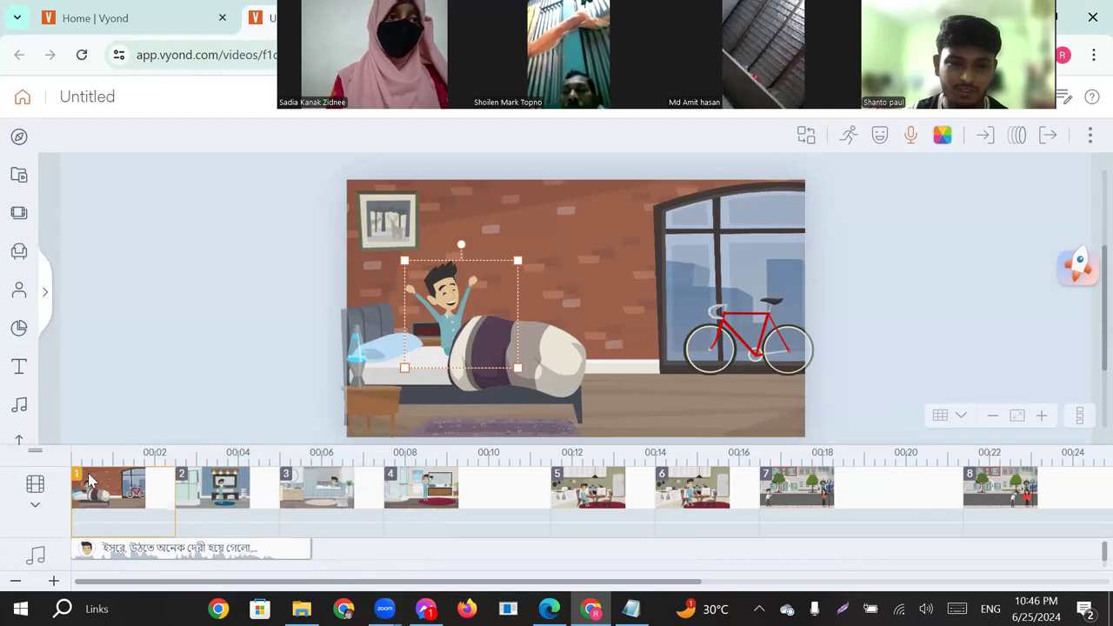
Extend scene 1 on the timeline to the end of its dialog clip and preview the scene.
{"action": "left_click", "coordinate": [170, 491]}
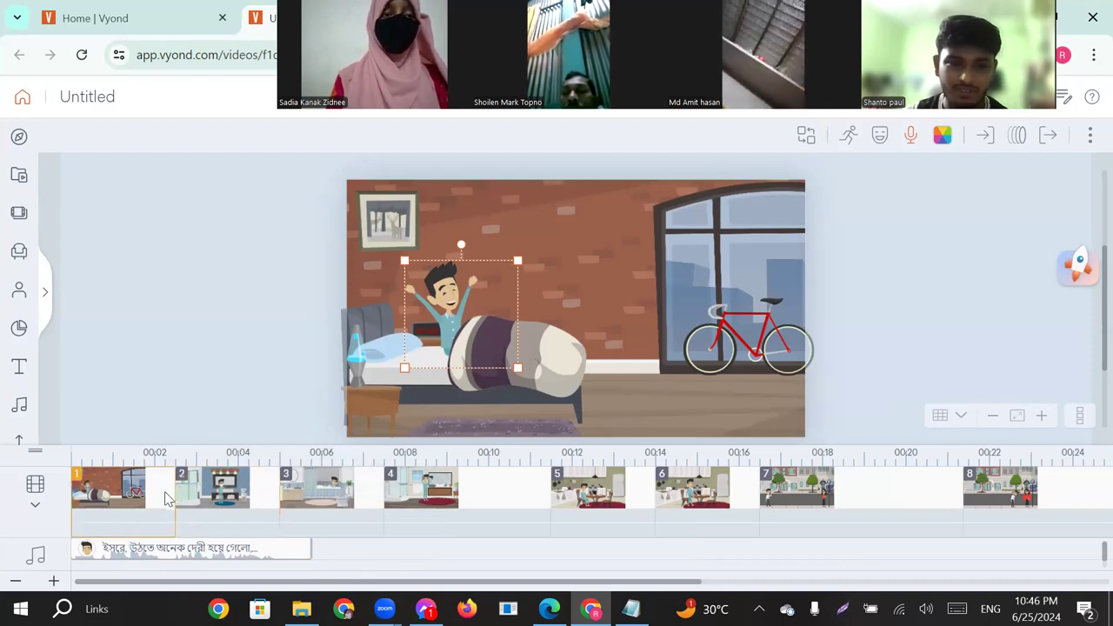
{"action": "left_click_drag", "start_coordinate": [217, 494], "coordinate": [323, 514]}
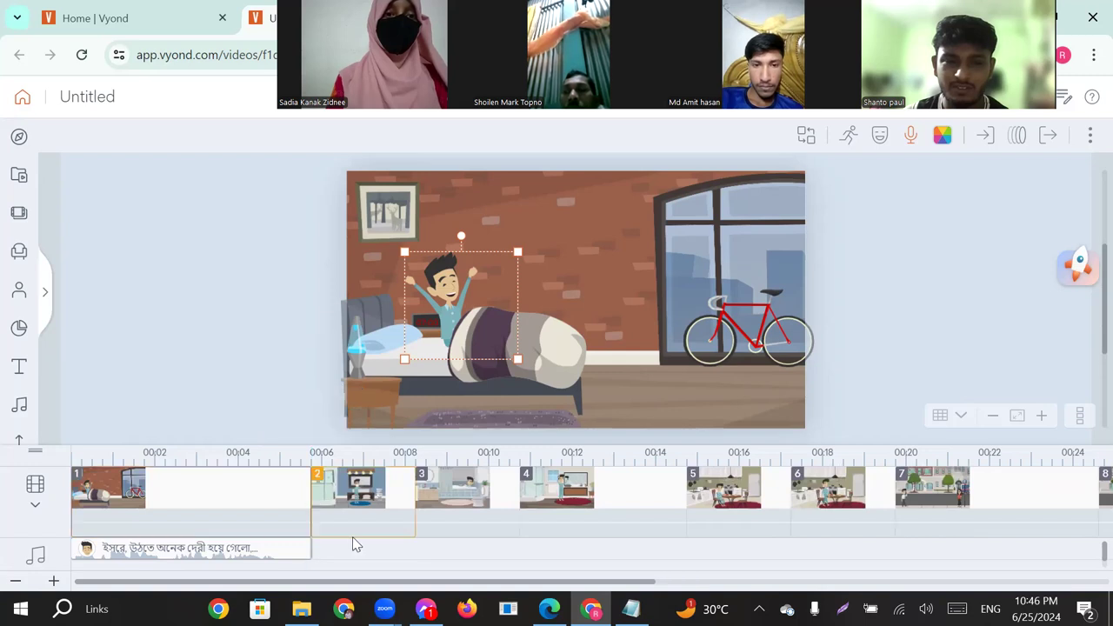
{"action": "left_click", "coordinate": [612, 207]}
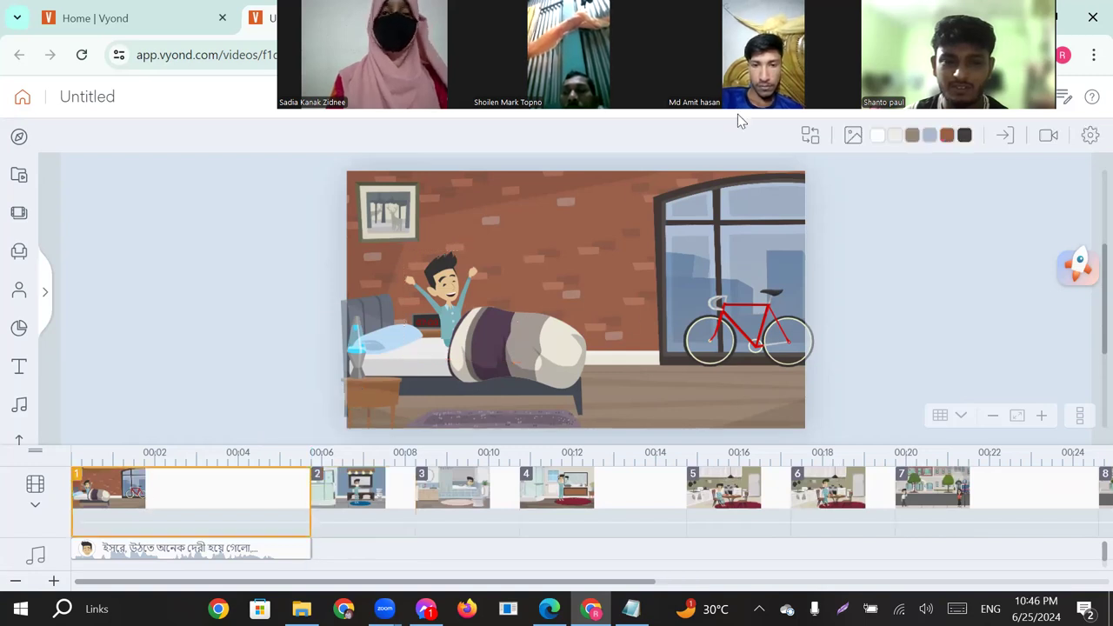
{"action": "left_click", "coordinate": [784, 105]}
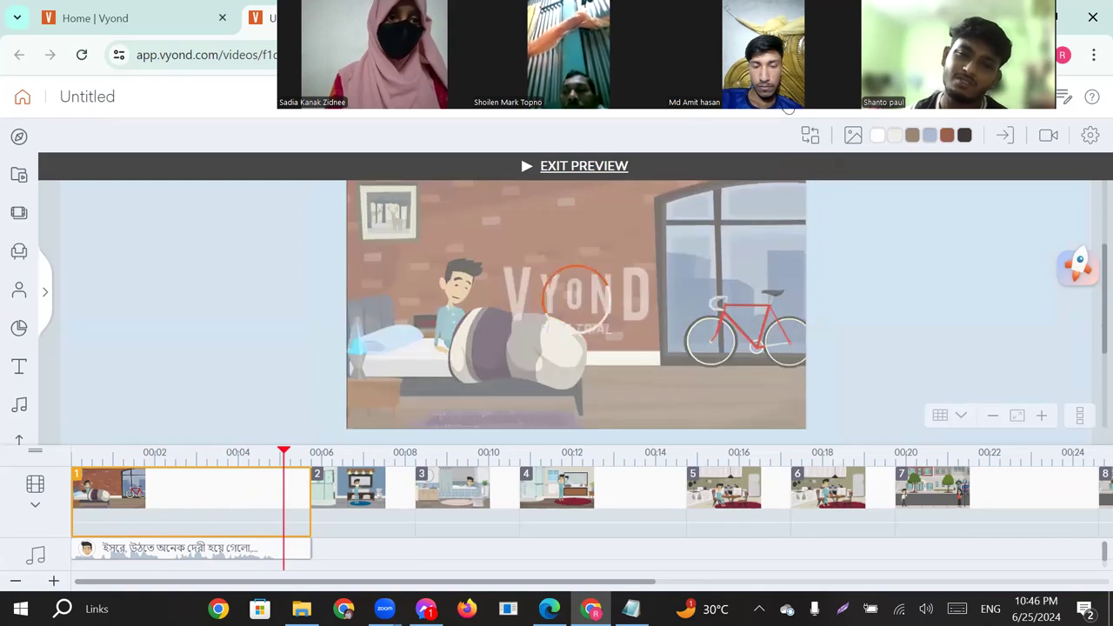
{"action": "left_click", "coordinate": [782, 115]}
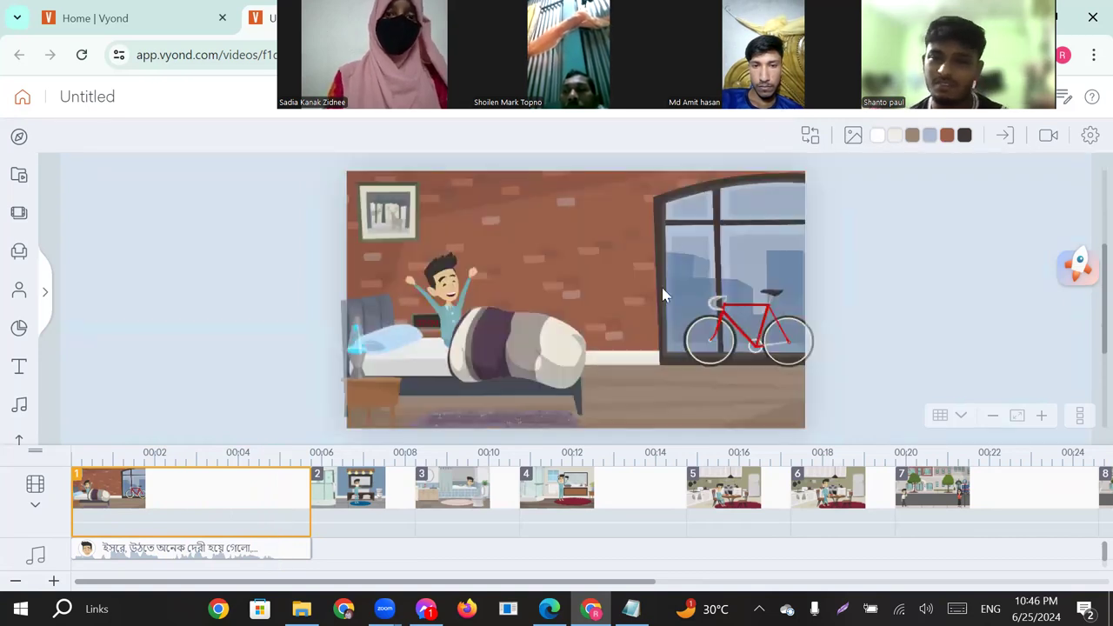
Open scene 3 with the man in the bathtub, and copy the message "তুমি কোন শহরের মাইয়া গো লাগে উড়া ধুরা" from the Notepad chat file.
{"action": "left_click", "coordinate": [355, 502]}
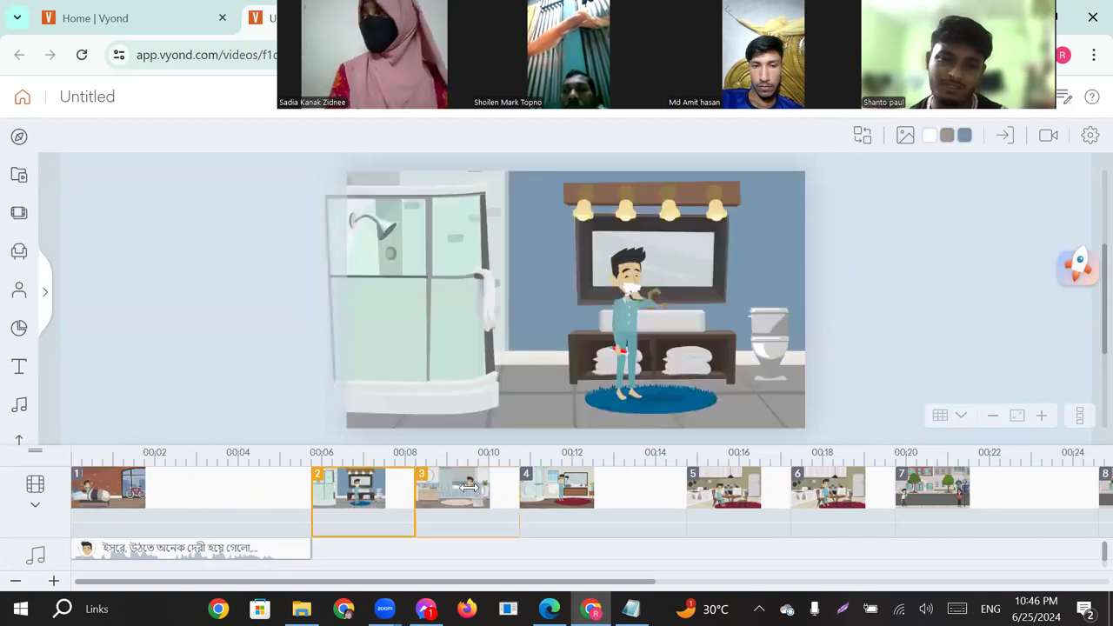
{"action": "left_click", "coordinate": [468, 487]}
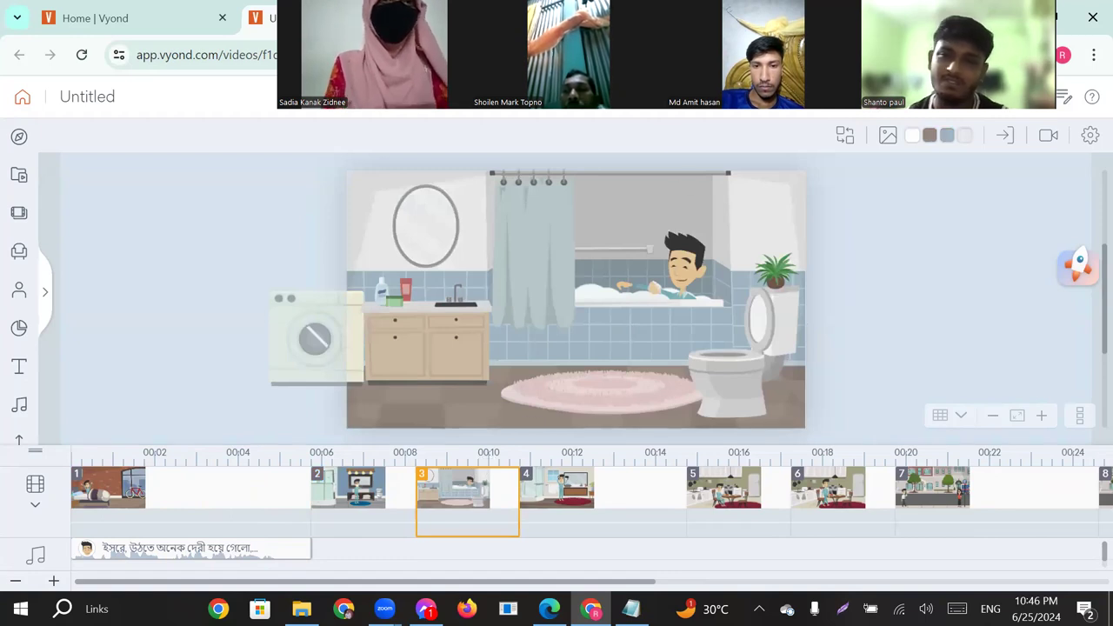
{"action": "left_click", "coordinate": [631, 609]}
{"action": "scroll", "coordinate": [648, 409], "scroll_direction": "down", "scroll_amount": 1}
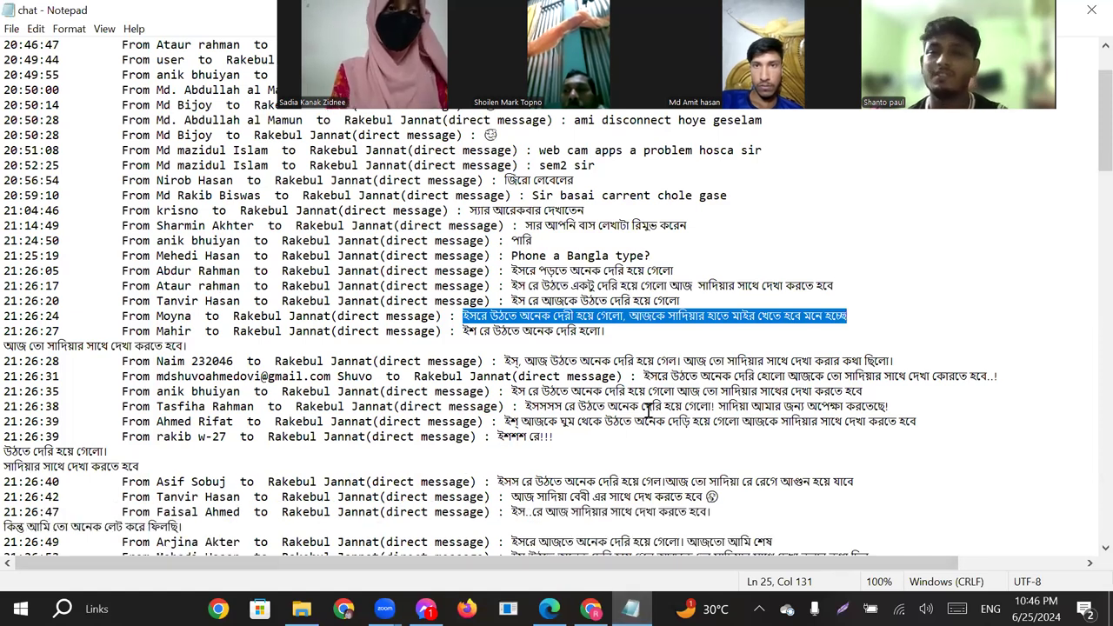
{"action": "scroll", "coordinate": [648, 409], "scroll_direction": "down", "scroll_amount": 2}
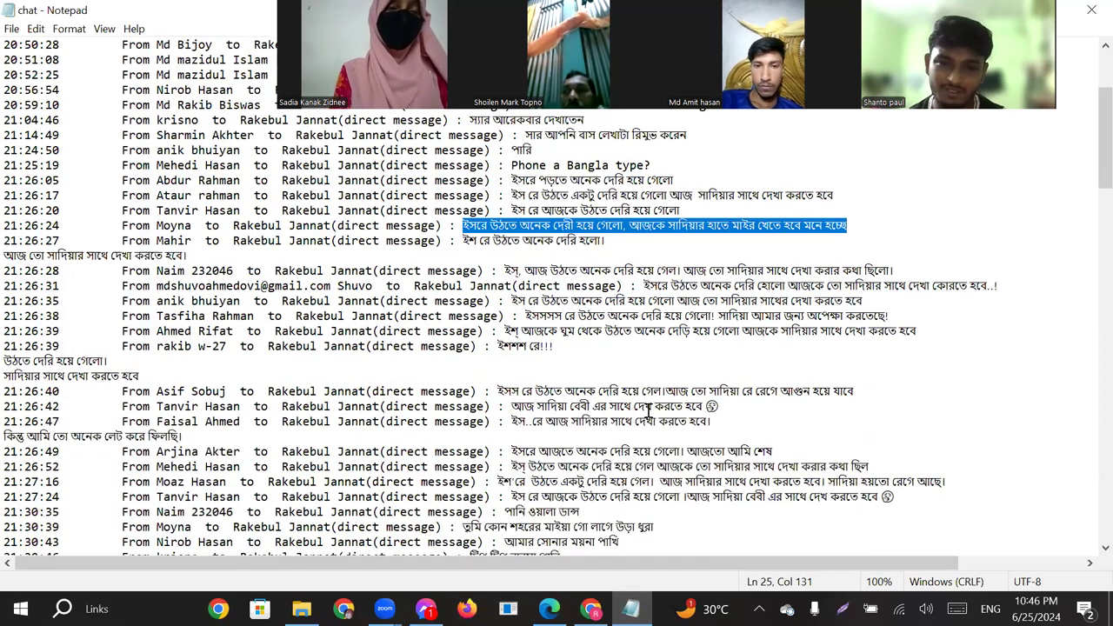
{"action": "scroll", "coordinate": [648, 414], "scroll_direction": "down", "scroll_amount": 2}
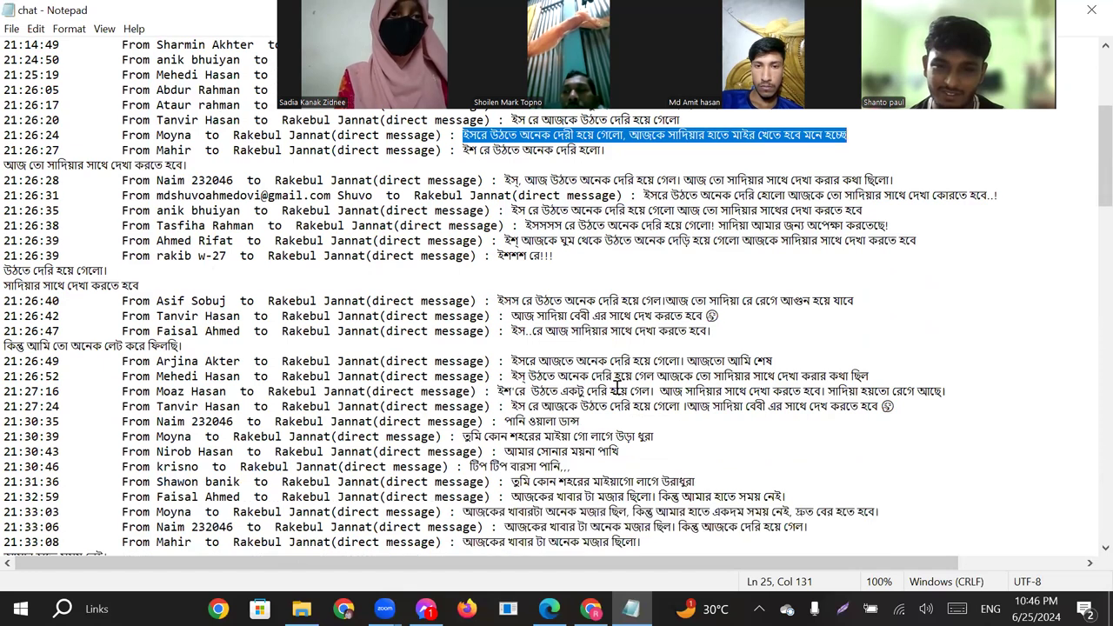
{"action": "scroll", "coordinate": [587, 363], "scroll_direction": "down", "scroll_amount": 3}
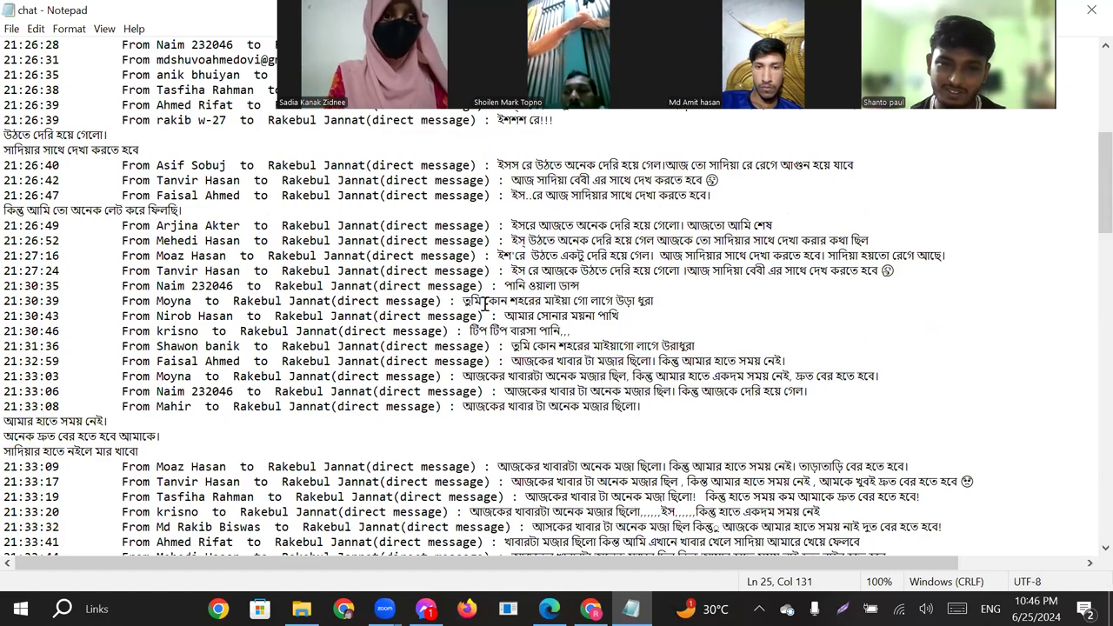
{"action": "left_click_drag", "start_coordinate": [463, 301], "coordinate": [655, 300]}
{"action": "key", "text": "ctrl+c"}
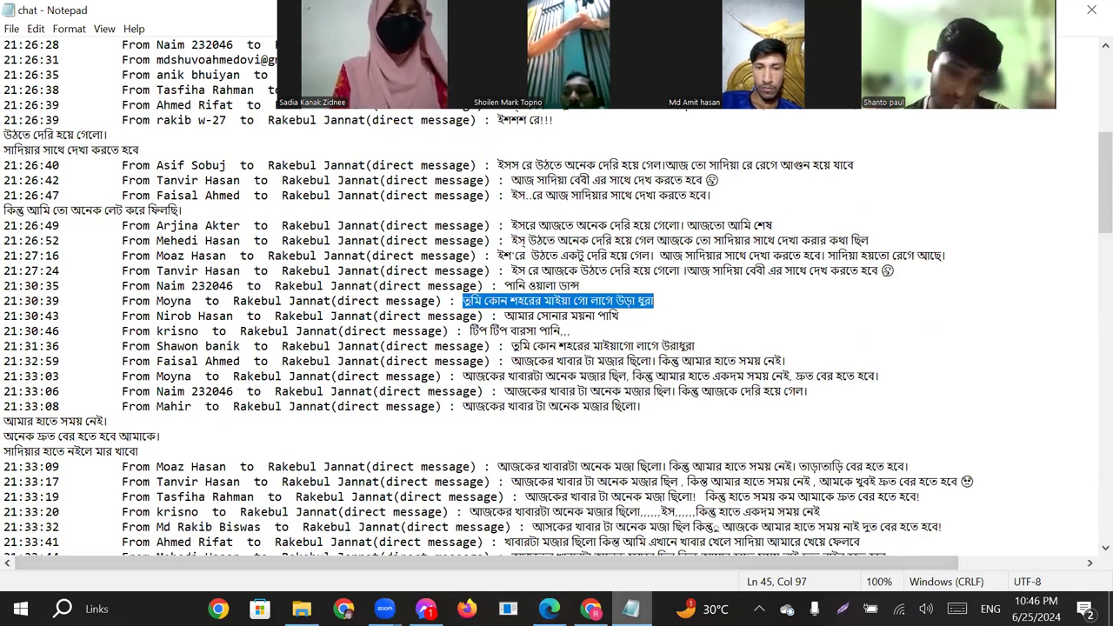
Switch back to Vyond and start a Text-to-Speech dialog for the man in the bathtub in scene 3.
{"action": "left_click", "coordinate": [631, 609]}
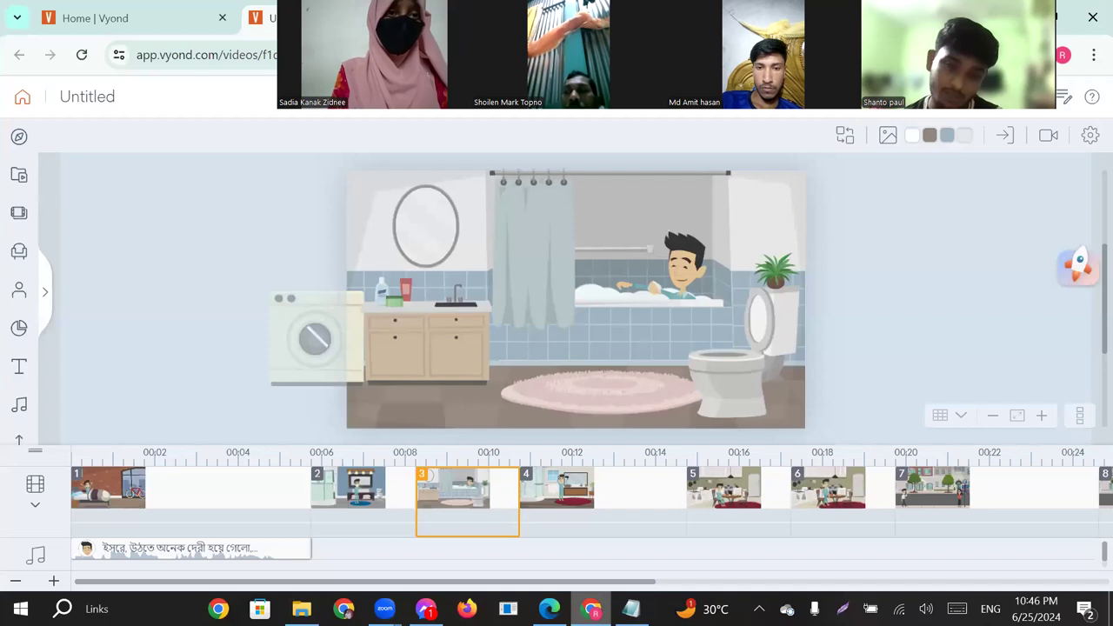
{"action": "left_click", "coordinate": [672, 263]}
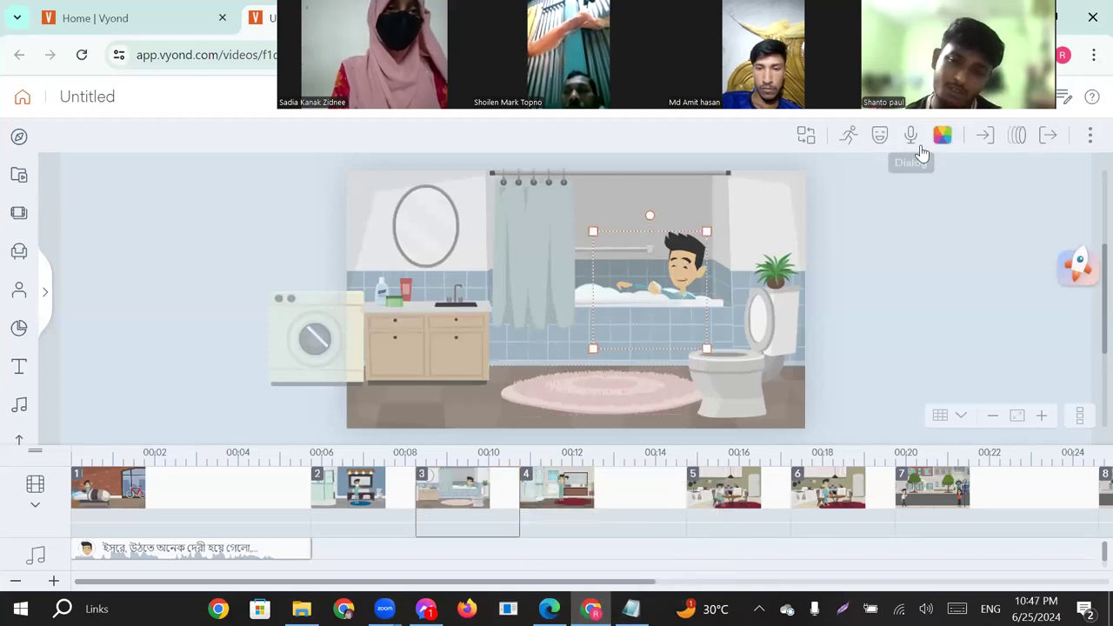
{"action": "left_click", "coordinate": [911, 139]}
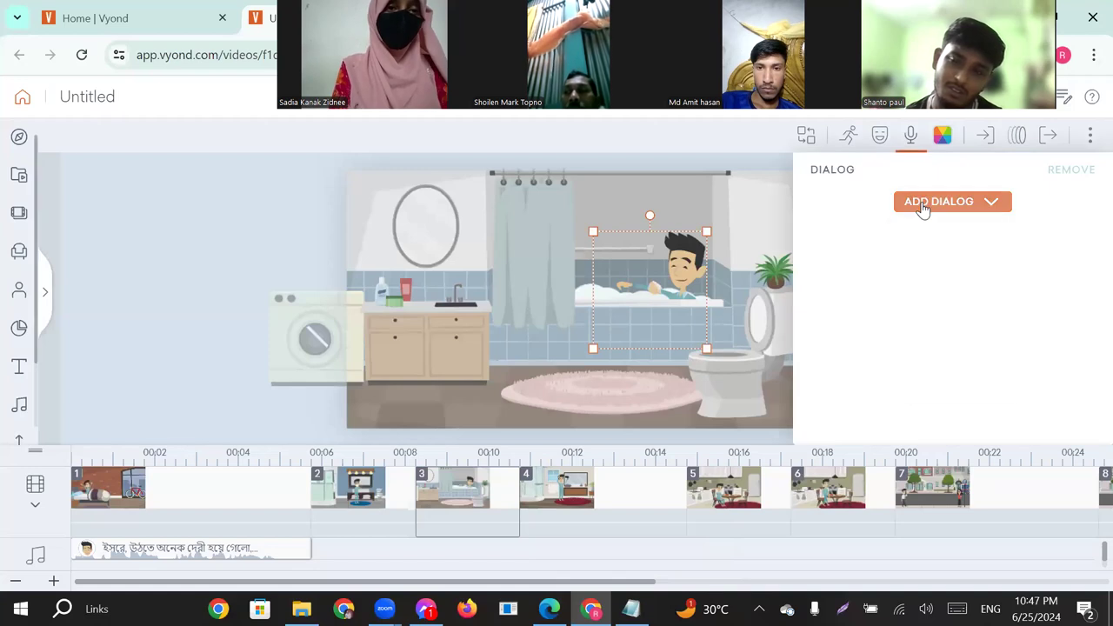
{"action": "left_click", "coordinate": [923, 203]}
{"action": "left_click", "coordinate": [940, 269]}
Paste the copied song line as the bathing man's speech text, adding a period at the end.
{"action": "left_click", "coordinate": [478, 259]}
{"action": "key", "text": "ctrl+v"}
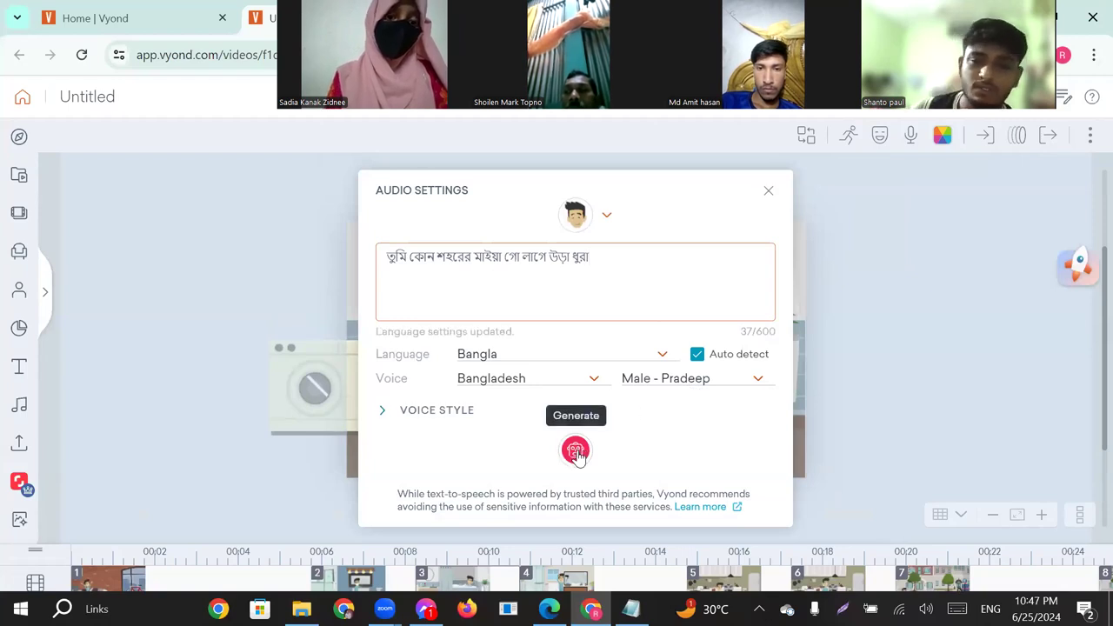
{"action": "left_click", "coordinate": [600, 264]}
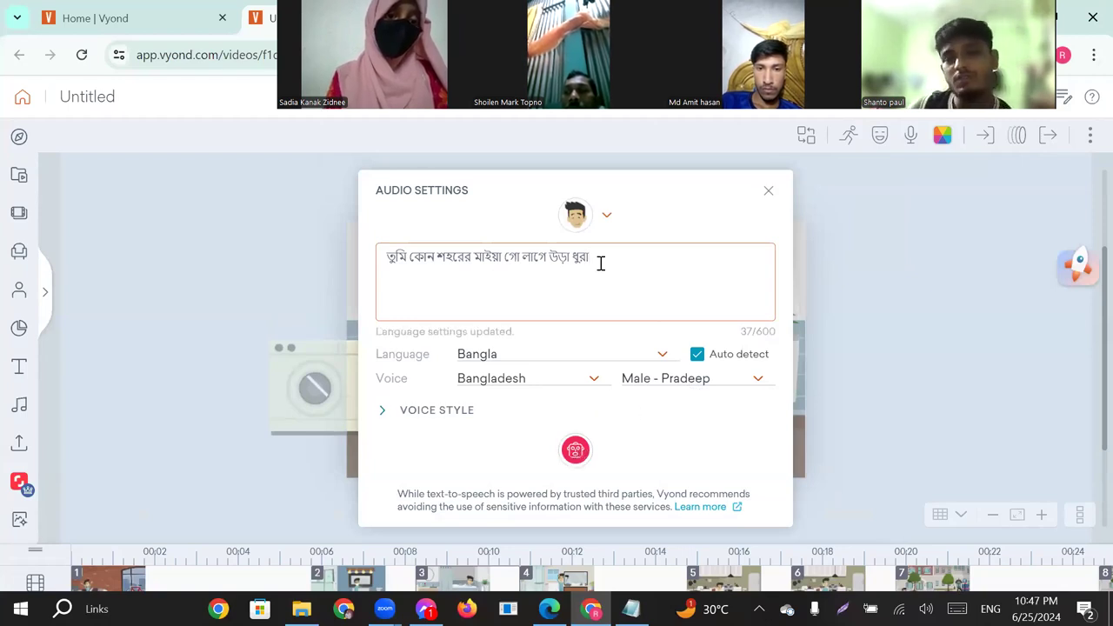
{"action": "type", "text": "."}
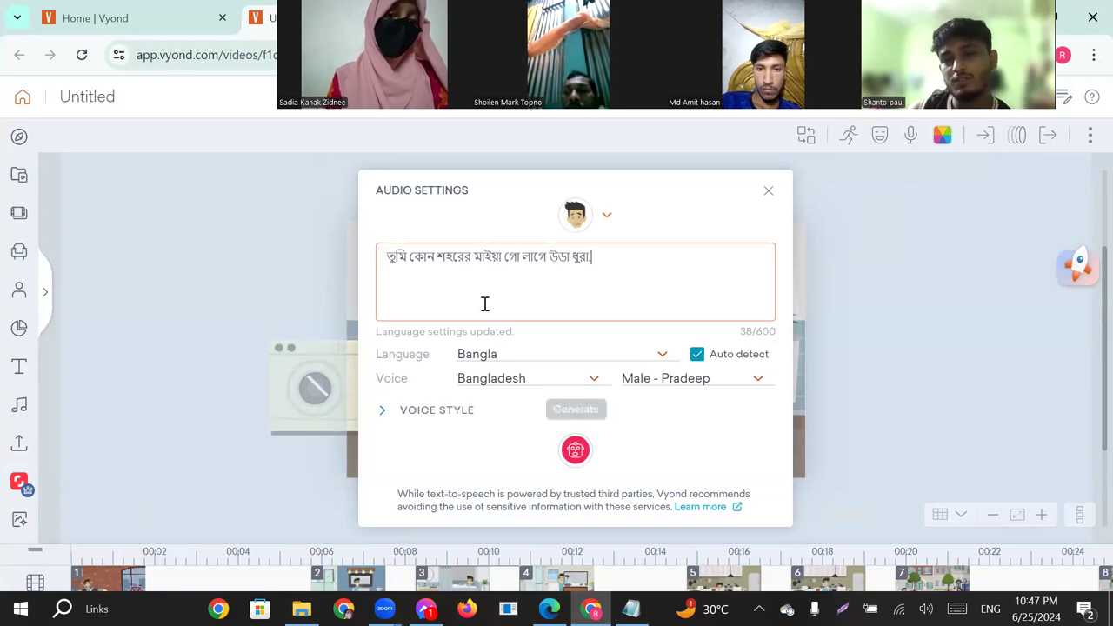
Generate the bathing man's speech with the Male - Pradeep voice and play it back.
{"action": "left_click", "coordinate": [584, 430]}
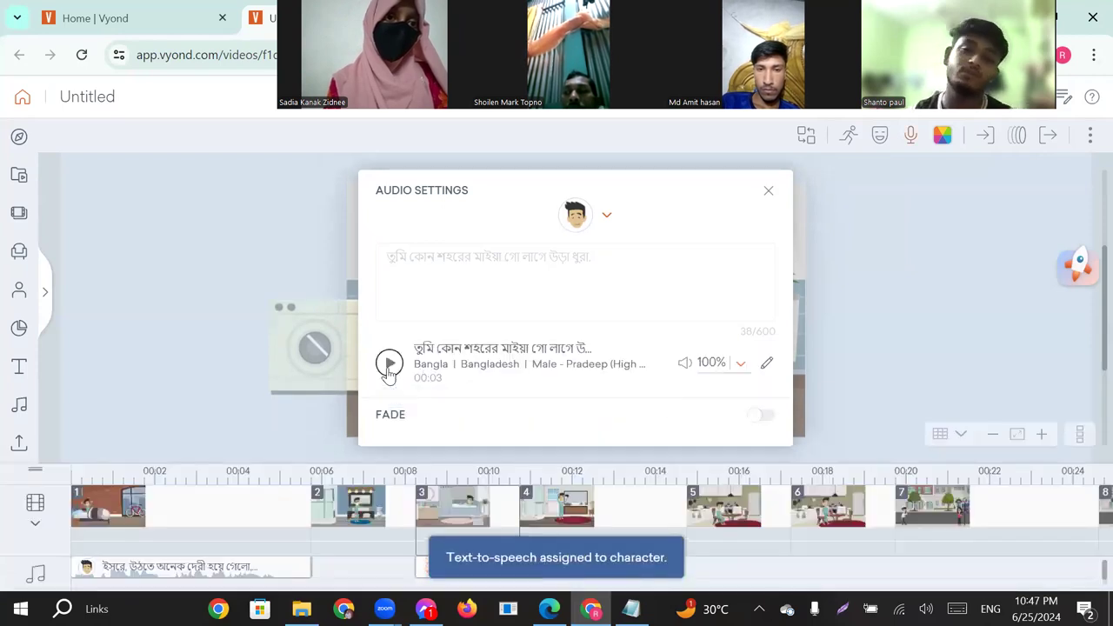
{"action": "left_click", "coordinate": [389, 363]}
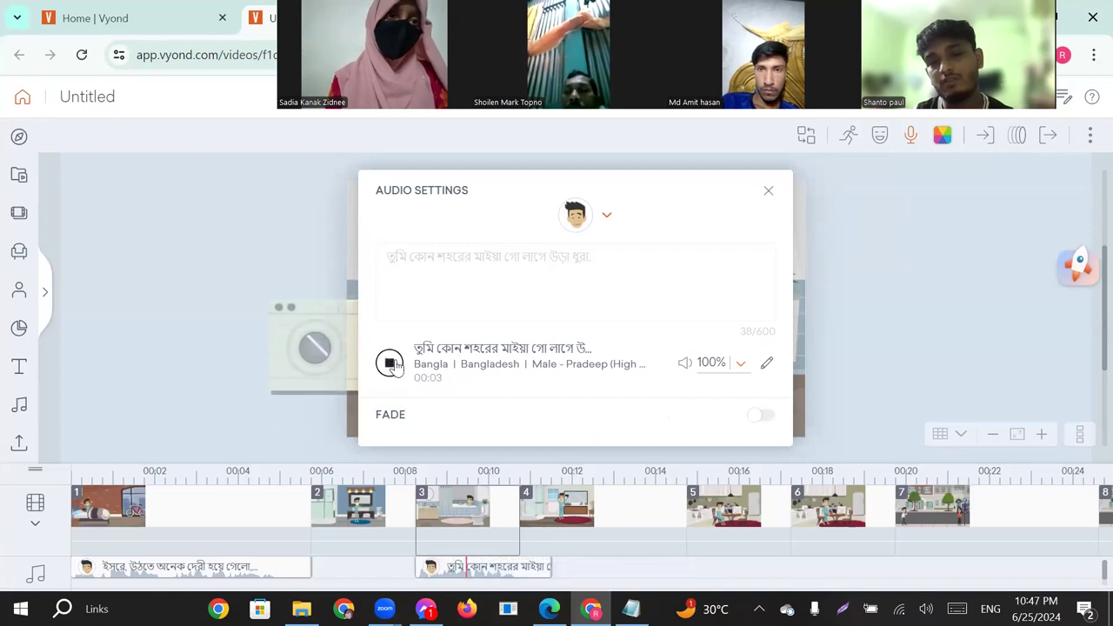
{"action": "left_click", "coordinate": [771, 192]}
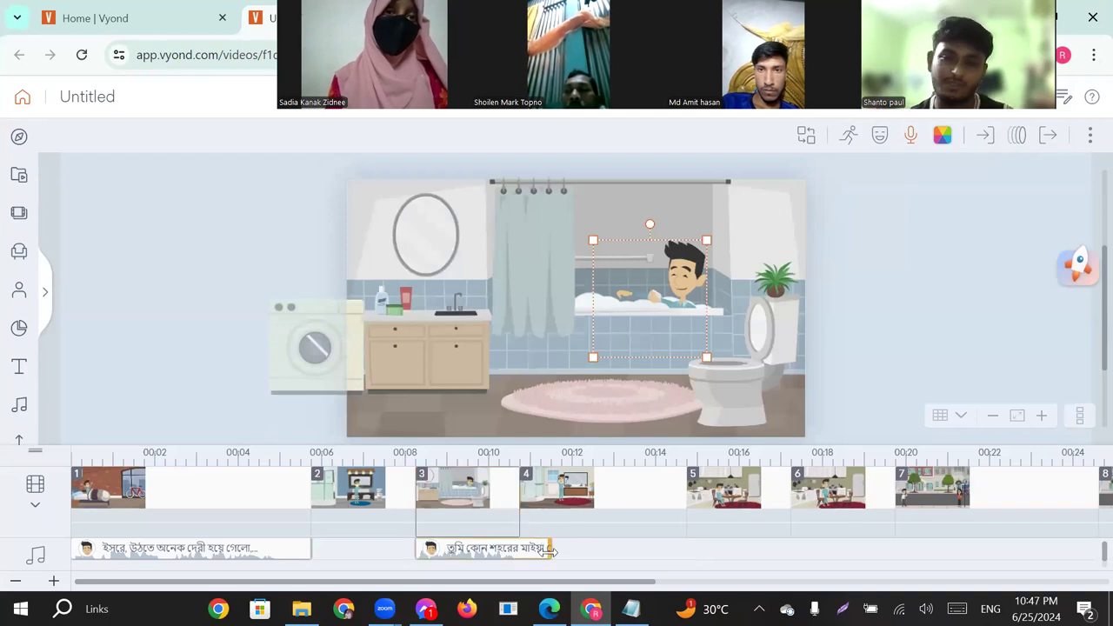
Extend scene 3 to 3.292 s to match the end of its speech clip, and shorten scene 4 to about 2.7 s.
{"action": "left_click_drag", "start_coordinate": [521, 496], "coordinate": [551, 504]}
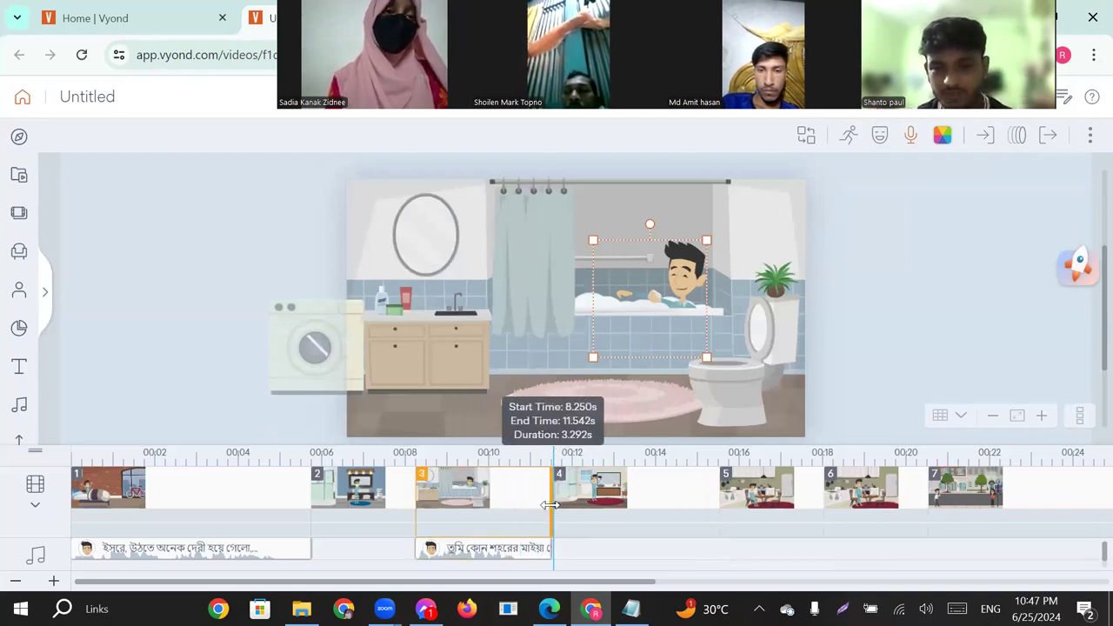
{"action": "left_click", "coordinate": [609, 496]}
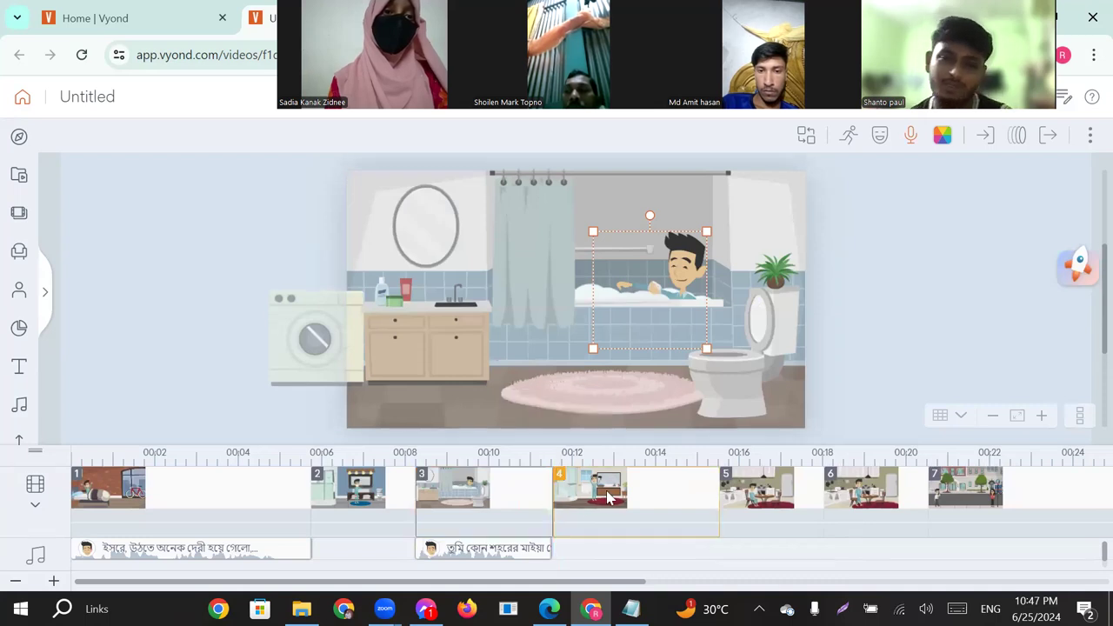
{"action": "left_click", "coordinate": [720, 493]}
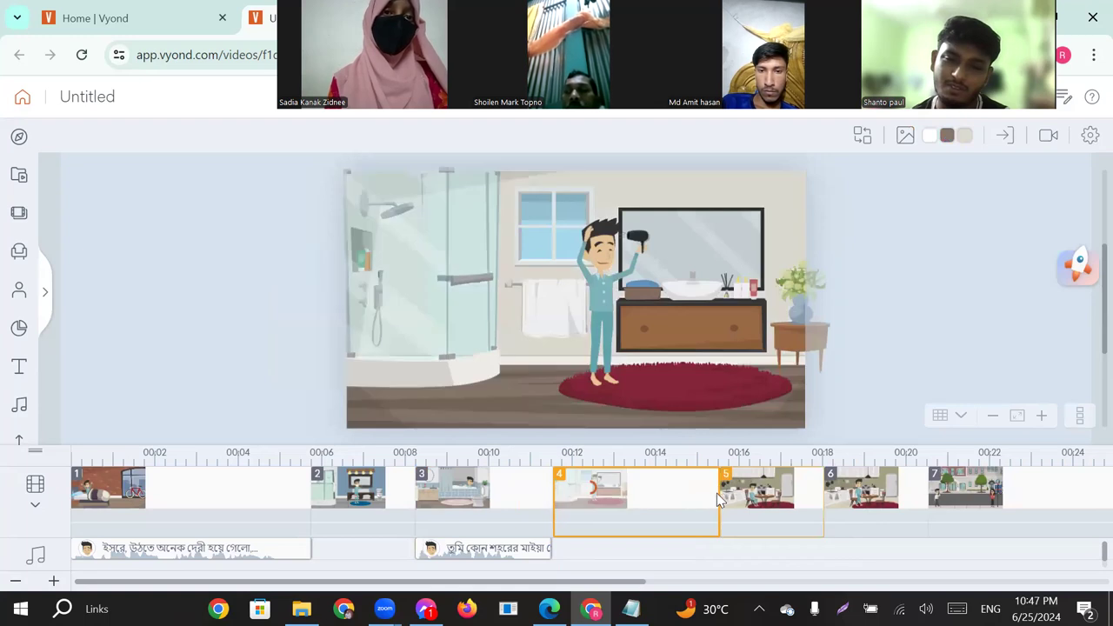
{"action": "left_click_drag", "start_coordinate": [720, 494], "coordinate": [666, 495]}
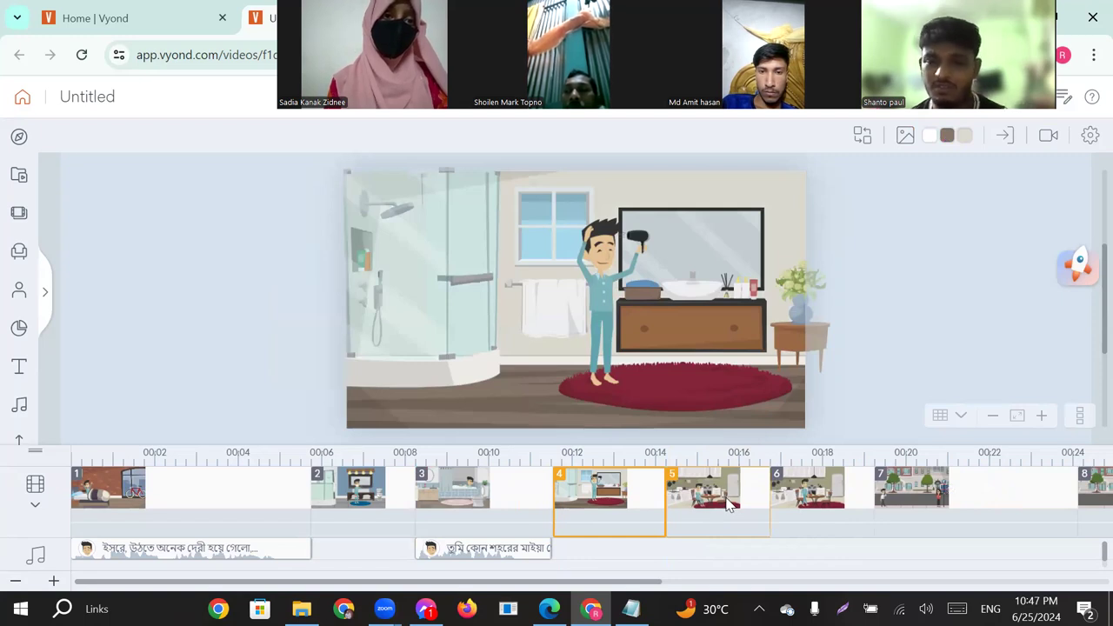
Open scene 5 and copy "আজকের খাবারটা অনেক মজার ছিল, কিন্তু আমার হাতে একদম সময় নেই, দ্রুত বের হতে হবে।" from the Notepad chat file.
{"action": "left_click", "coordinate": [727, 502]}
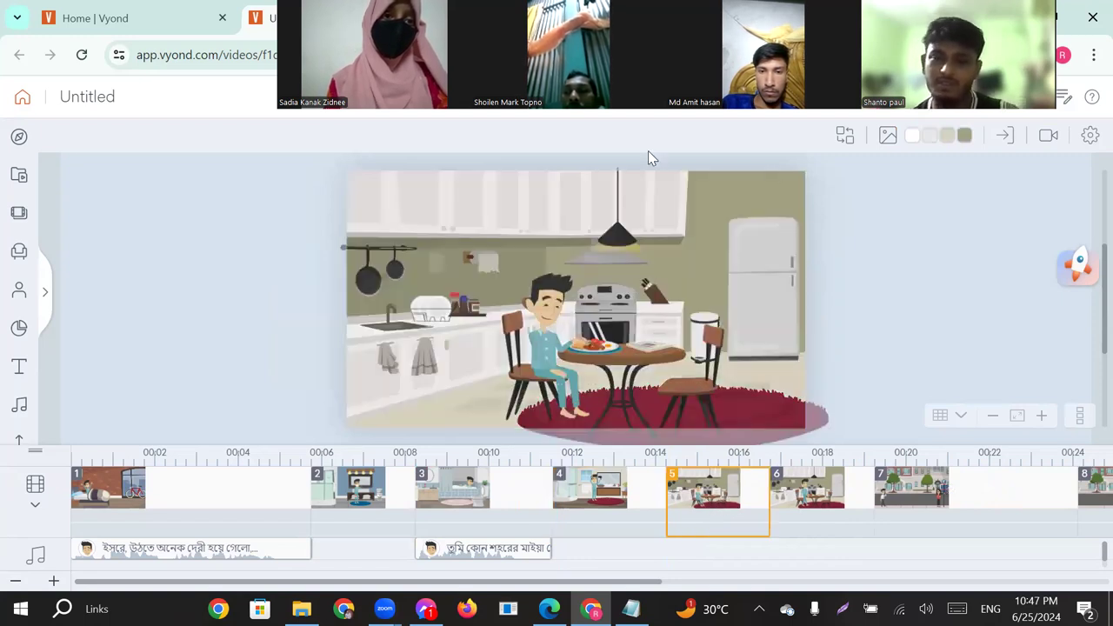
{"action": "left_click", "coordinate": [631, 609]}
{"action": "scroll", "coordinate": [540, 347], "scroll_direction": "down", "scroll_amount": 1}
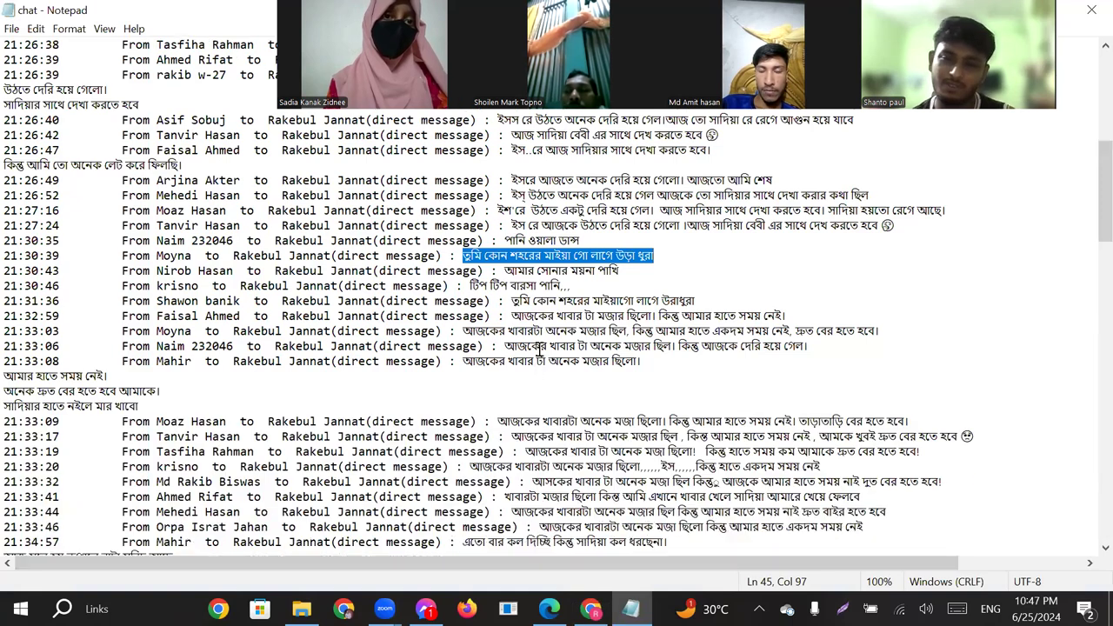
{"action": "left_click_drag", "start_coordinate": [463, 331], "coordinate": [885, 330]}
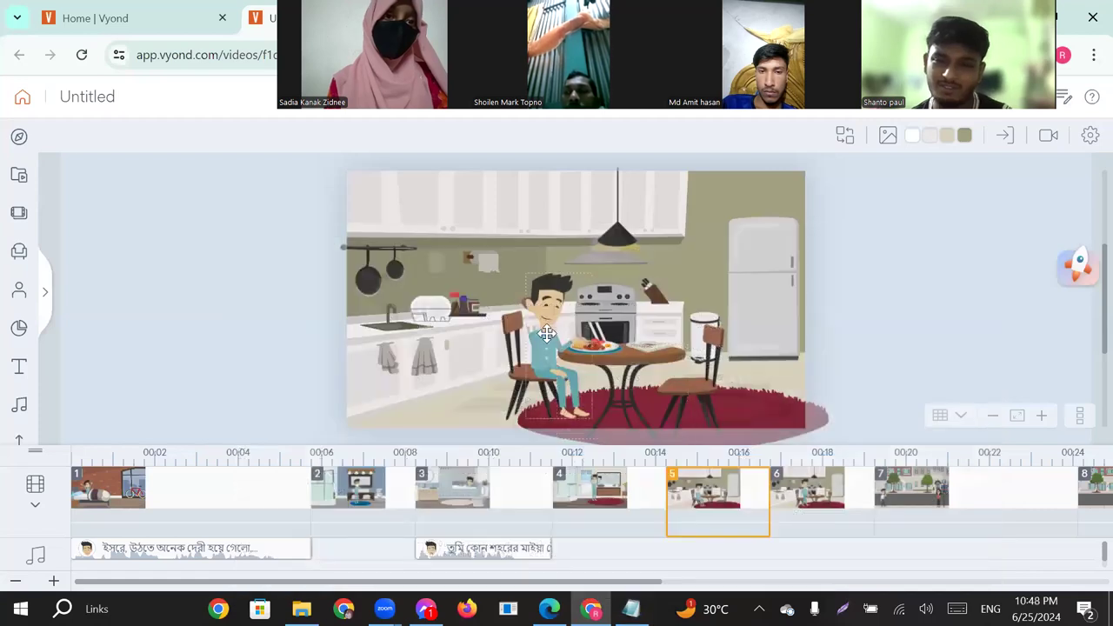
Switch back to Vyond and paste the copied line as Text-to-Speech dialog for the man seated at the table in scene 5.
{"action": "left_click", "coordinate": [546, 333]}
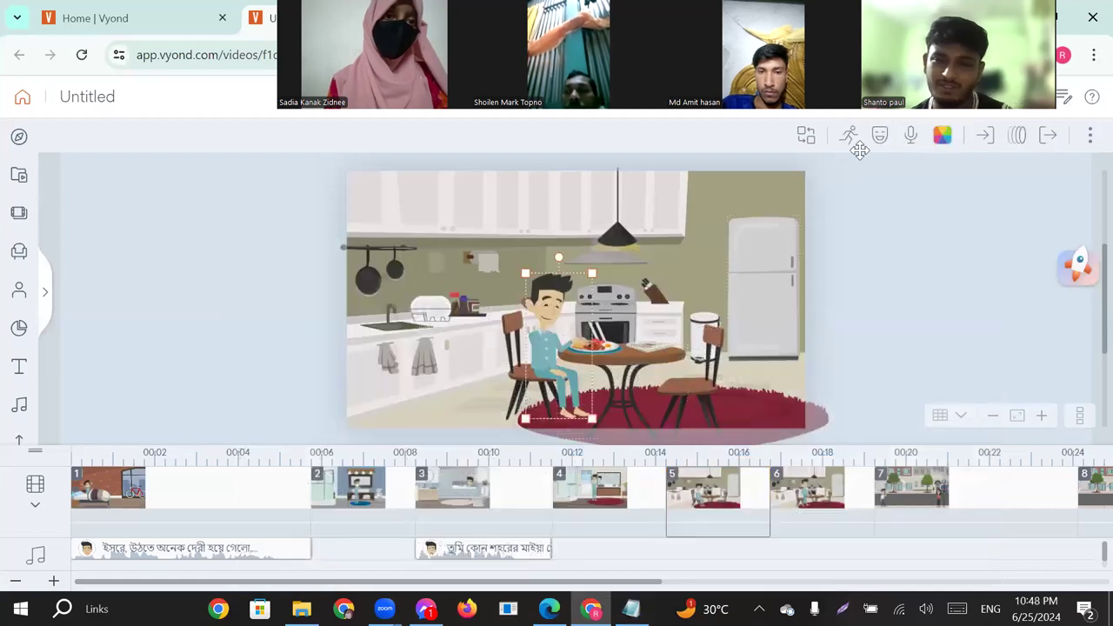
{"action": "left_click", "coordinate": [910, 139]}
{"action": "left_click", "coordinate": [934, 200]}
{"action": "left_click", "coordinate": [926, 265]}
{"action": "left_click", "coordinate": [543, 291]}
{"action": "type", "text": "আজকের খাবারটা অনেক মজার ছিল, কিন্তু আমার হাতে একদম সময় নেই দ্রুত বের হতে হবে।"}
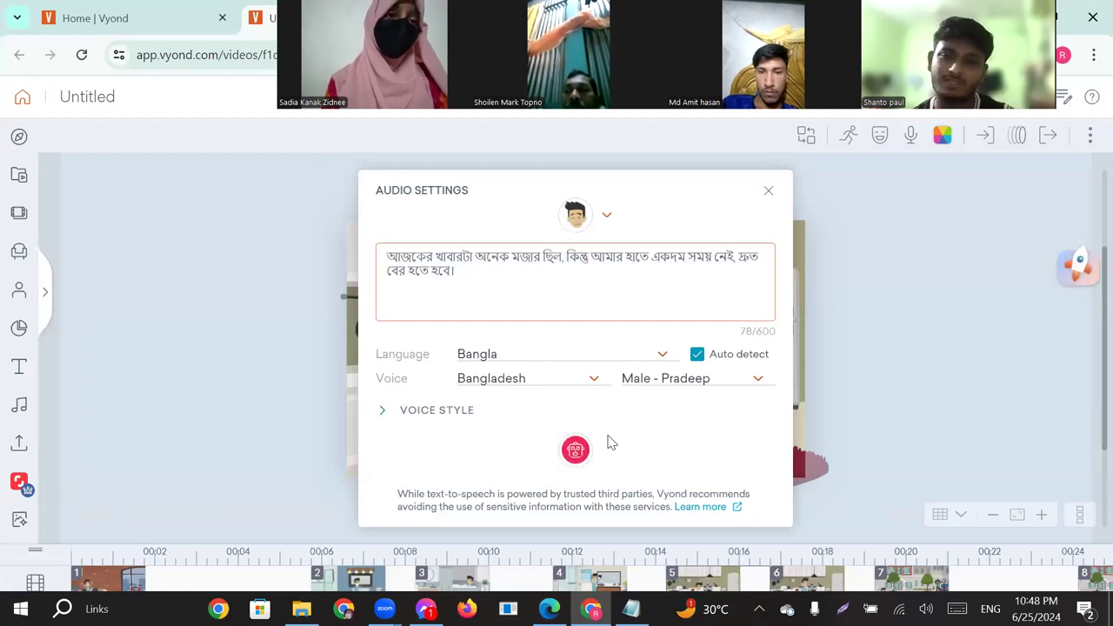
Generate the seated man's Bangla speech with the Male - Pradeep voice, play it back and close the audio settings.
{"action": "left_click", "coordinate": [574, 451]}
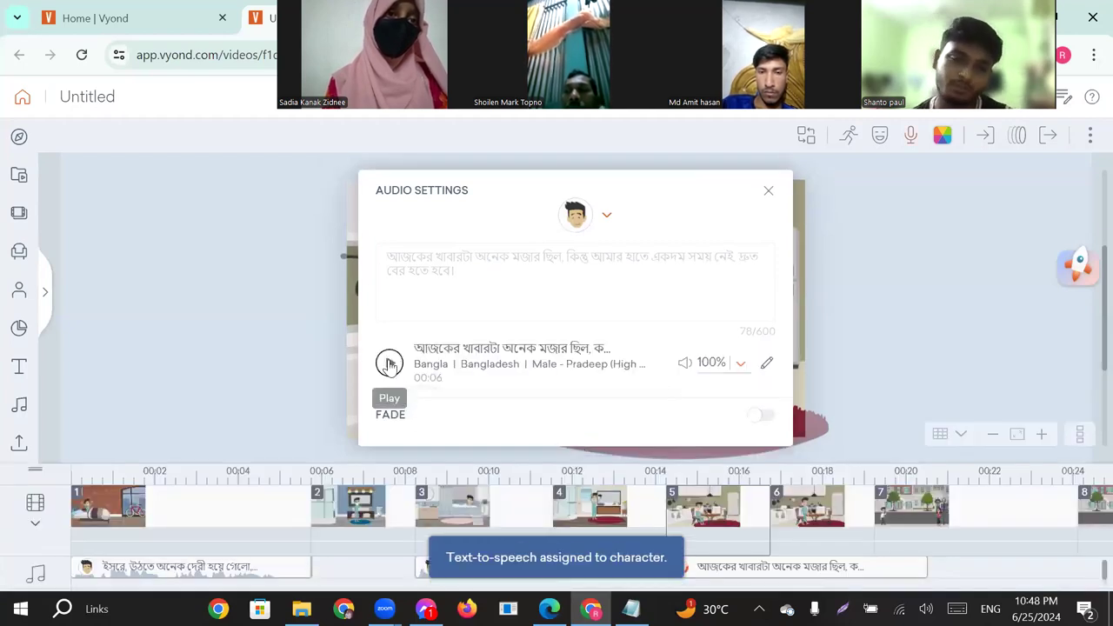
{"action": "left_click", "coordinate": [389, 364]}
{"action": "left_click", "coordinate": [390, 370]}
{"action": "left_click", "coordinate": [389, 370]}
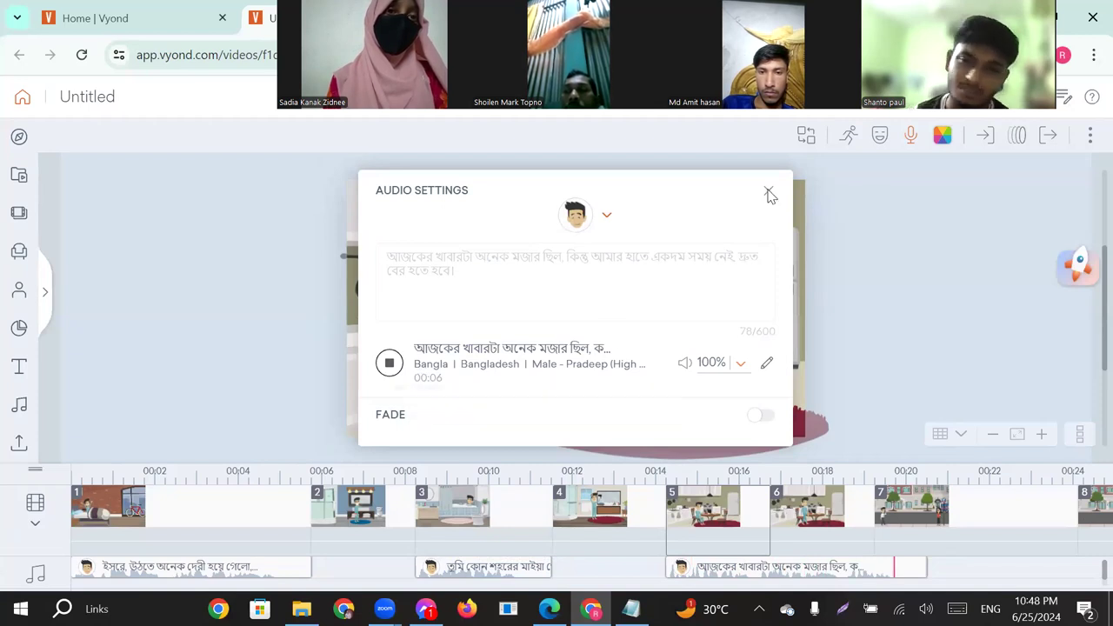
{"action": "left_click", "coordinate": [816, 407]}
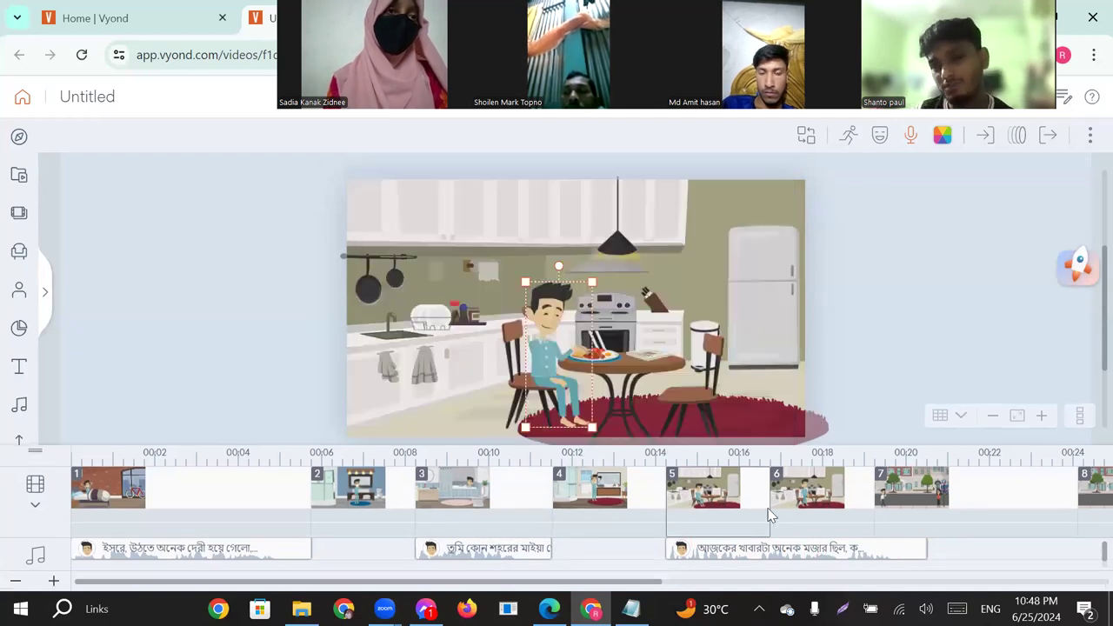
Extend scene 6 on the timeline so it ends together with the speech clip that starts in scene 5.
{"action": "left_click", "coordinate": [724, 503]}
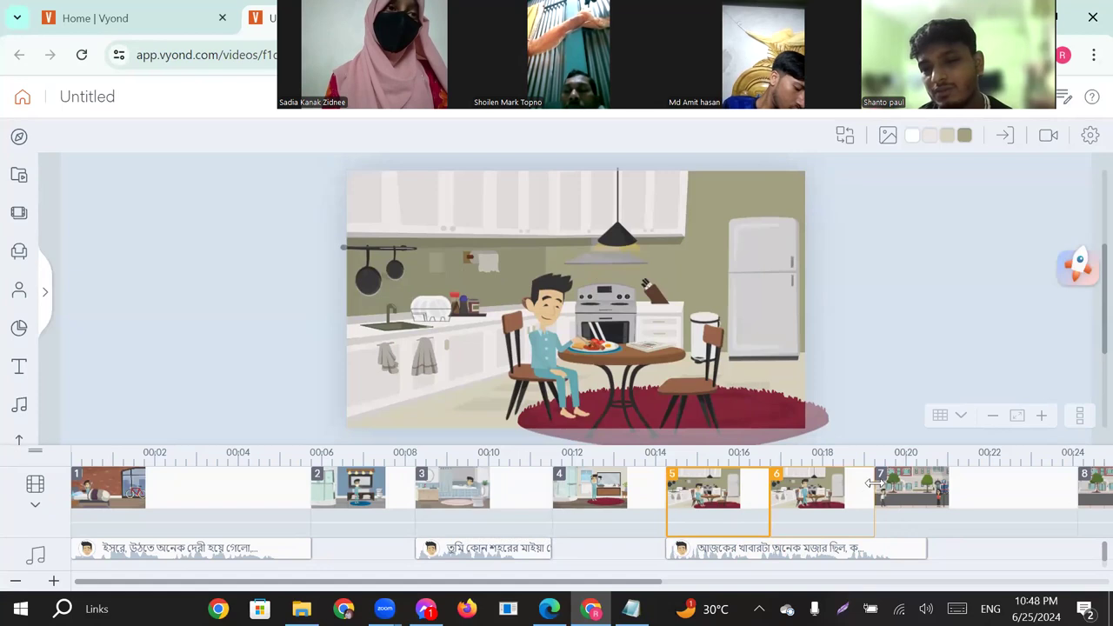
{"action": "left_click", "coordinate": [873, 490]}
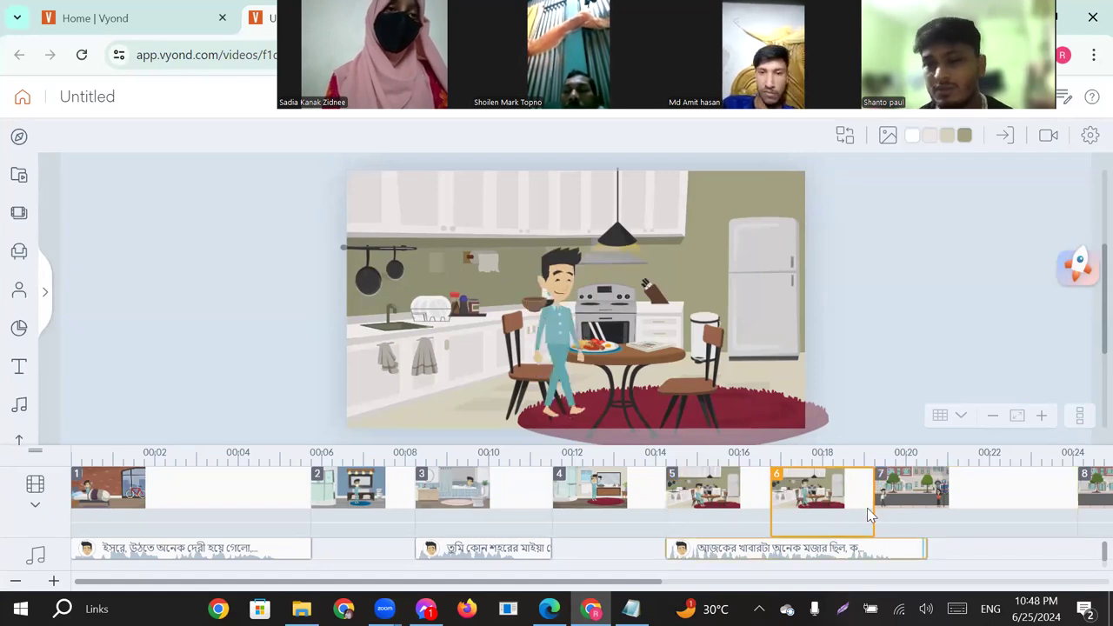
{"action": "left_click_drag", "start_coordinate": [871, 496], "coordinate": [1026, 564]}
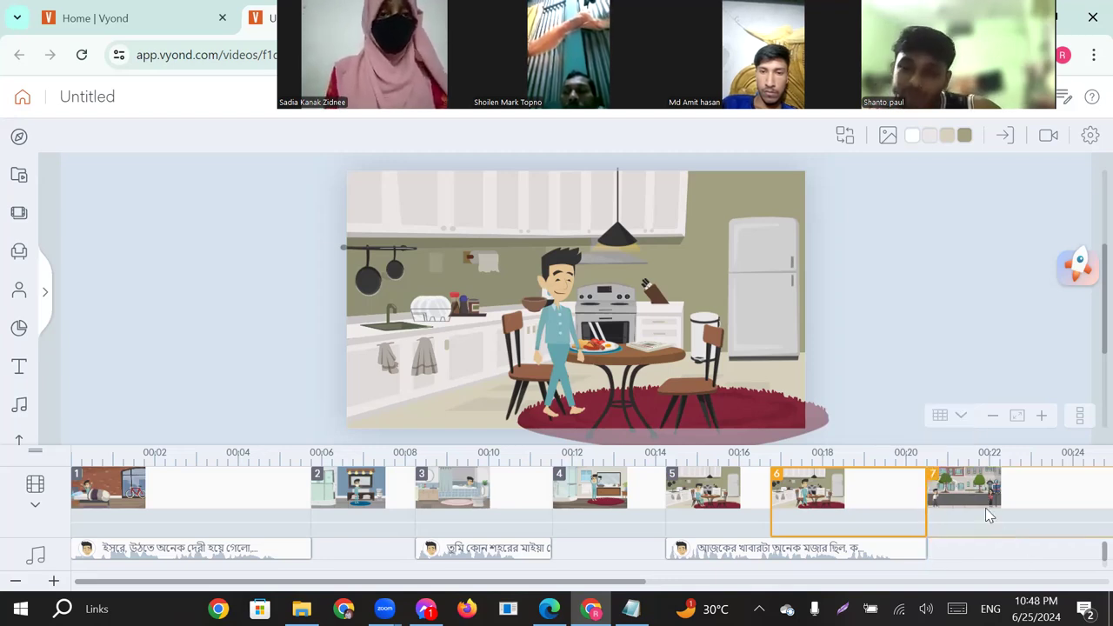
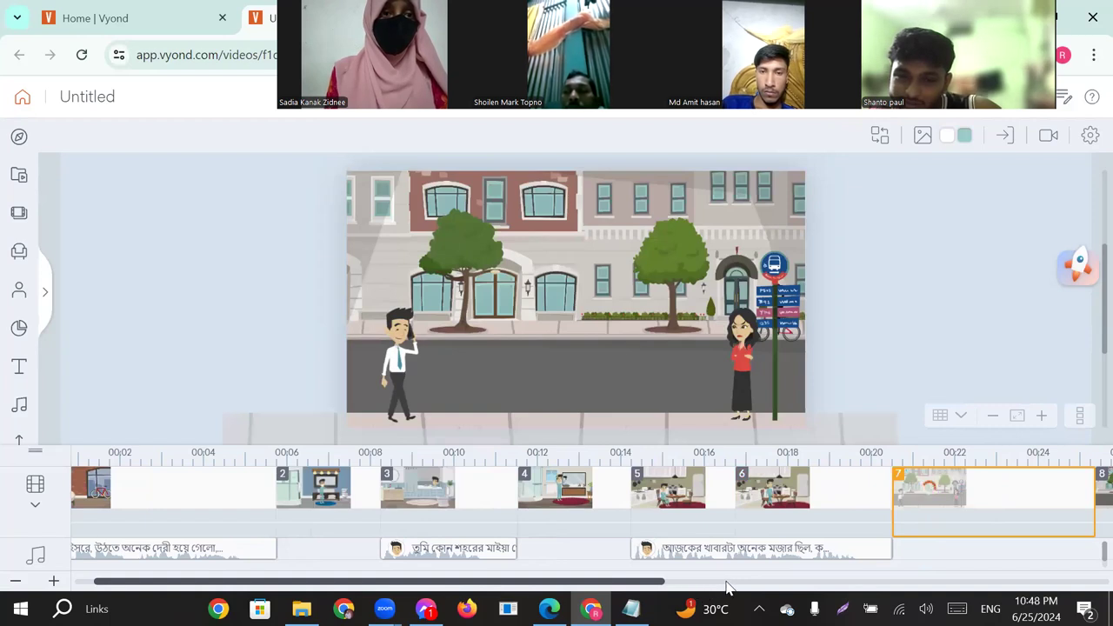
Compare the suggested lines about unanswered calls in the Notepad chat file and copy the one ending "আজ জানি কপালে কি লেখা আছে।".
{"action": "scroll", "coordinate": [728, 588], "scroll_direction": "right", "scroll_amount": 3}
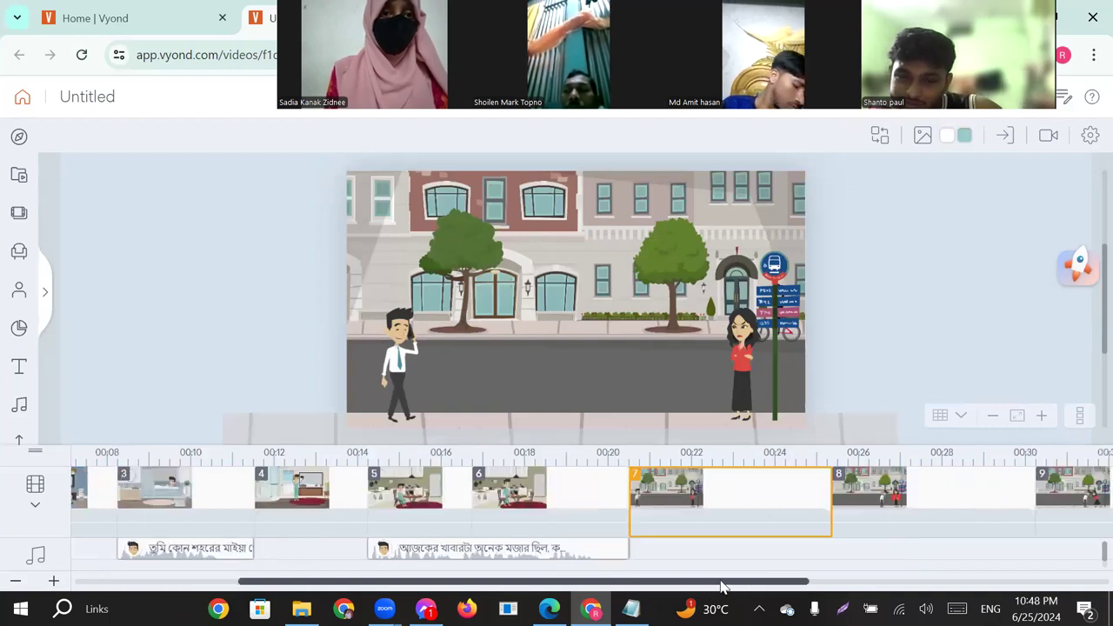
{"action": "left_click_drag", "start_coordinate": [712, 585], "coordinate": [800, 583]}
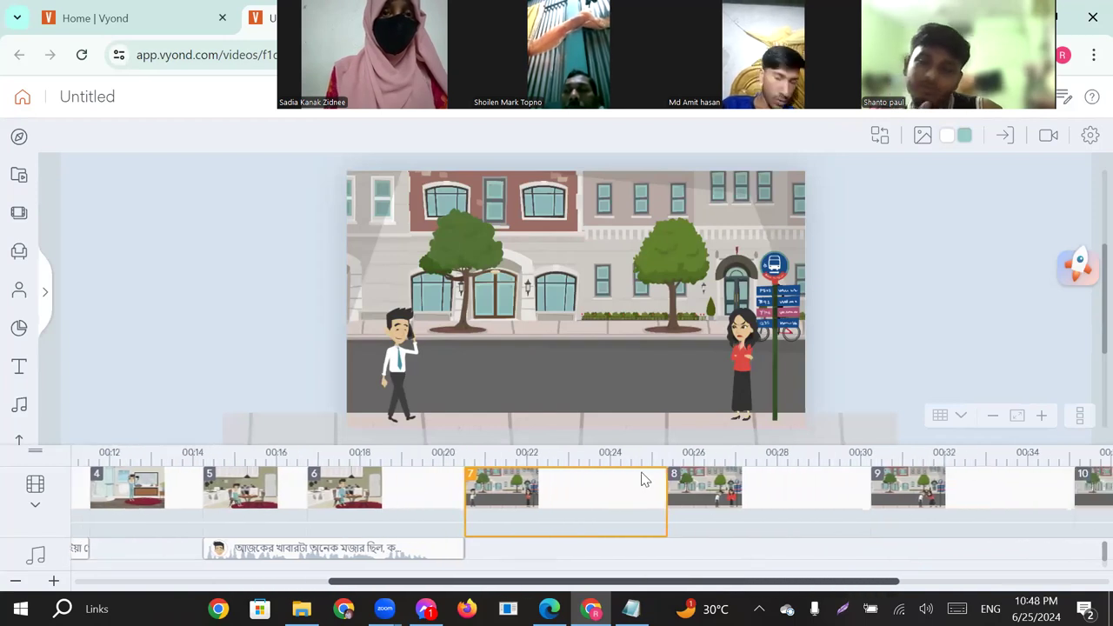
{"action": "left_click", "coordinate": [631, 608]}
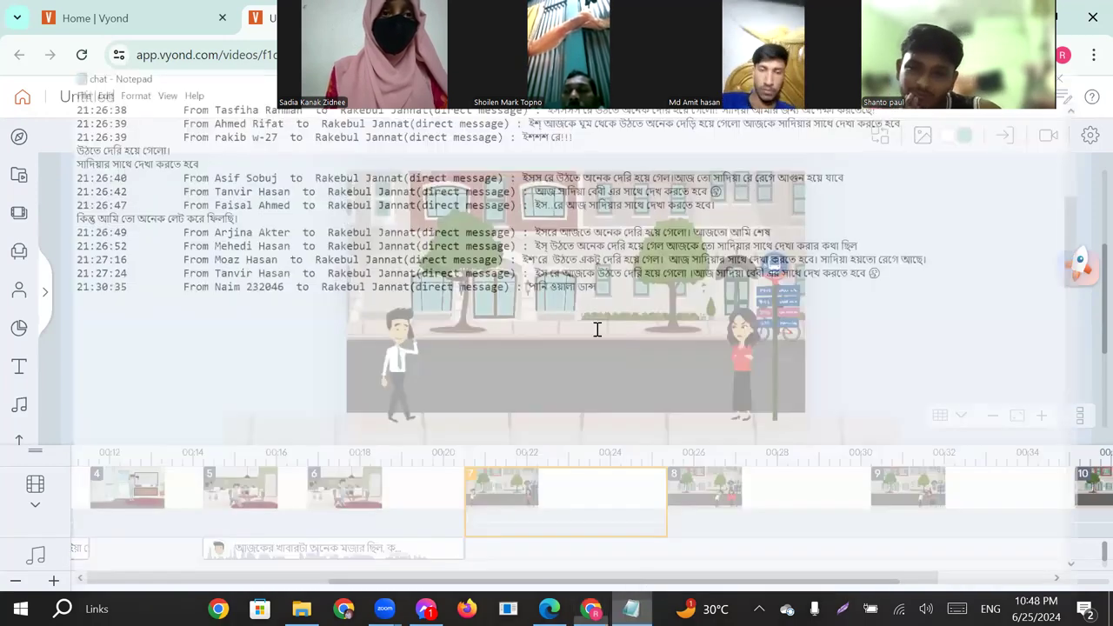
{"action": "scroll", "coordinate": [598, 346], "scroll_direction": "down", "scroll_amount": 1}
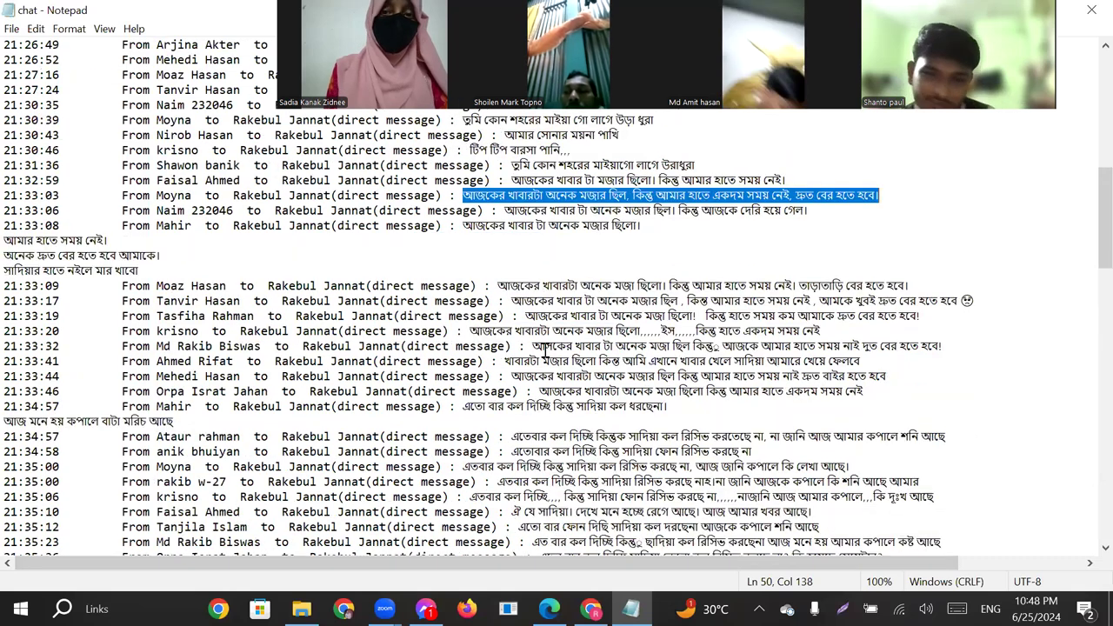
{"action": "scroll", "coordinate": [527, 373], "scroll_direction": "down", "scroll_amount": 1}
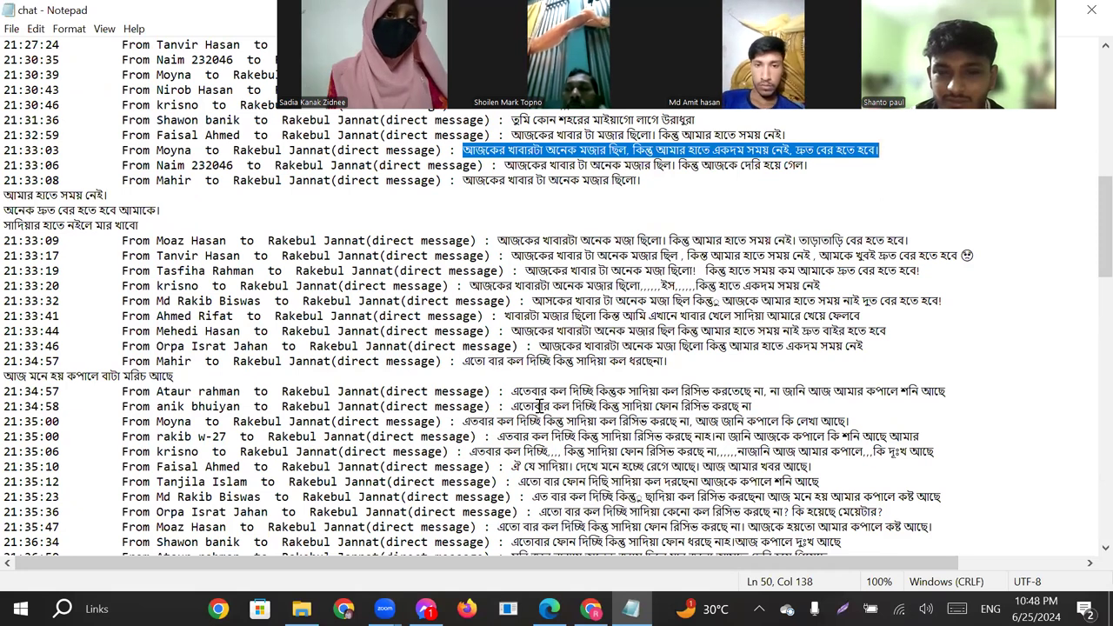
{"action": "left_click_drag", "start_coordinate": [510, 391], "coordinate": [734, 392]}
{"action": "left_click_drag", "start_coordinate": [783, 392], "coordinate": [843, 425]}
{"action": "left_click_drag", "start_coordinate": [670, 423], "coordinate": [885, 509]}
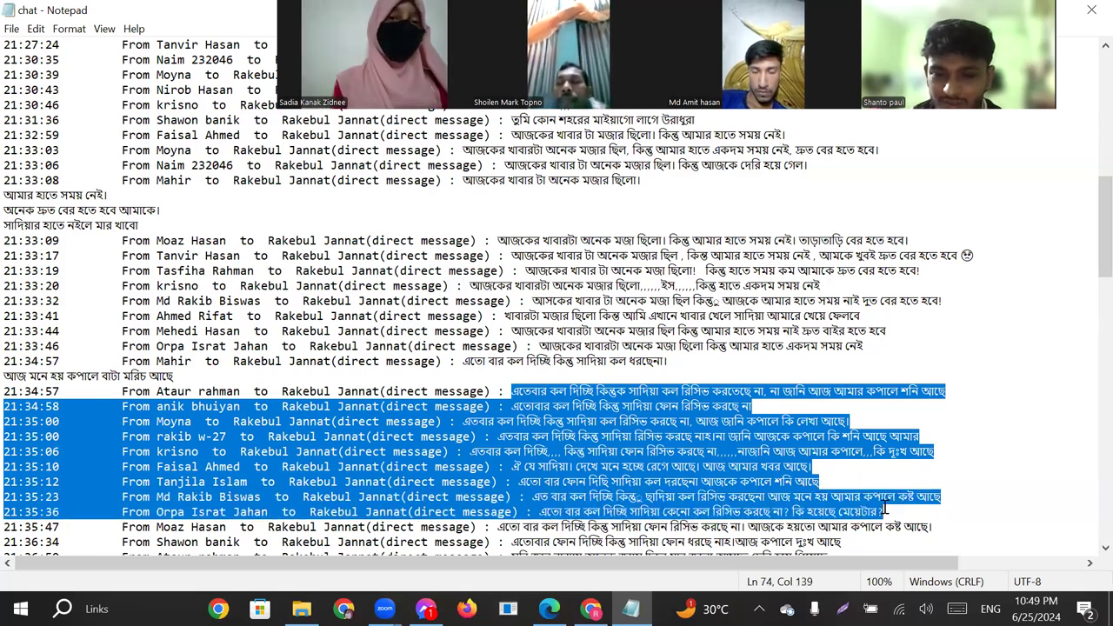
{"action": "scroll", "coordinate": [835, 474], "scroll_direction": "down", "scroll_amount": 2}
{"action": "left_click_drag", "start_coordinate": [498, 435], "coordinate": [713, 437]}
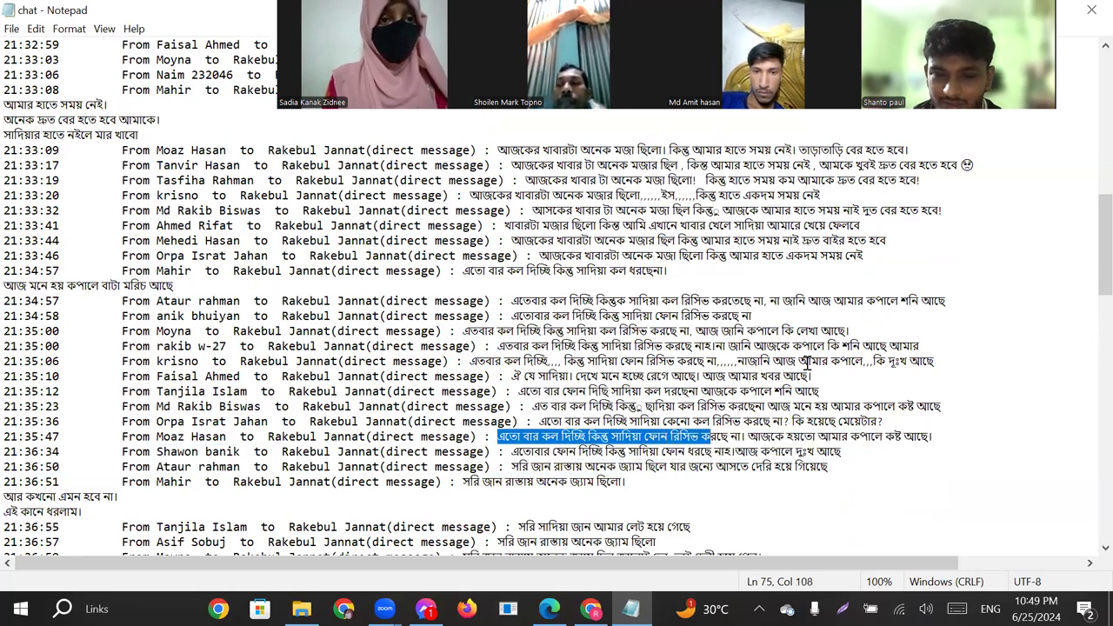
{"action": "left_click_drag", "start_coordinate": [664, 391], "coordinate": [671, 391]}
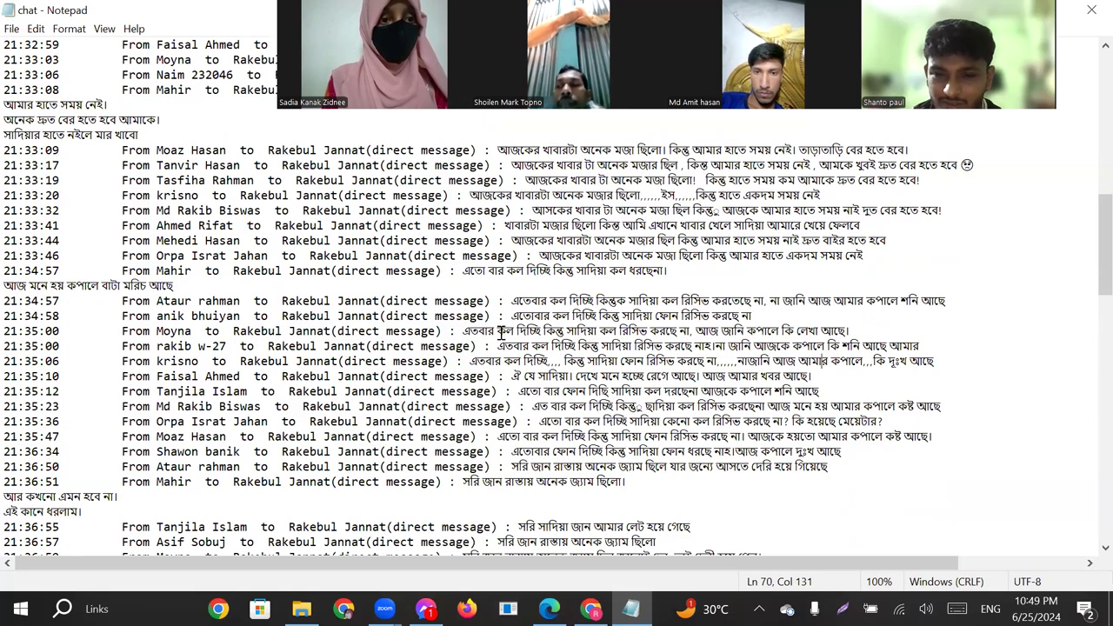
{"action": "left_click_drag", "start_coordinate": [852, 331], "coordinate": [464, 330]}
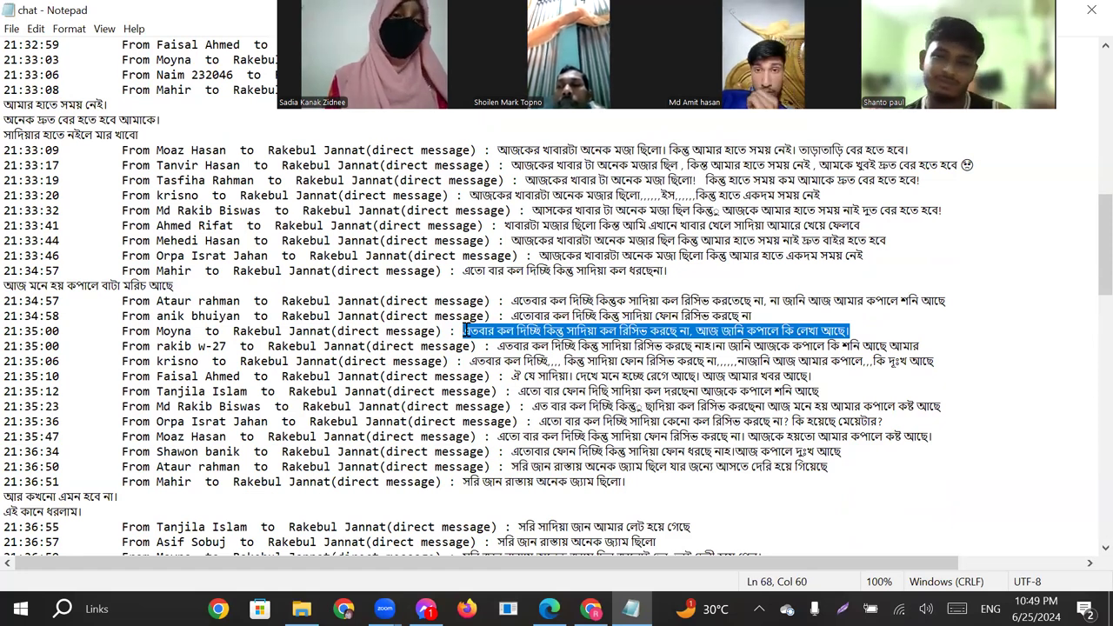
{"action": "left_click_drag", "start_coordinate": [464, 330], "coordinate": [859, 335]}
{"action": "key", "text": "ctrl+c"}
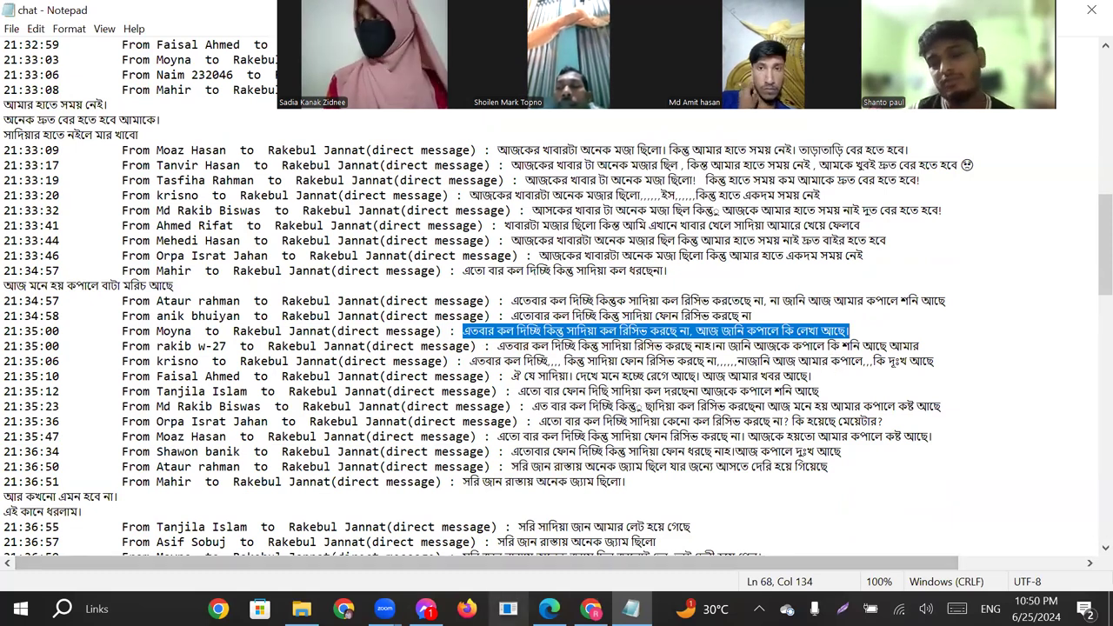
Switch back to Vyond and paste the copied line as Text-to-Speech dialog for the man walking with his phone in scene 7.
{"action": "mouse_move", "coordinate": [385, 609]}
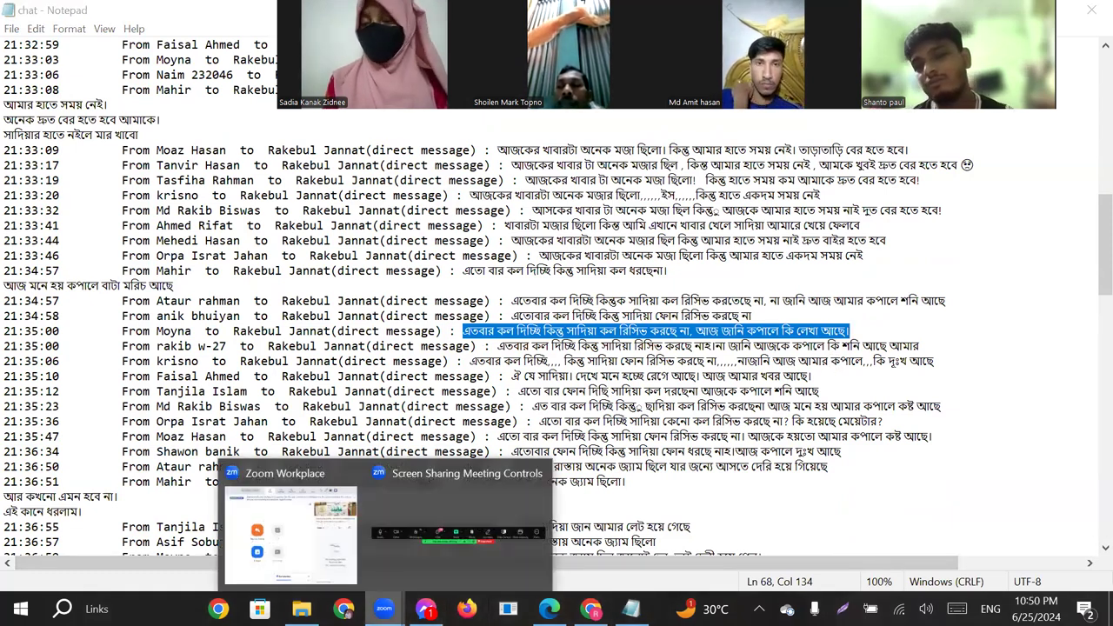
{"action": "left_click", "coordinate": [590, 609]}
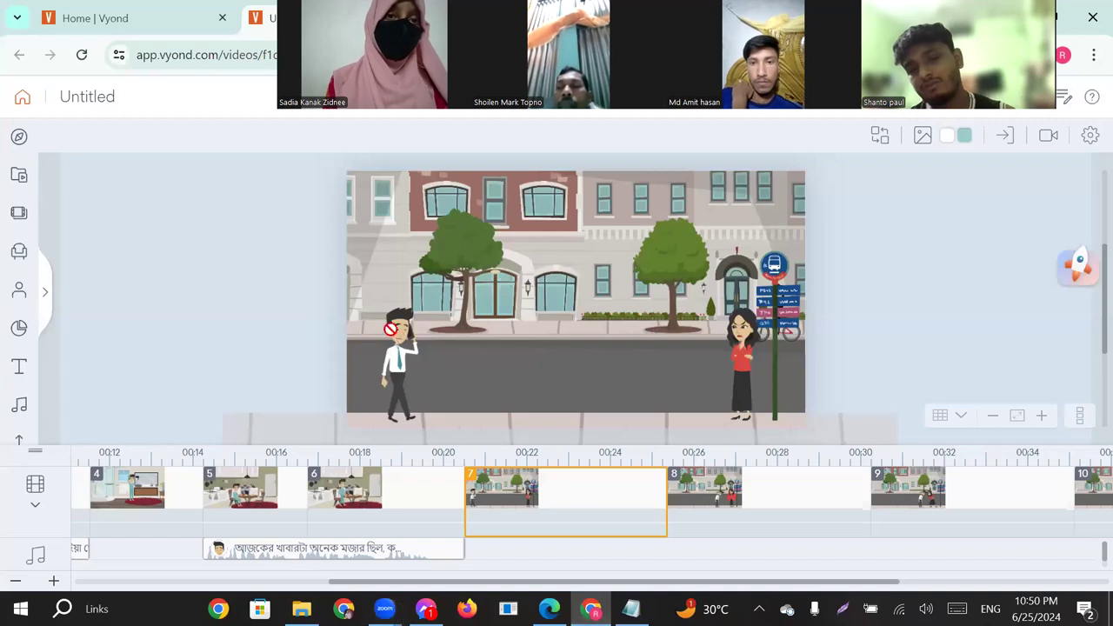
{"action": "left_click", "coordinate": [398, 339]}
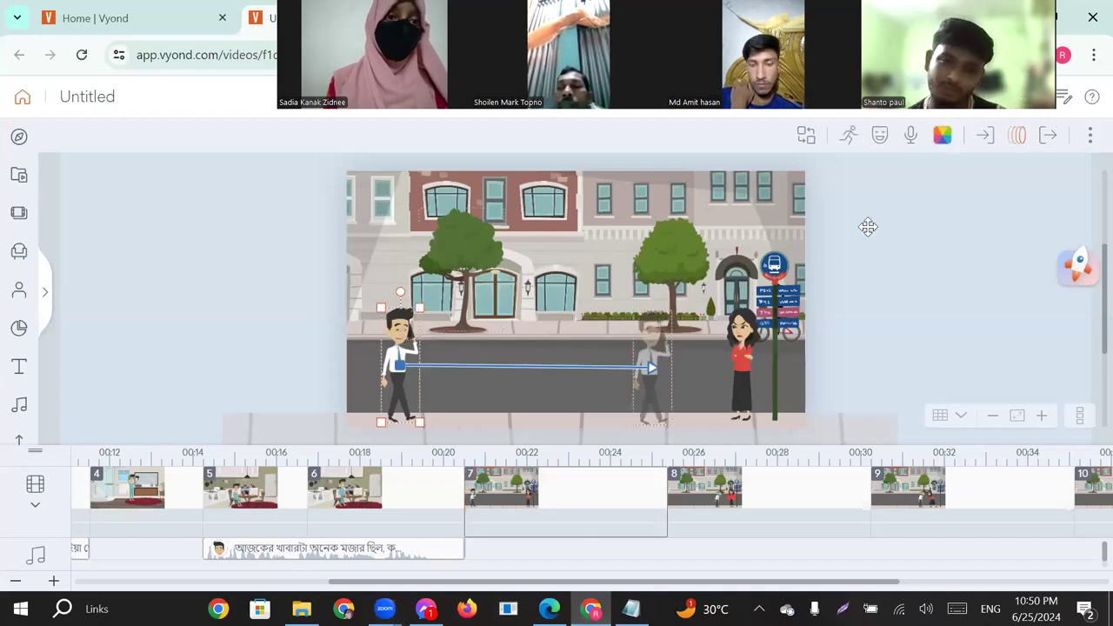
{"action": "left_click", "coordinate": [910, 134]}
{"action": "left_click", "coordinate": [939, 206]}
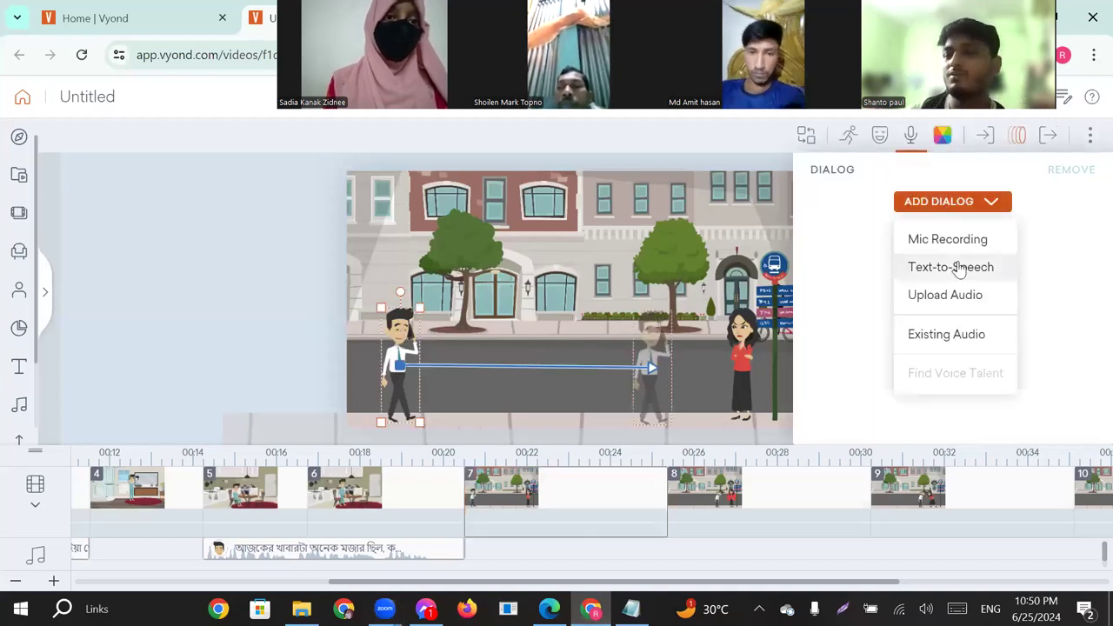
{"action": "left_click", "coordinate": [932, 273]}
{"action": "left_click", "coordinate": [534, 276]}
{"action": "key", "text": "ctrl+v"}
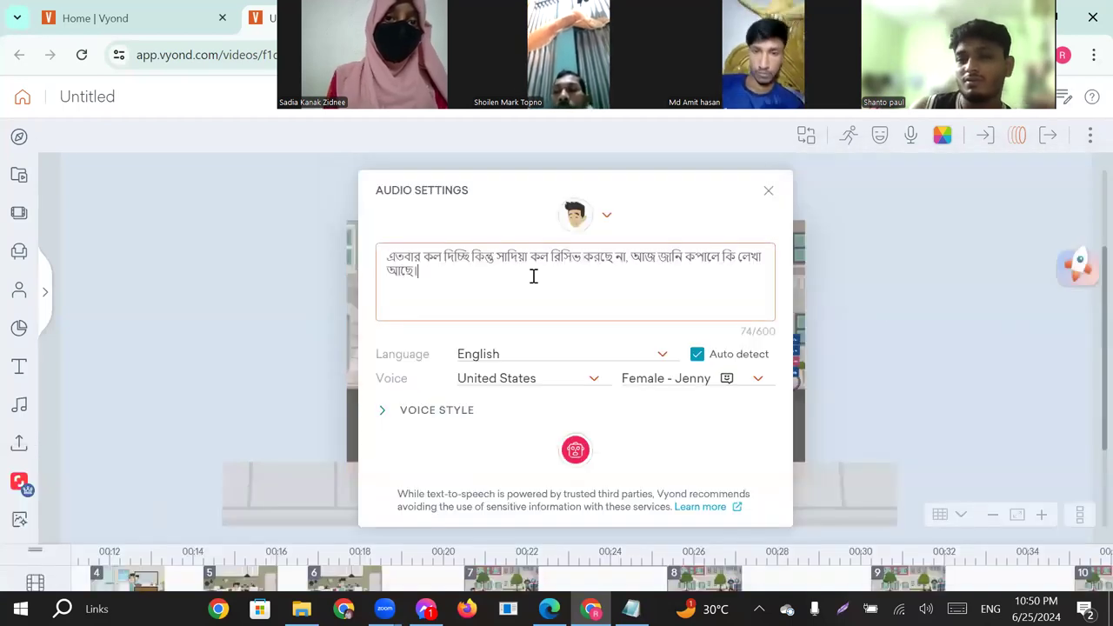
Generate the walking man's Bangla speech with the Male - Pradeep voice and extend scene 7 to 5.792 s to match the clip.
{"action": "left_click", "coordinate": [757, 381]}
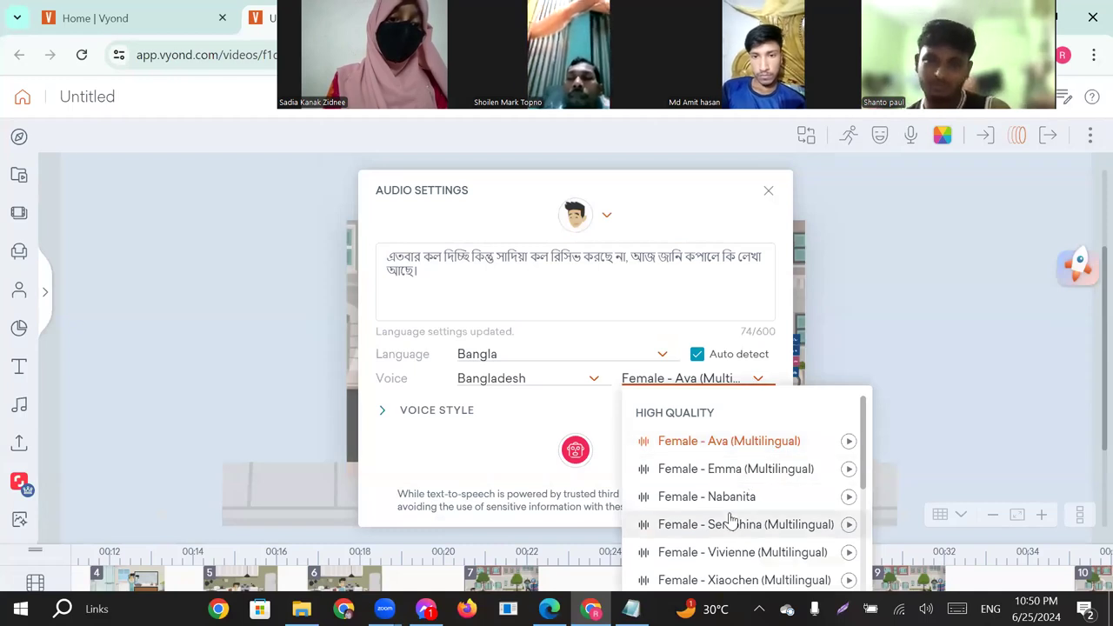
{"action": "scroll", "coordinate": [733, 520], "scroll_direction": "down", "scroll_amount": 2}
{"action": "scroll", "coordinate": [733, 520], "scroll_direction": "down", "scroll_amount": 1}
{"action": "left_click", "coordinate": [717, 530]}
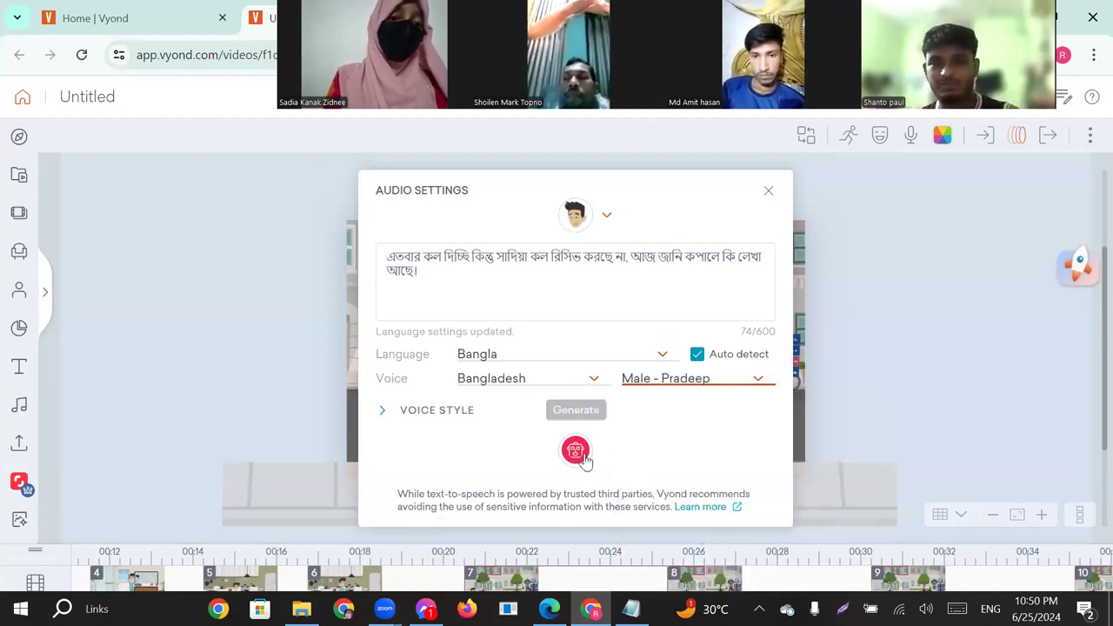
{"action": "left_click", "coordinate": [576, 451]}
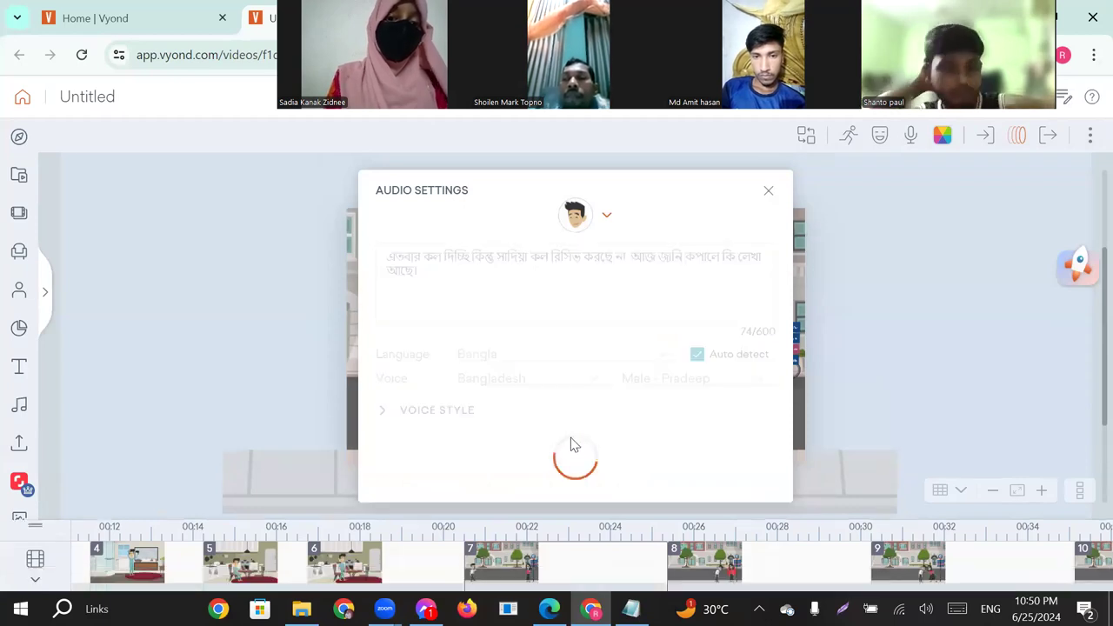
{"action": "left_click", "coordinate": [769, 193]}
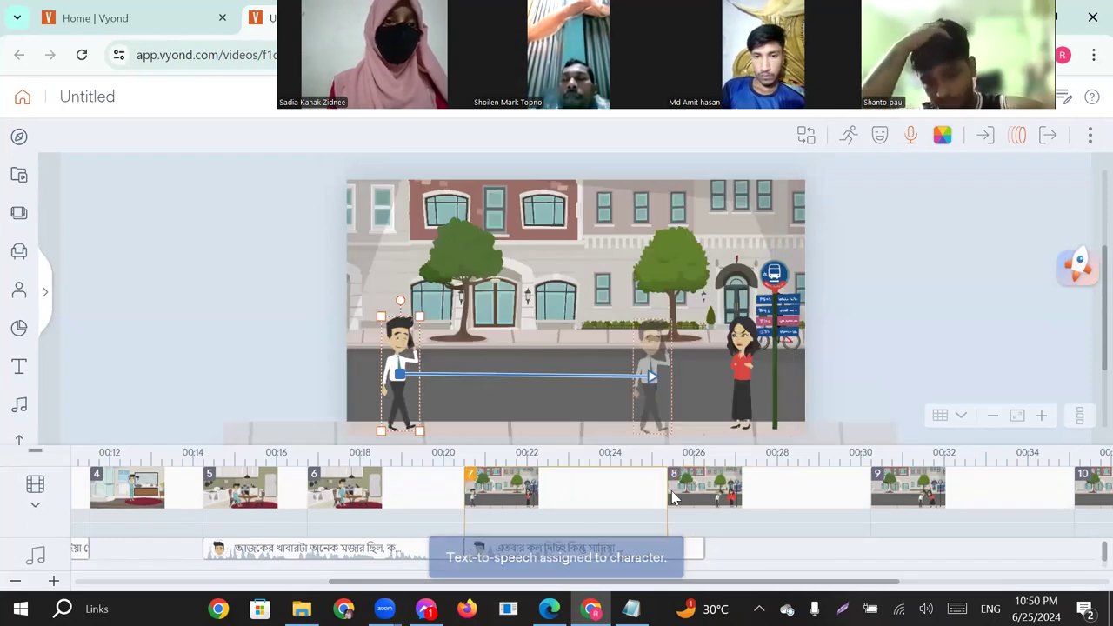
{"action": "left_click_drag", "start_coordinate": [665, 492], "coordinate": [704, 498]}
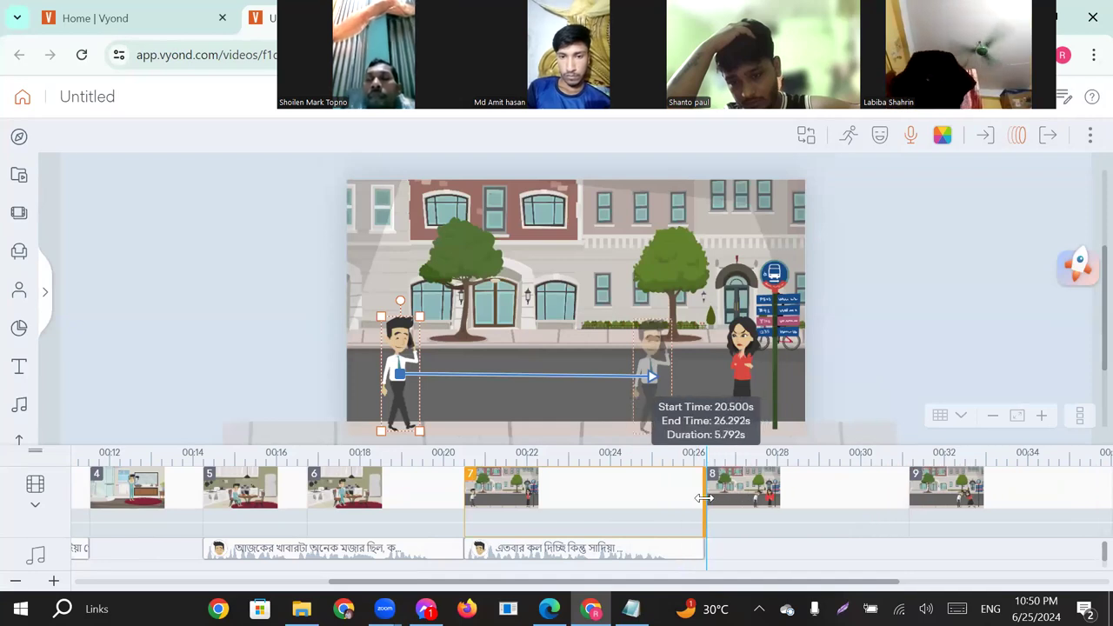
Open scene 8 and copy the apology "প্লিজ জান রাগ করে না,,,,,,রাস্তায় অনেক জ্যাম ছিলো,তাই আসতে লেট হয়ে গেলো" from the Notepad chat file.
{"action": "left_click", "coordinate": [800, 487]}
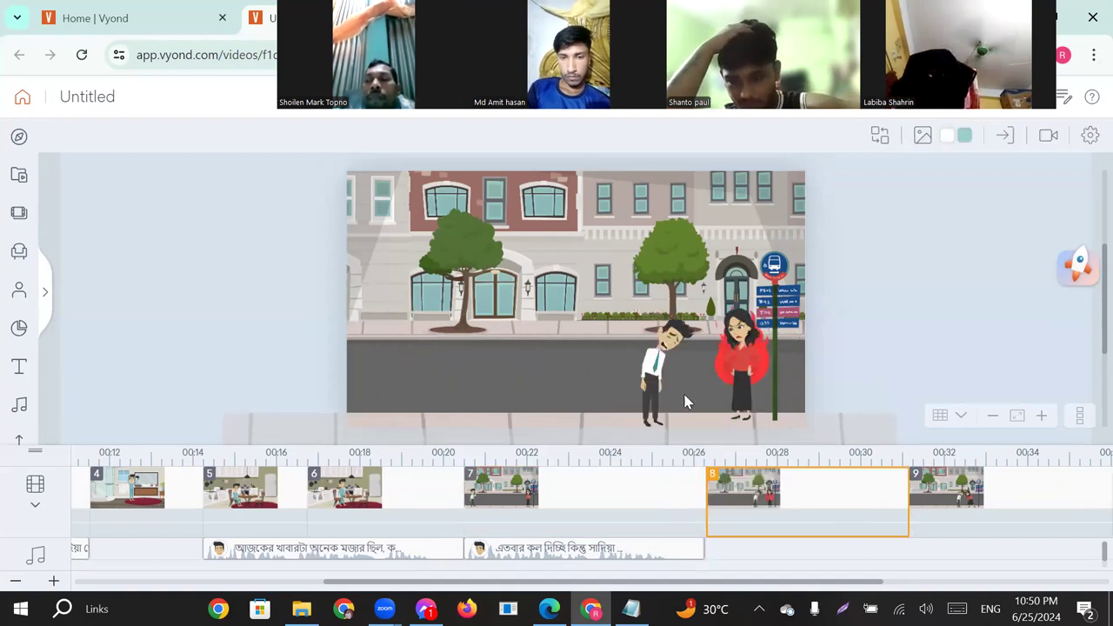
{"action": "left_click", "coordinate": [631, 609]}
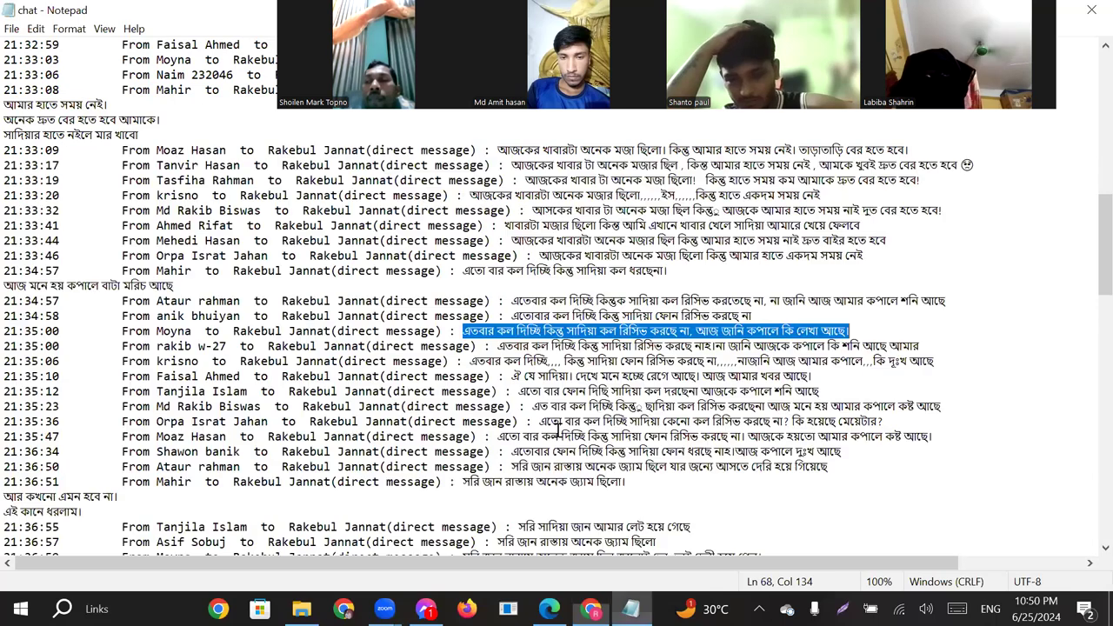
{"action": "scroll", "coordinate": [558, 426], "scroll_direction": "down", "scroll_amount": 1}
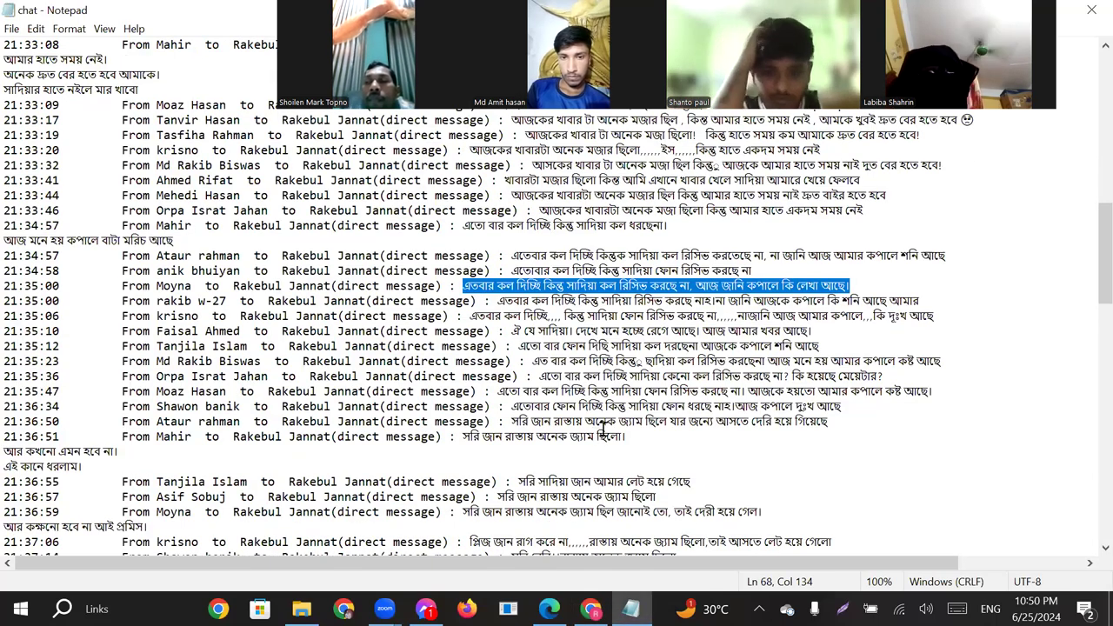
{"action": "scroll", "coordinate": [557, 398], "scroll_direction": "down", "scroll_amount": 2}
{"action": "scroll", "coordinate": [498, 395], "scroll_direction": "down", "scroll_amount": 1}
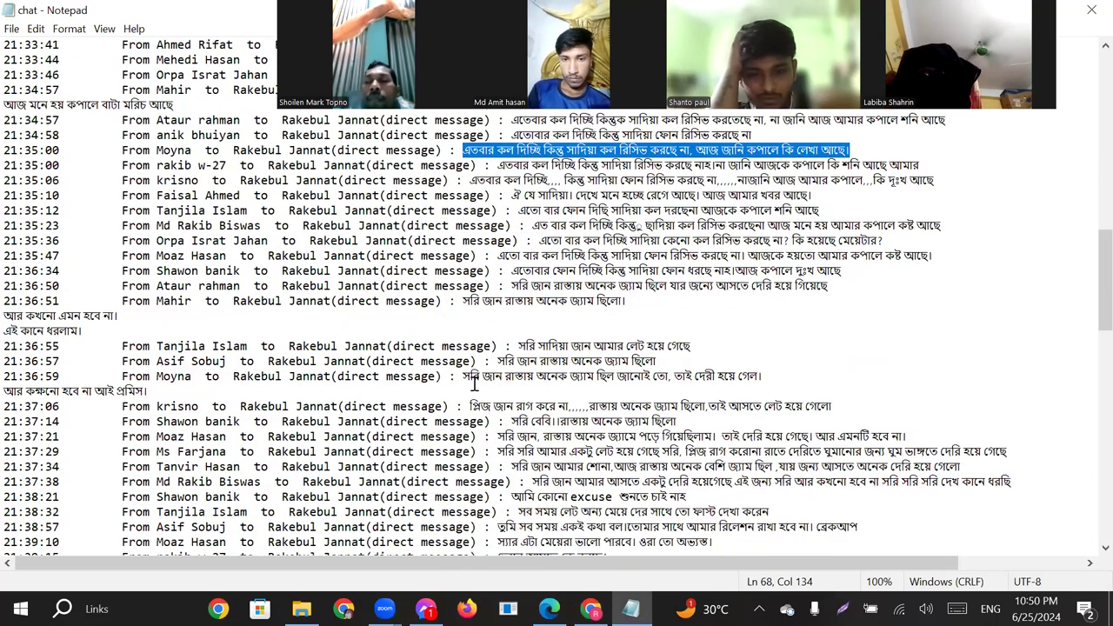
{"action": "left_click_drag", "start_coordinate": [463, 377], "coordinate": [750, 377]}
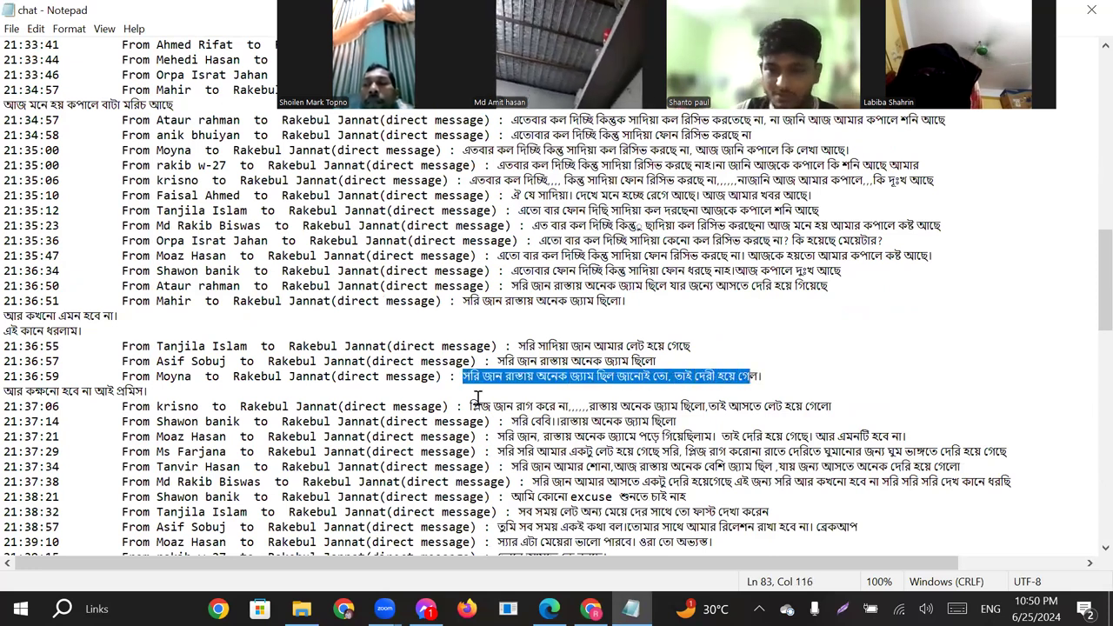
{"action": "left_click_drag", "start_coordinate": [471, 406], "coordinate": [727, 407]}
{"action": "left_click_drag", "start_coordinate": [833, 406], "coordinate": [789, 406]}
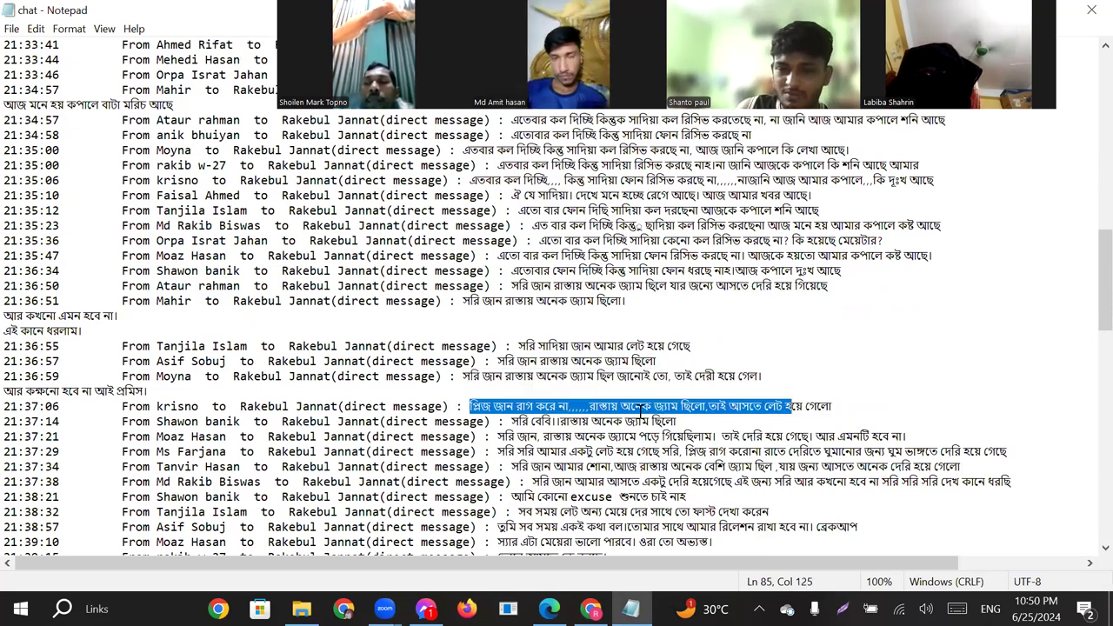
{"action": "left_click_drag", "start_coordinate": [506, 453], "coordinate": [911, 449]}
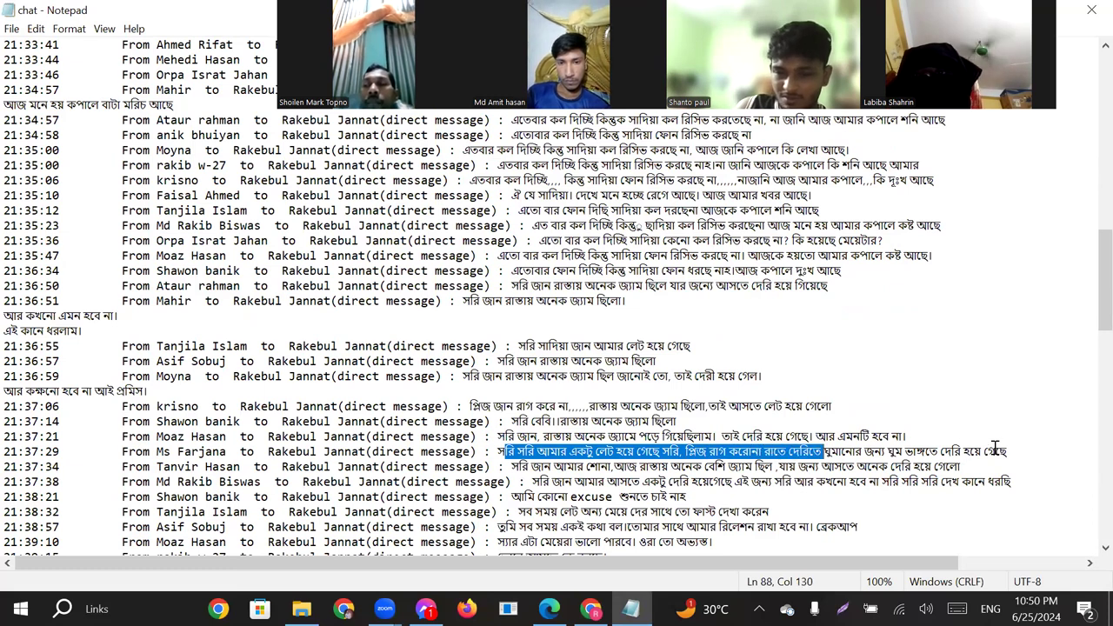
{"action": "left_click_drag", "start_coordinate": [995, 448], "coordinate": [1007, 451]}
{"action": "left_click_drag", "start_coordinate": [513, 468], "coordinate": [778, 474]}
{"action": "left_click_drag", "start_coordinate": [626, 442], "coordinate": [774, 468]}
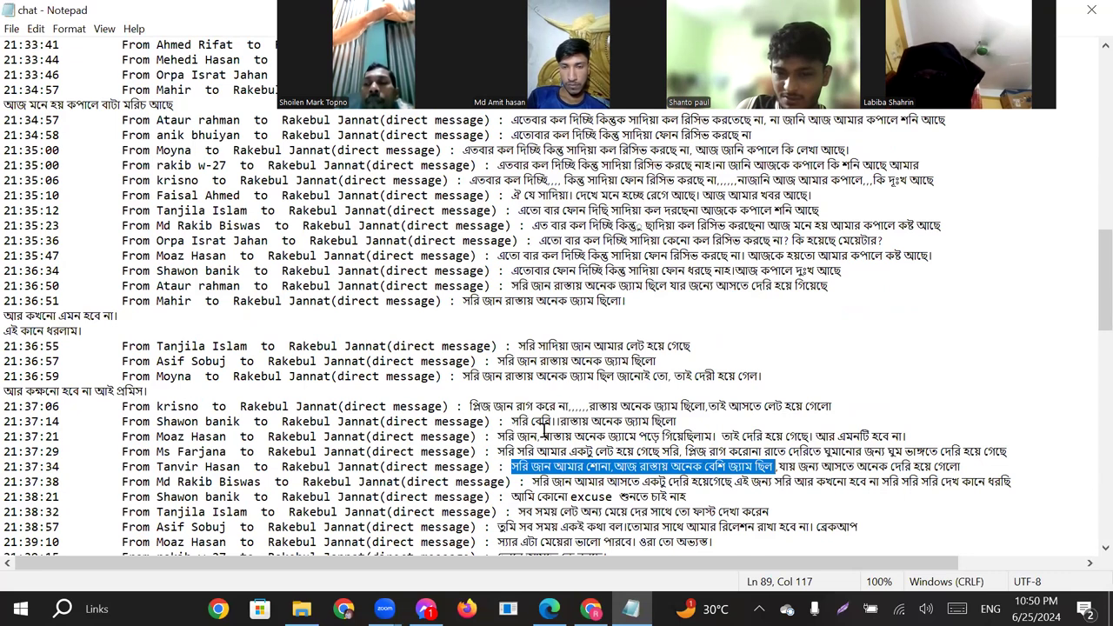
{"action": "left_click_drag", "start_coordinate": [469, 405], "coordinate": [833, 412]}
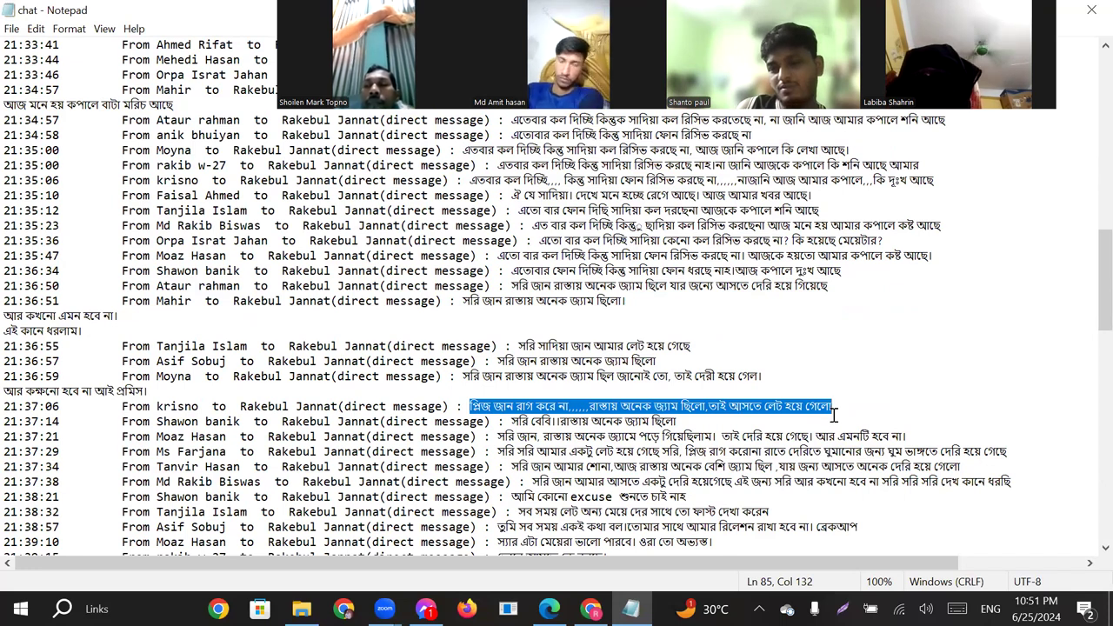
Switch back to Vyond and paste the copied apology as Text-to-Speech dialog for the bowing man in scene 8.
{"action": "left_click", "coordinate": [631, 609]}
{"action": "left_click", "coordinate": [662, 387]}
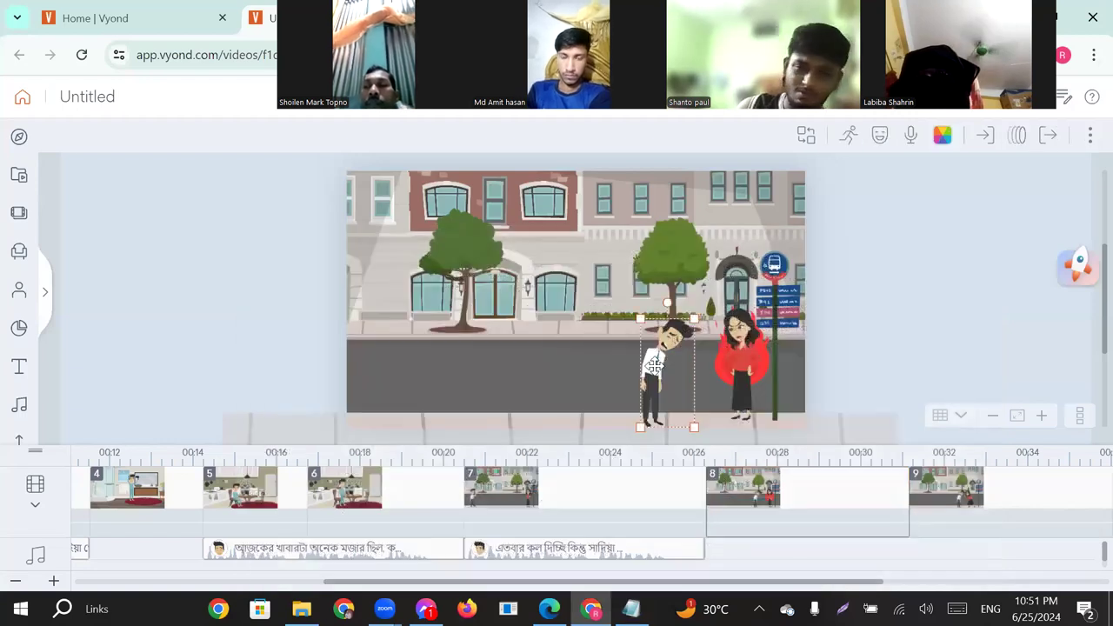
{"action": "left_click", "coordinate": [910, 137]}
{"action": "left_click", "coordinate": [948, 204]}
{"action": "left_click", "coordinate": [912, 267]}
{"action": "left_click", "coordinate": [529, 276]}
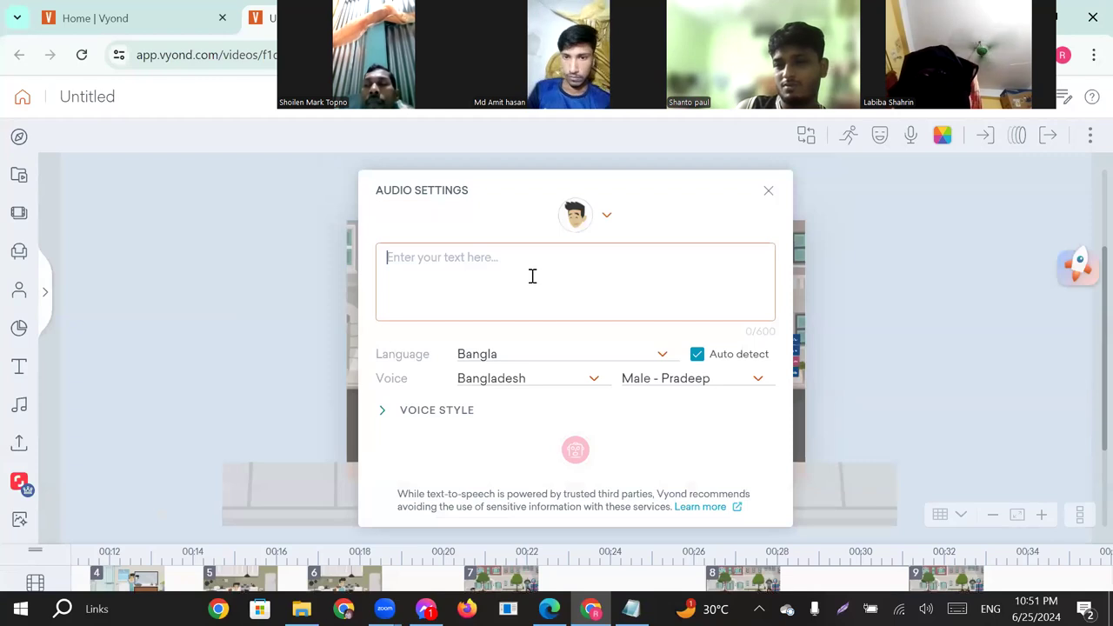
{"action": "type", "text": "প্লিজ জান রাগ করে না.....রাস্তায় অনেক জ্যাম ছিলো.তাই আসতে লেট হয়ে গেলো"}
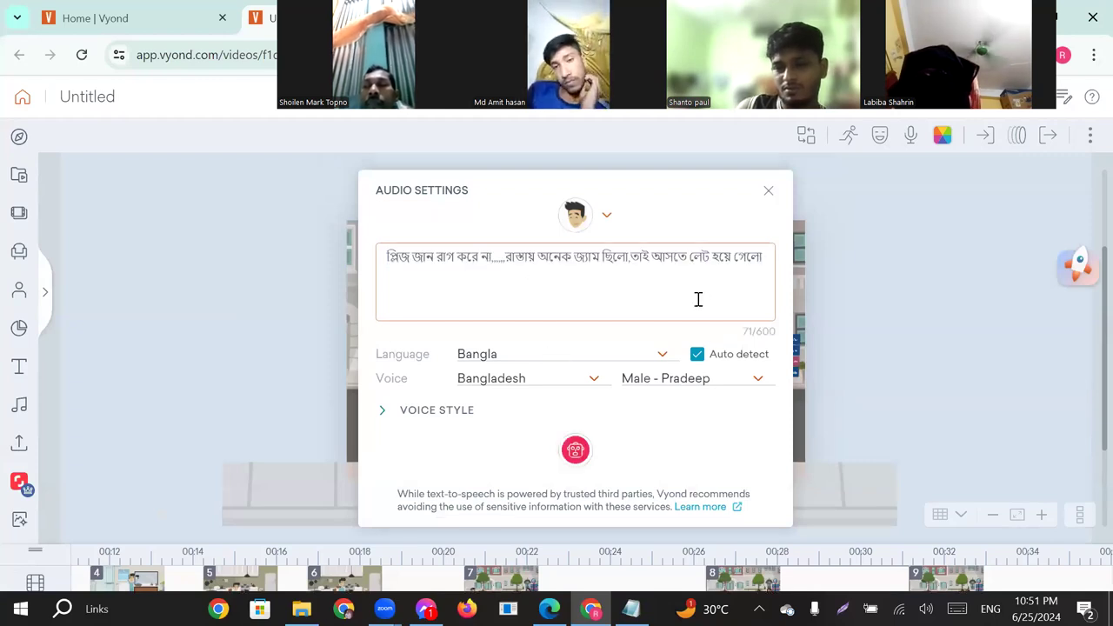
Add a closing punctuation mark to the apology, generate it in Bangla with the Male - Pradeep voice and close the audio settings.
{"action": "type", "text": "।"}
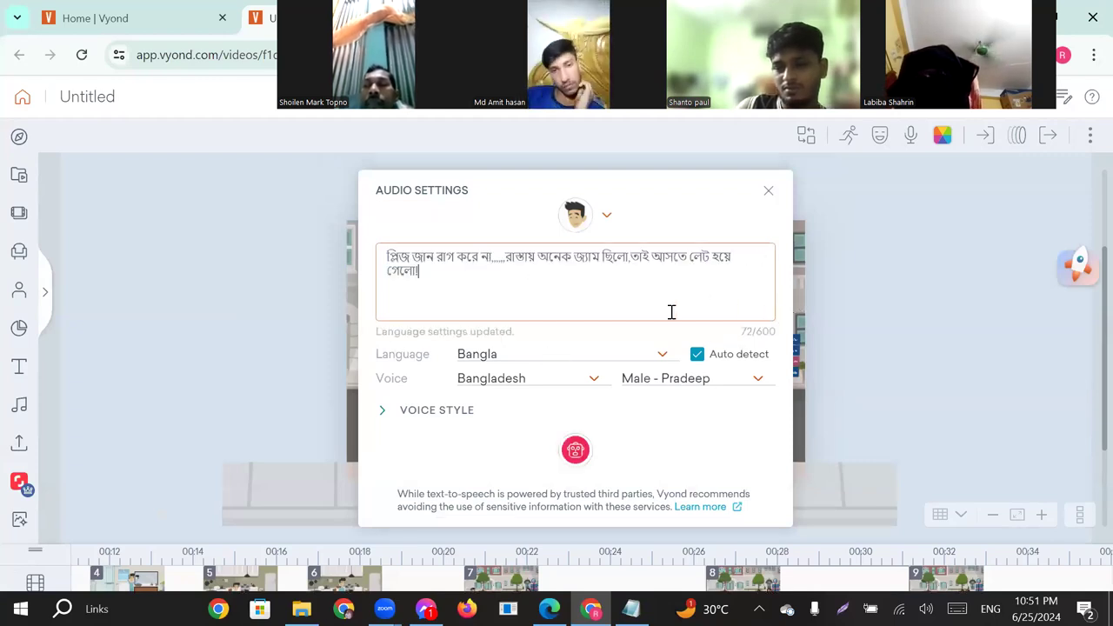
{"action": "left_click", "coordinate": [575, 452]}
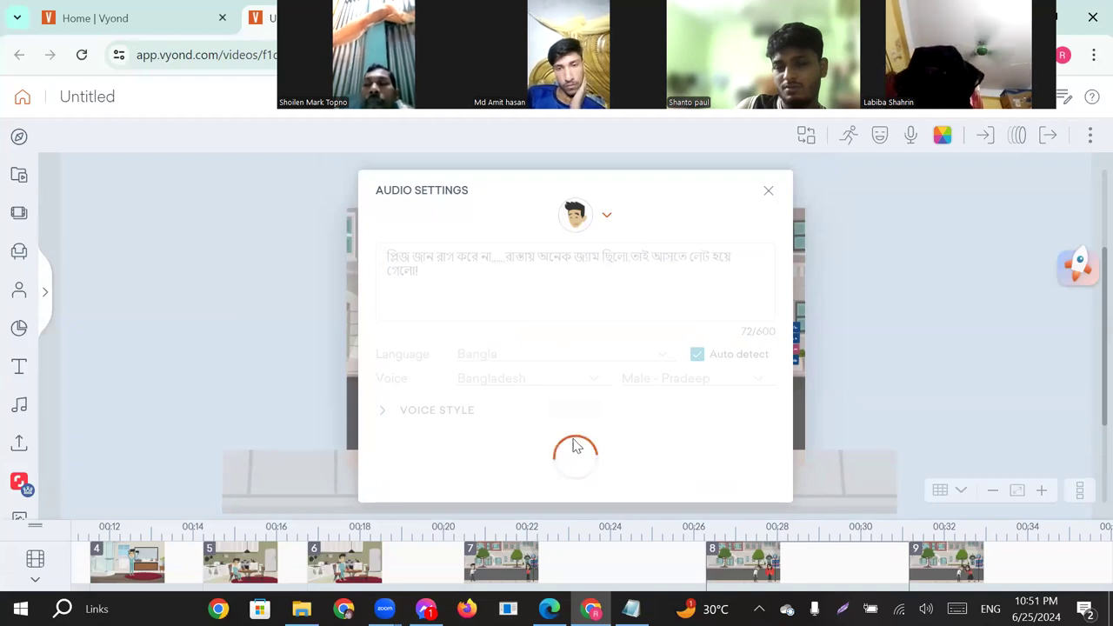
{"action": "left_click", "coordinate": [769, 192]}
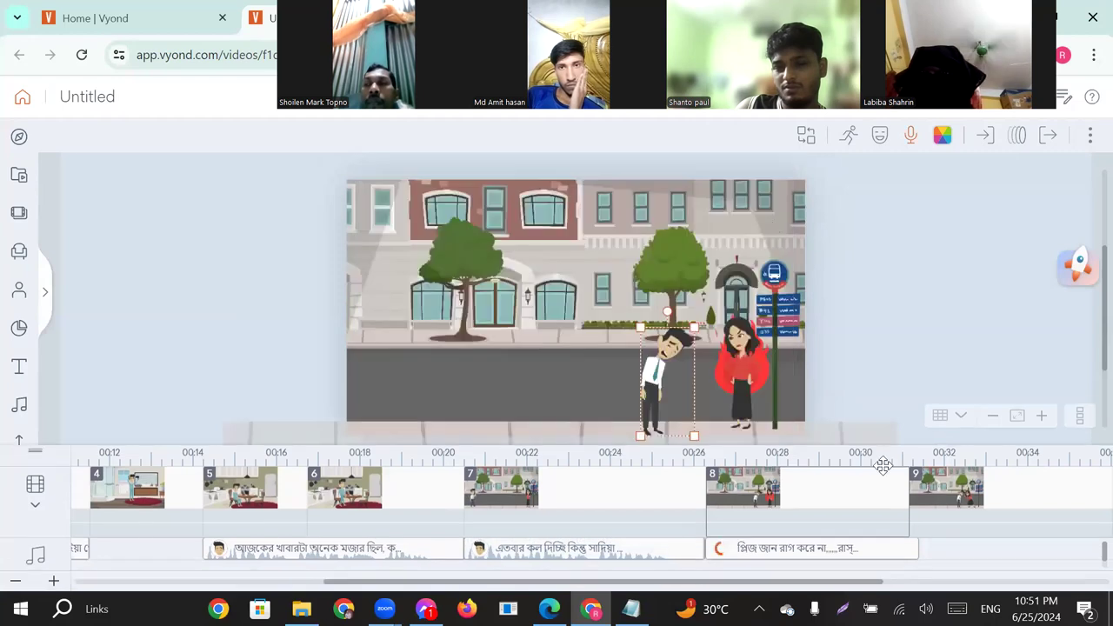
Extend scene 8 to 5.042 s to match the apology clip and open scene 9.
{"action": "left_click", "coordinate": [911, 501]}
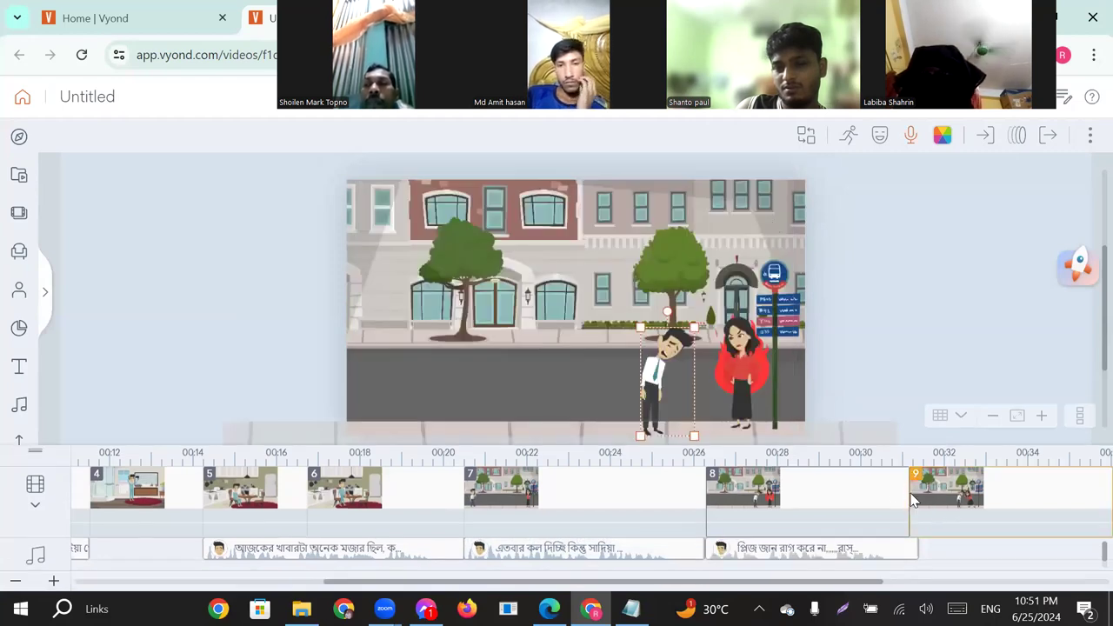
{"action": "left_click_drag", "start_coordinate": [907, 494], "coordinate": [913, 495]}
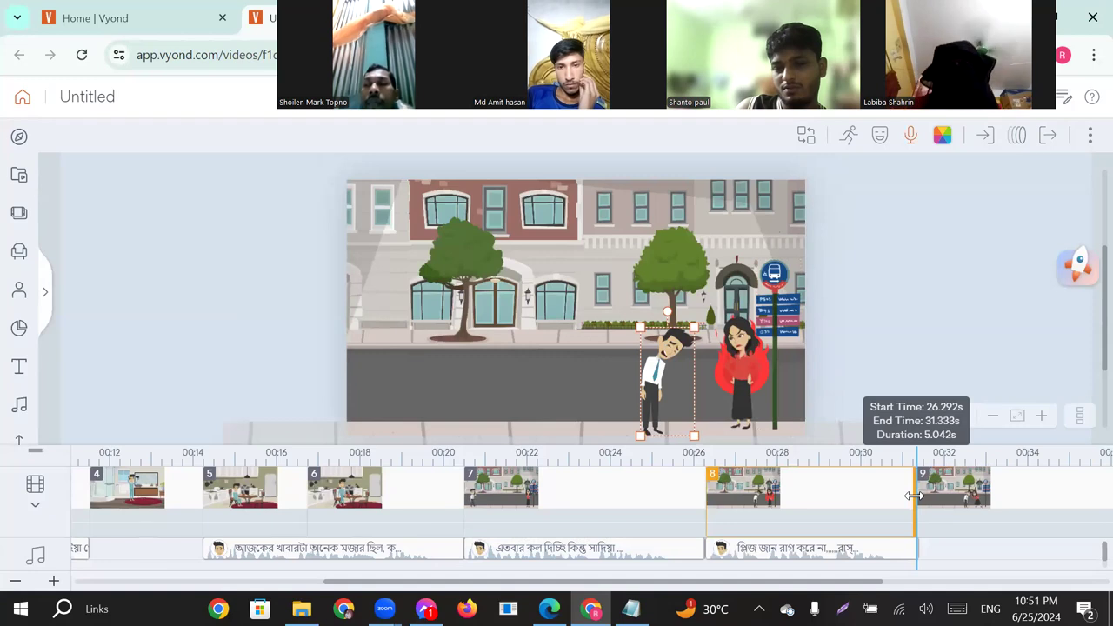
{"action": "left_click", "coordinate": [973, 481]}
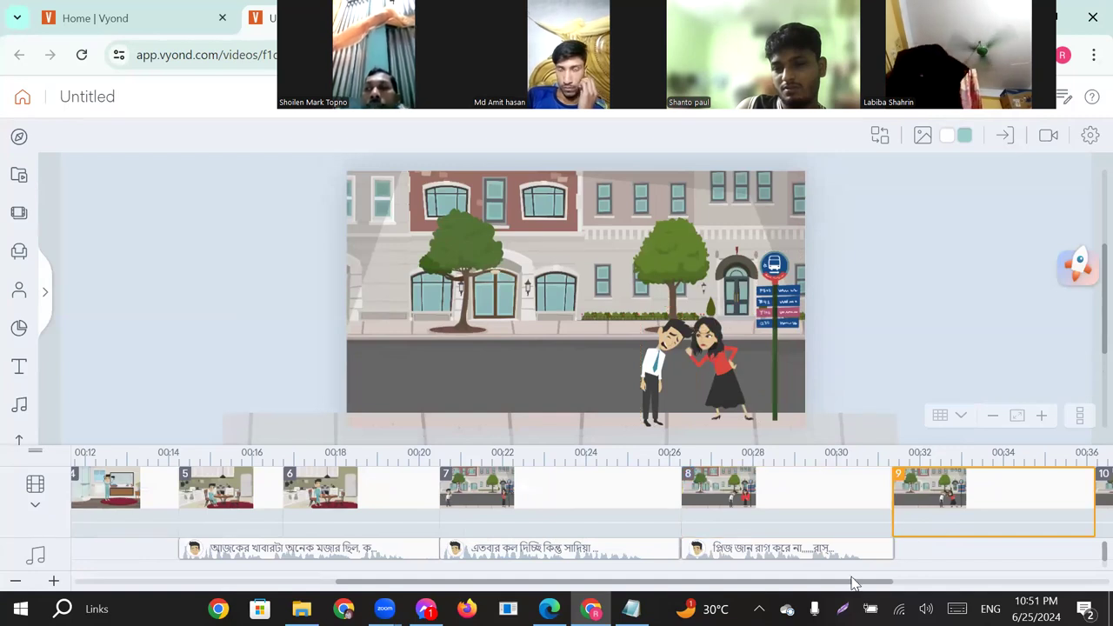
{"action": "left_click_drag", "start_coordinate": [851, 585], "coordinate": [1023, 584]}
Switch to the Notepad chat file and copy the angry reply from "Idiot , সারাদিন ঘুম" through "সহ্য করতে পারব না".
{"action": "left_click", "coordinate": [631, 608]}
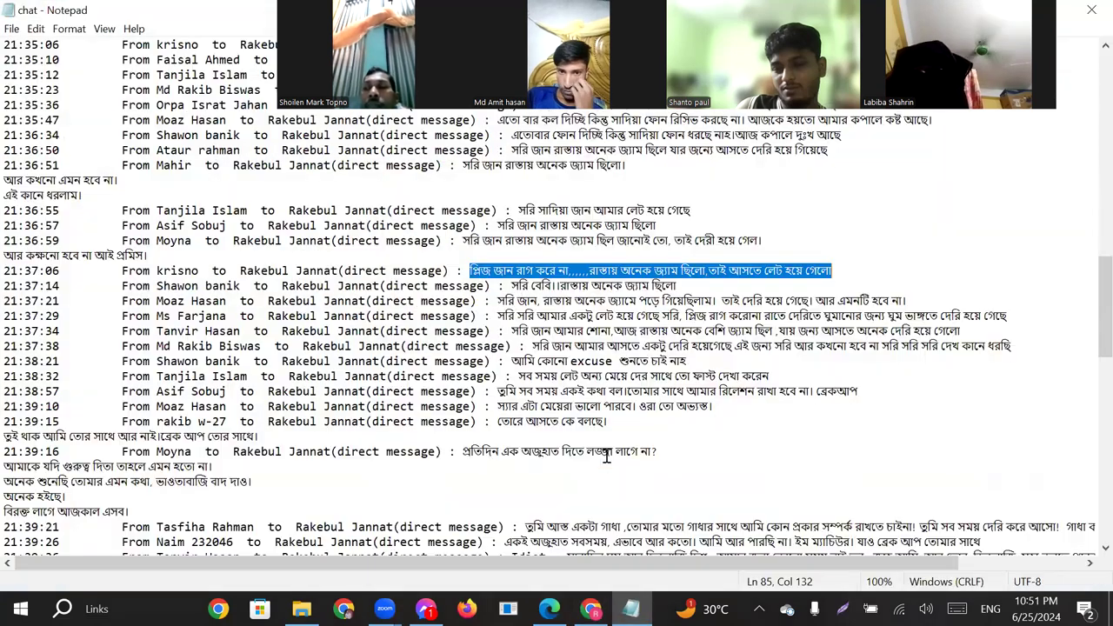
{"action": "scroll", "coordinate": [607, 455], "scroll_direction": "down", "scroll_amount": 2}
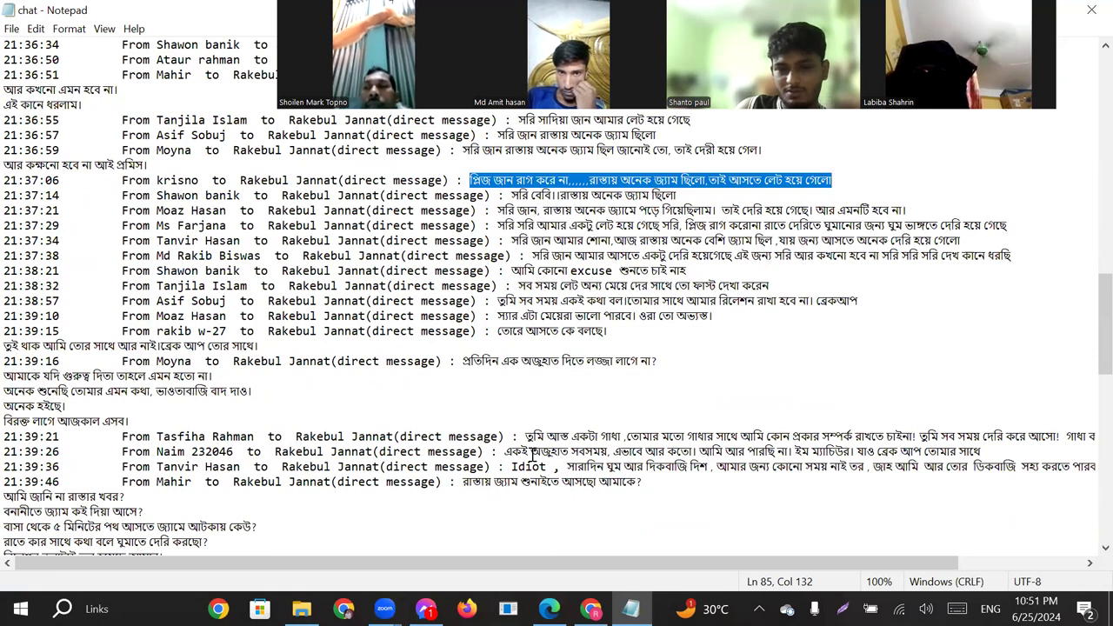
{"action": "scroll", "coordinate": [533, 456], "scroll_direction": "down", "scroll_amount": 1}
{"action": "left_click_drag", "start_coordinate": [528, 390], "coordinate": [1094, 388]}
{"action": "left_click_drag", "start_coordinate": [557, 385], "coordinate": [1057, 422]}
{"action": "left_click", "coordinate": [914, 447]}
{"action": "left_click_drag", "start_coordinate": [656, 567], "coordinate": [783, 567]}
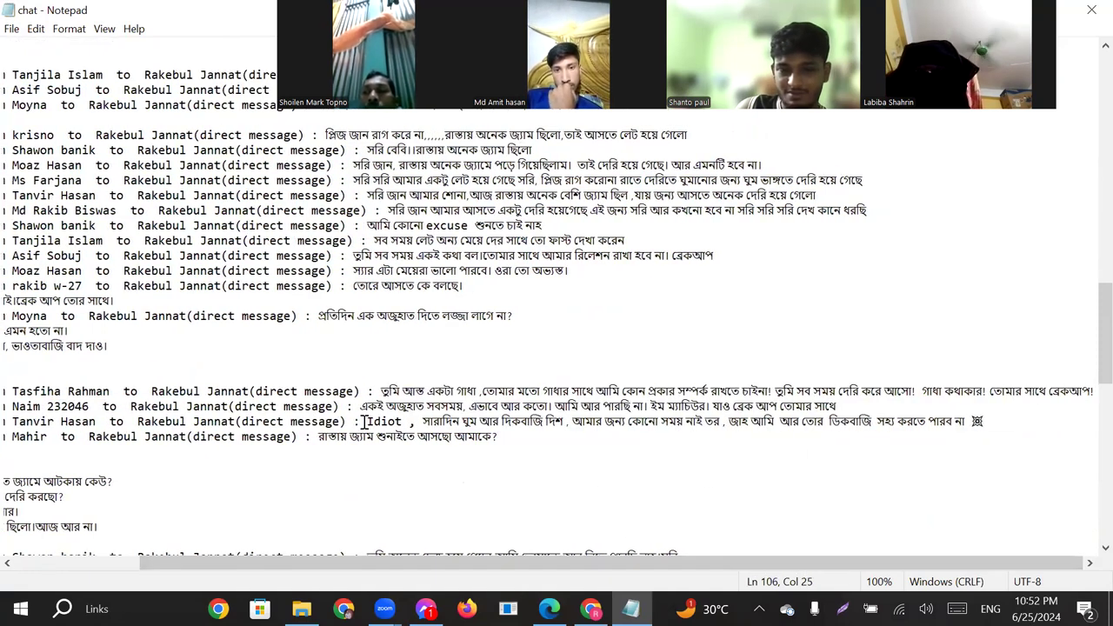
{"action": "left_click_drag", "start_coordinate": [370, 420], "coordinate": [960, 422]}
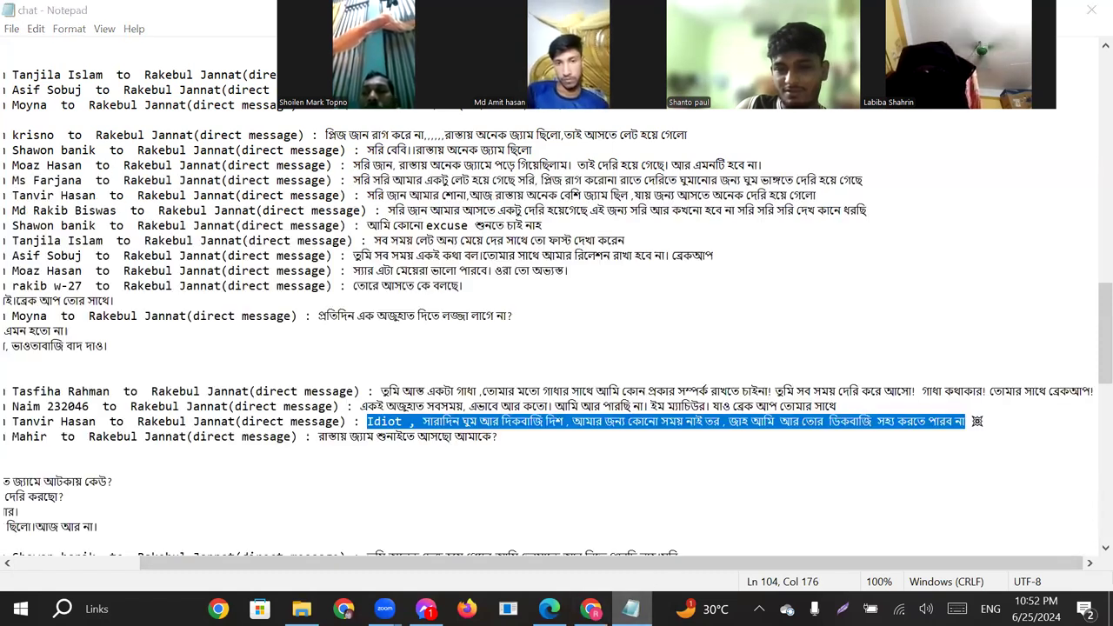
Switch back to Vyond and paste the copied reply as Text-to-Speech dialog for the woman in scene 9.
{"action": "left_click", "coordinate": [631, 609]}
{"action": "left_click", "coordinate": [720, 369]}
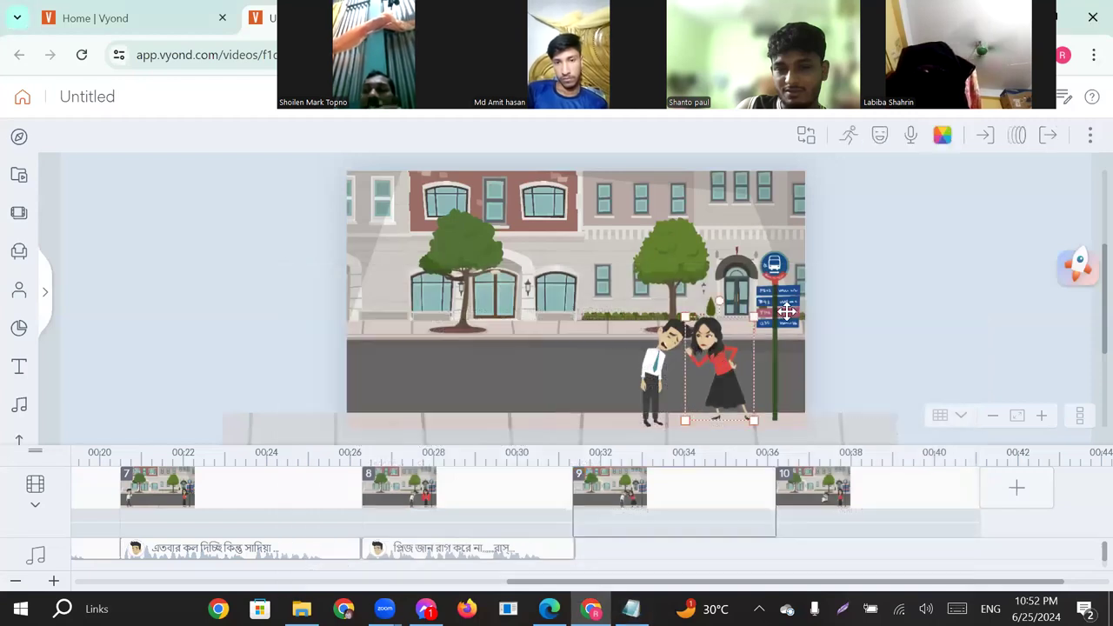
{"action": "left_click", "coordinate": [908, 139]}
{"action": "left_click", "coordinate": [930, 204]}
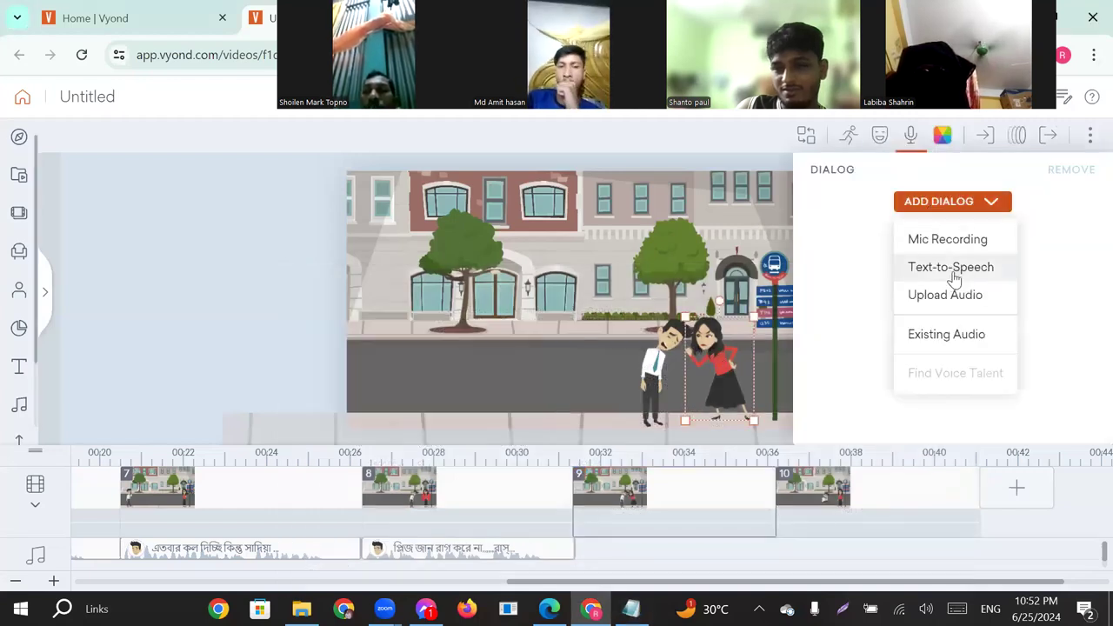
{"action": "left_click", "coordinate": [951, 267]}
{"action": "left_click", "coordinate": [417, 285]}
{"action": "type", "text": "Idiot , সারাদিন ঘুম আর দিকবাজি দিশ , আমার জন্য কোনো সময় নাই তর , জাহ আমি আর তোর ডিকবাজি সহ্য করতে পারব না"}
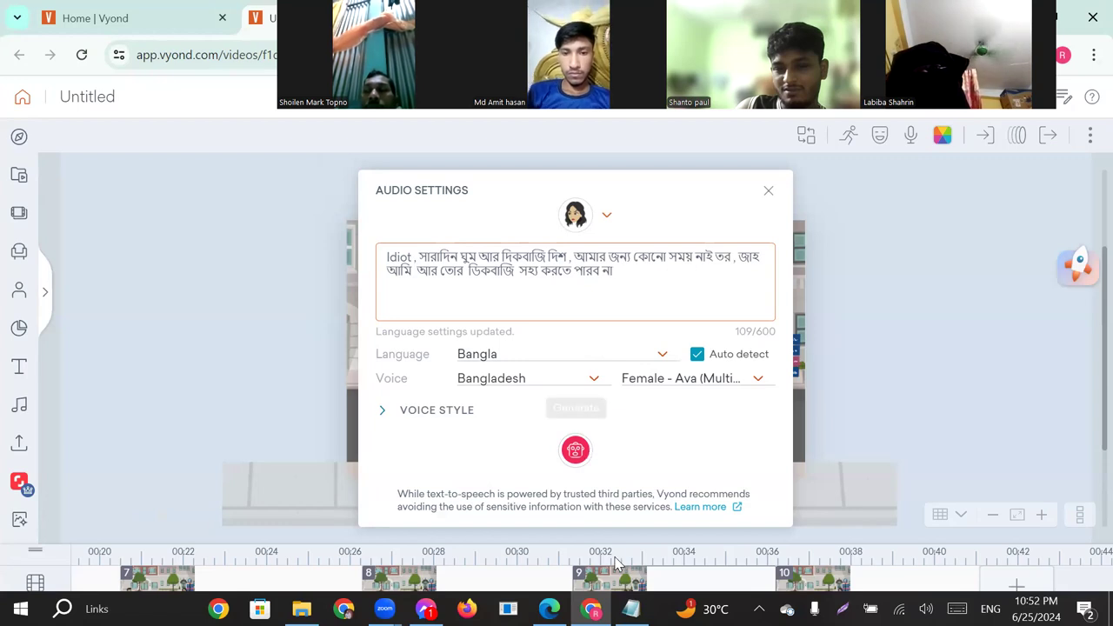
Replace the woman's closing clause from "জাহ আমি" onward with the Notepad chat text from "তোমার মতো গাধার সাথে" through "তোমার সাথে ব্রেকআপ!".
{"action": "left_click", "coordinate": [630, 608]}
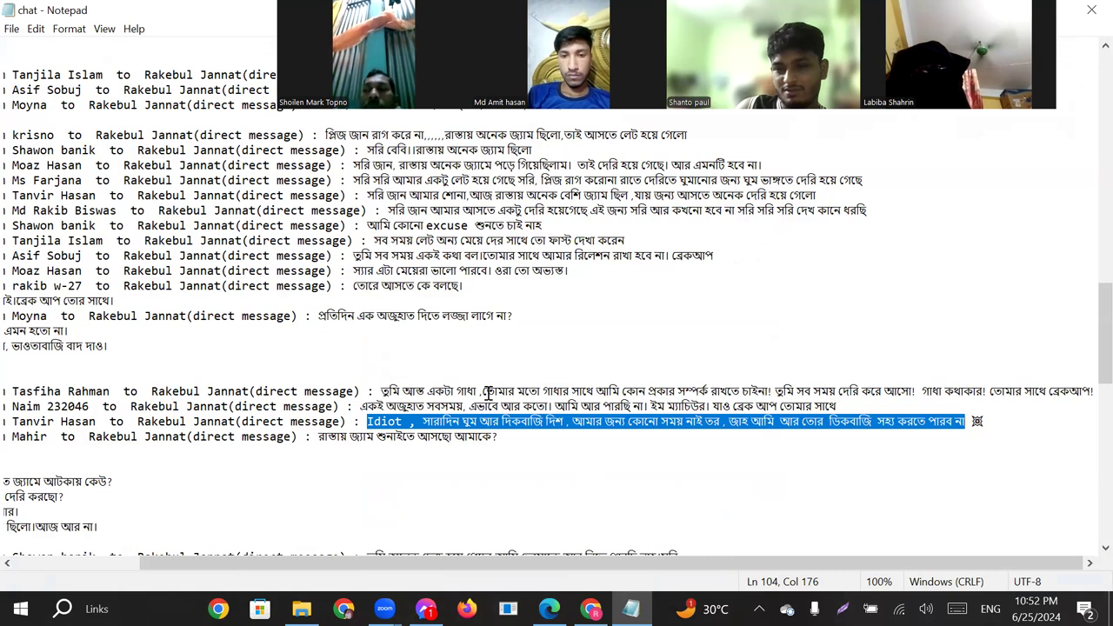
{"action": "left_click_drag", "start_coordinate": [483, 391], "coordinate": [1093, 393]}
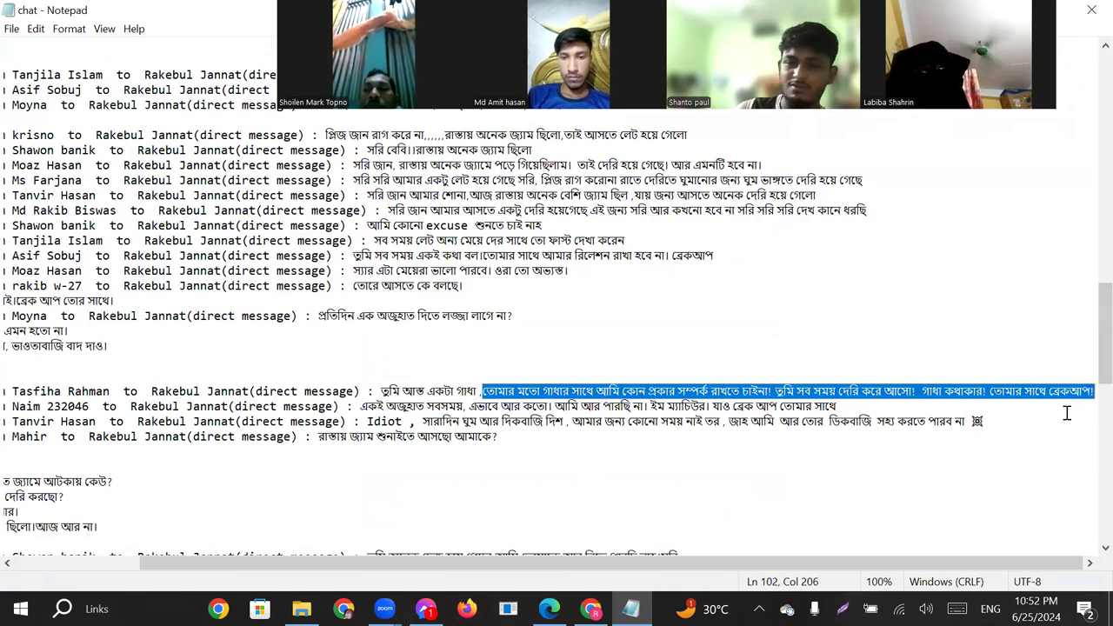
{"action": "left_click", "coordinate": [591, 609]}
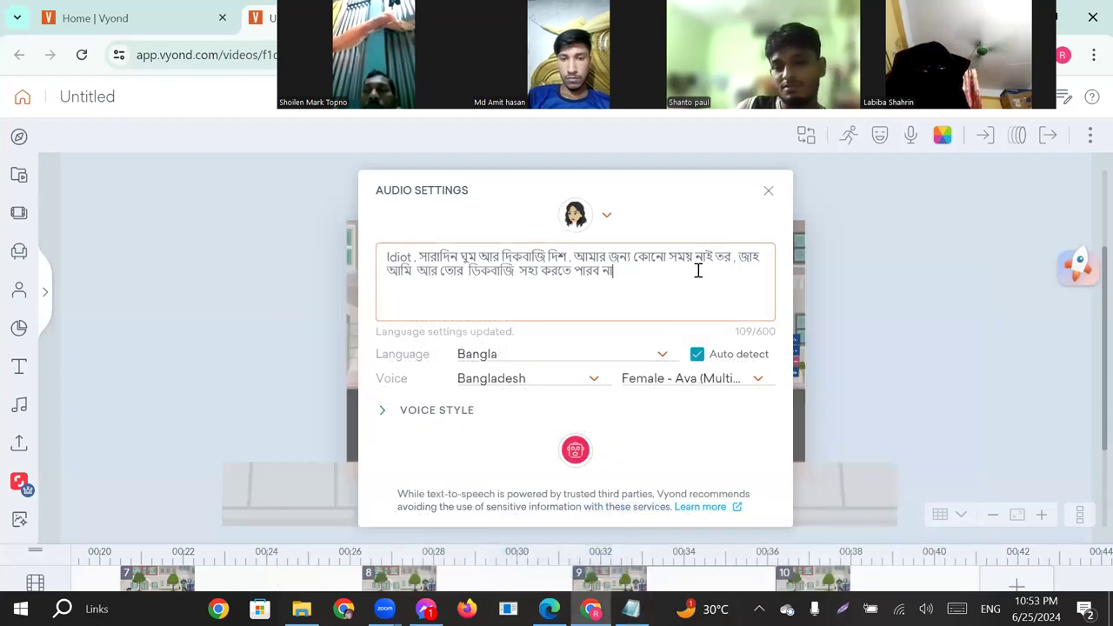
{"action": "left_click_drag", "start_coordinate": [739, 255], "coordinate": [753, 279]}
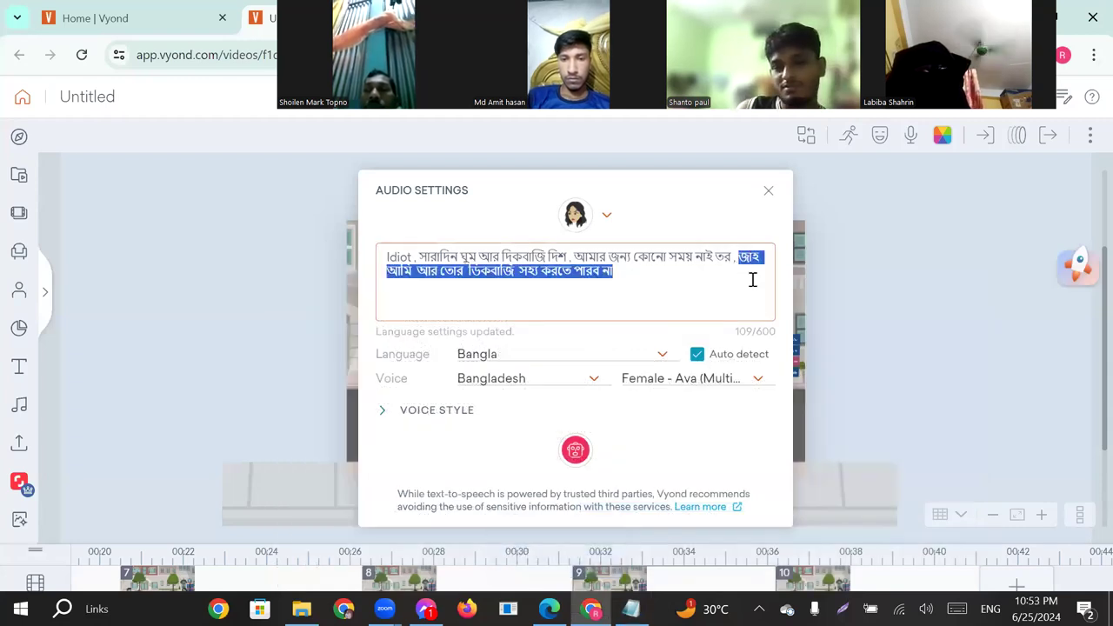
{"action": "type", "text": "তোমার মতো গাধার সাথে আমি কোন প্রকার সম্পর্ক রাখতে চাইনা। তুমি সব সময় দেরি করে আসো।  গাধা কথাকার। তোমার সাথে ব্রেকআপ।"}
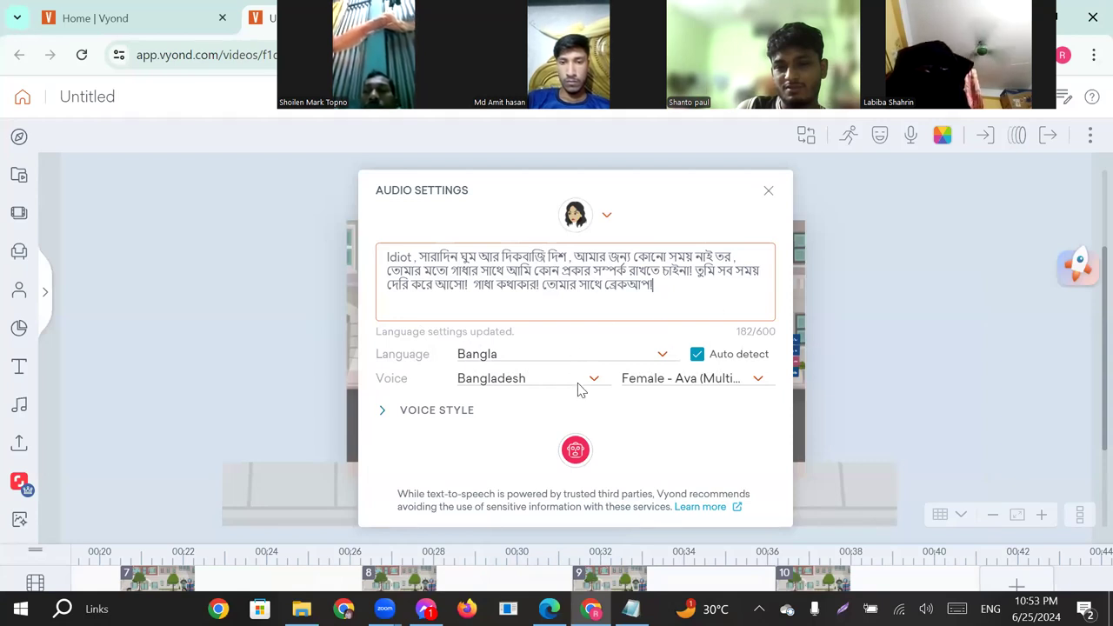
Generate the woman's Bangla speech with the Female - Ava voice, play it back and close the audio settings.
{"action": "left_click", "coordinate": [575, 453]}
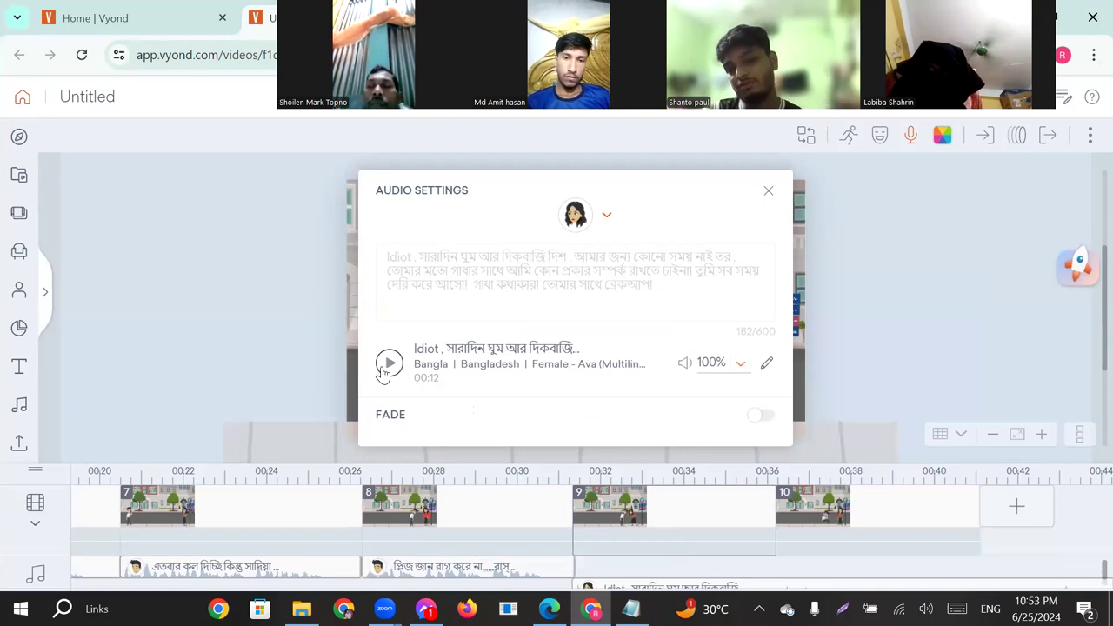
{"action": "left_click", "coordinate": [390, 367]}
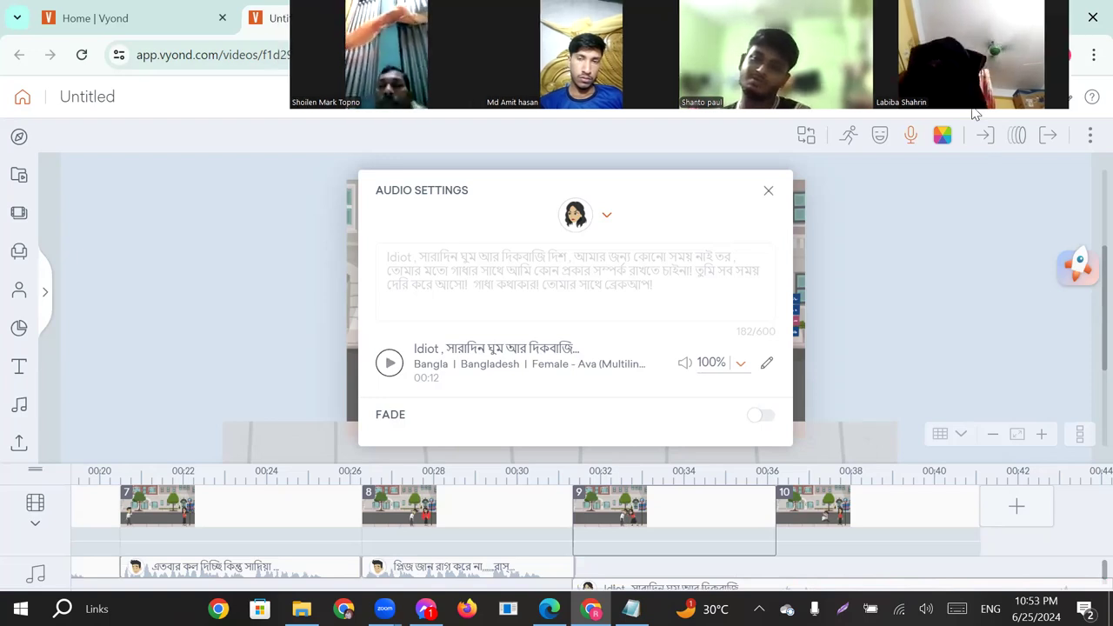
{"action": "left_click", "coordinate": [974, 114]}
Extend scene 9 to 12.958 s to match the woman's speech clip.
{"action": "left_click", "coordinate": [873, 519]}
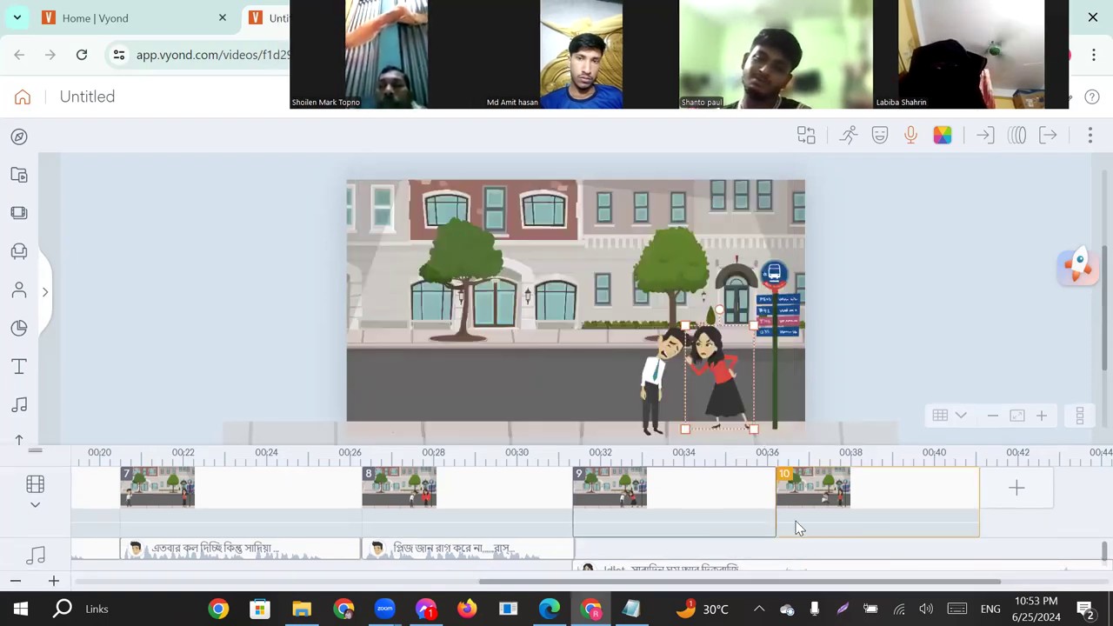
{"action": "left_click_drag", "start_coordinate": [785, 521], "coordinate": [1059, 509]}
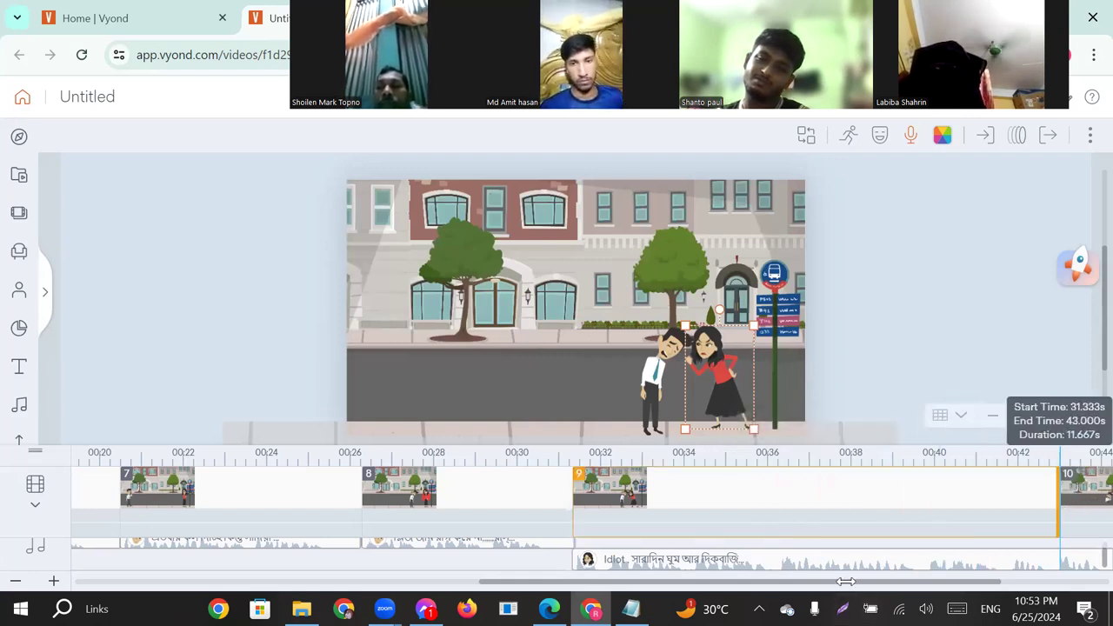
{"action": "left_click_drag", "start_coordinate": [843, 587], "coordinate": [986, 586]}
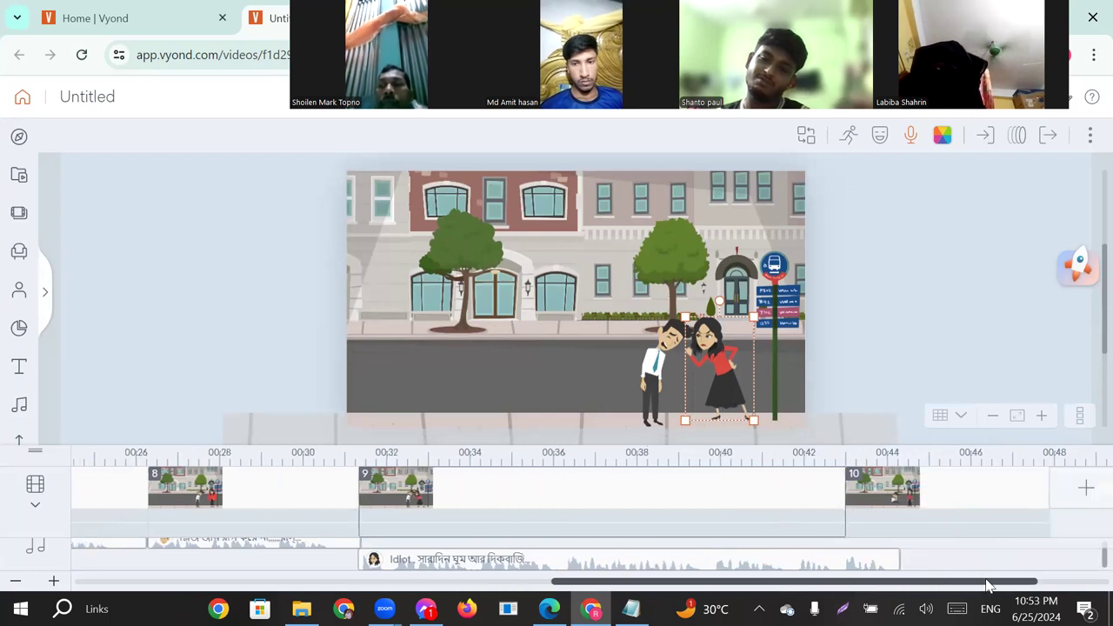
{"action": "left_click_drag", "start_coordinate": [752, 506], "coordinate": [802, 504]}
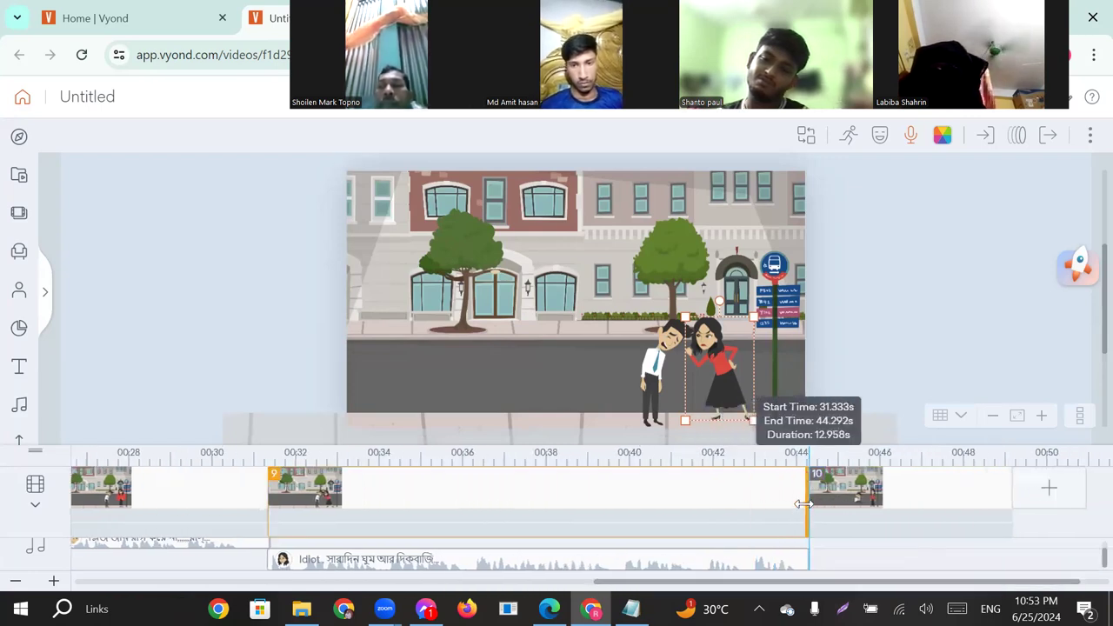
Select the crouching man in scene 10 and copy "প্রেমের সমাধি ভেঙে পাখি যায় চলে যায়" from the Notepad chat file.
{"action": "left_click", "coordinate": [867, 497]}
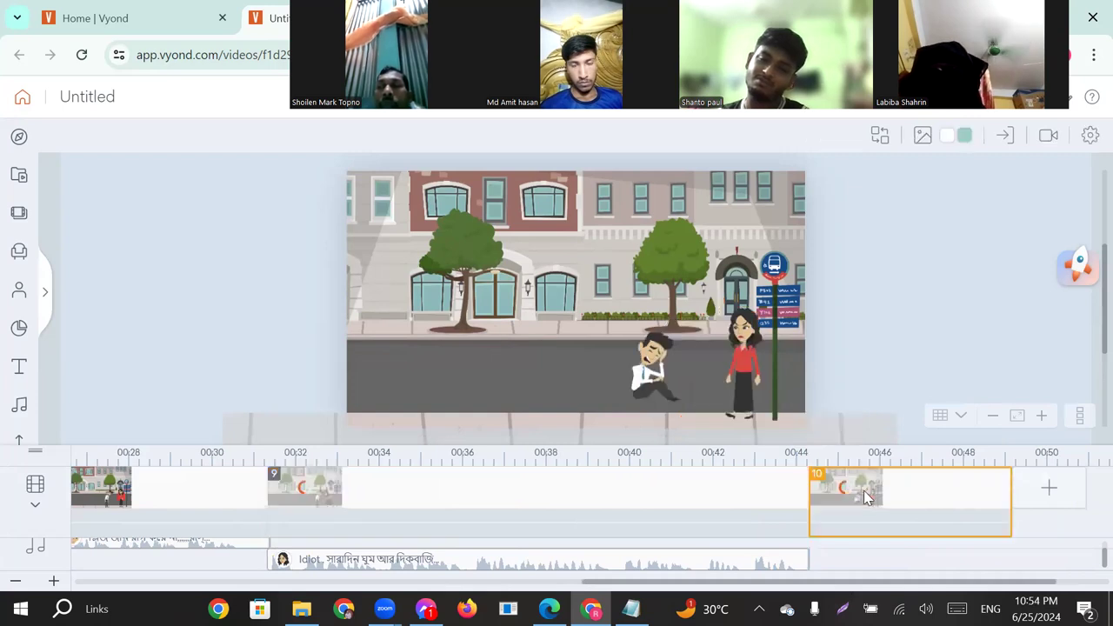
{"action": "left_click", "coordinate": [650, 374]}
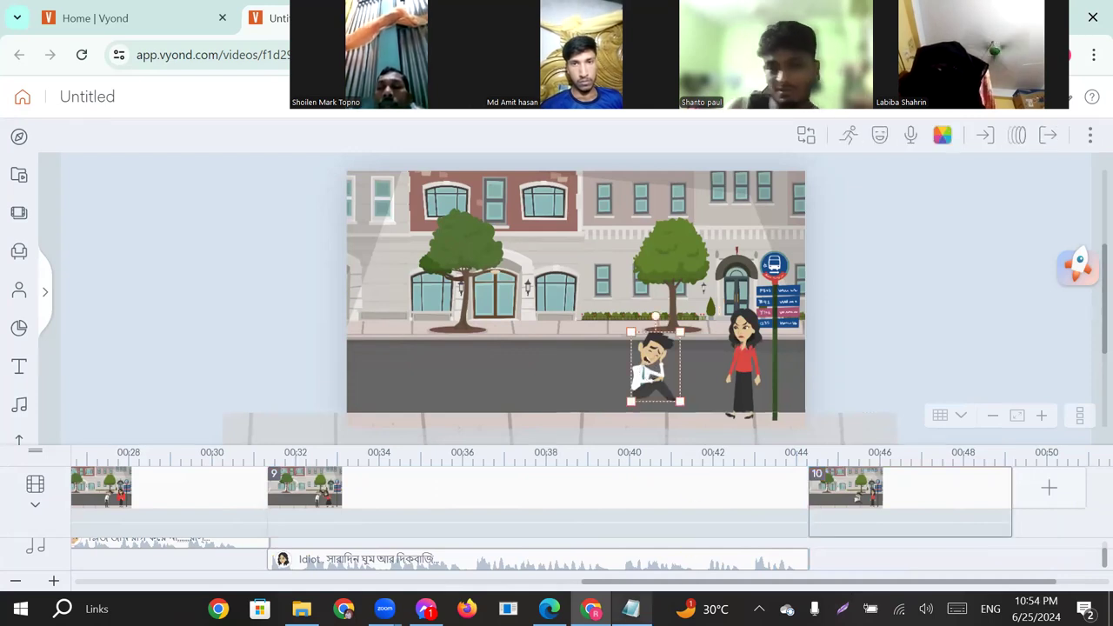
{"action": "left_click", "coordinate": [611, 485]}
{"action": "scroll", "coordinate": [487, 365], "scroll_direction": "down", "scroll_amount": 4}
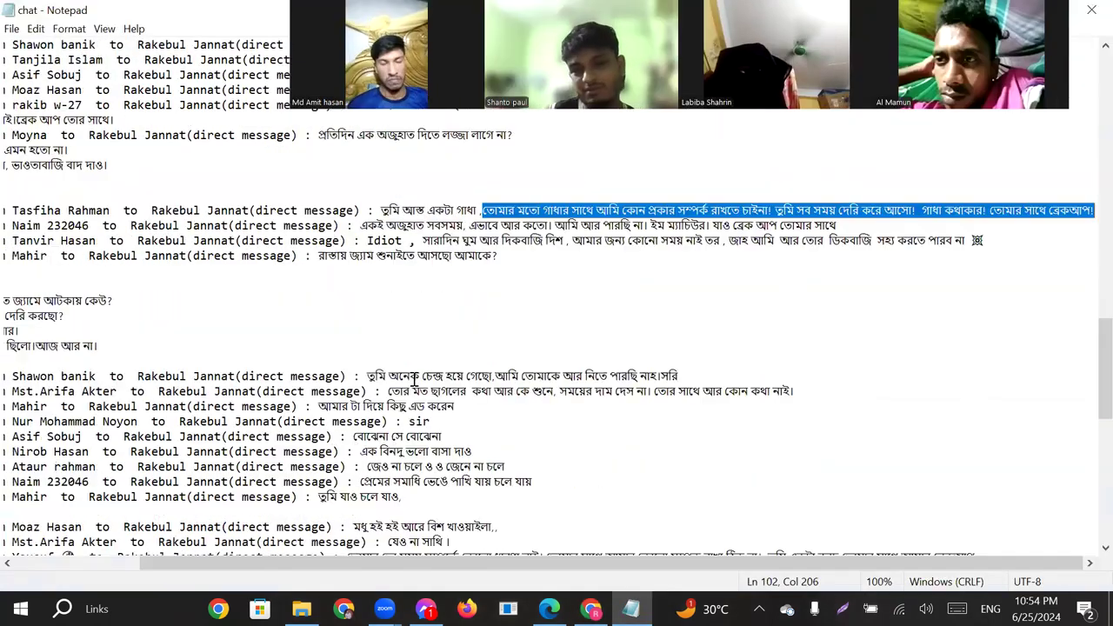
{"action": "scroll", "coordinate": [416, 380], "scroll_direction": "down", "scroll_amount": 6}
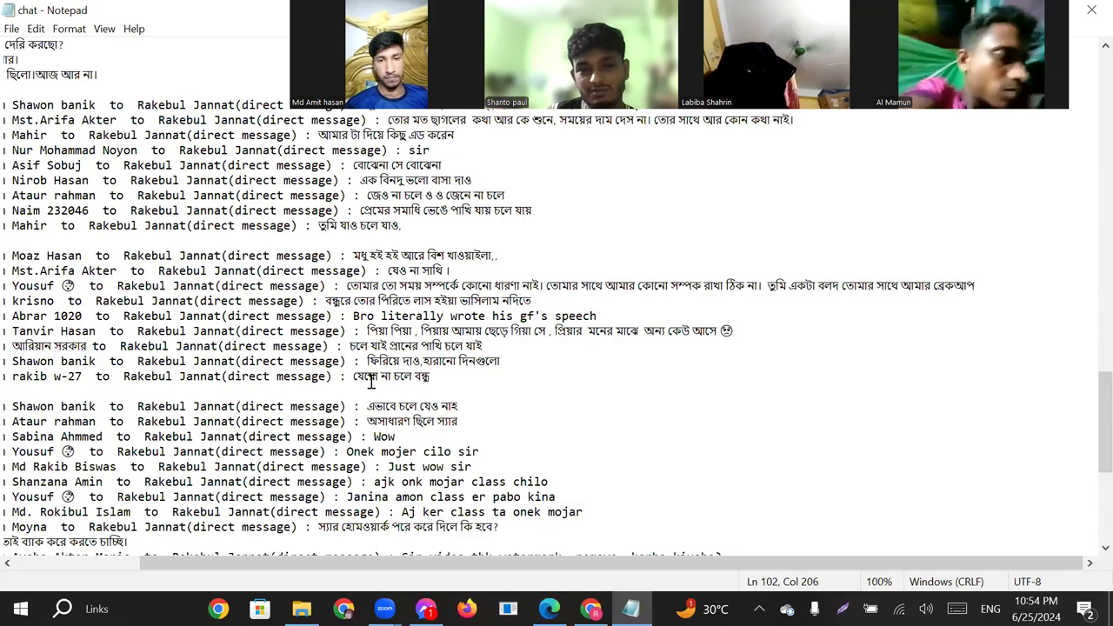
{"action": "left_click_drag", "start_coordinate": [353, 376], "coordinate": [360, 331]}
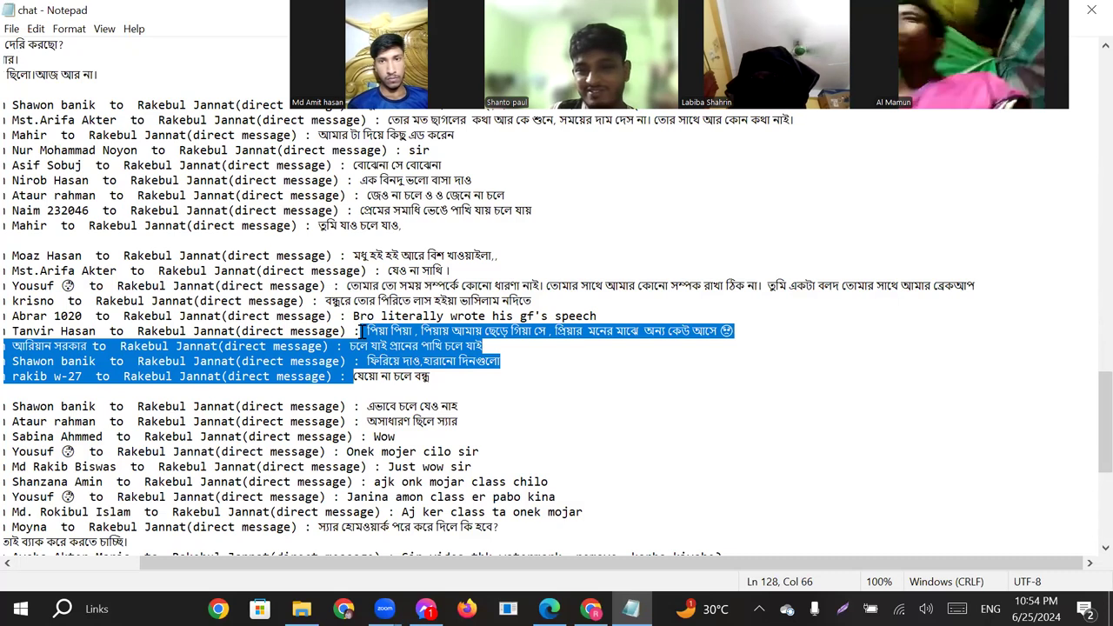
{"action": "left_click_drag", "start_coordinate": [355, 324], "coordinate": [350, 301]}
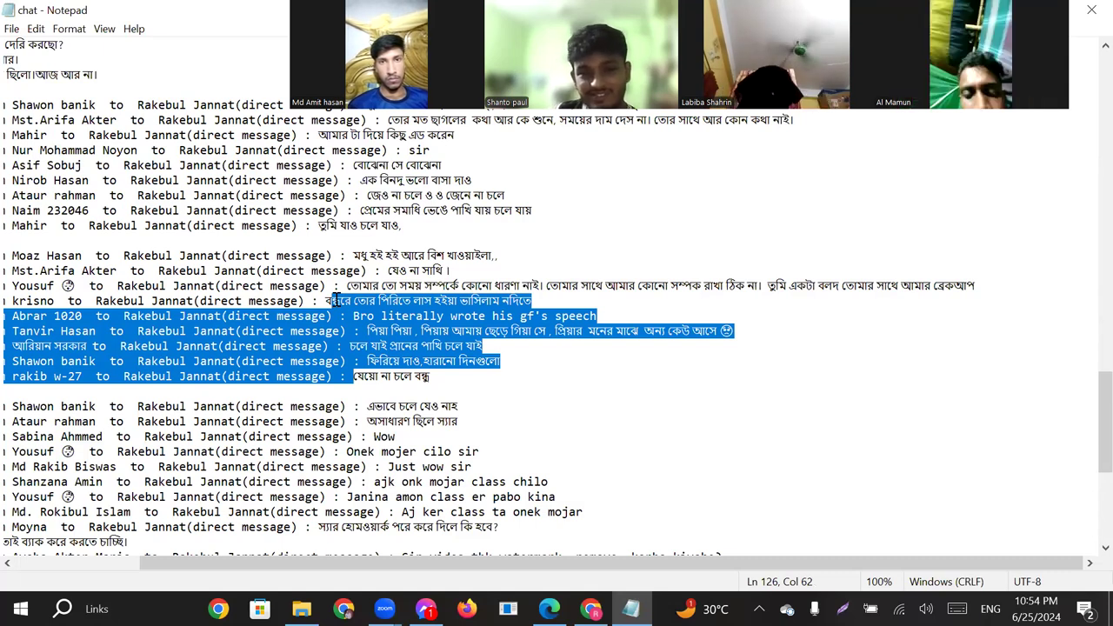
{"action": "left_click_drag", "start_coordinate": [335, 299], "coordinate": [353, 258]}
{"action": "left_click", "coordinate": [504, 286]}
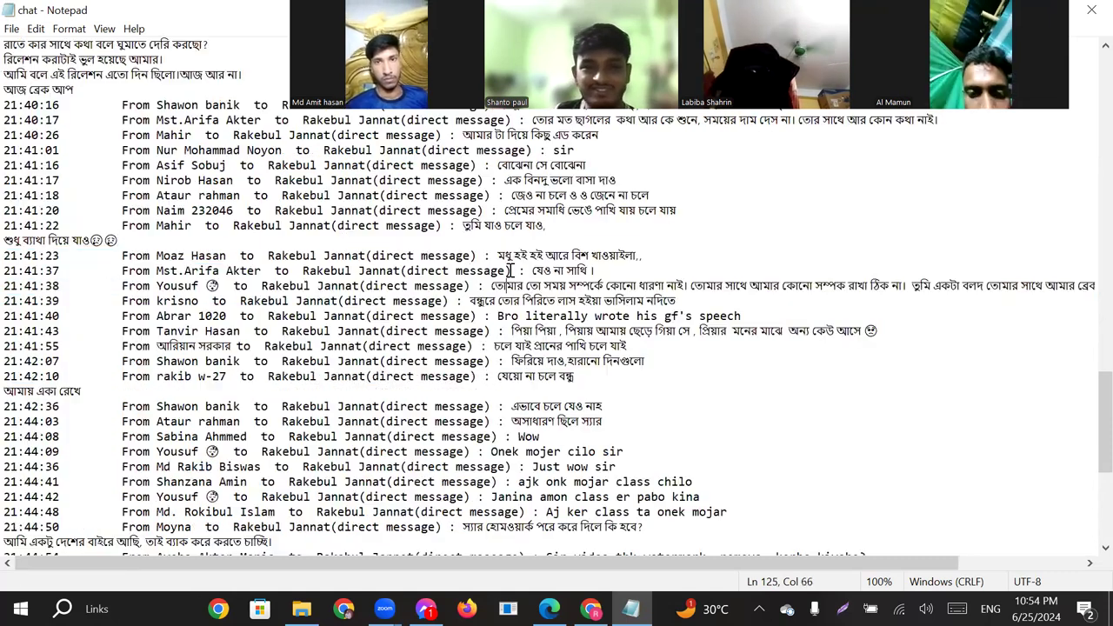
{"action": "left_click_drag", "start_coordinate": [526, 211], "coordinate": [685, 212]}
{"action": "key", "text": "ctrl+c"}
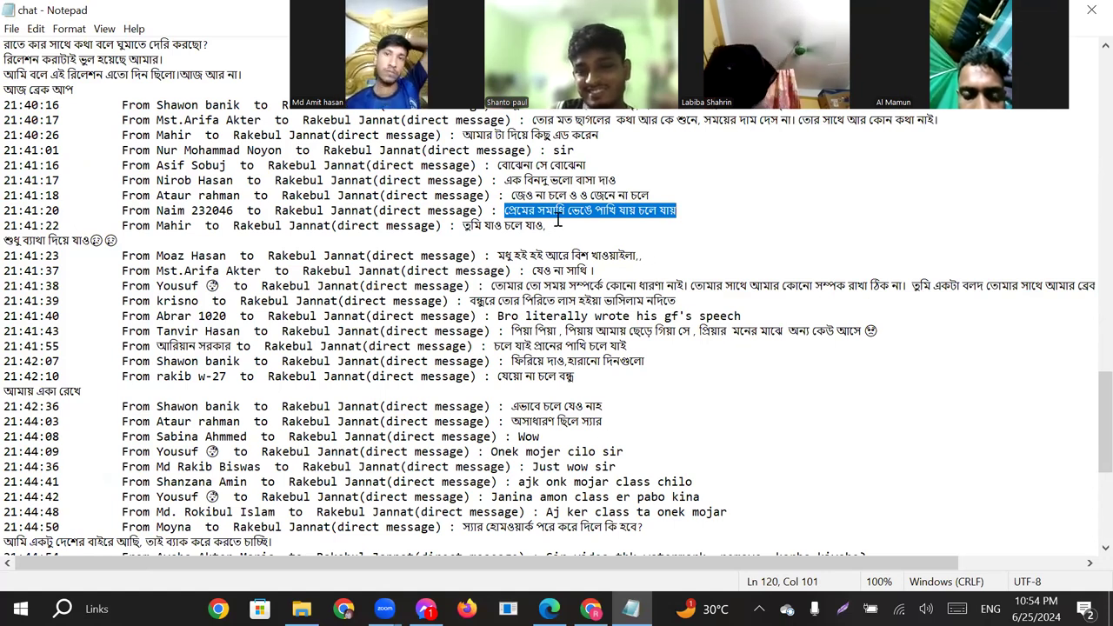
In Vyond, paste the copied line as the crouching man's Text-to-Speech dialog, add a closing punctuation mark and generate it in Bangla with Male - Pradeep.
{"action": "left_click", "coordinate": [590, 608]}
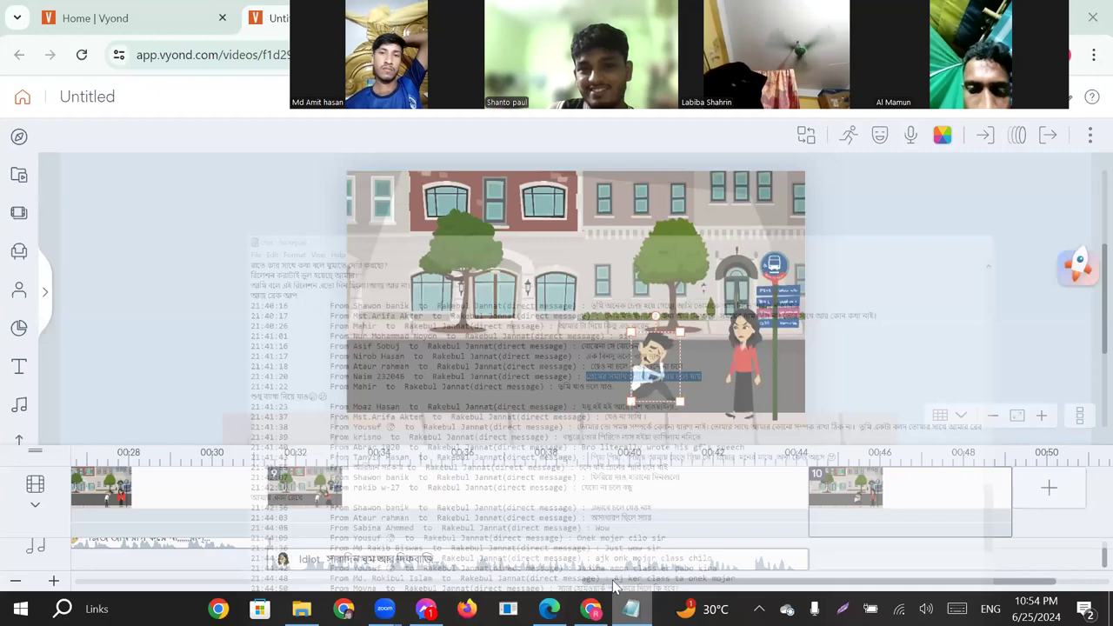
{"action": "left_click", "coordinate": [911, 135]}
{"action": "left_click", "coordinate": [930, 212]}
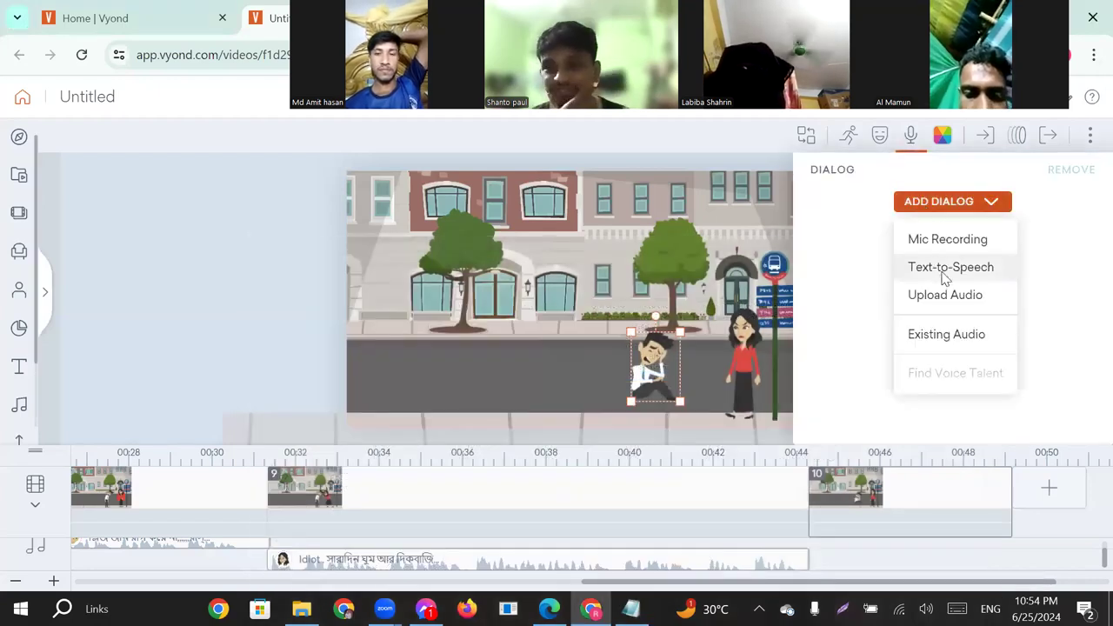
{"action": "left_click", "coordinate": [946, 271]}
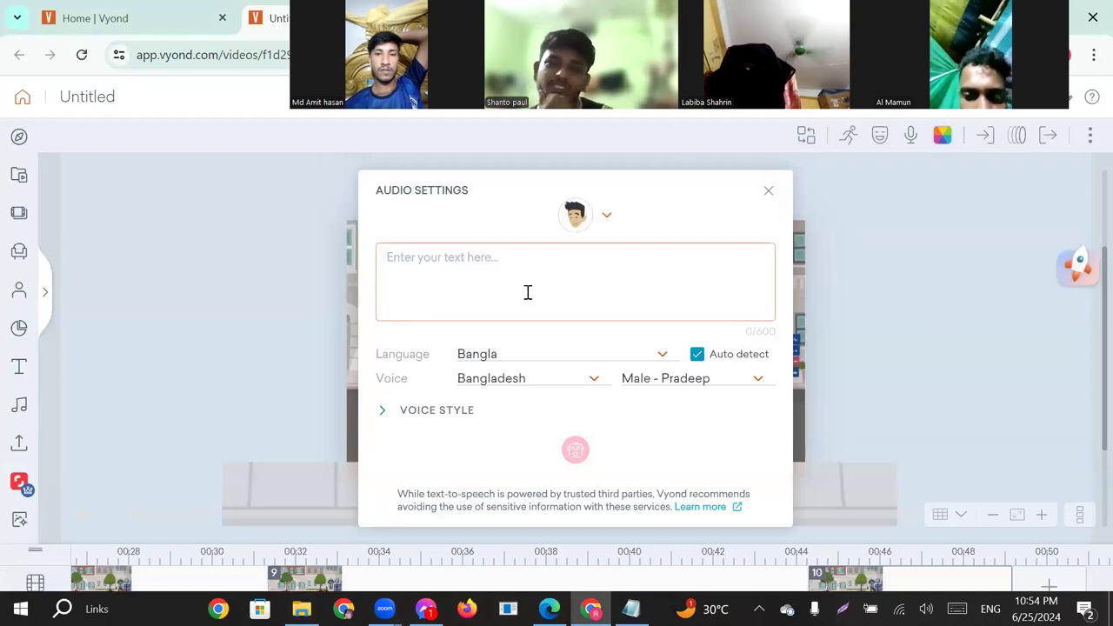
{"action": "key", "text": "ctrl+v"}
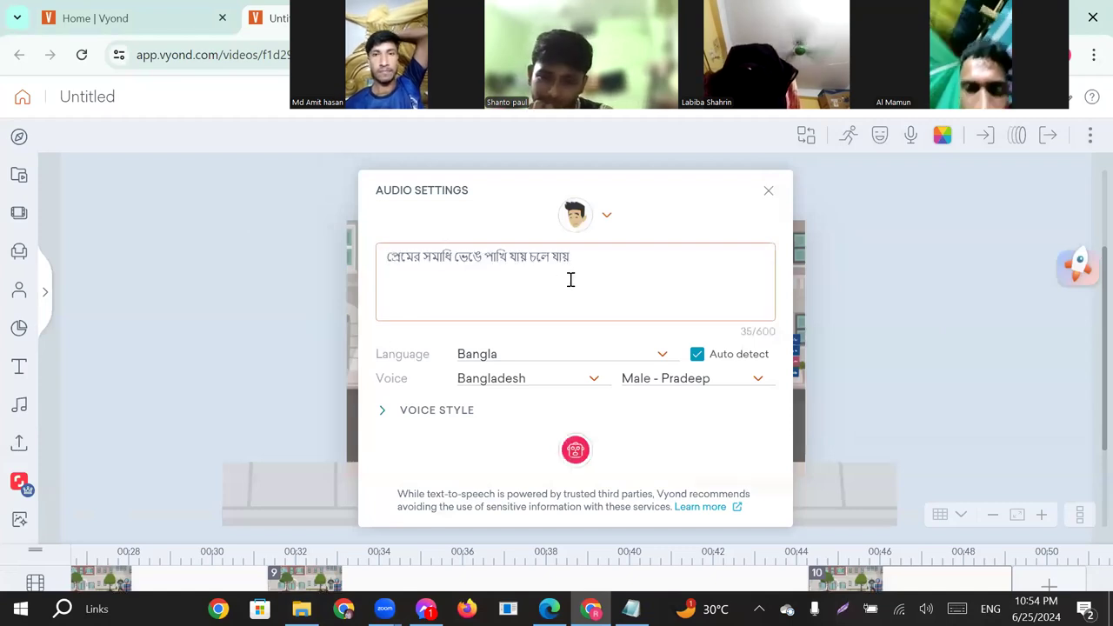
{"action": "type", "text": "।"}
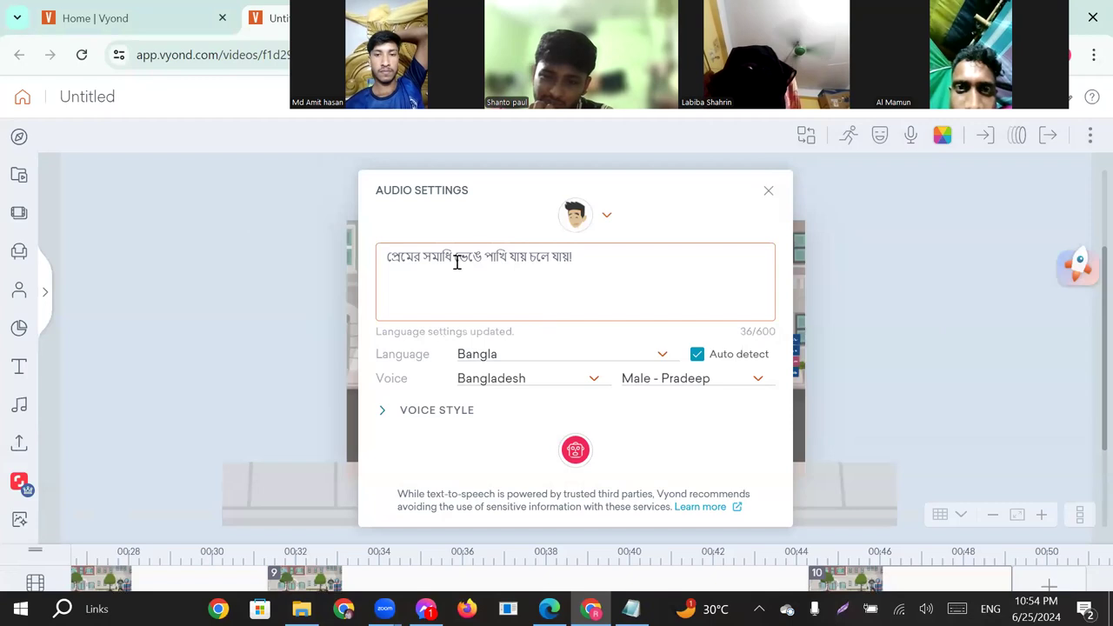
{"action": "left_click", "coordinate": [575, 450]}
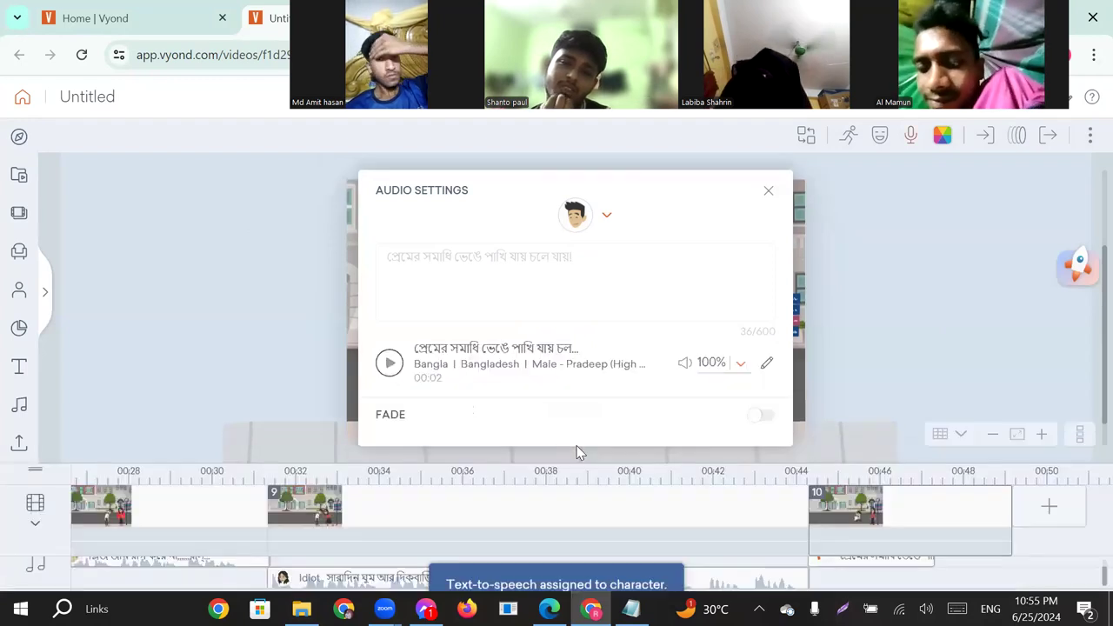
Close the audio settings and shorten scene 10 to 3.042 s to match the crouching man's speech clip.
{"action": "left_click", "coordinate": [768, 192]}
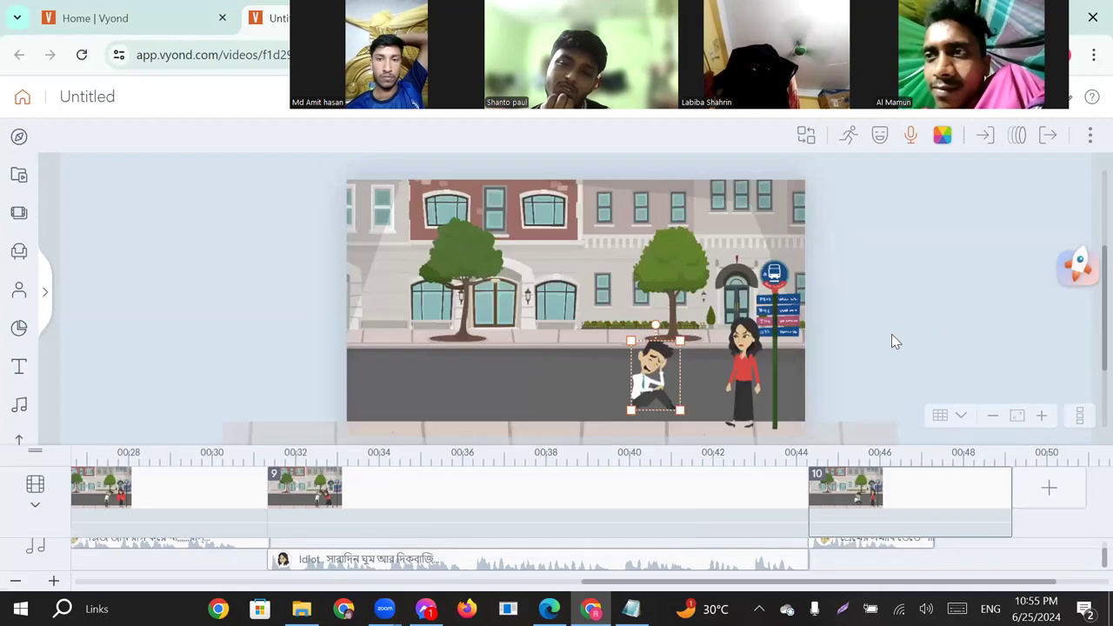
{"action": "left_click_drag", "start_coordinate": [1008, 494], "coordinate": [931, 496]}
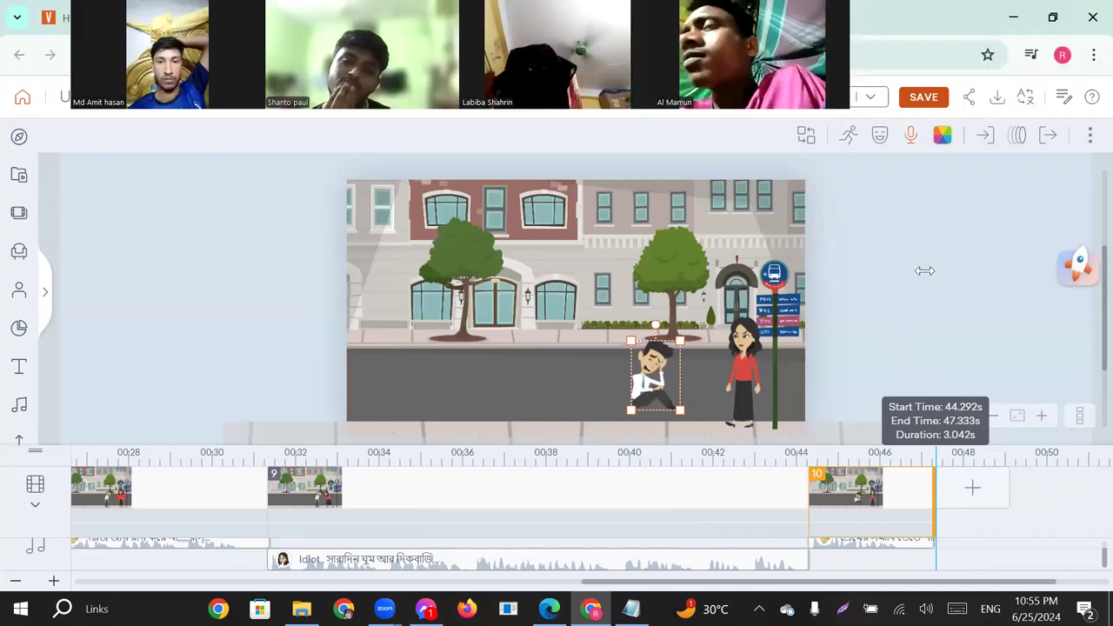
{"action": "left_click", "coordinate": [925, 270]}
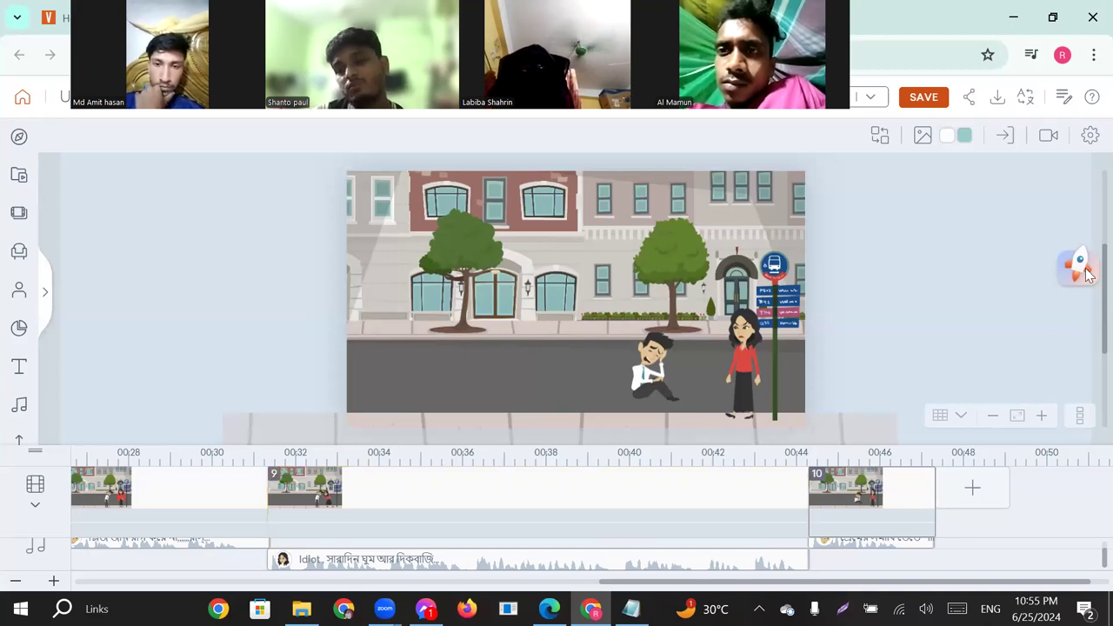
Generate the finished video in HD 720p and download it.
{"action": "left_click", "coordinate": [998, 98]}
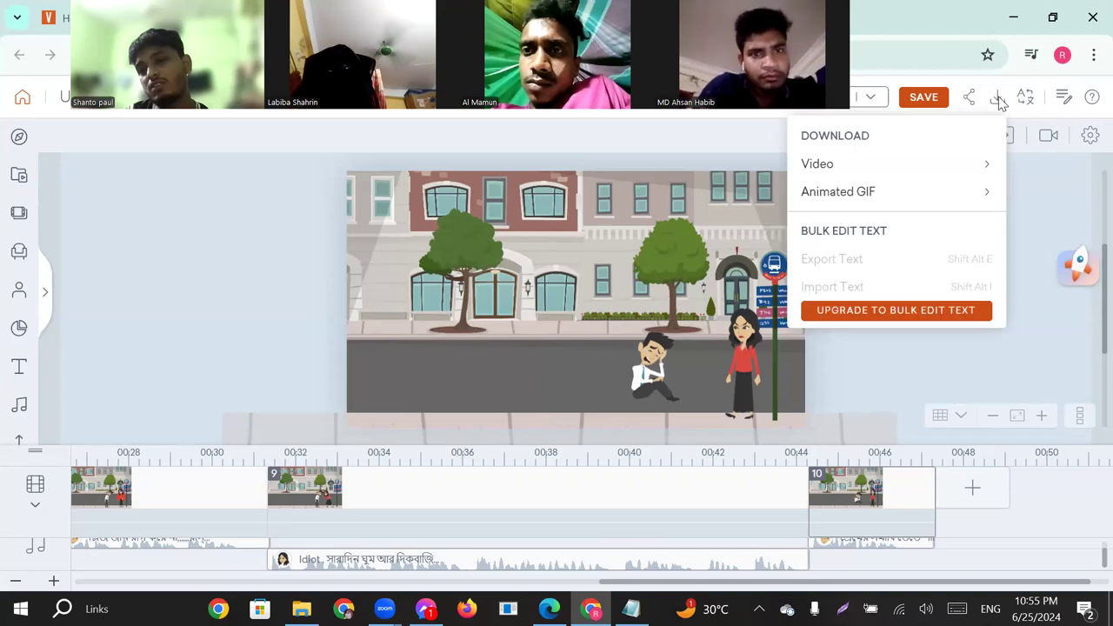
{"action": "mouse_move", "coordinate": [852, 166]}
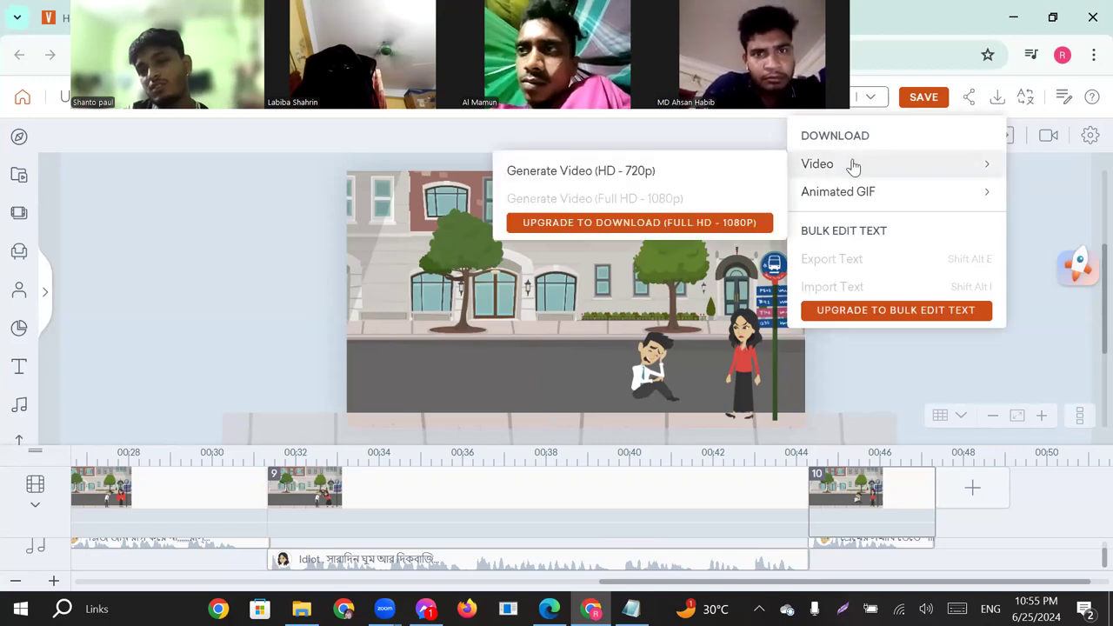
{"action": "left_click", "coordinate": [630, 178]}
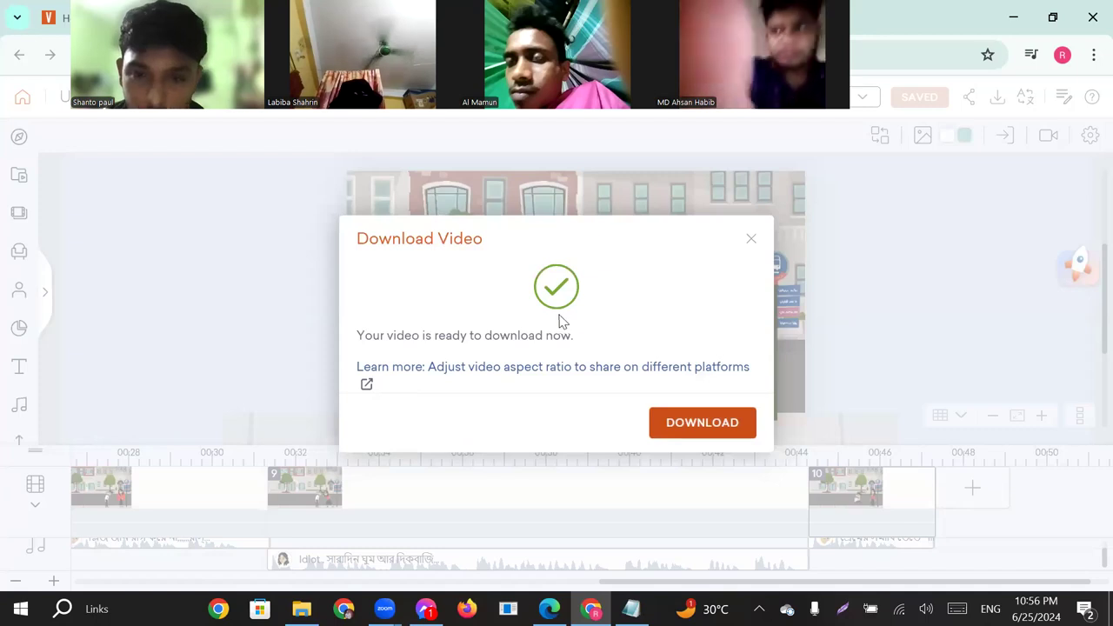
{"action": "left_click", "coordinate": [703, 422]}
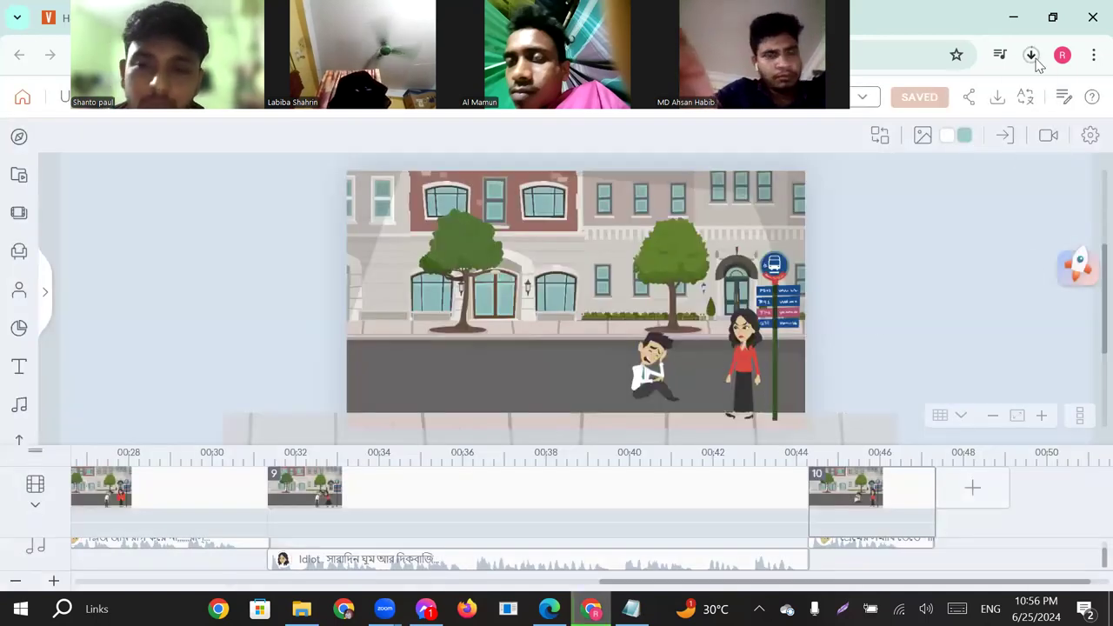
Open the downloaded Untitled-720p-240625.mp4 in Media Player and play it from the beginning.
{"action": "left_click", "coordinate": [1032, 55]}
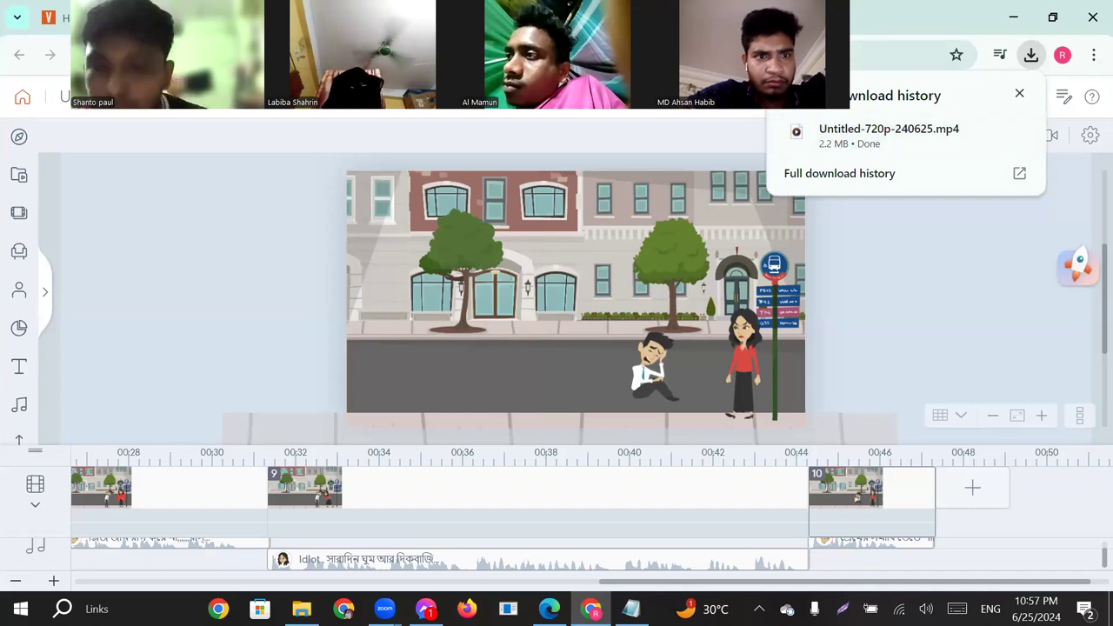
{"action": "left_click", "coordinate": [878, 135]}
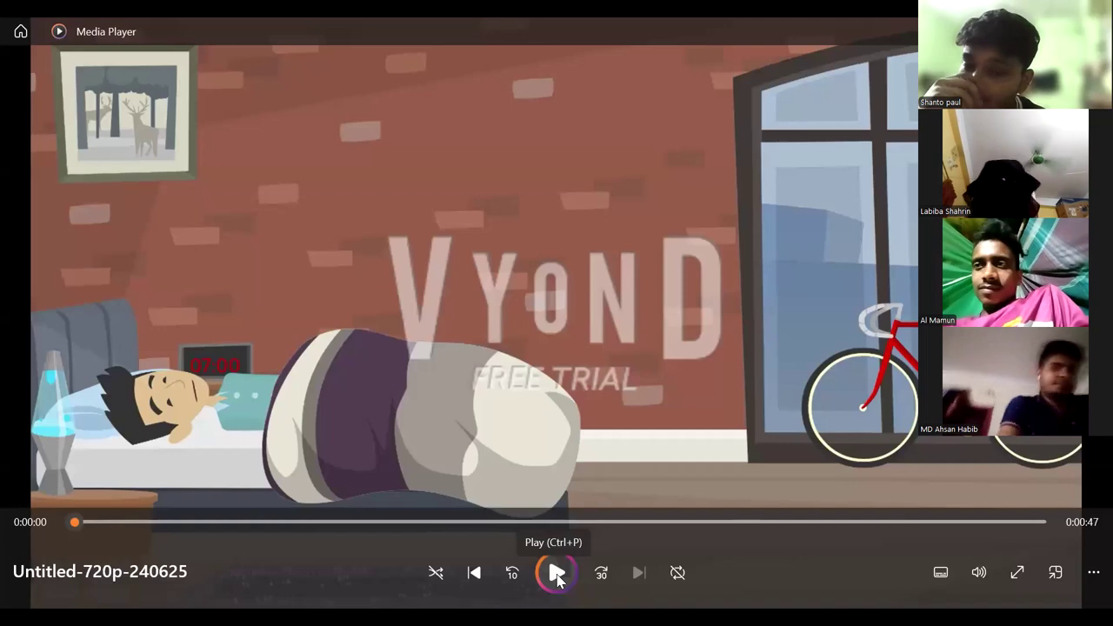
{"action": "left_click", "coordinate": [556, 574]}
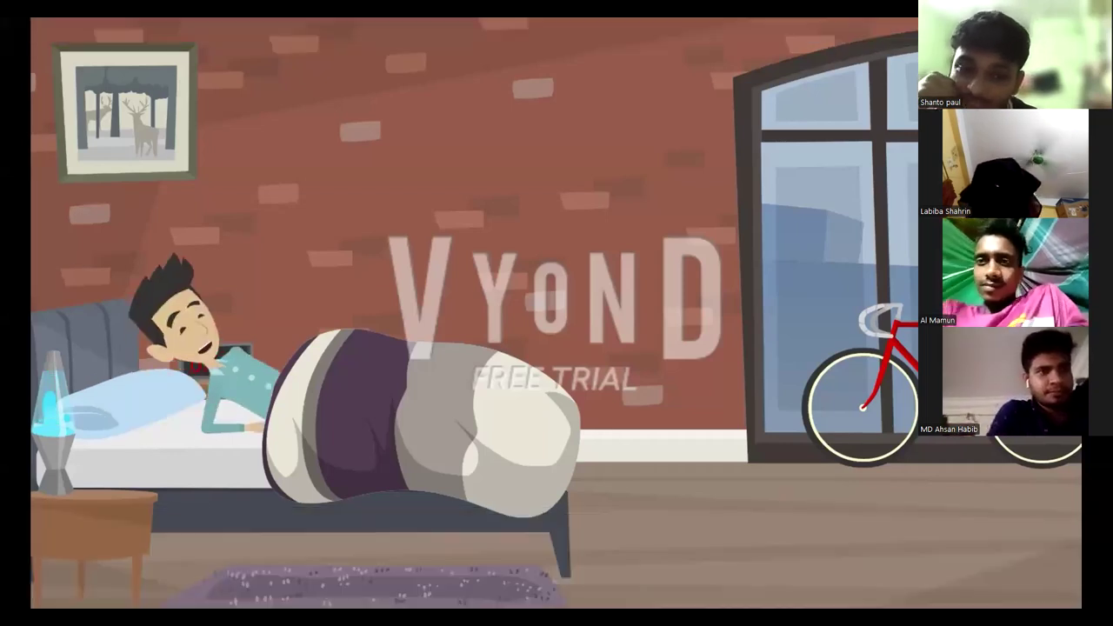
{"action": "mouse_move", "coordinate": [1087, 506]}
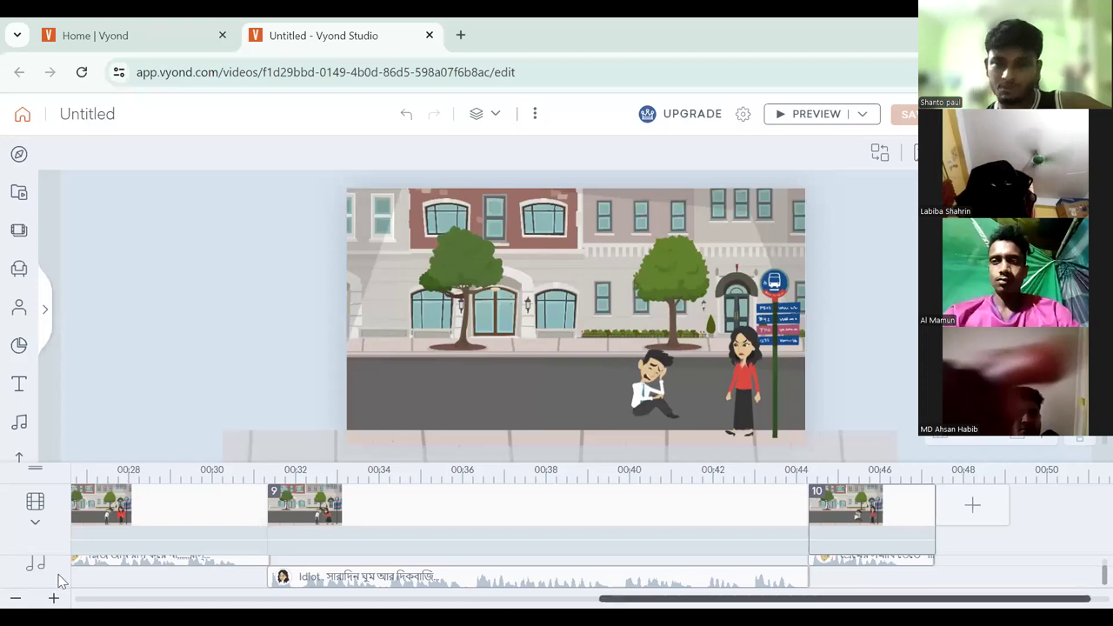
Back in Vyond, select the stretching man in scene 1 and show the audio source options for adding another dialog.
{"action": "scroll", "coordinate": [61, 581], "scroll_direction": "left", "scroll_amount": 10}
{"action": "left_click", "coordinate": [135, 518]}
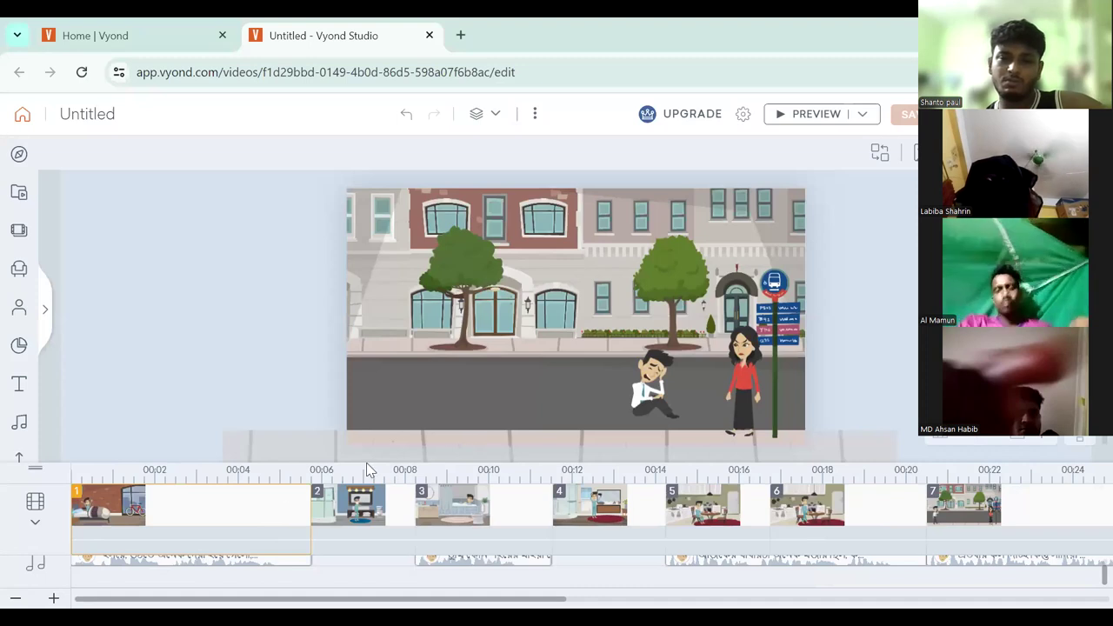
{"action": "left_click", "coordinate": [268, 499]}
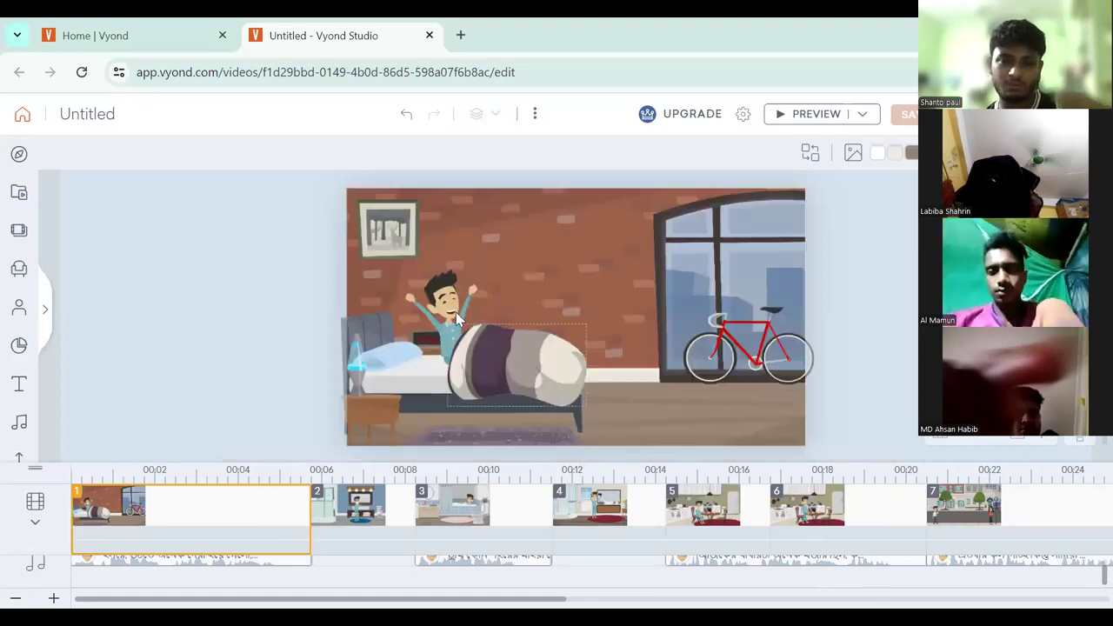
{"action": "left_click", "coordinate": [442, 293]}
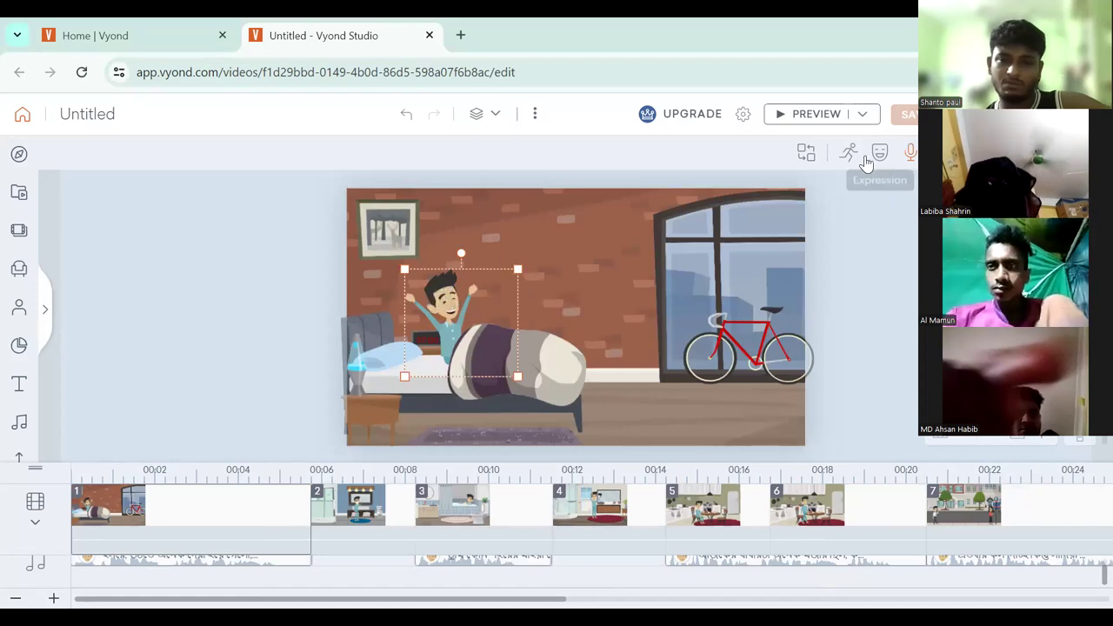
{"action": "left_click", "coordinate": [910, 154]}
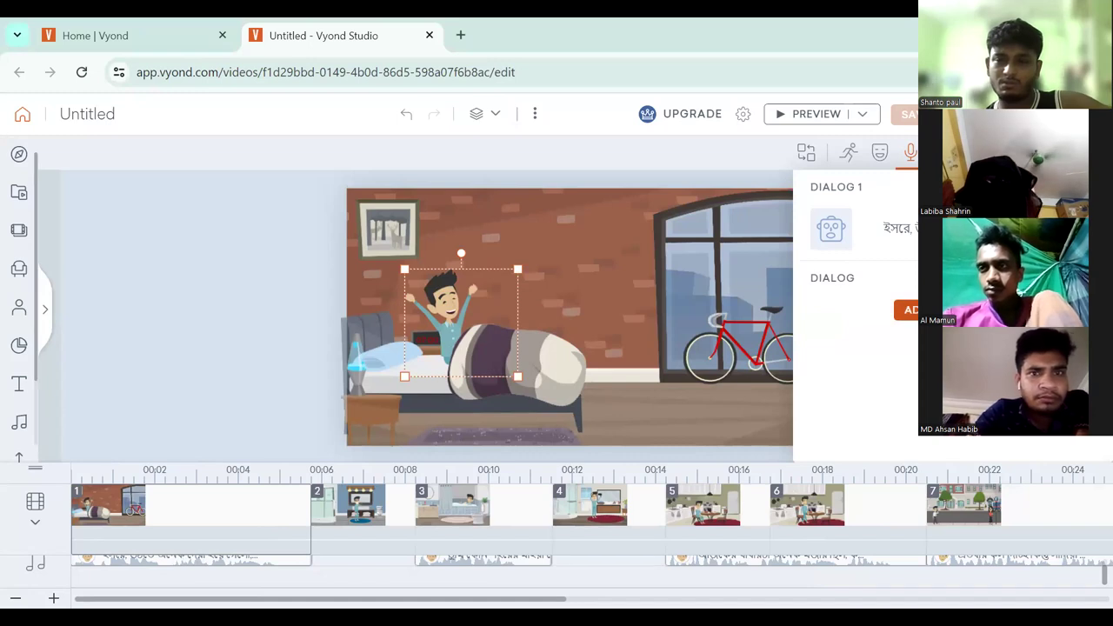
{"action": "left_click", "coordinate": [909, 309]}
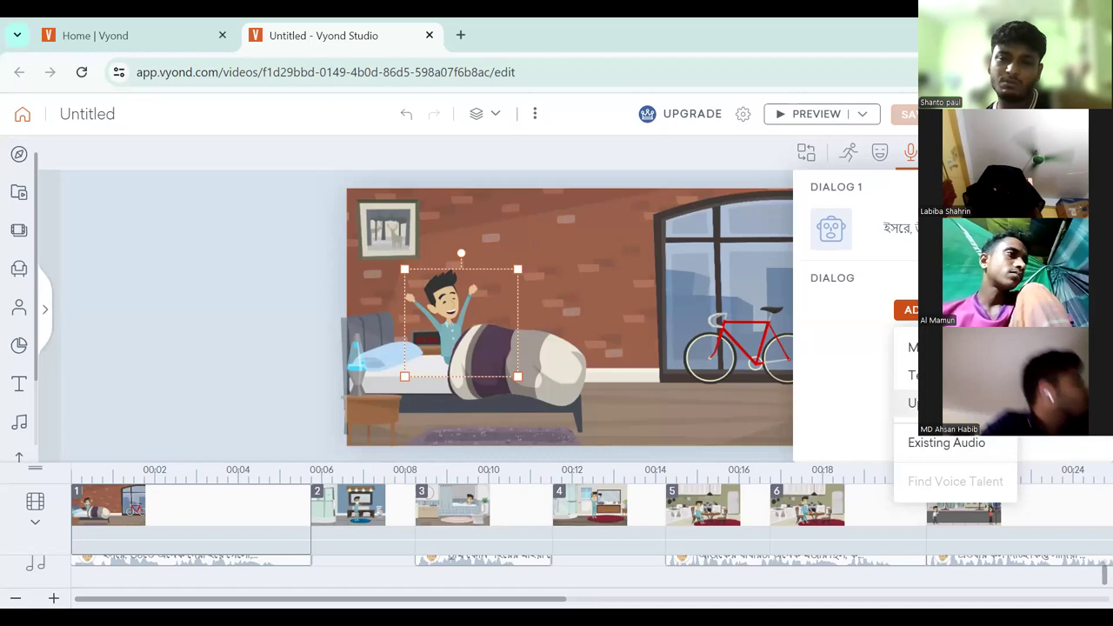
Close the dialog options, select the man's speech clip under scene 3 and try to shift it along the audio track.
{"action": "left_click", "coordinate": [469, 559]}
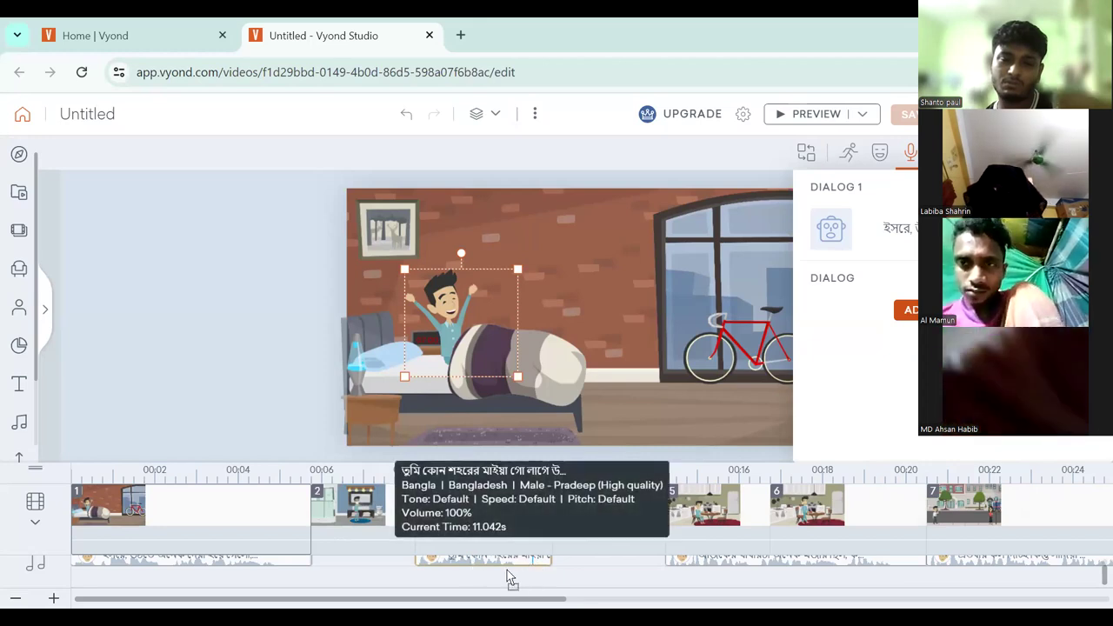
{"action": "left_click", "coordinate": [510, 569]}
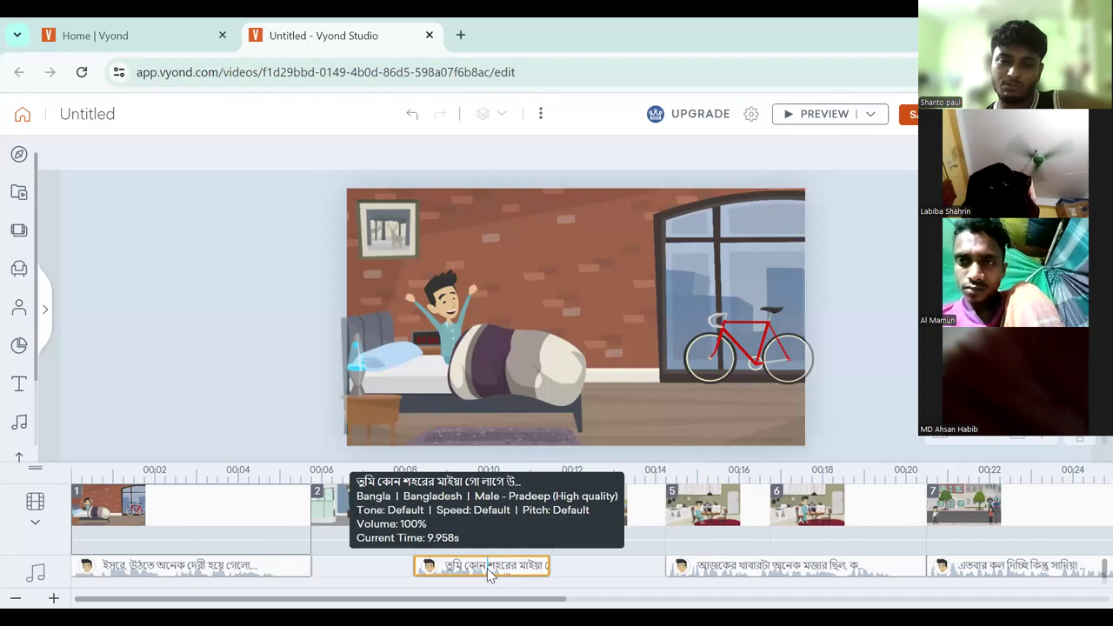
{"action": "left_click_drag", "start_coordinate": [480, 567], "coordinate": [512, 573]}
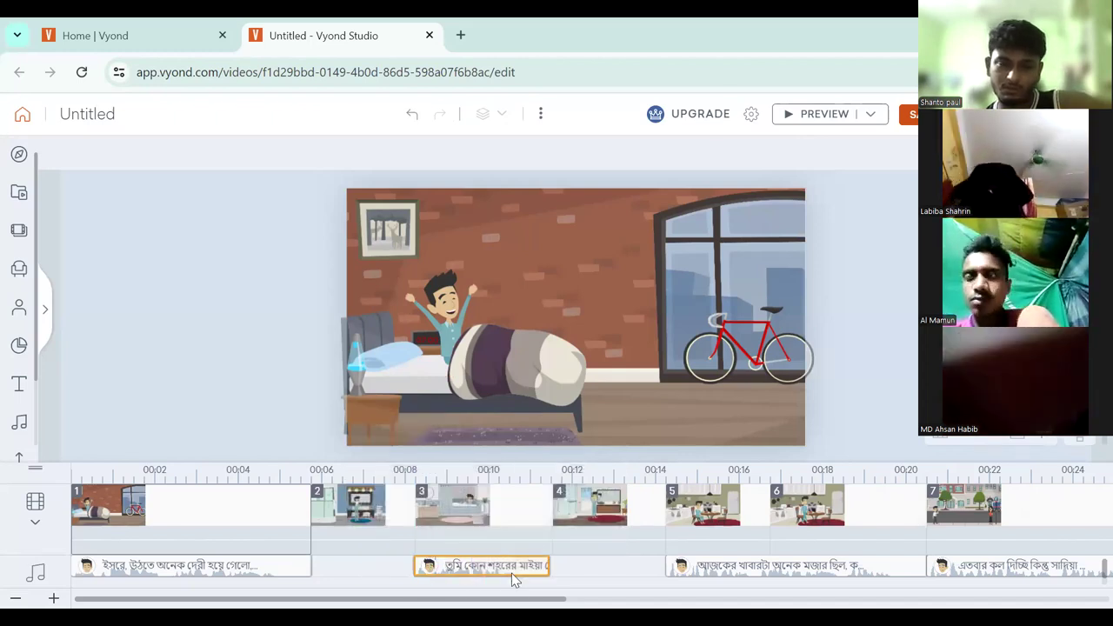